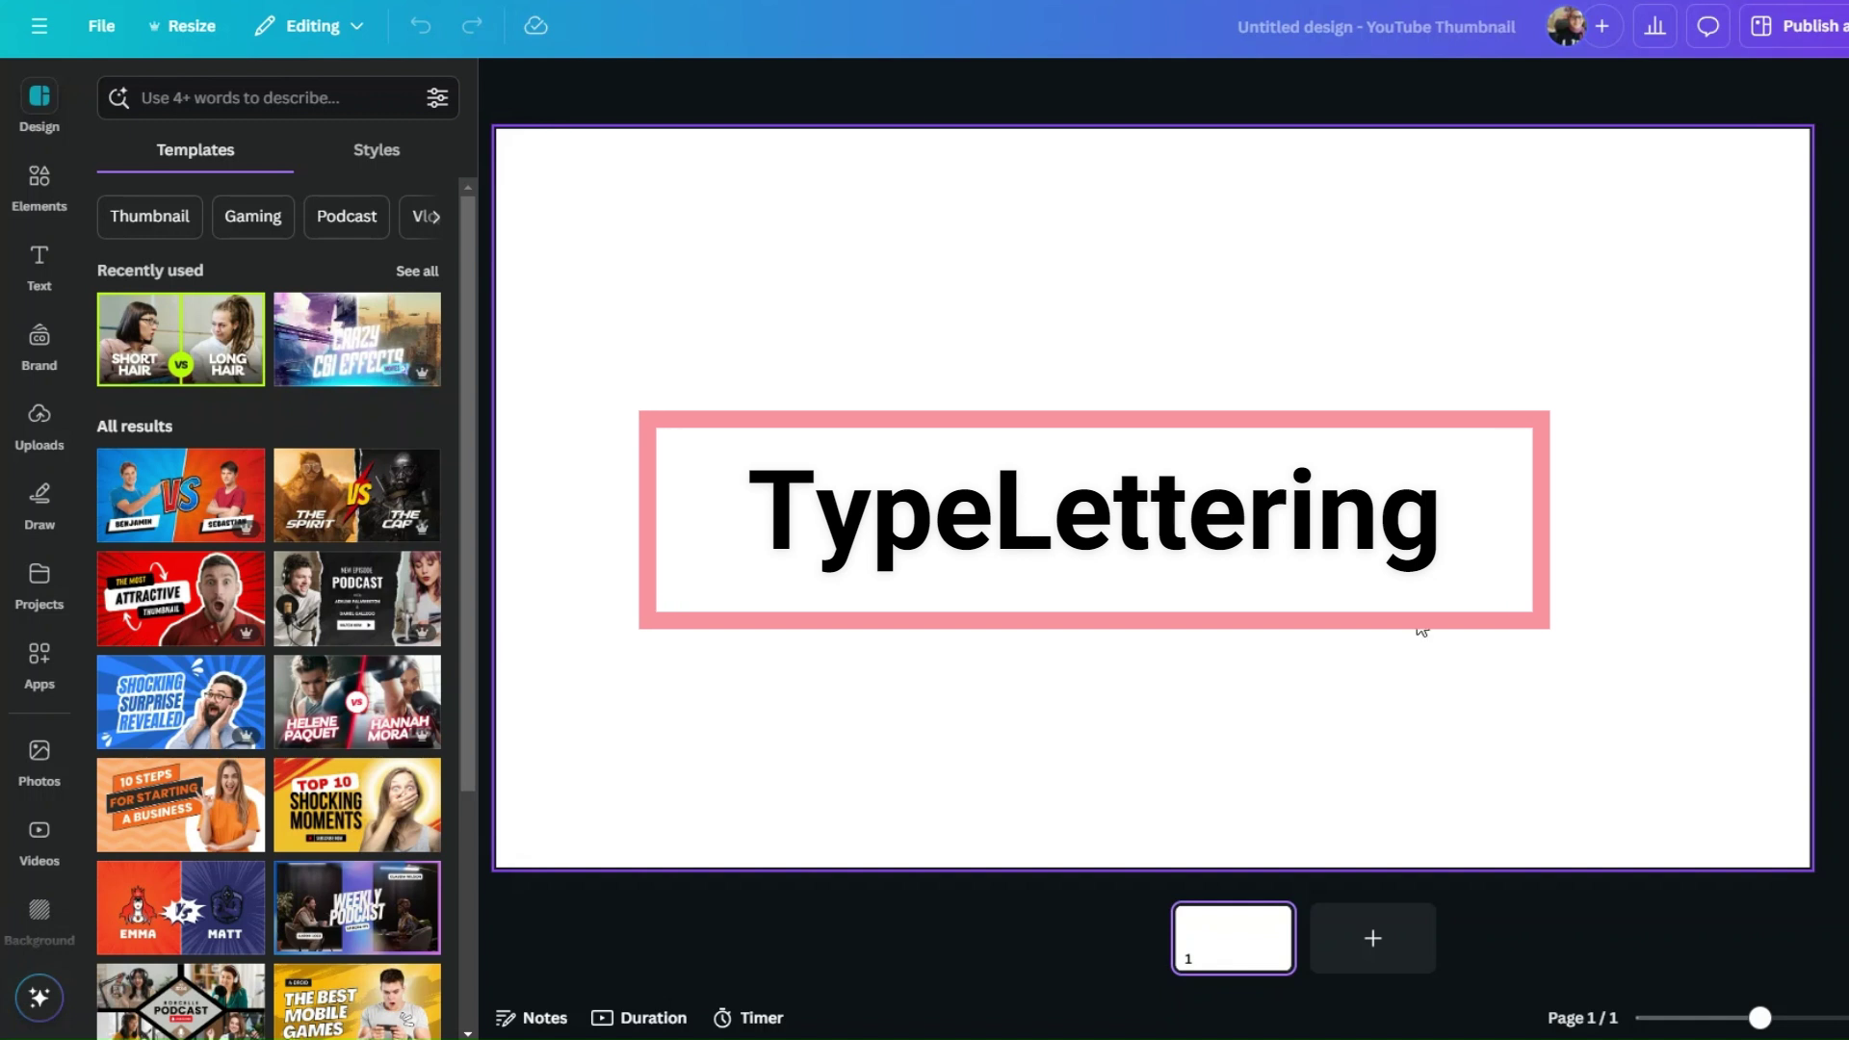
Find the TypeLettering app among the Canva apps by searching for "type" and open it
left_click(39, 665)
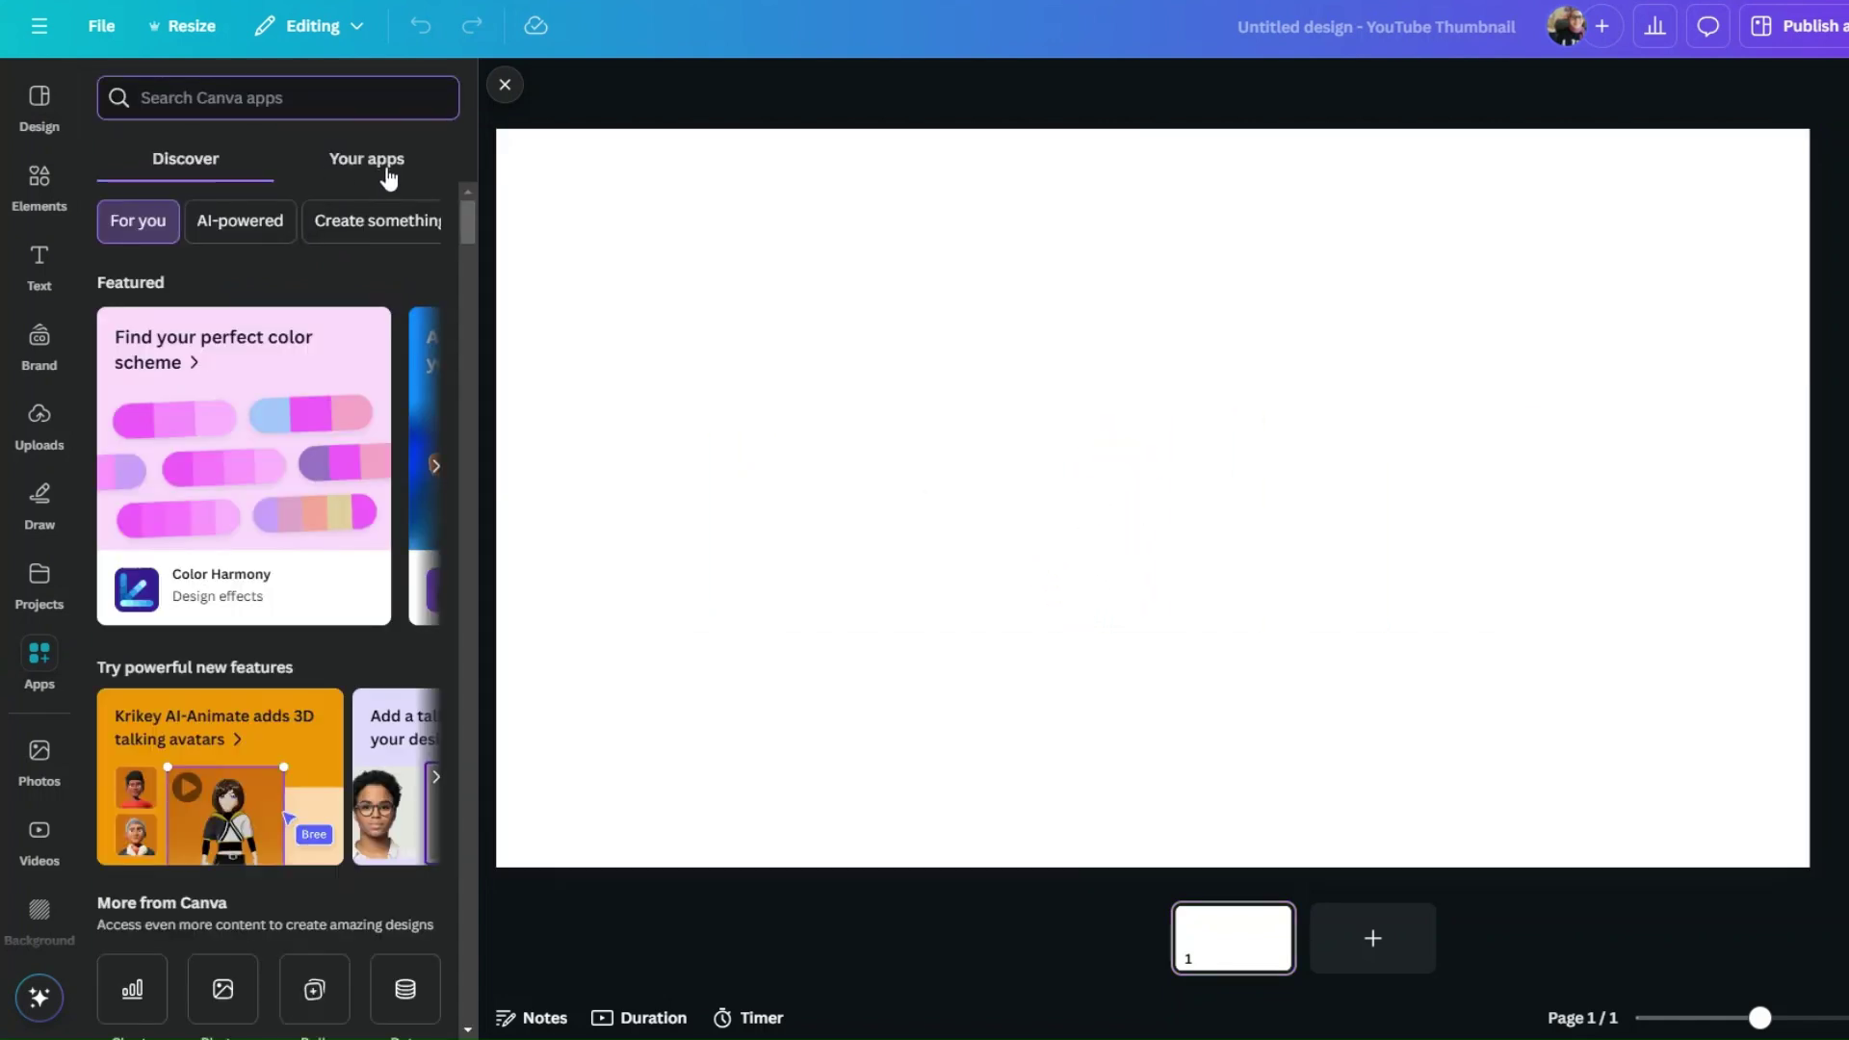
type("type")
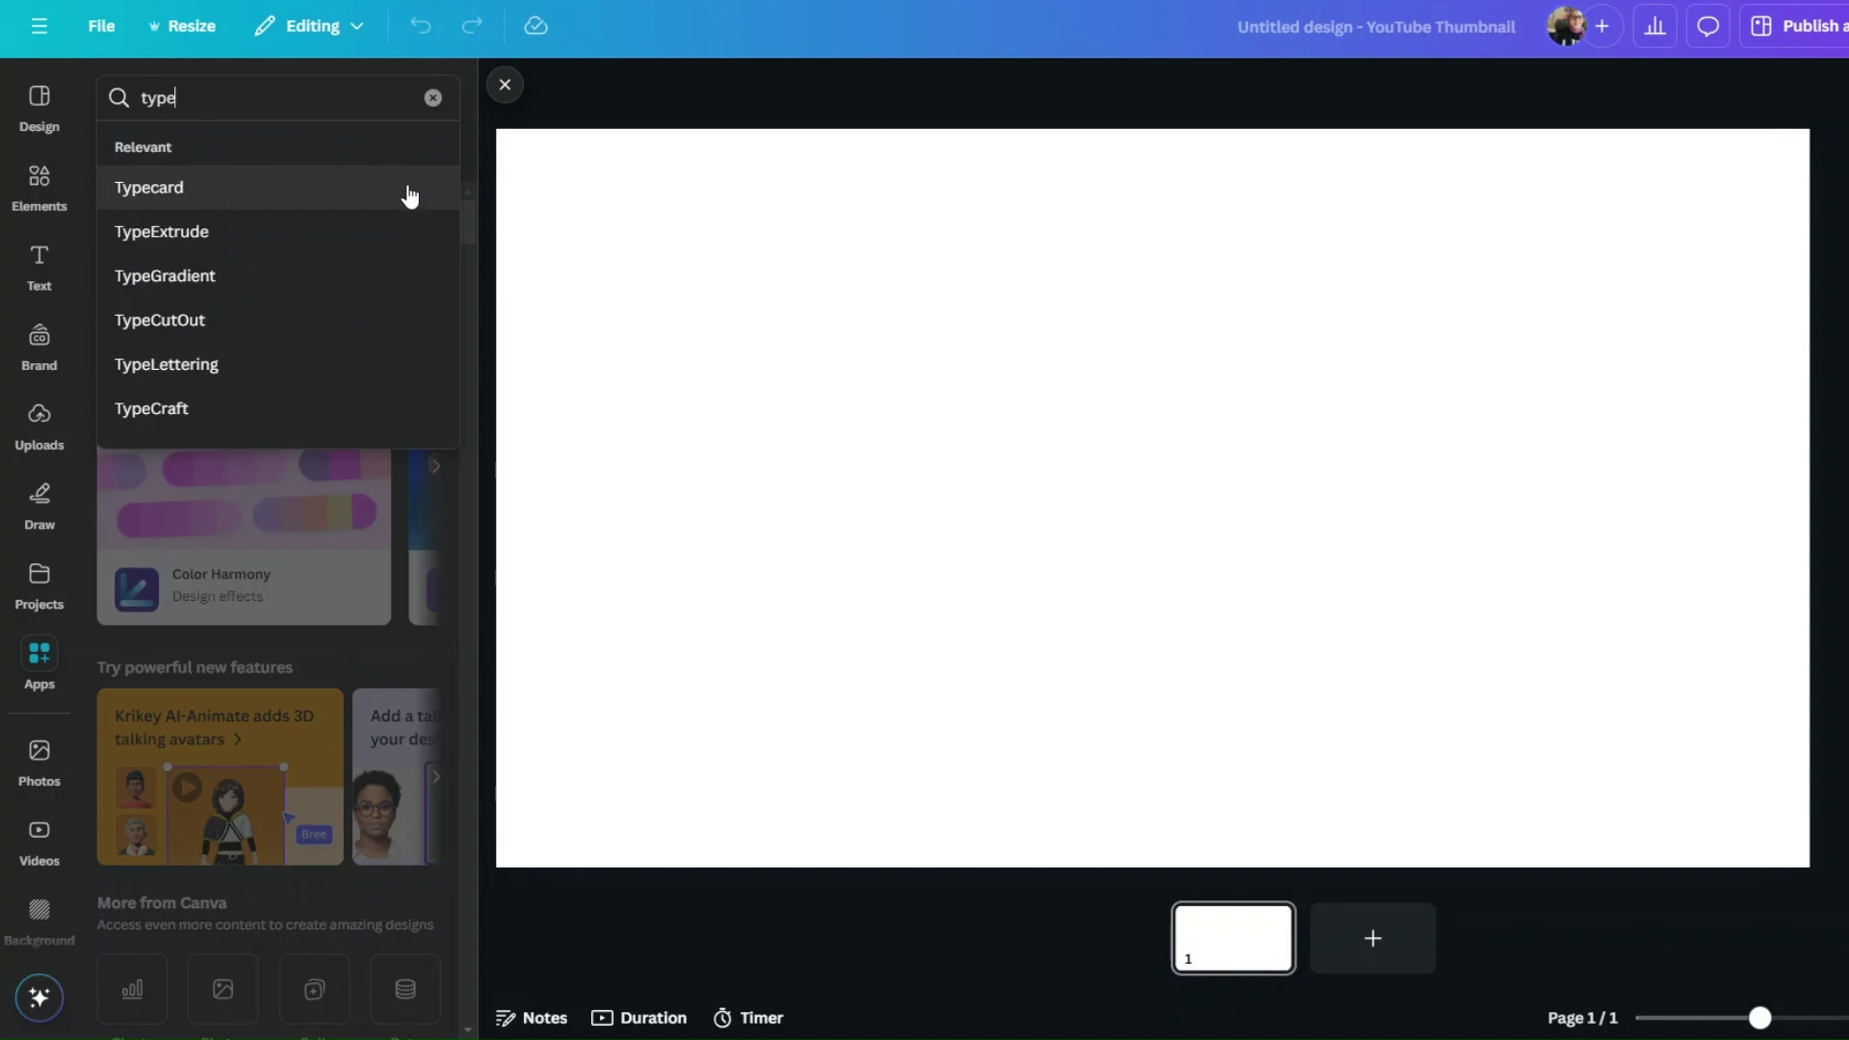
left_click(239, 366)
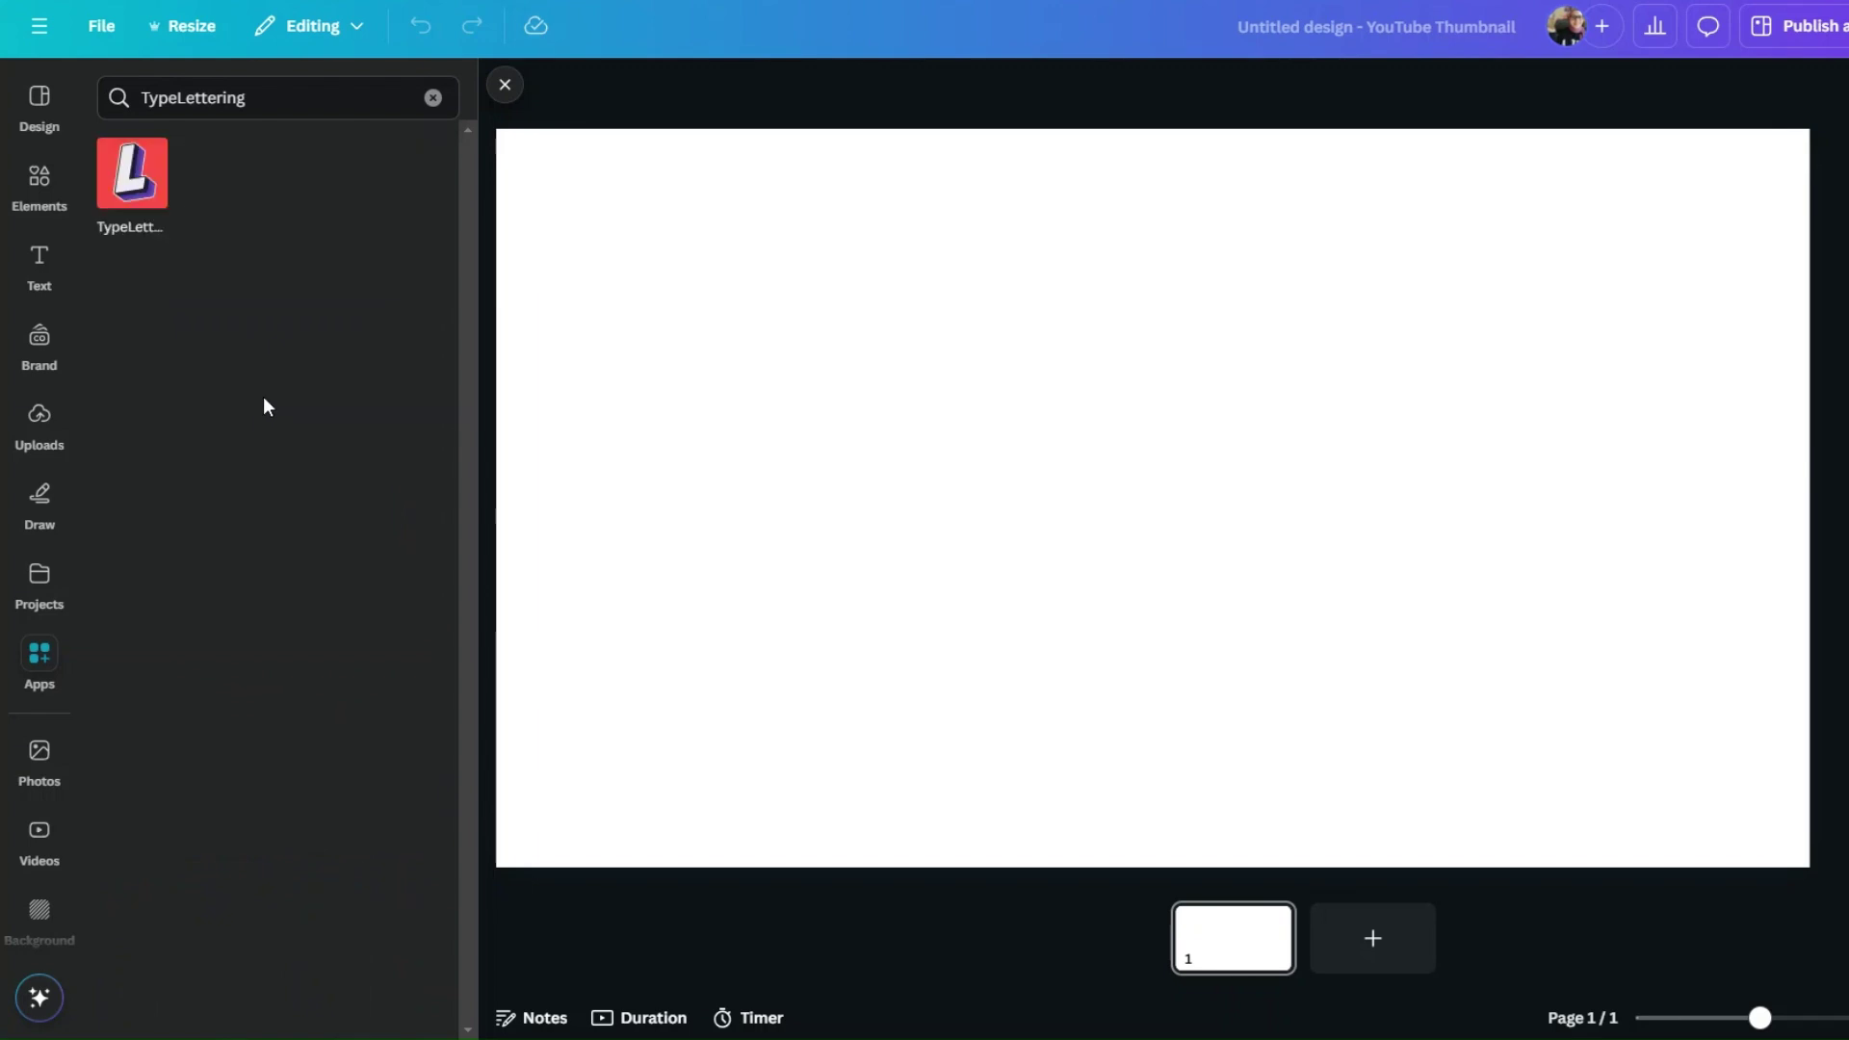
left_click(137, 181)
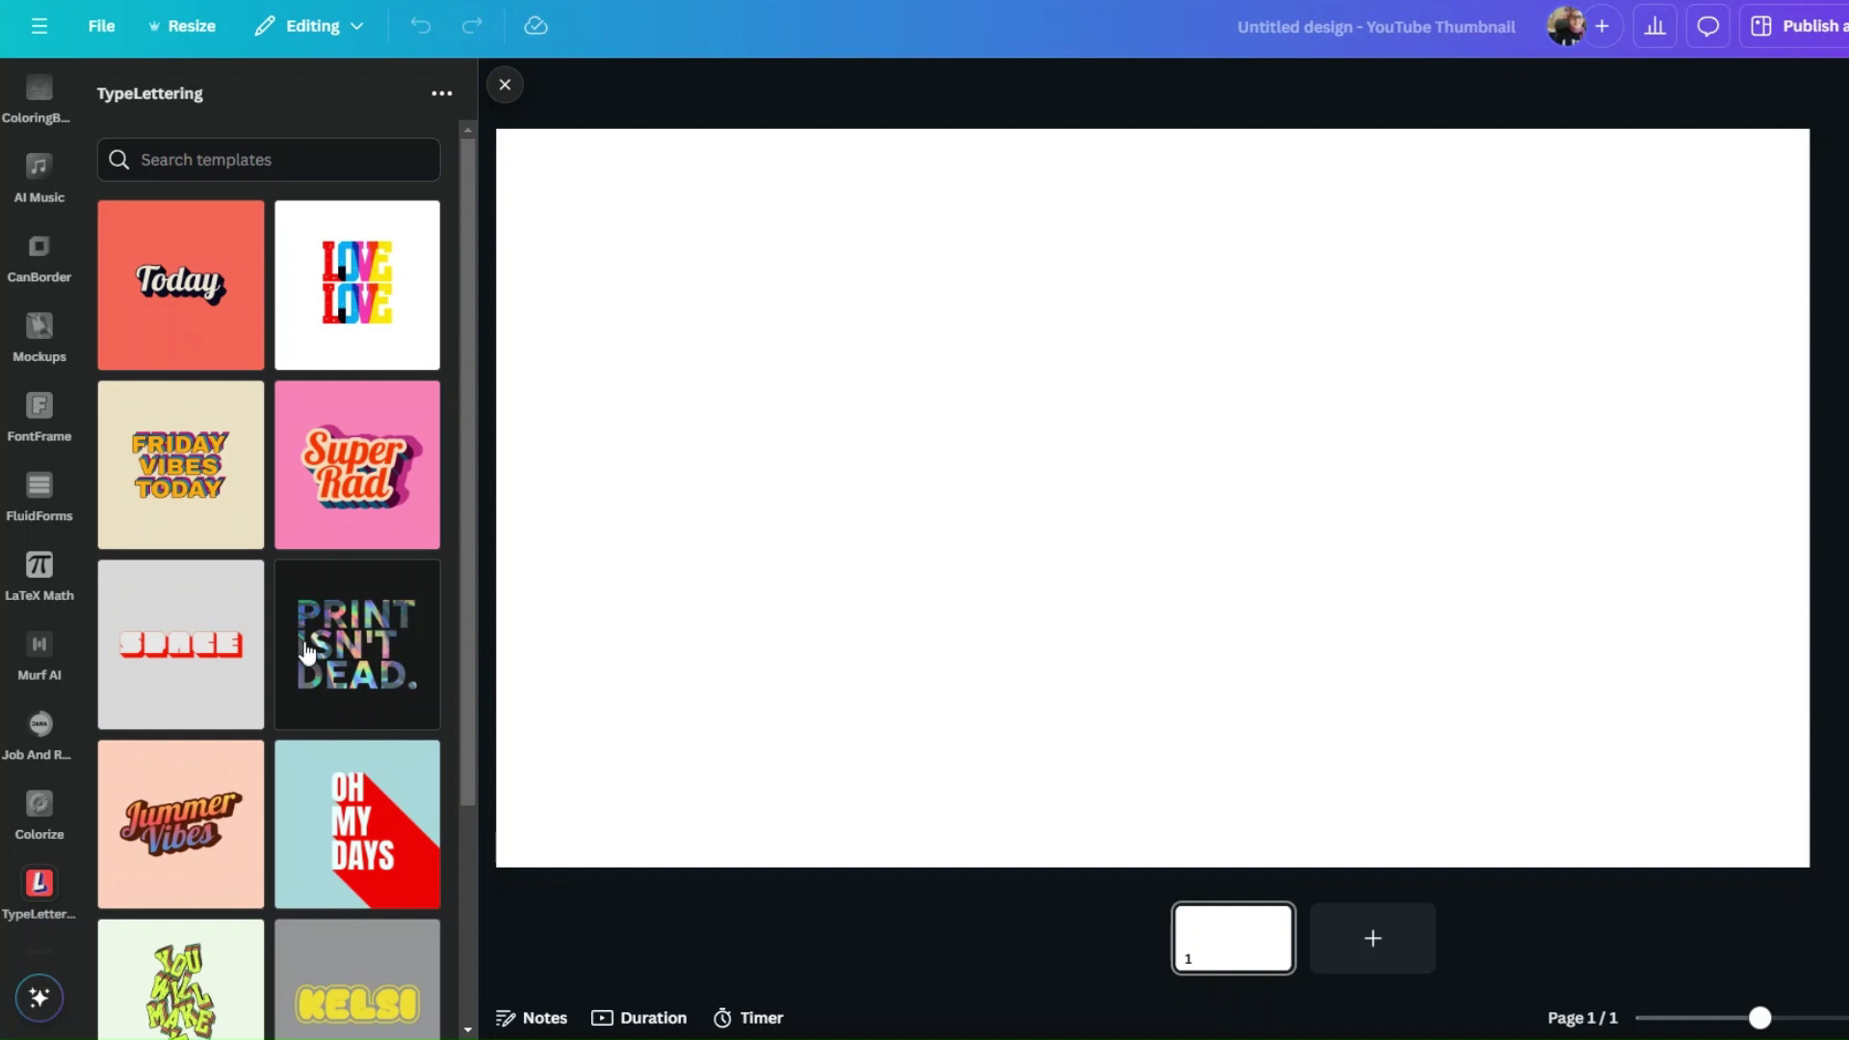
Choose the Gradient Script template with the "Jummer Vibes" lettering and look over its settings and preview
scroll(313, 655, "down", 3)
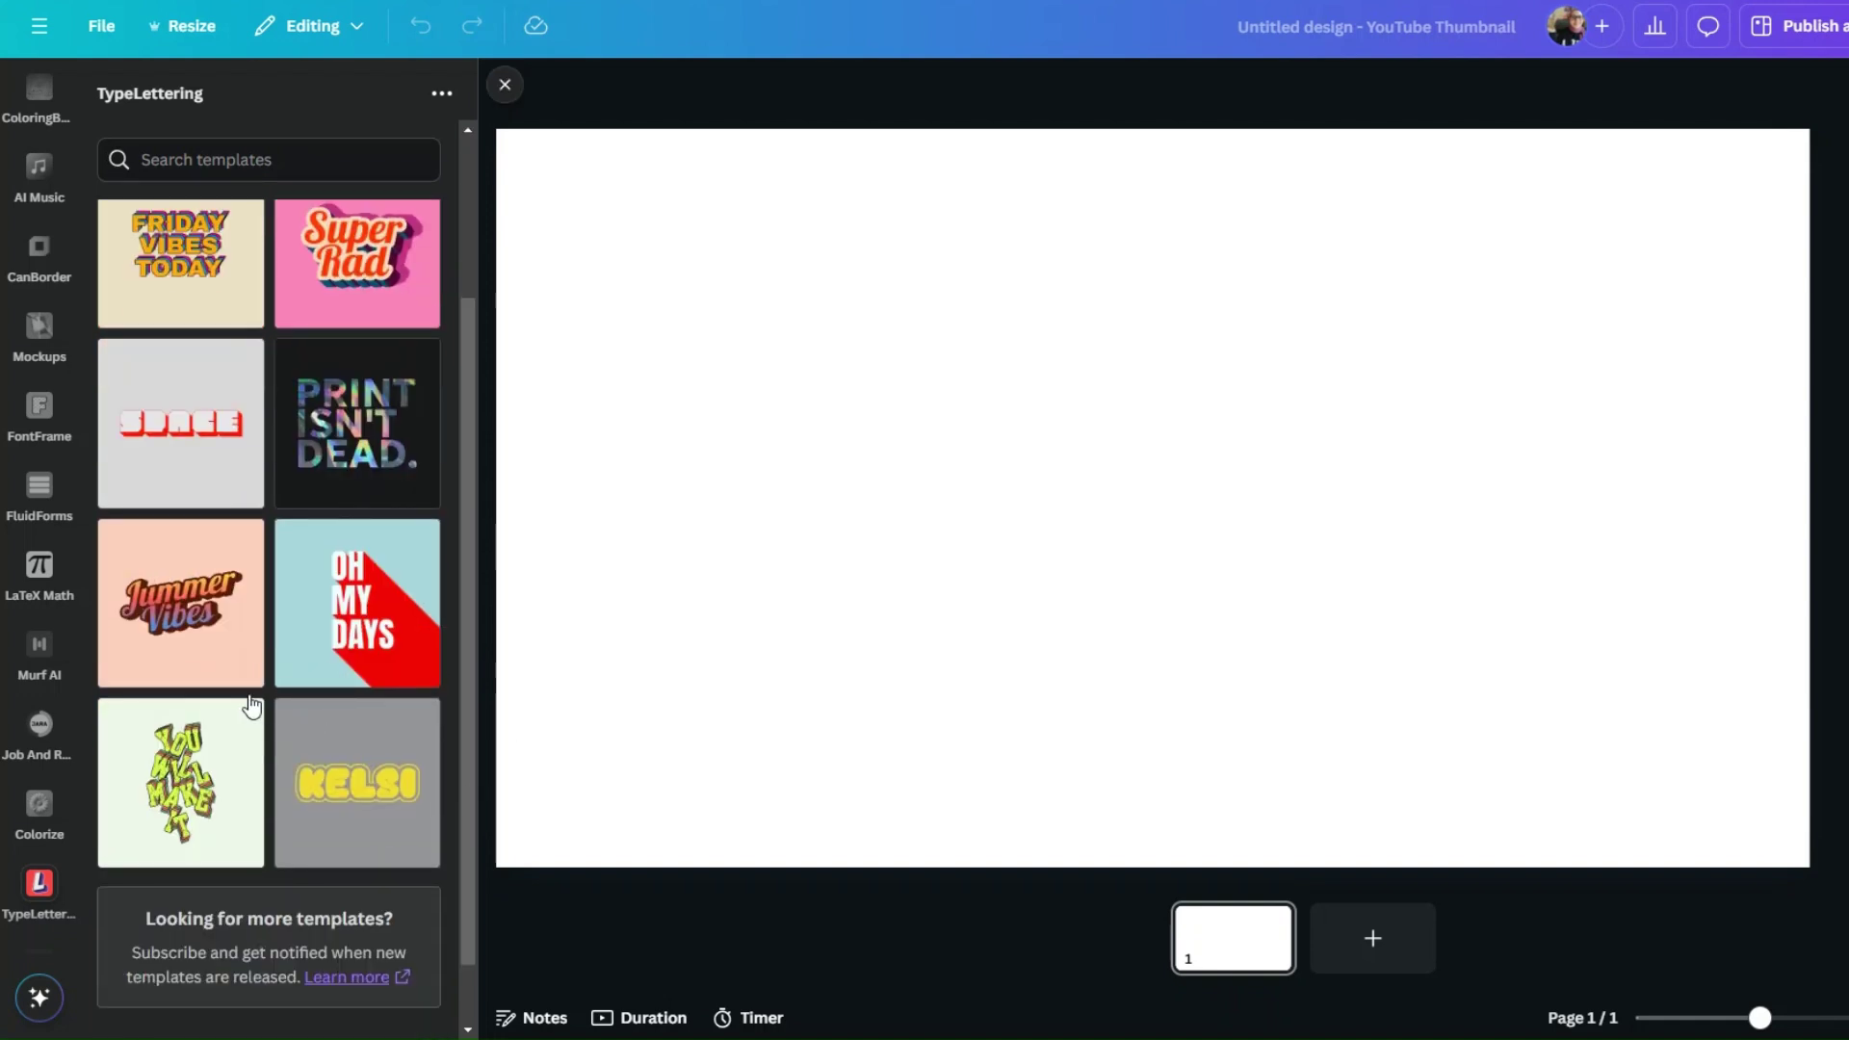
left_click(215, 645)
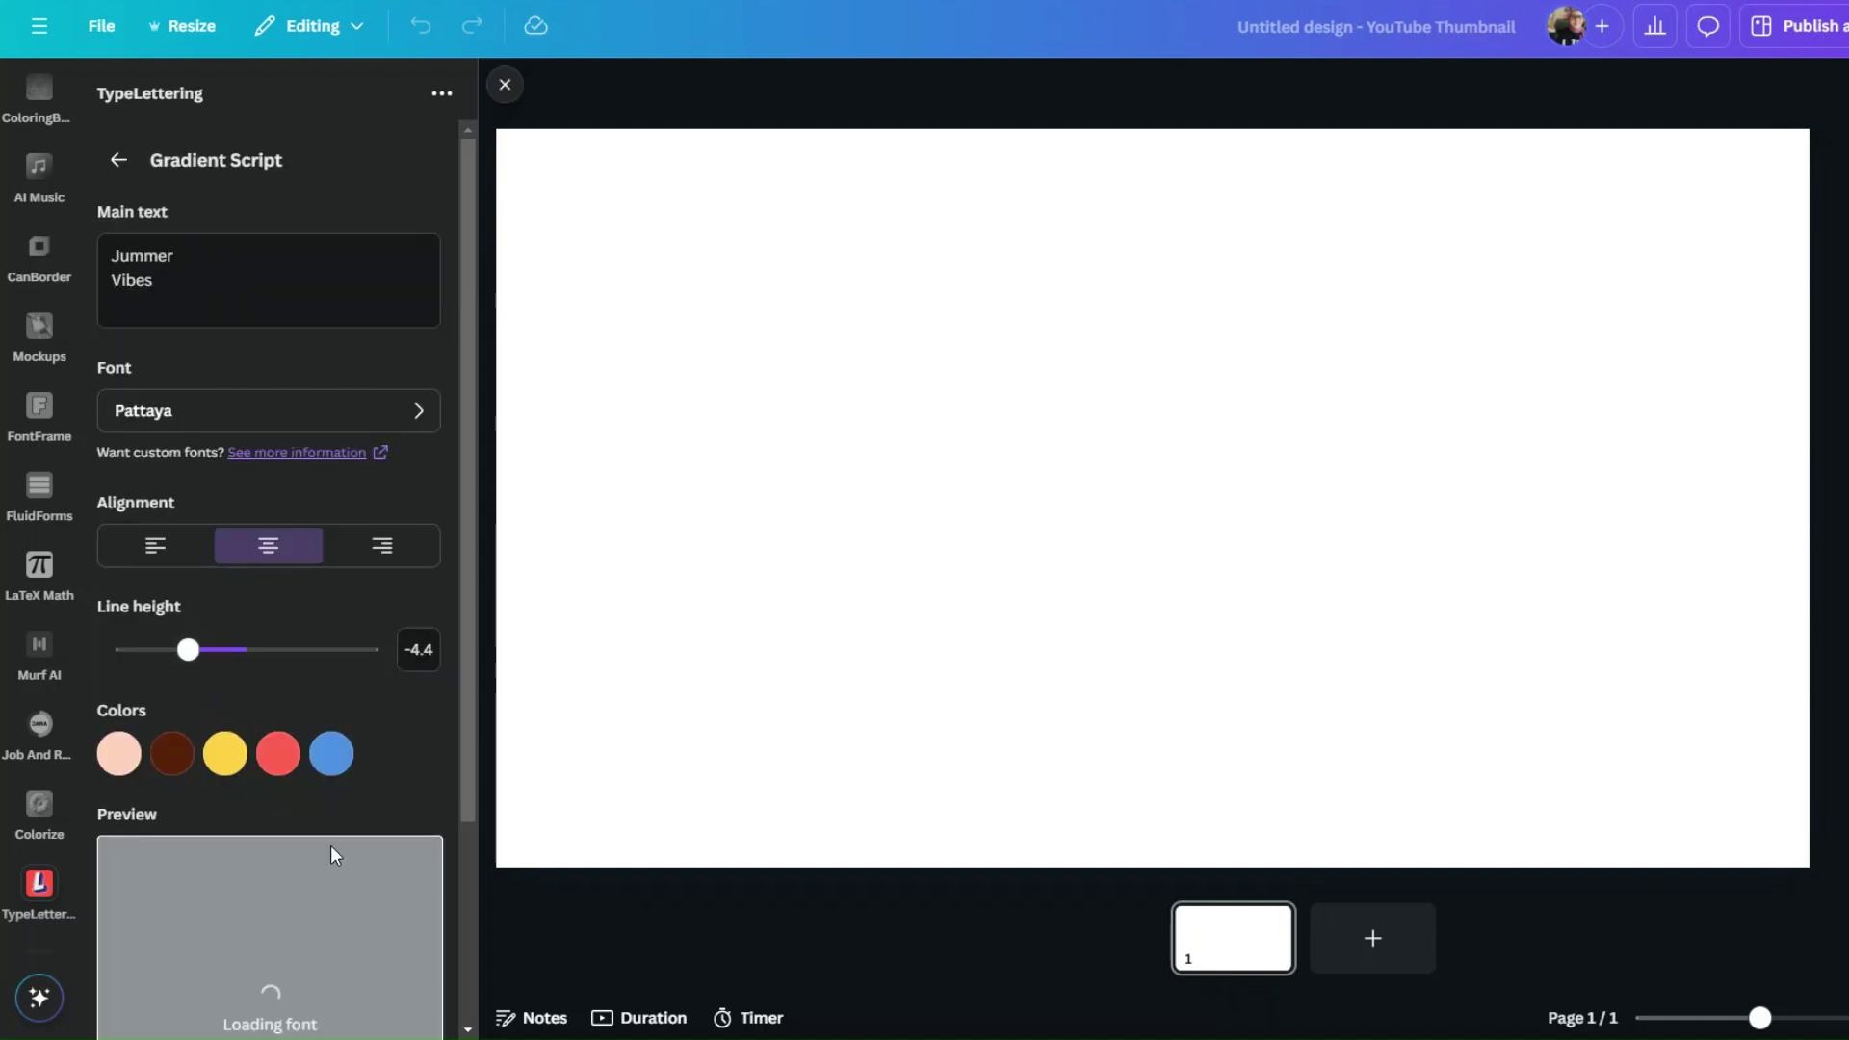
scroll(323, 872, "down", 3)
scroll(256, 817, "down", 1)
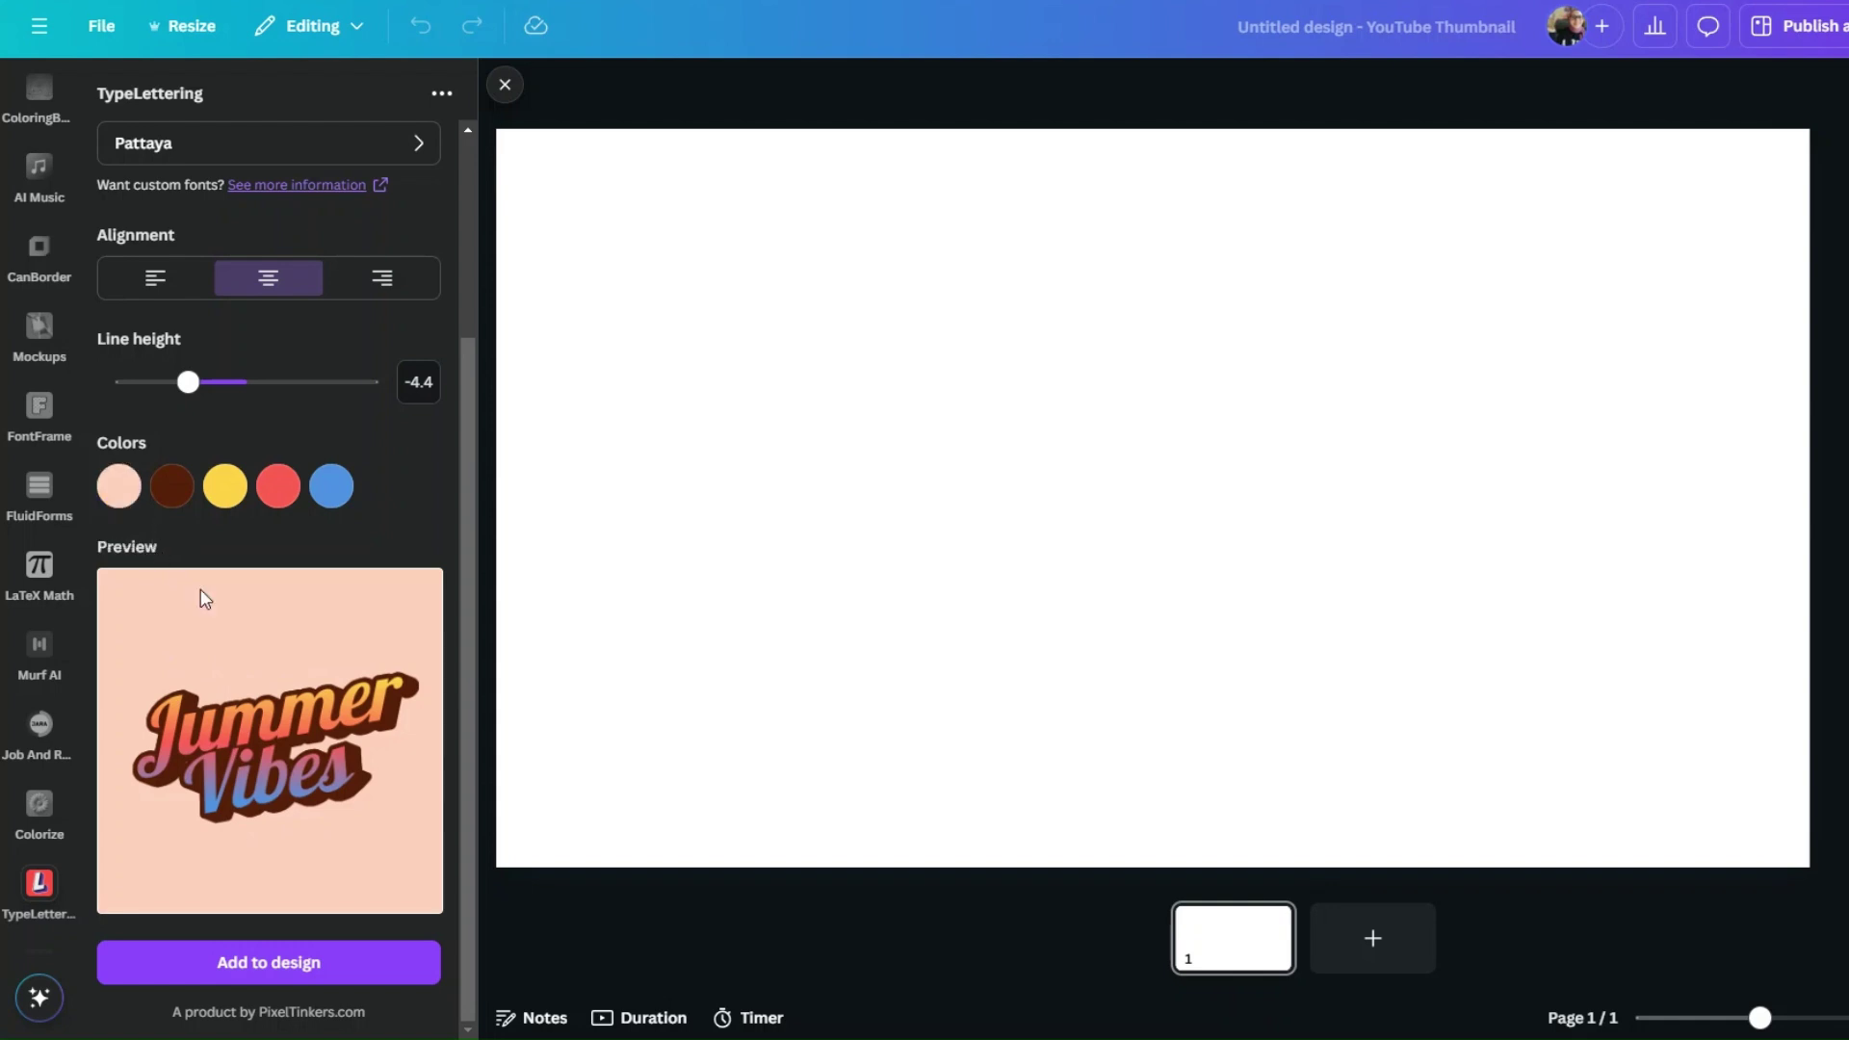
scroll(283, 688, "up", 1)
scroll(283, 688, "up", 2)
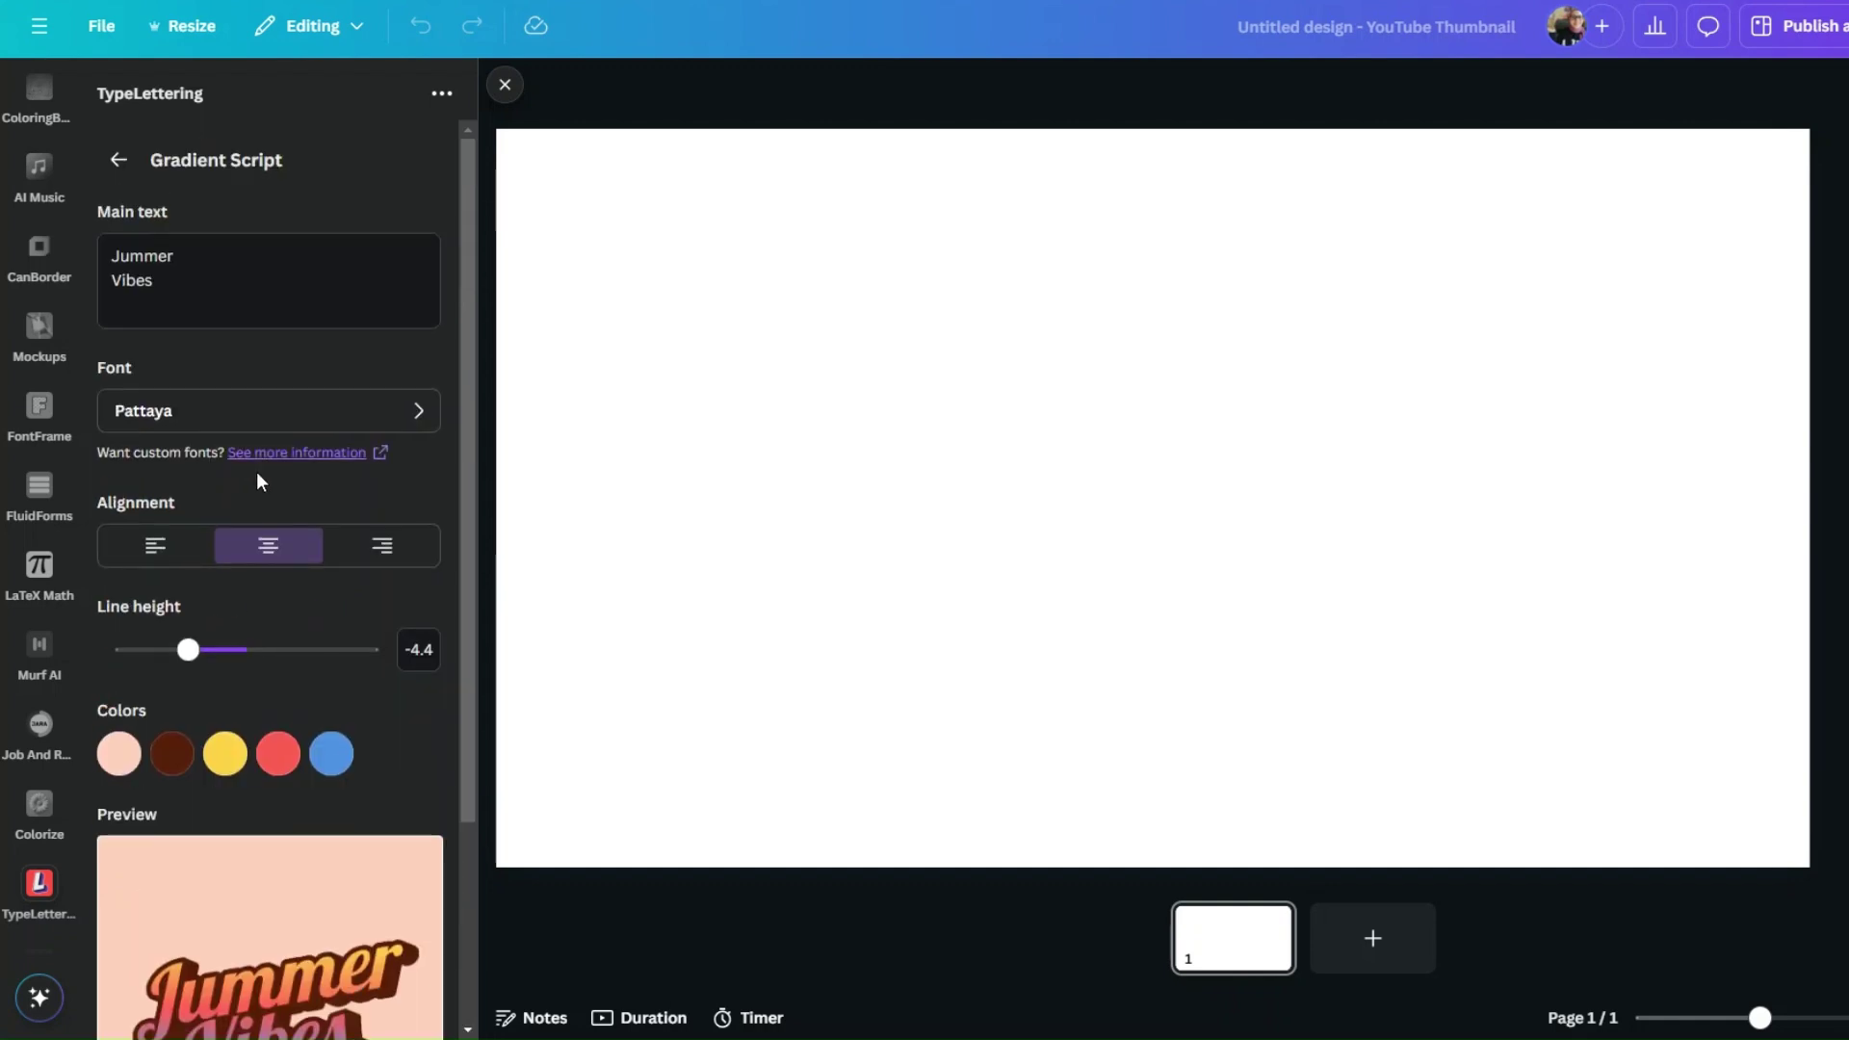
Replace the template's main text with "everyday a new website"
left_click_drag(166, 289, 108, 262)
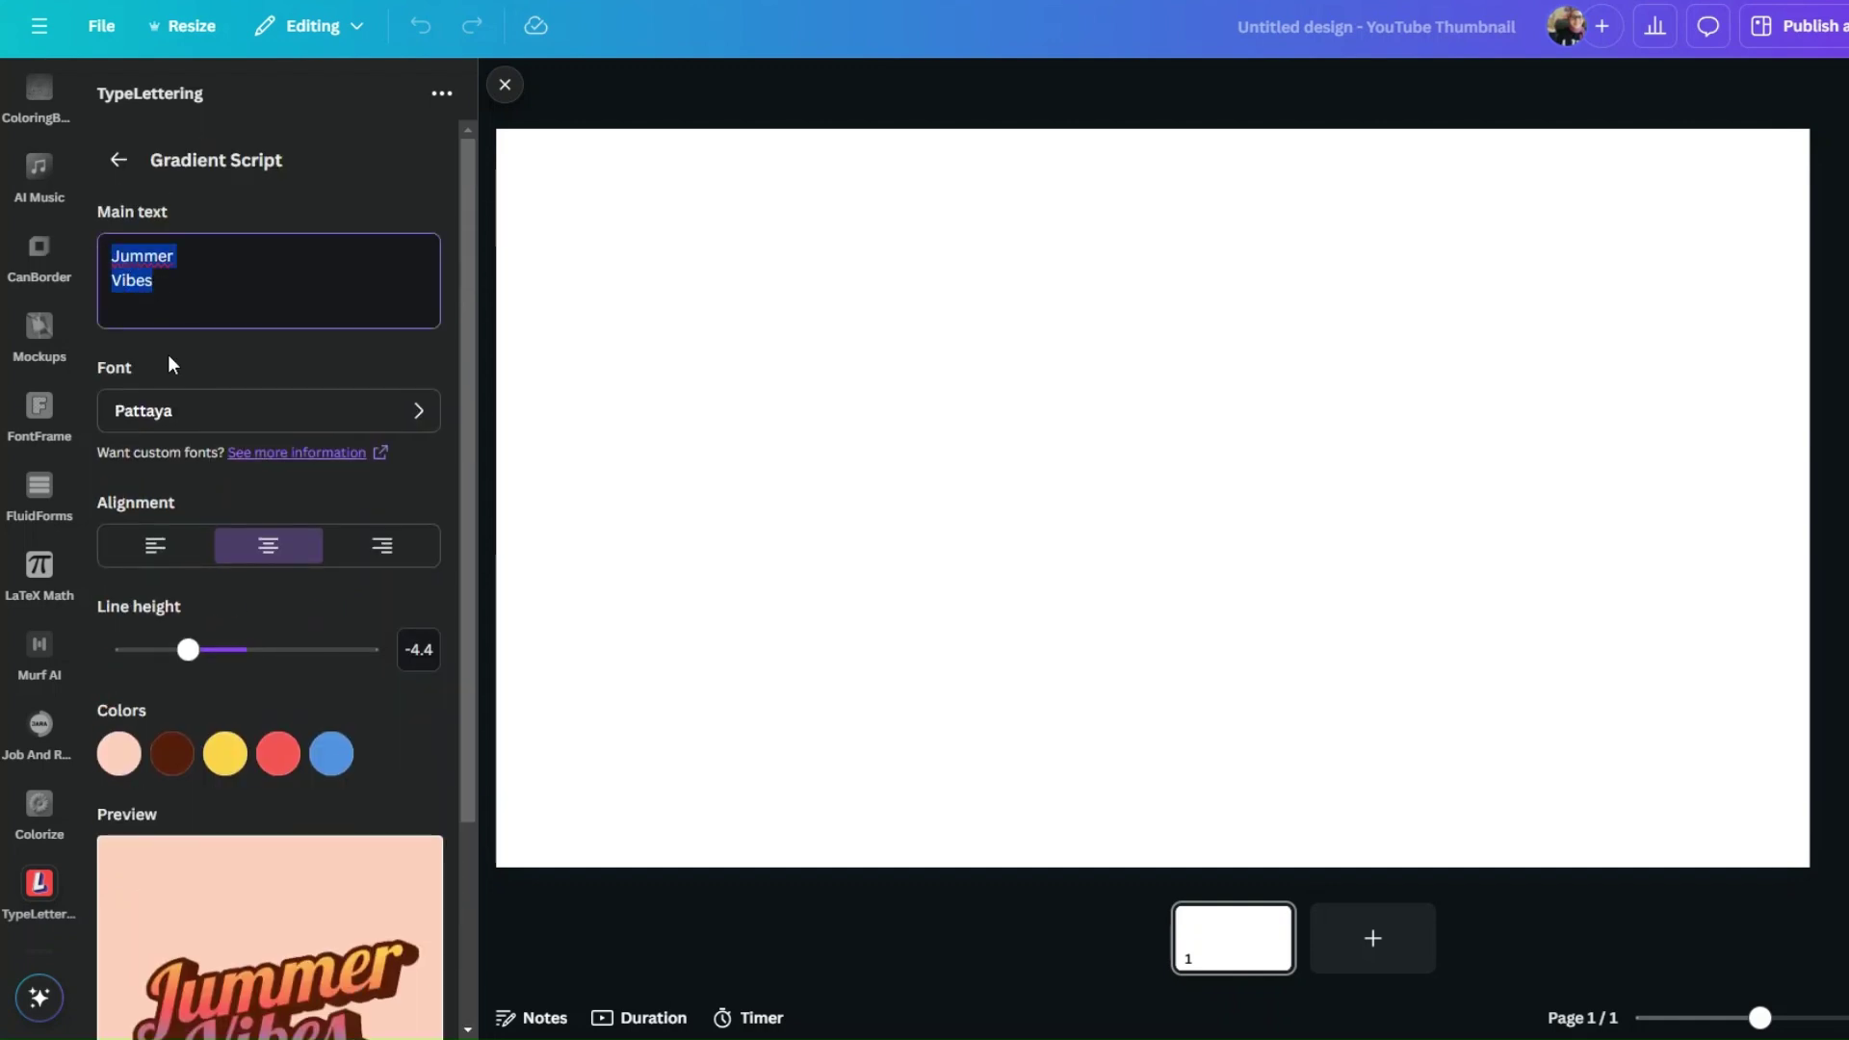
key("BackSpace")
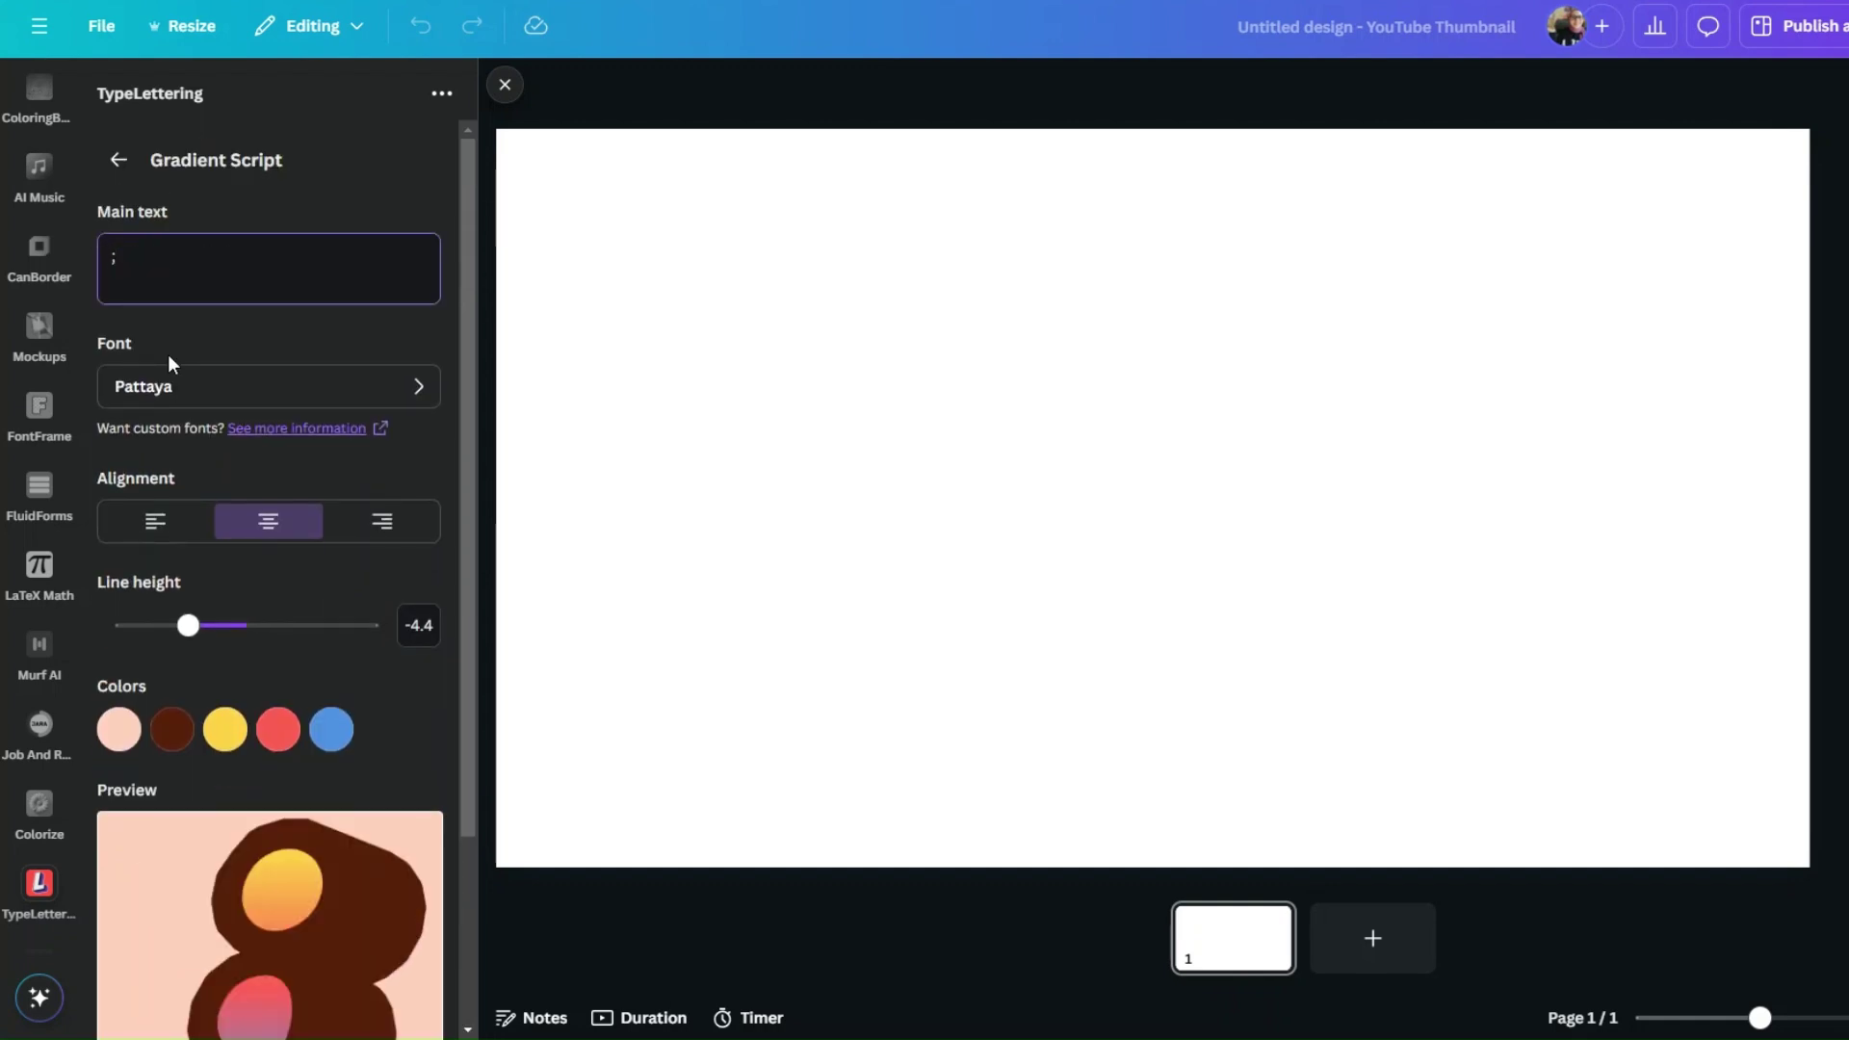
type("كل")
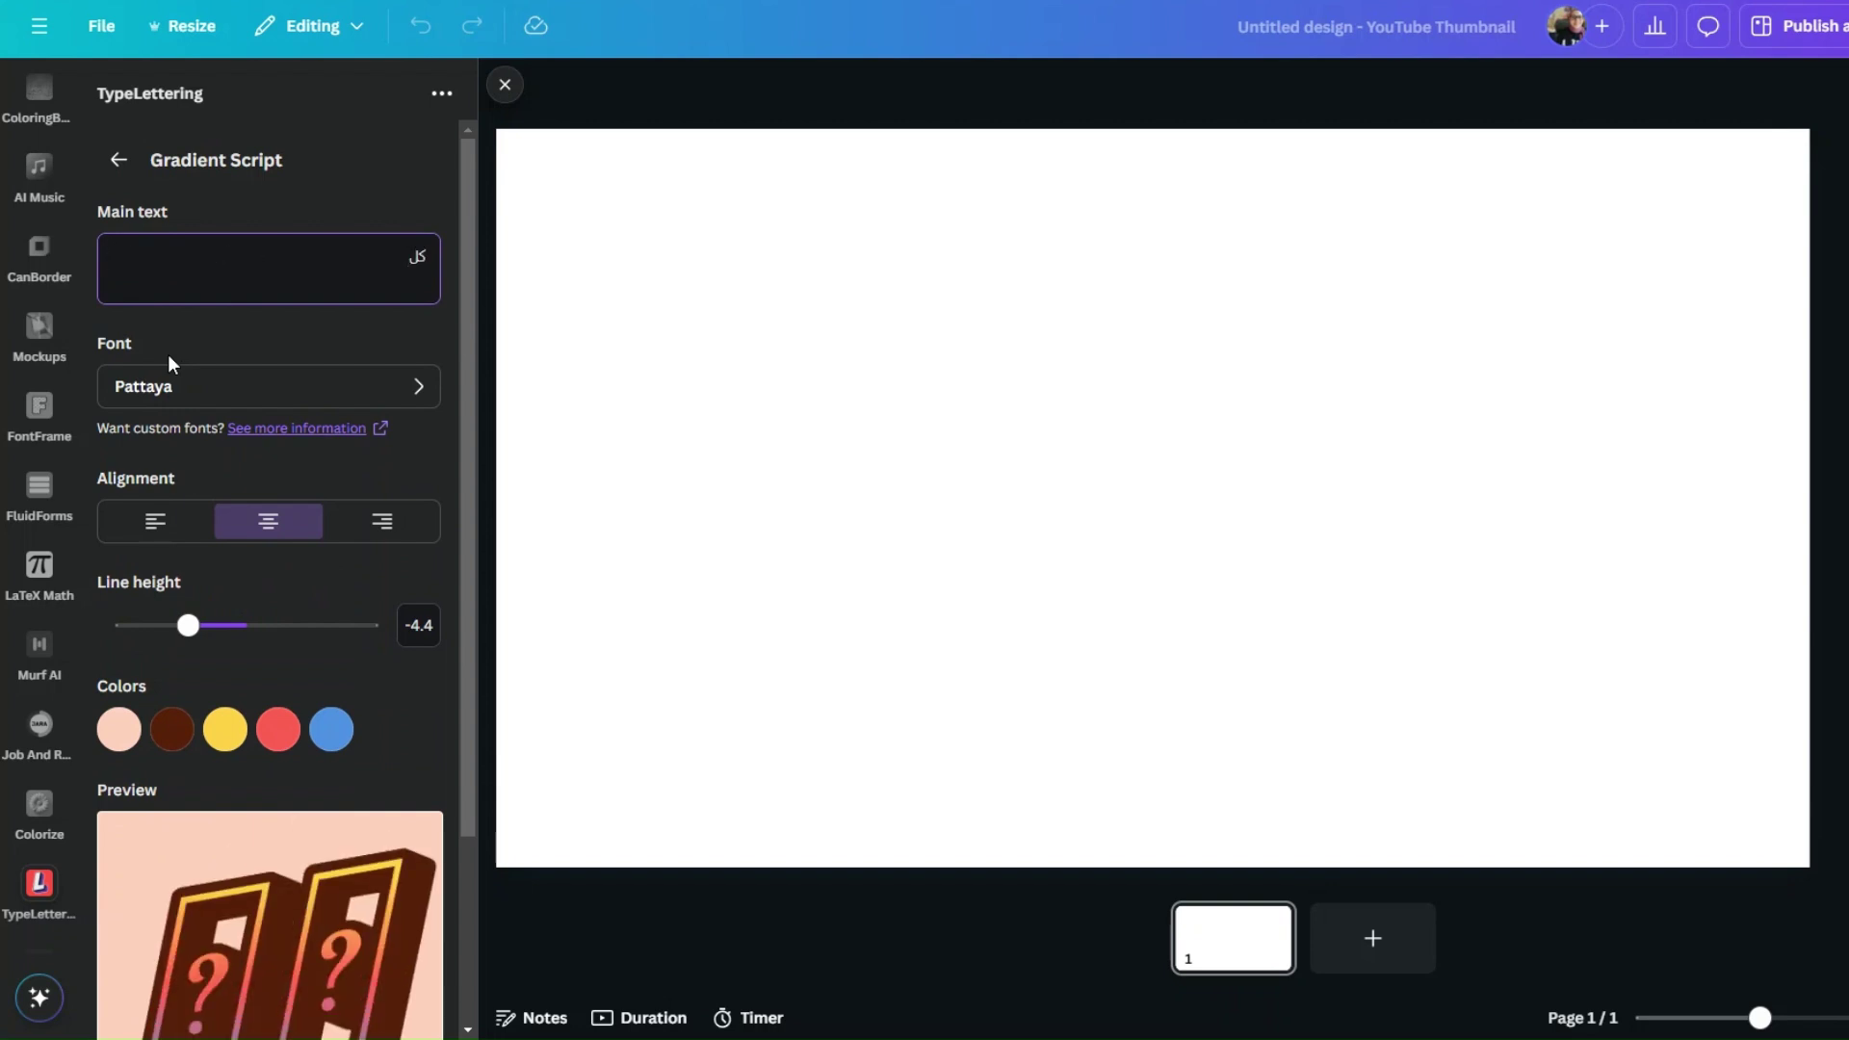
key("BackSpace")
key("BackSpace")
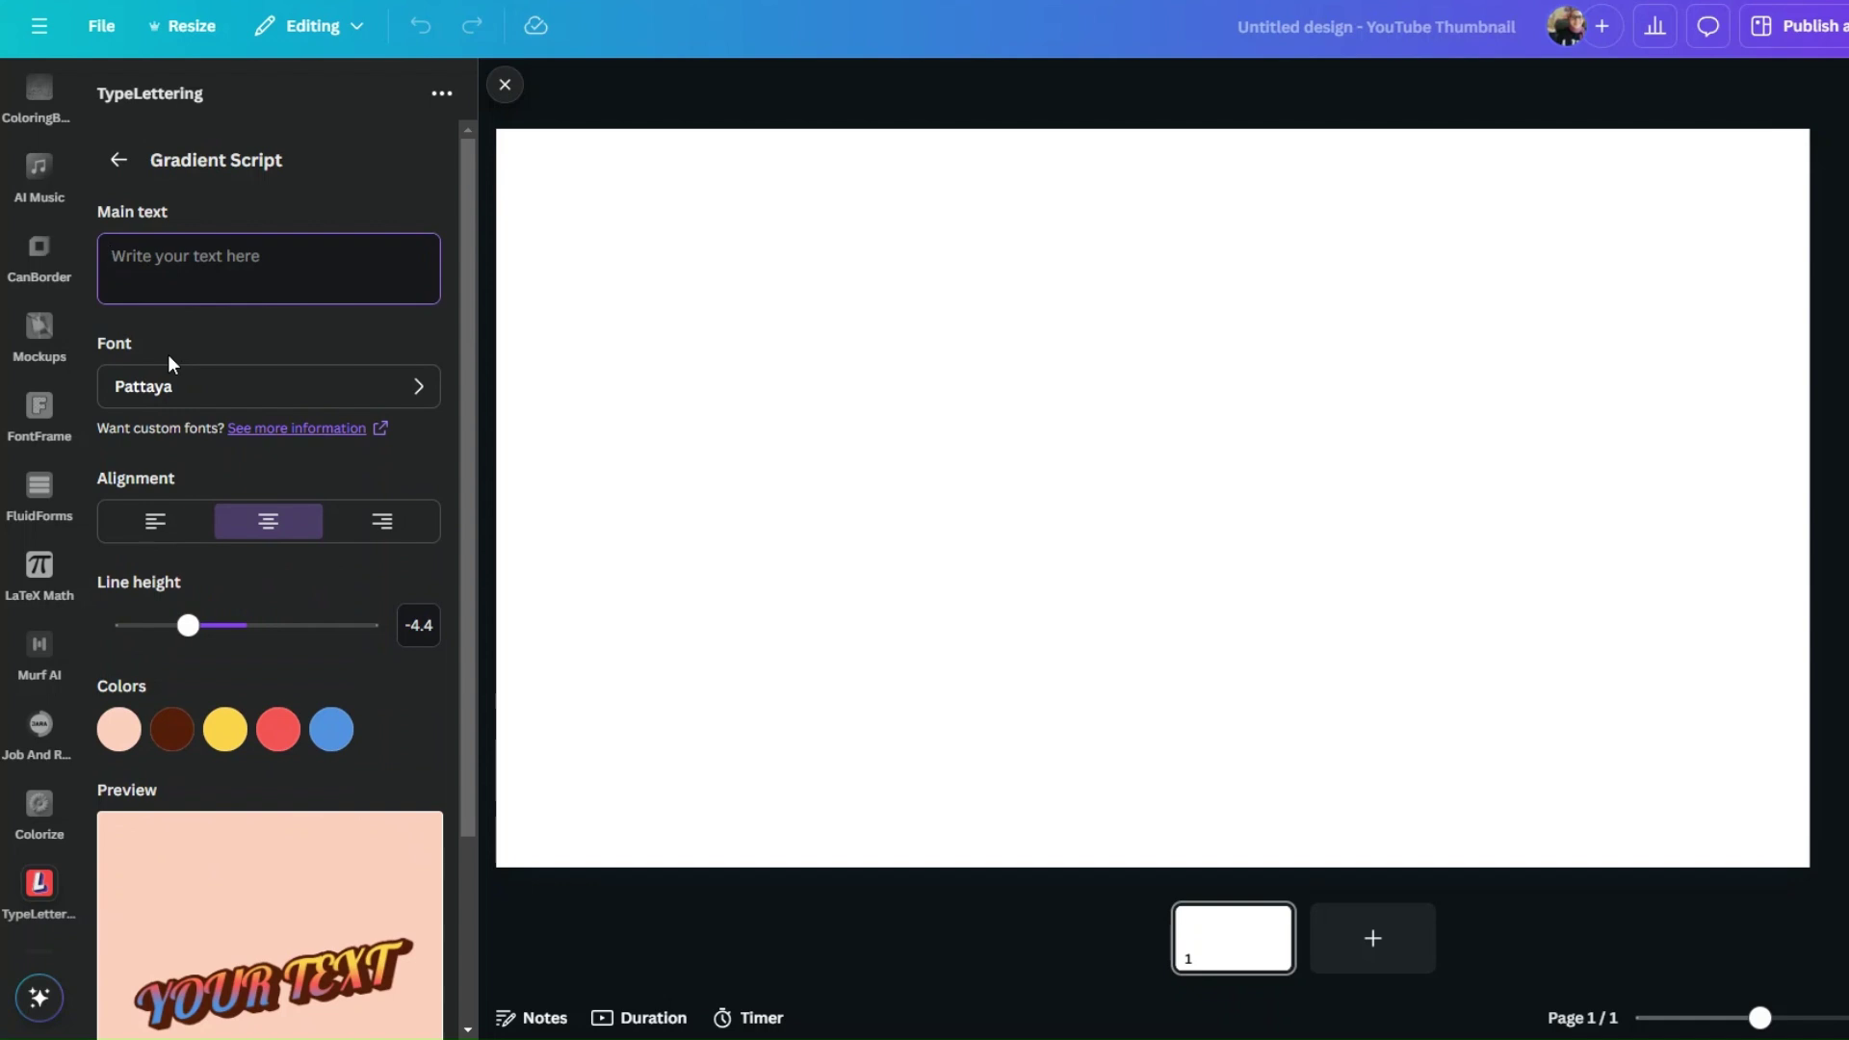
type("e")
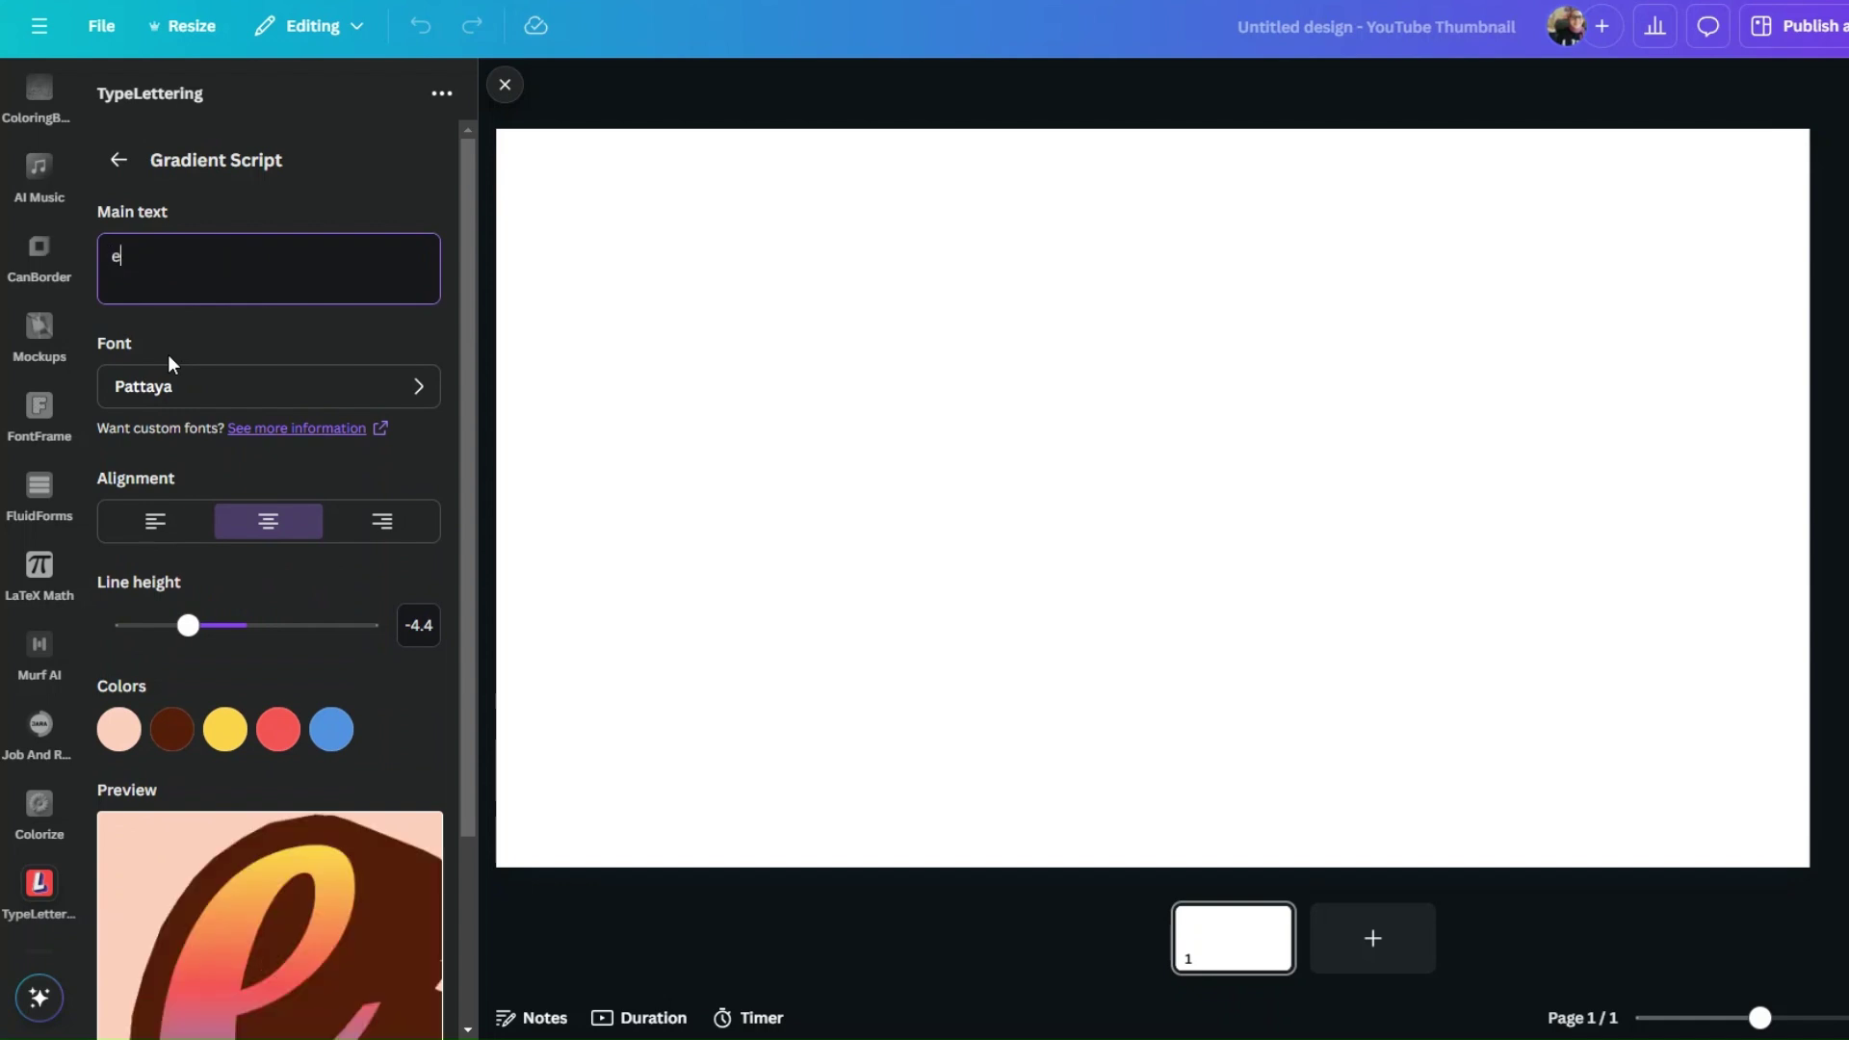
type("verday")
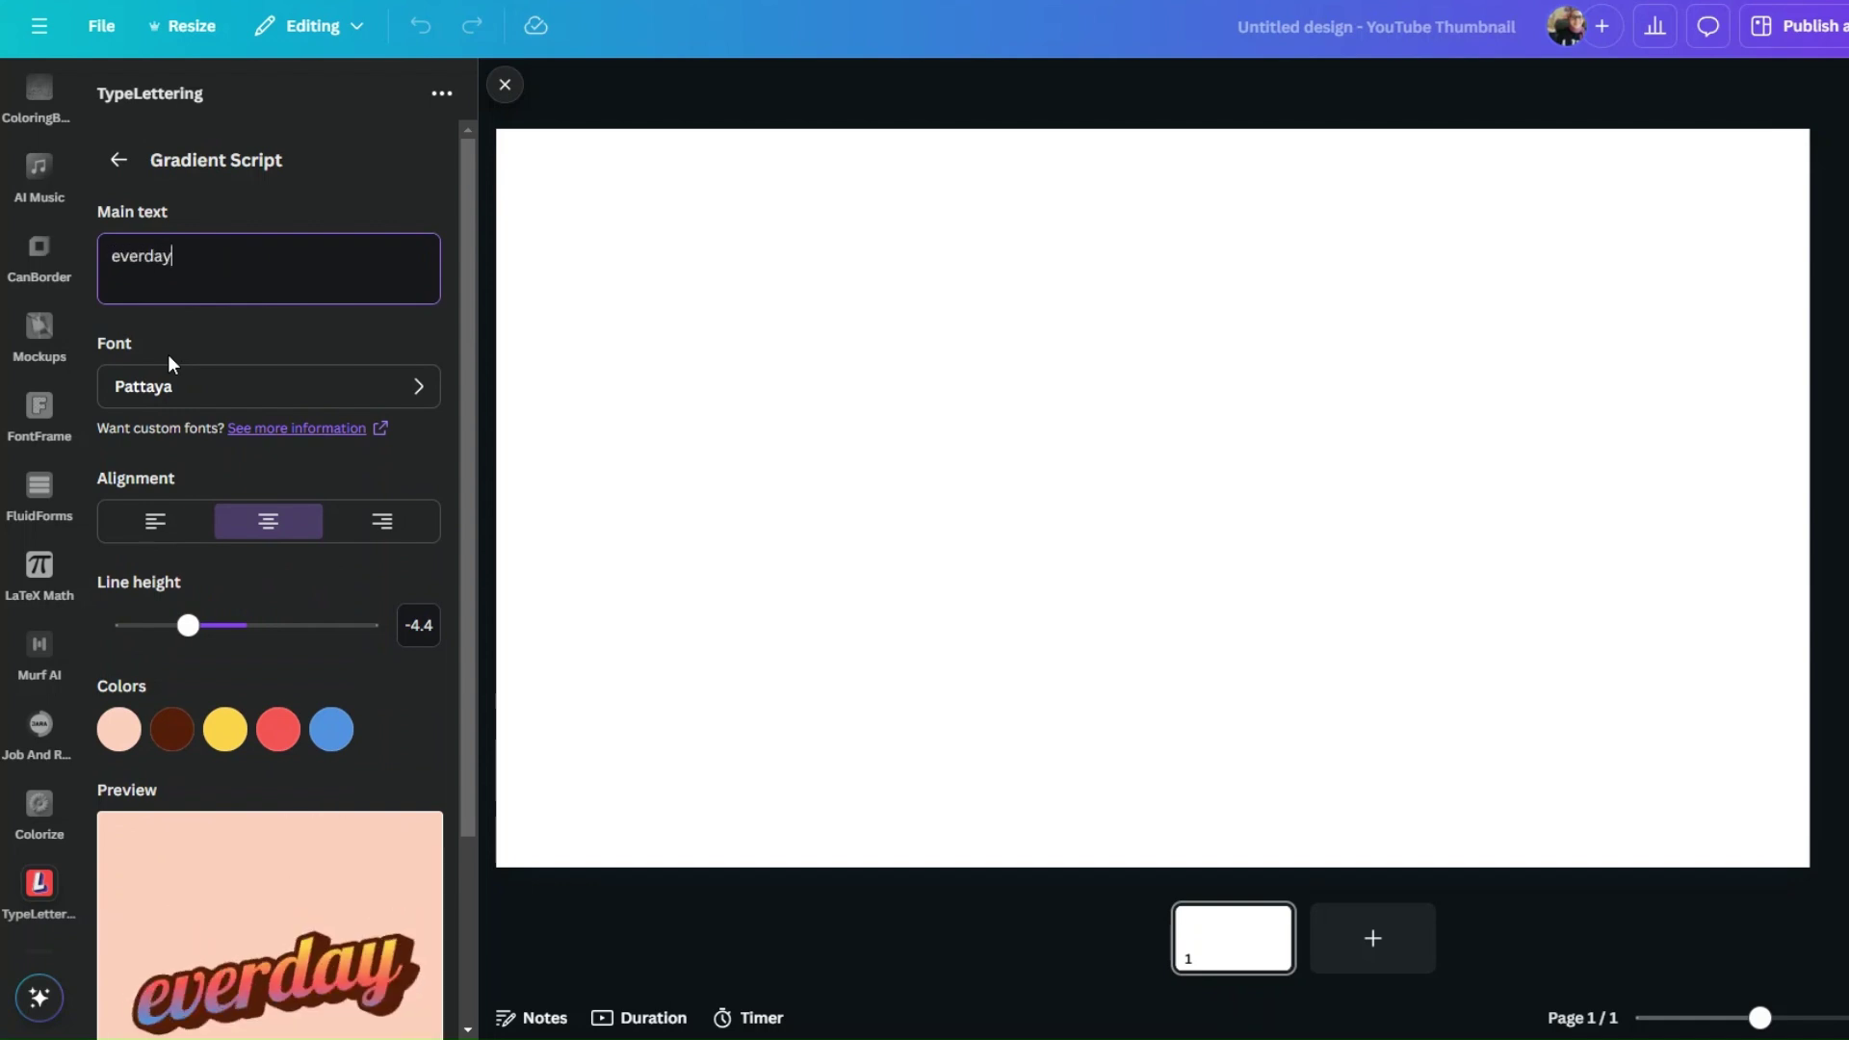
type(" a ")
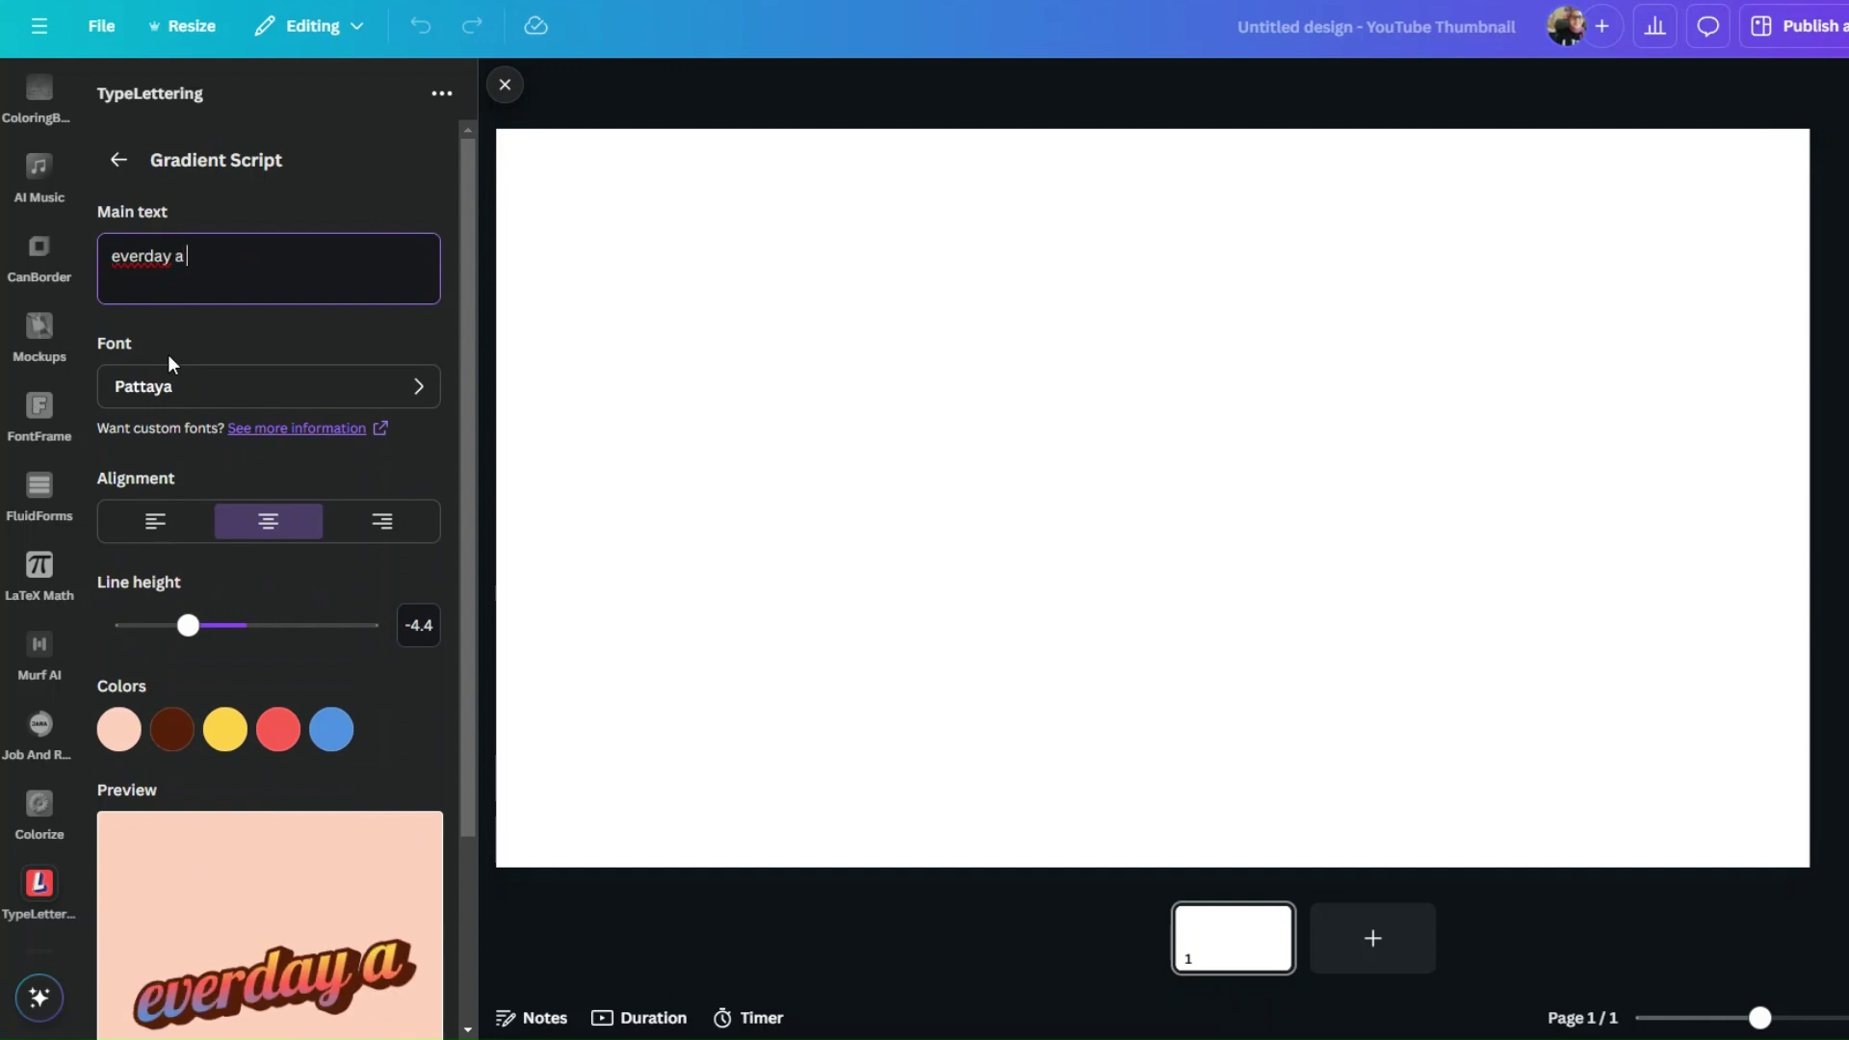
type("new website")
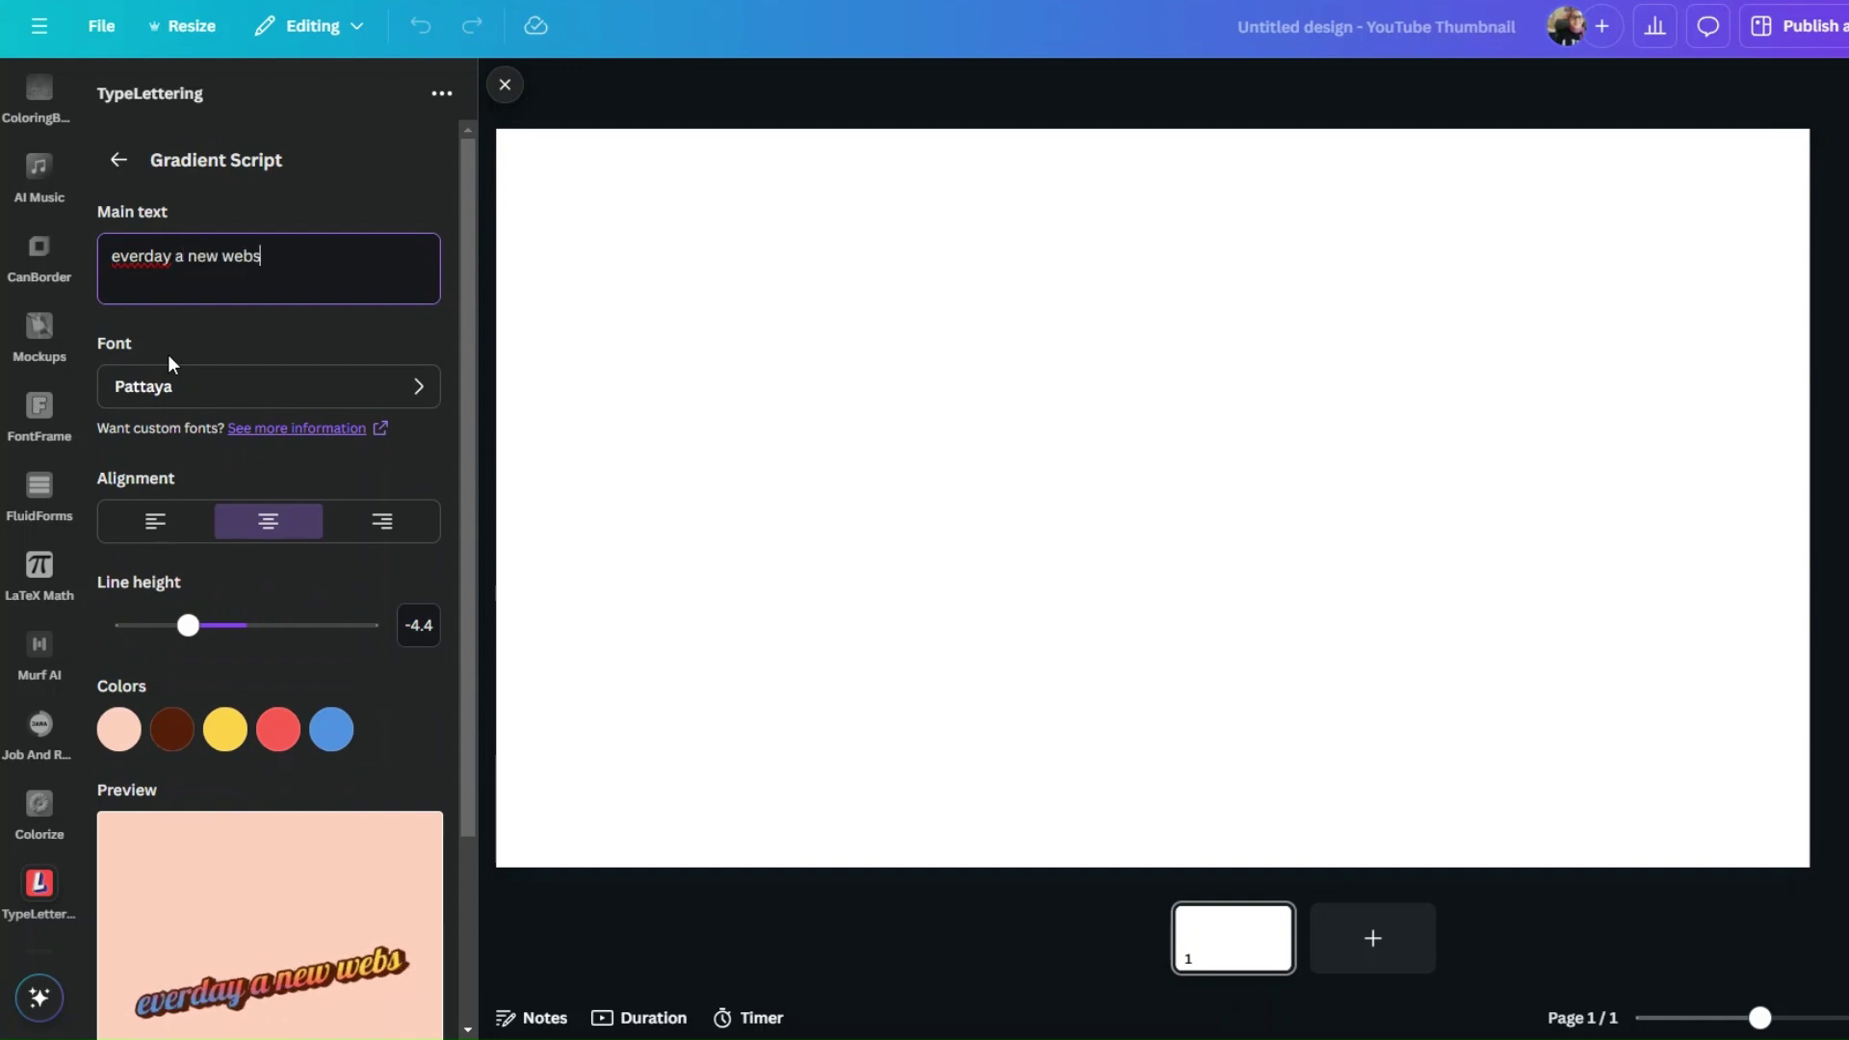
left_click(145, 257)
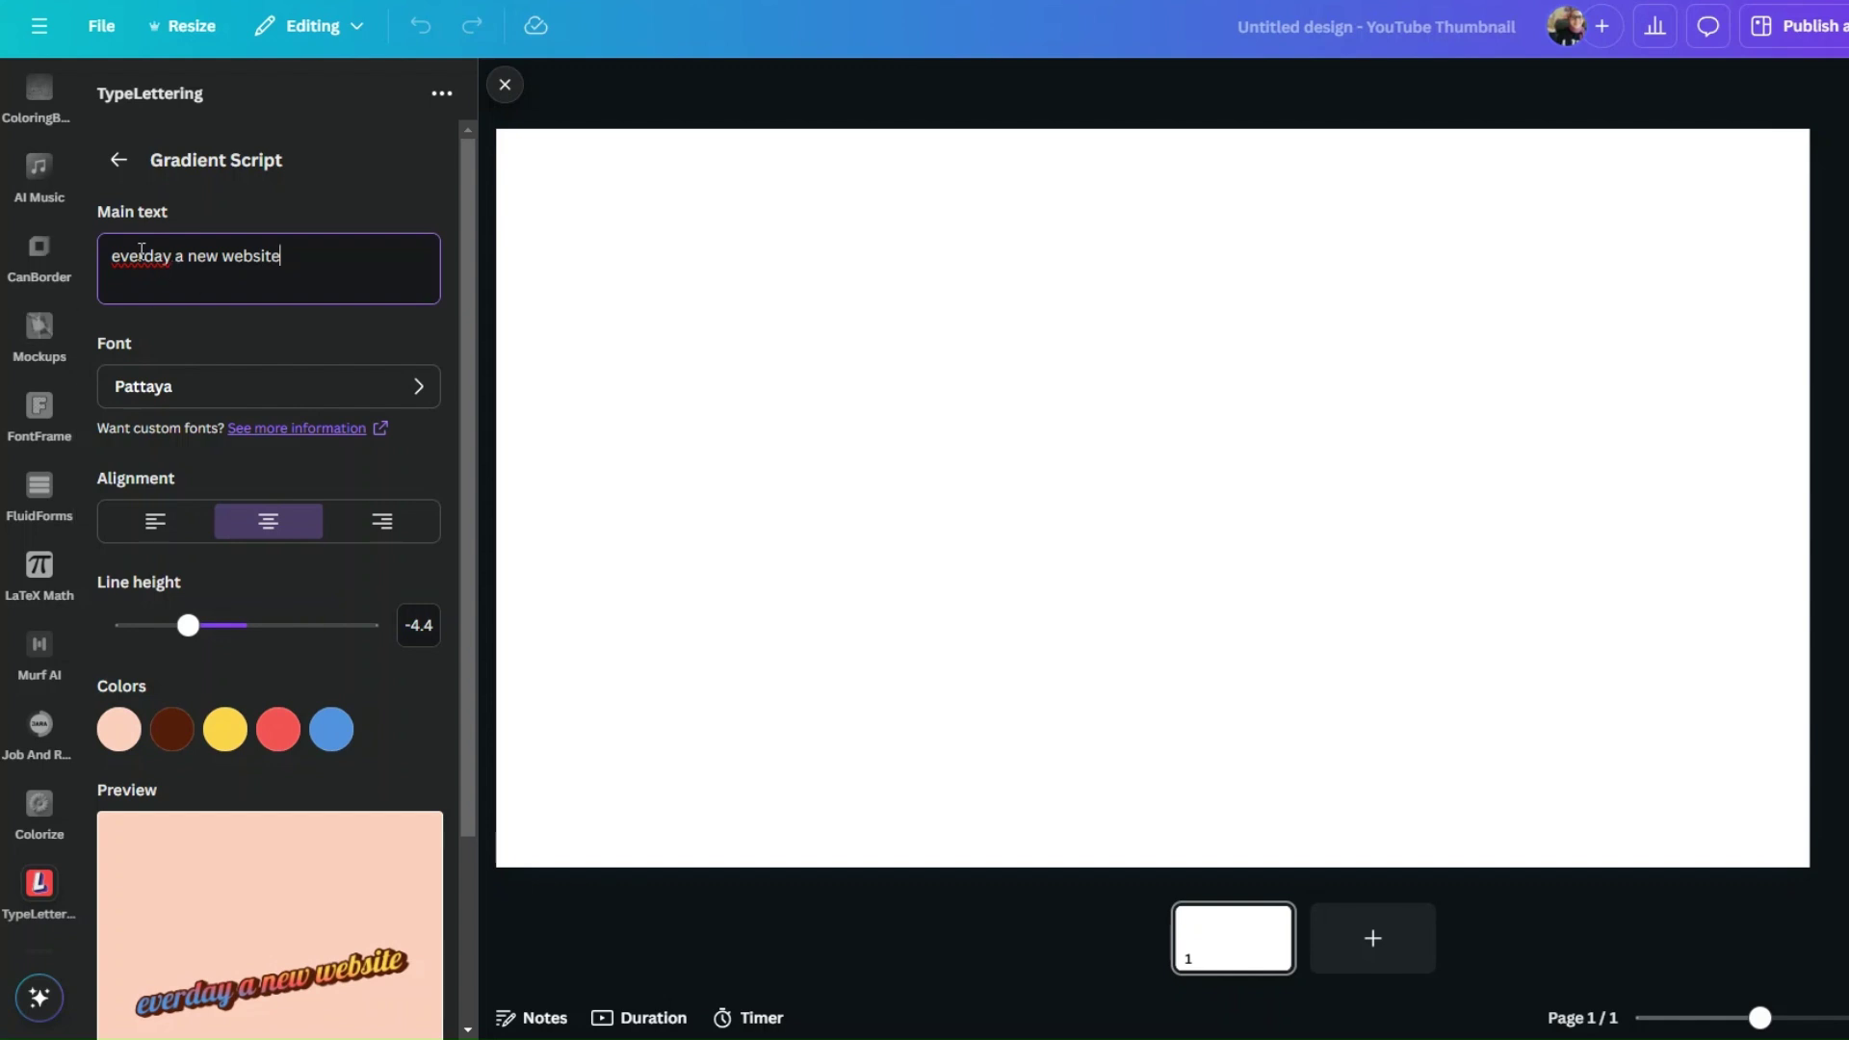
type("y")
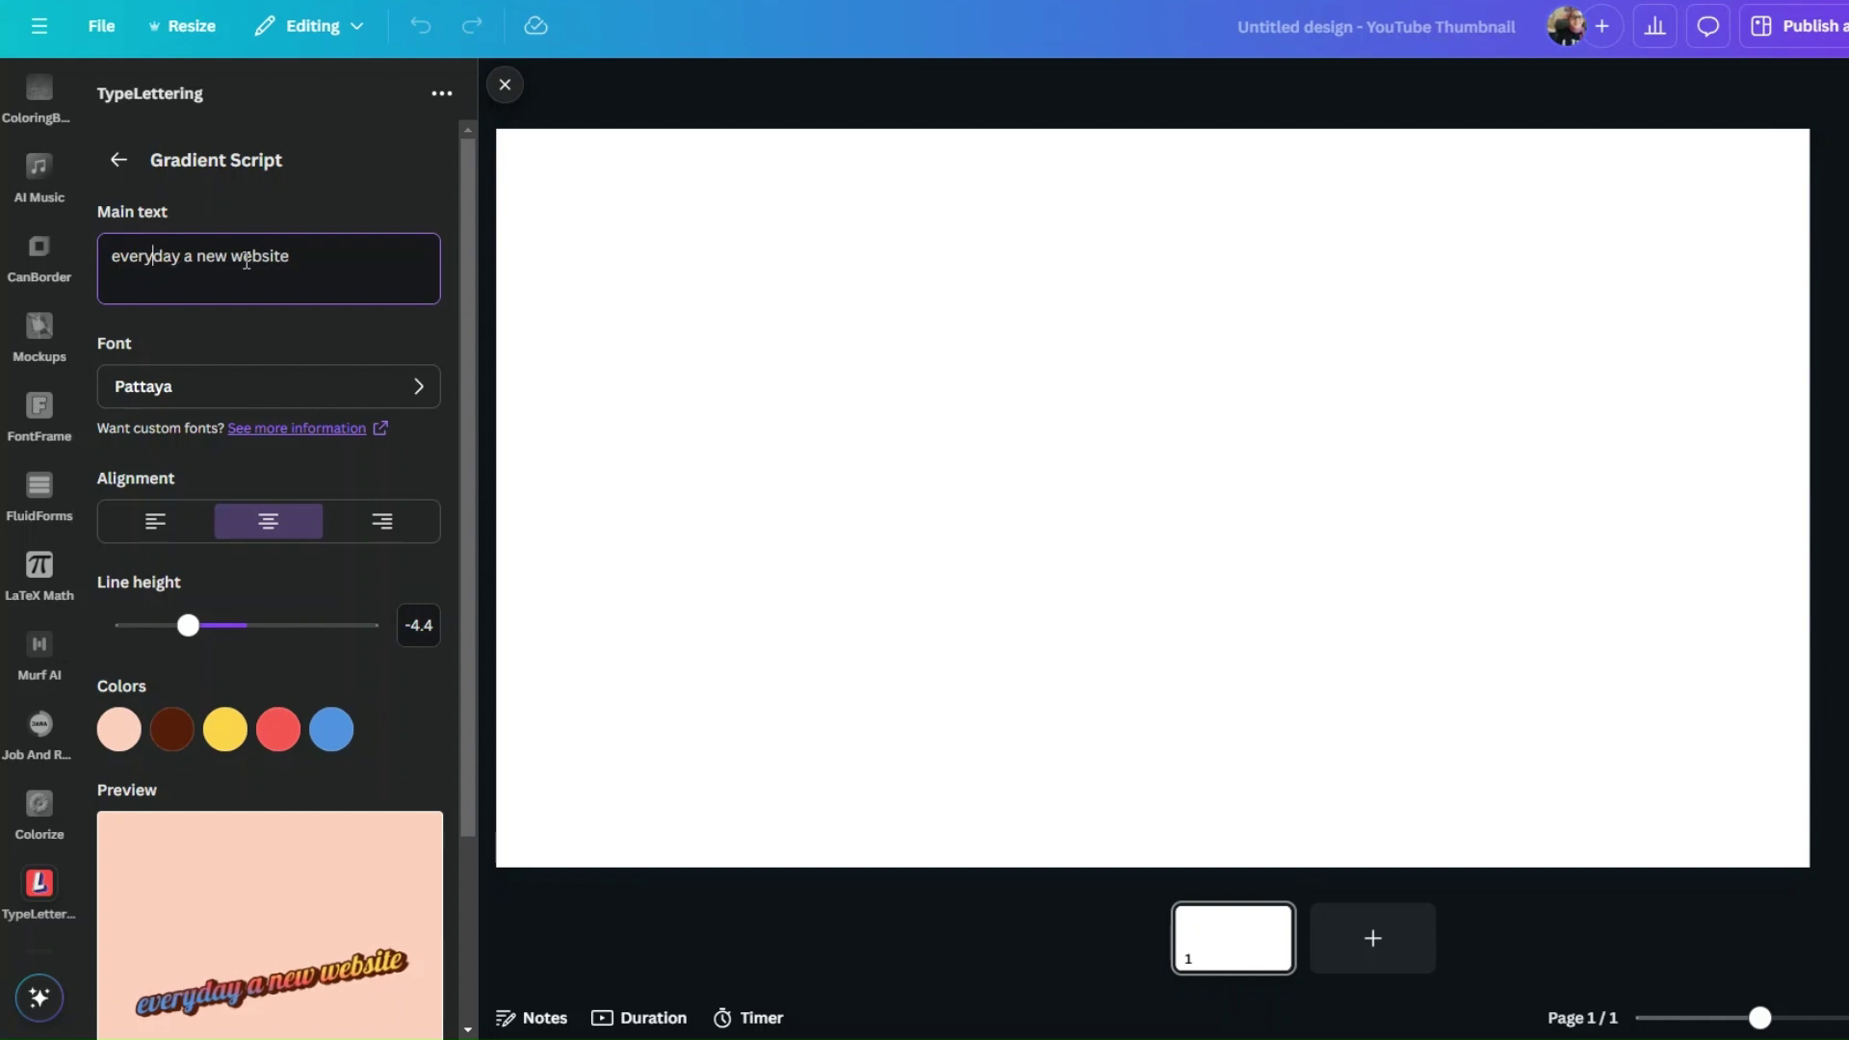
Split the main text into two lines after "everyday a"
scroll(404, 936, "down", 2)
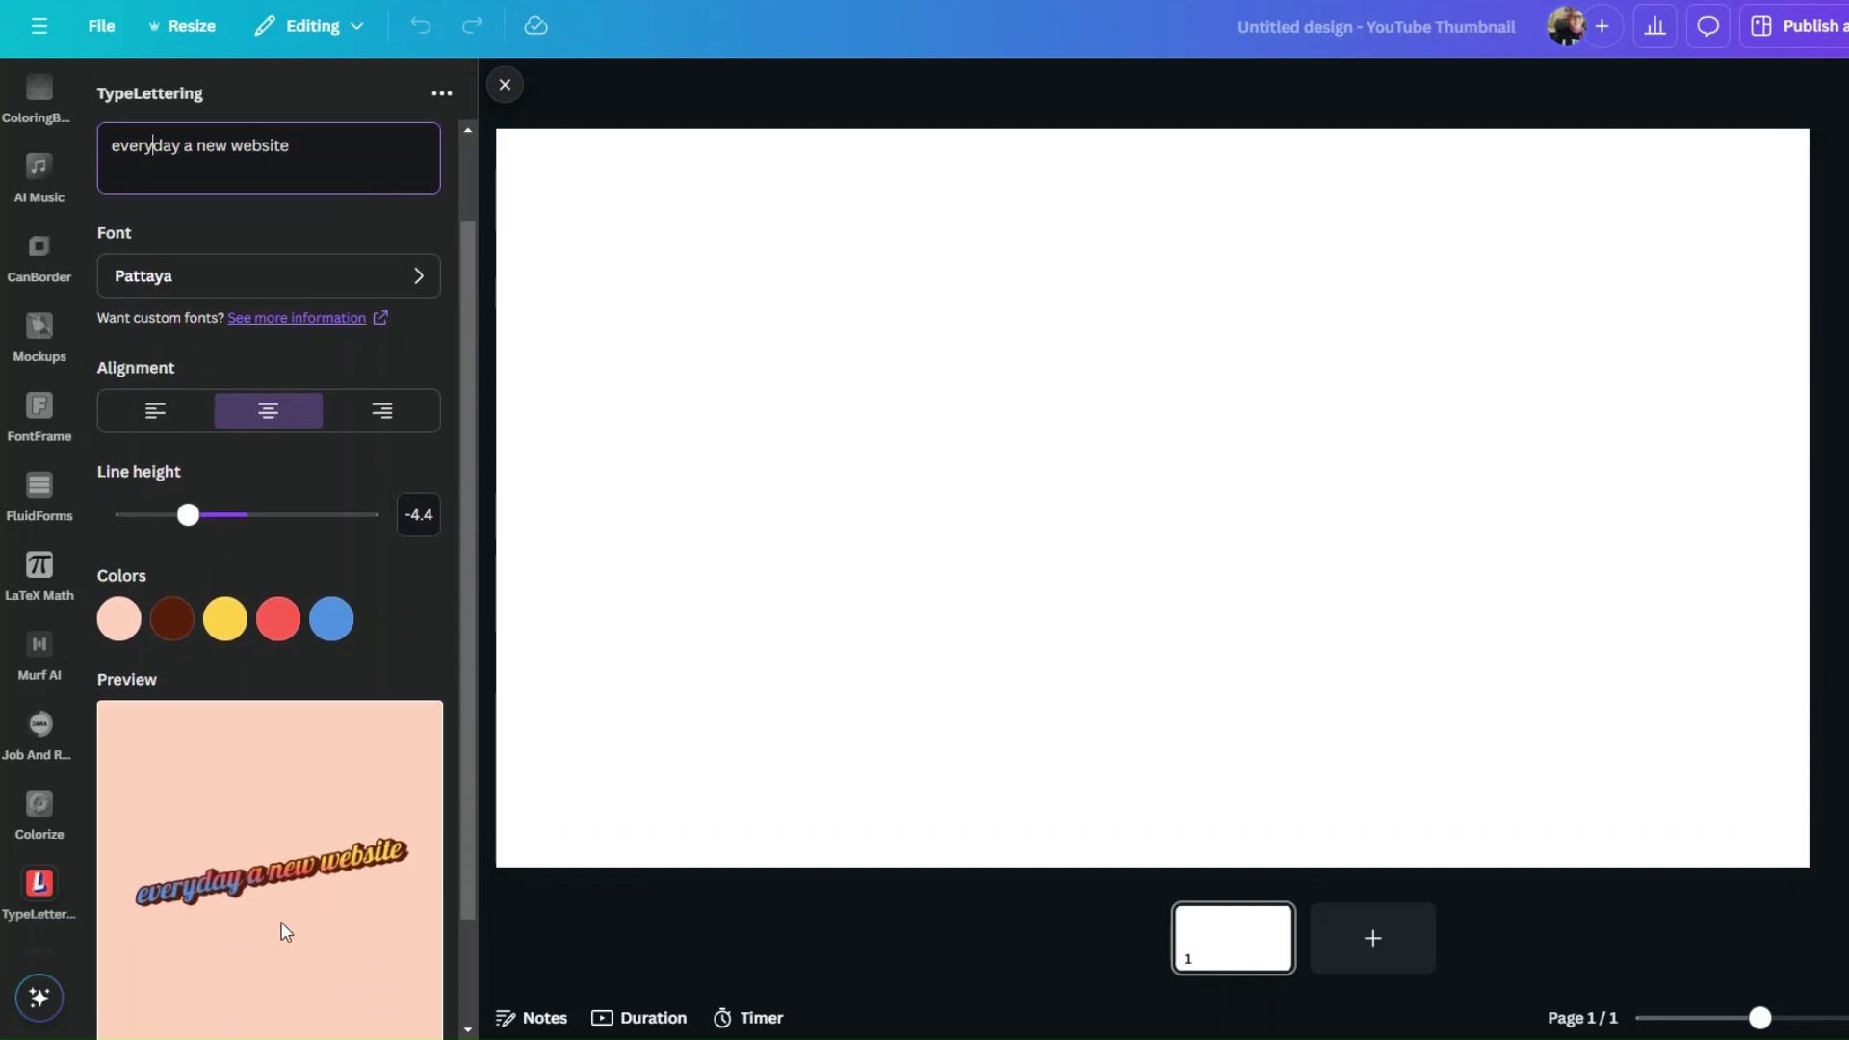
scroll(317, 491, "up", 2)
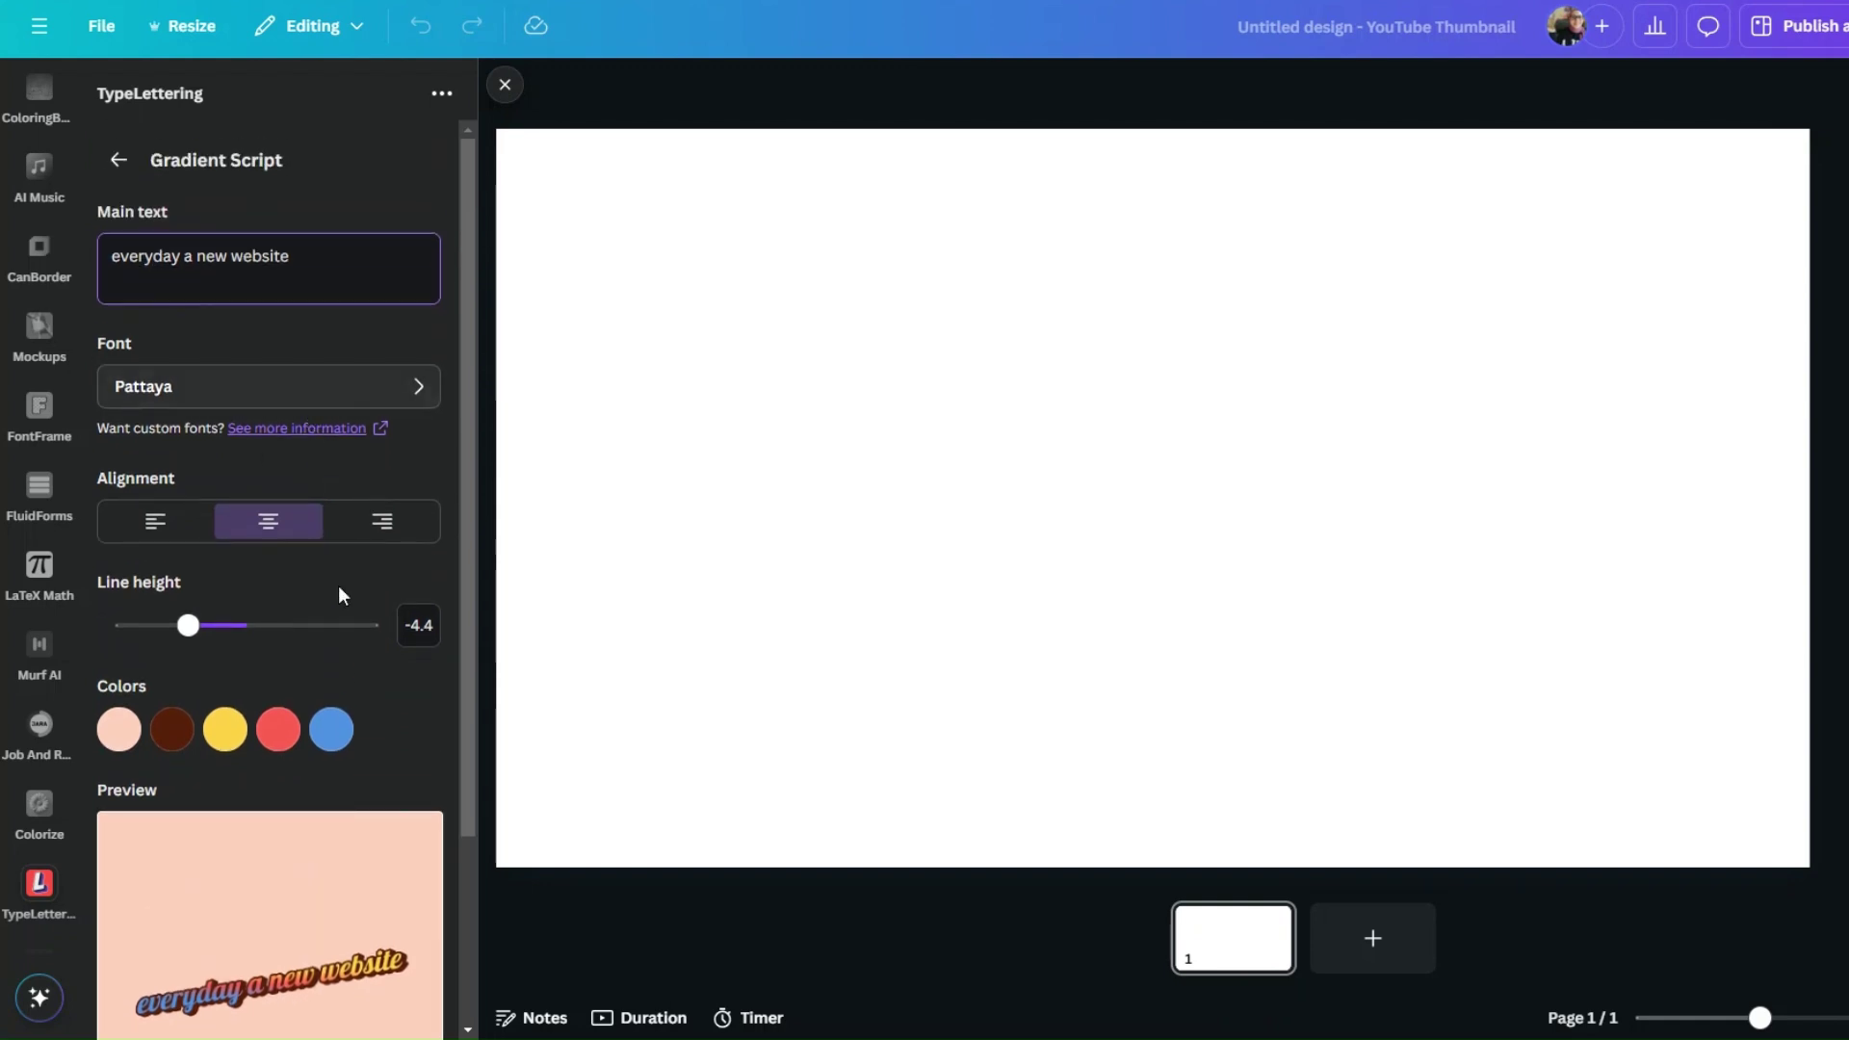
left_click(198, 258)
key("Return")
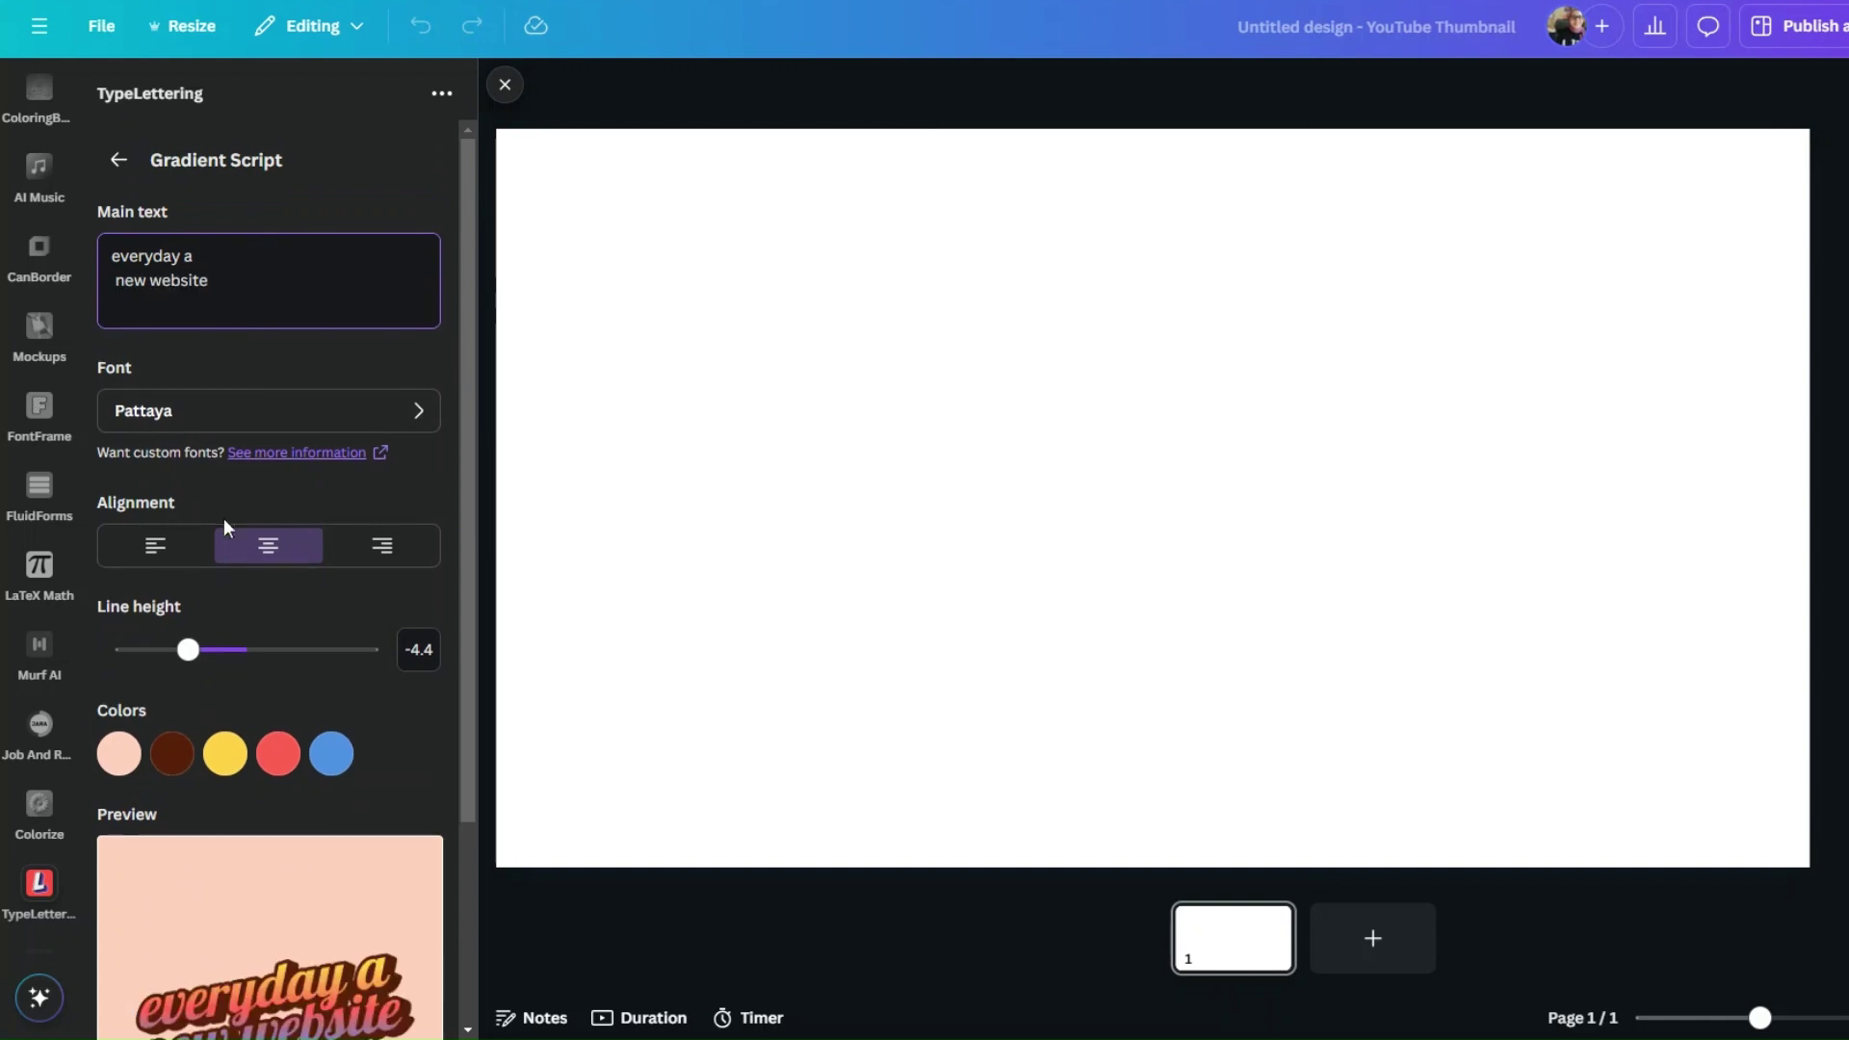
Set the line height to -2.8 and join the main text back onto one line
mouse_move(201, 664)
left_mouse_down()
mouse_move(240, 648)
mouse_move(170, 647)
mouse_move(208, 648)
left_mouse_up()
left_click(114, 284)
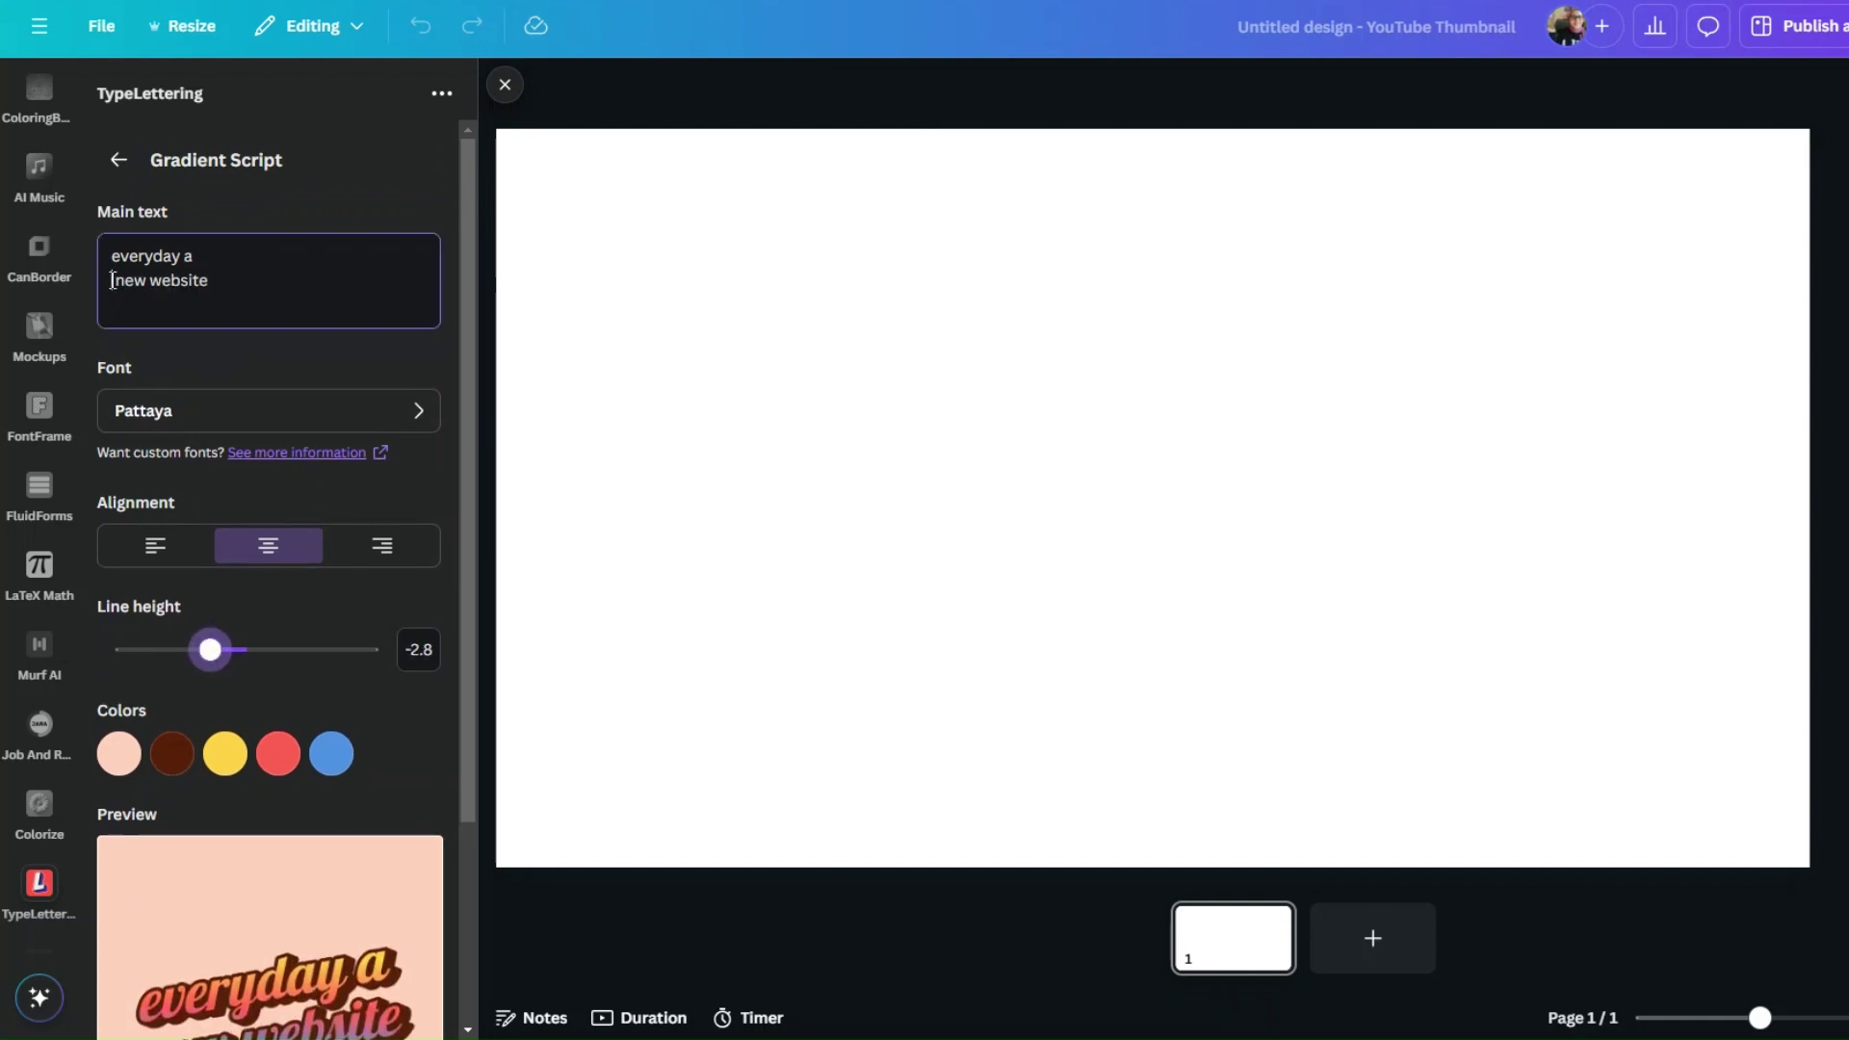
key("BackSpace")
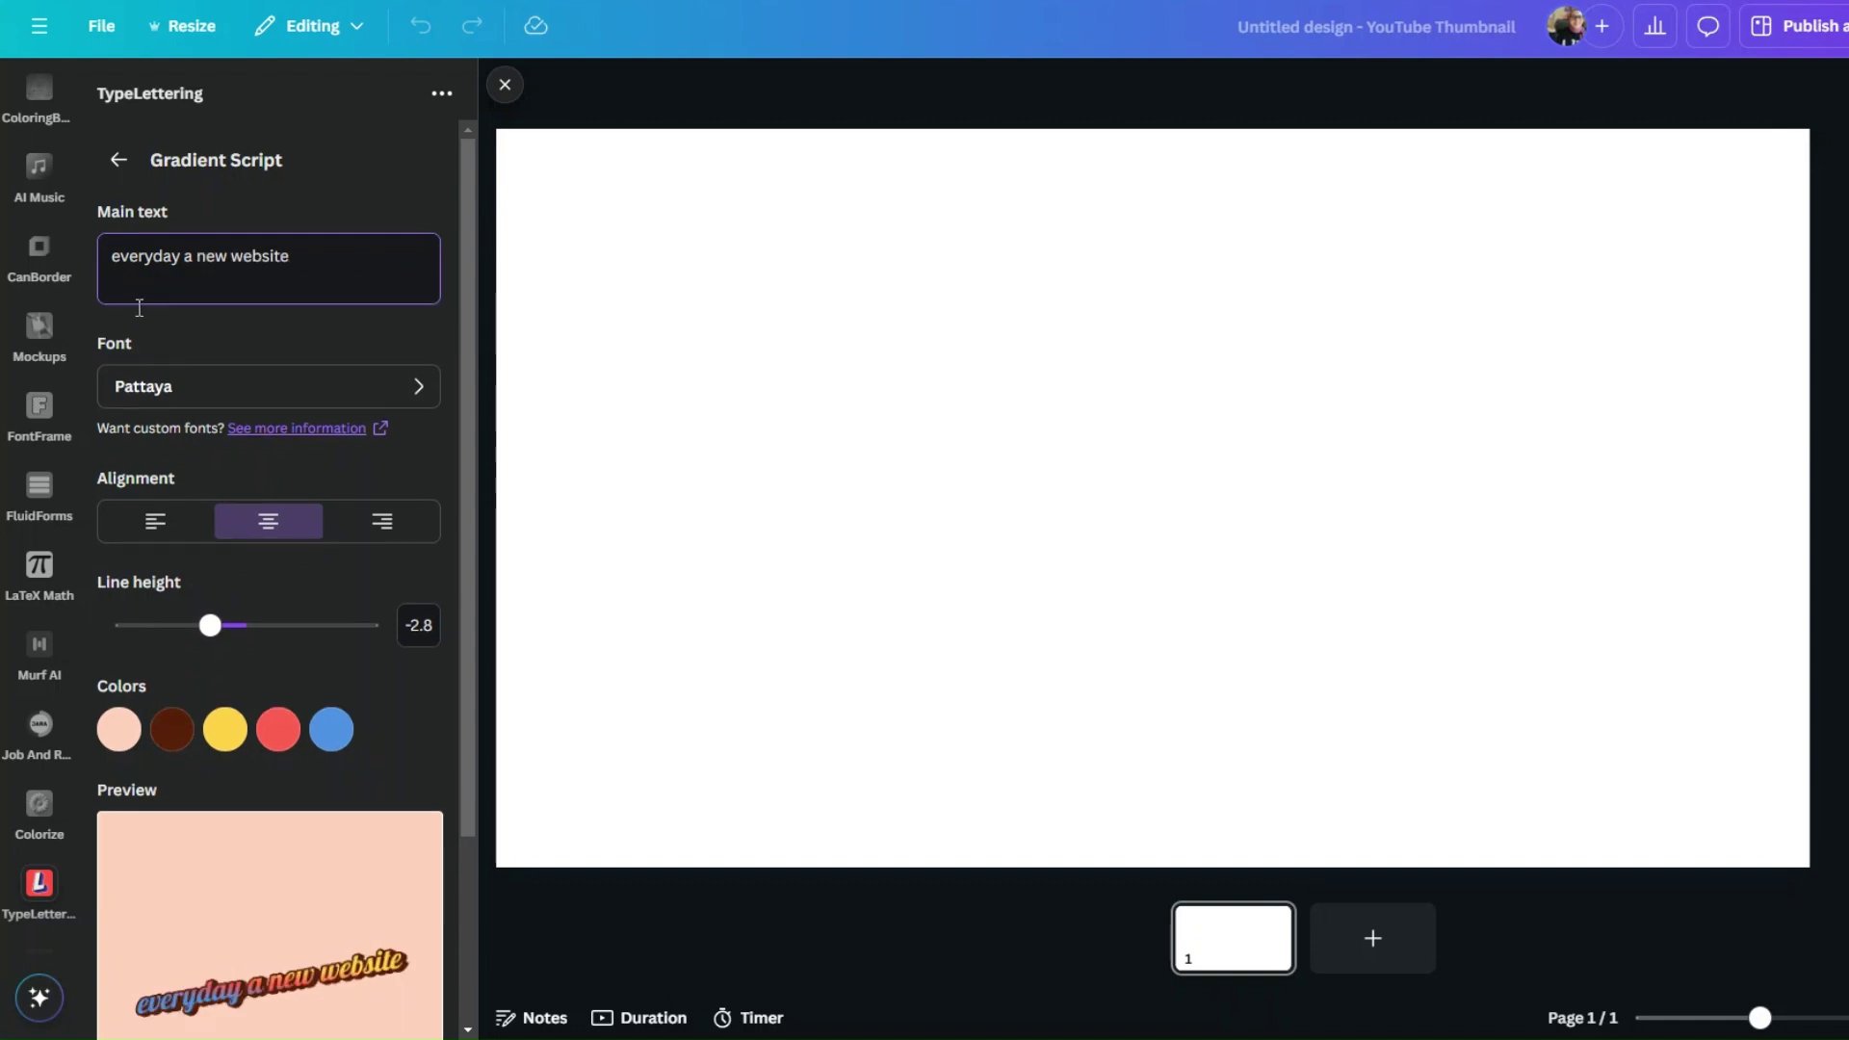
Change the lettering font to Accelerator
scroll(314, 865, "down", 2)
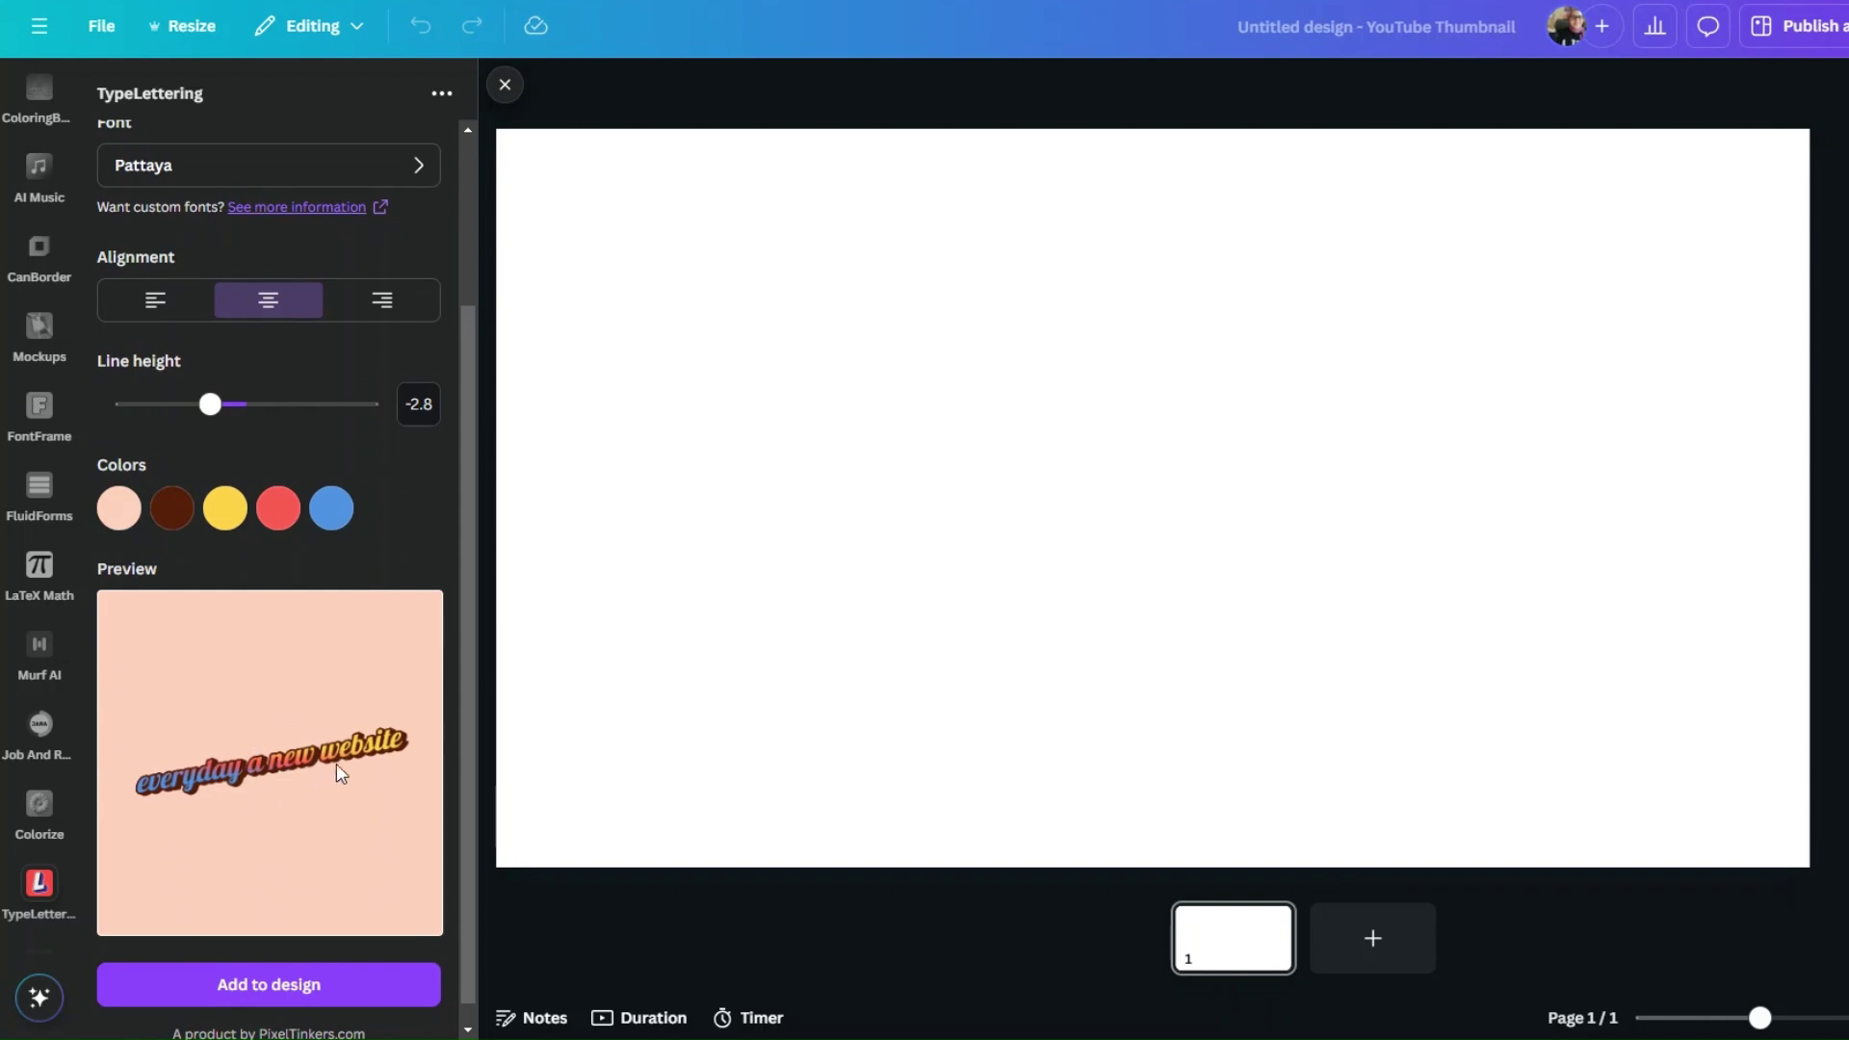
scroll(313, 780, "up", 2)
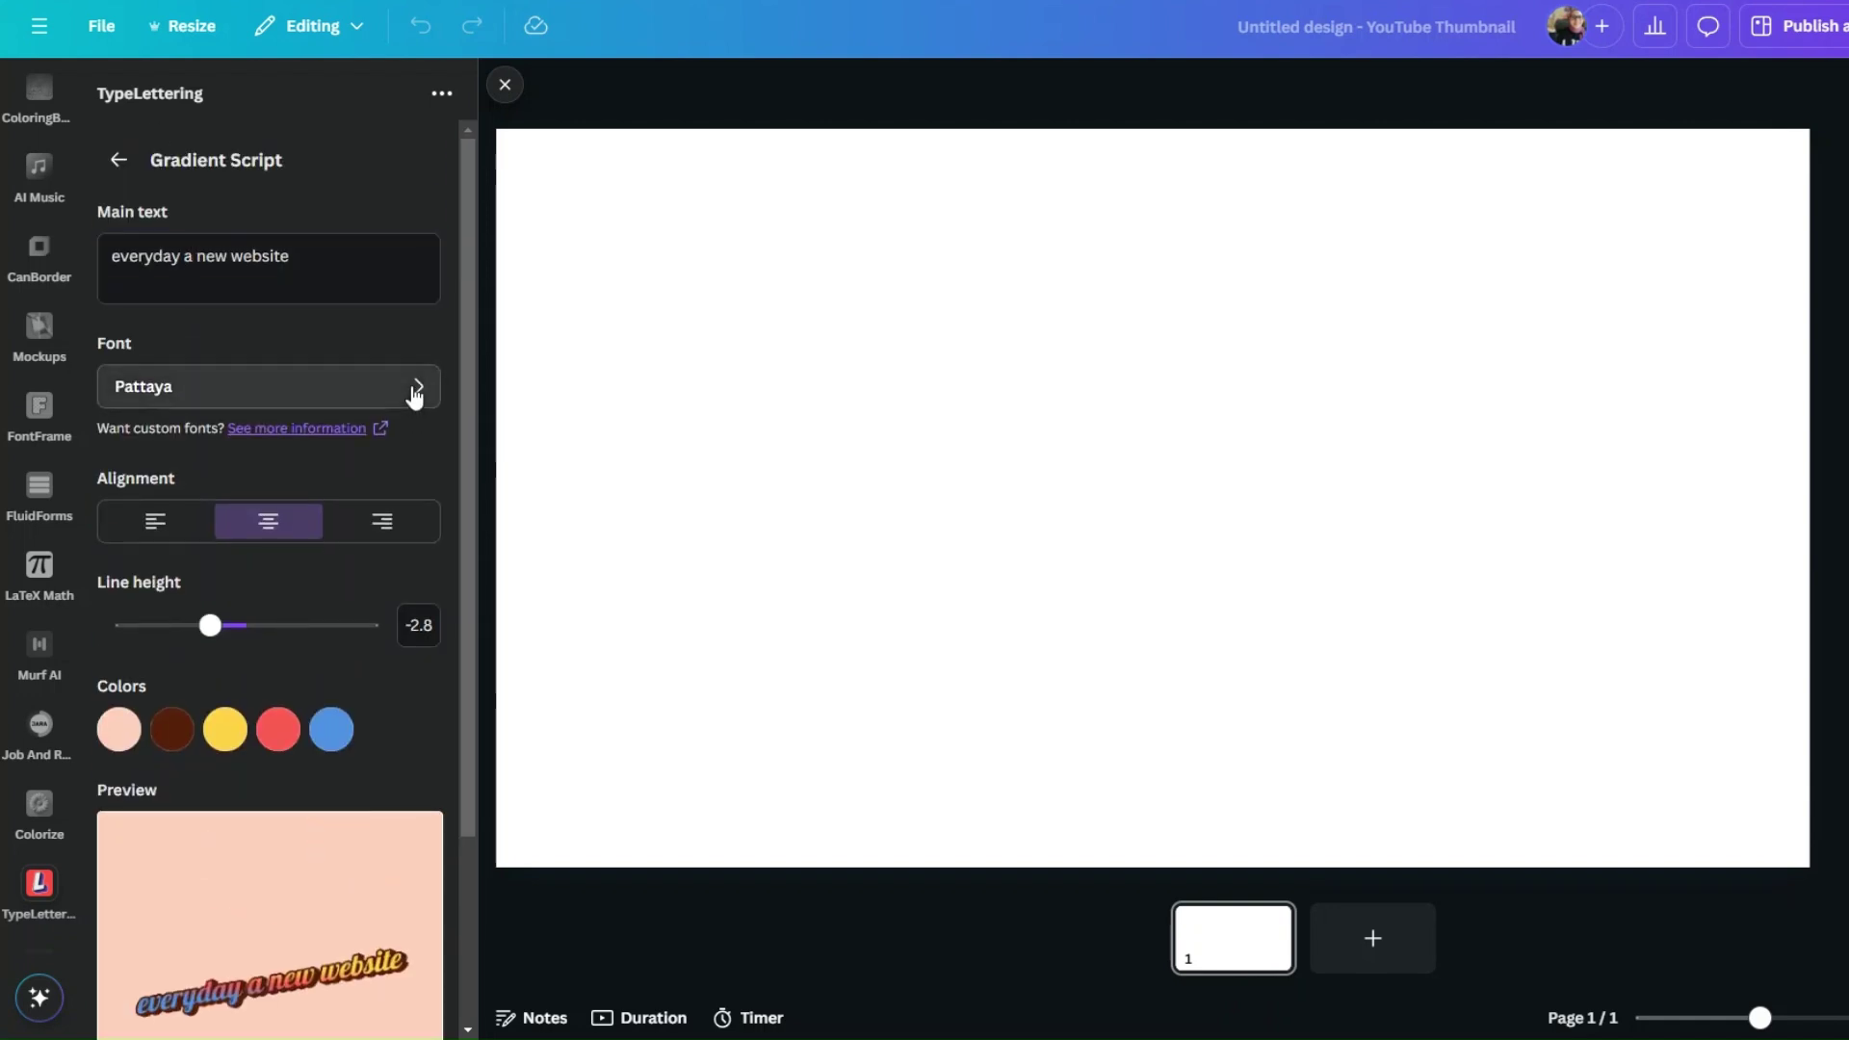
left_click(412, 391)
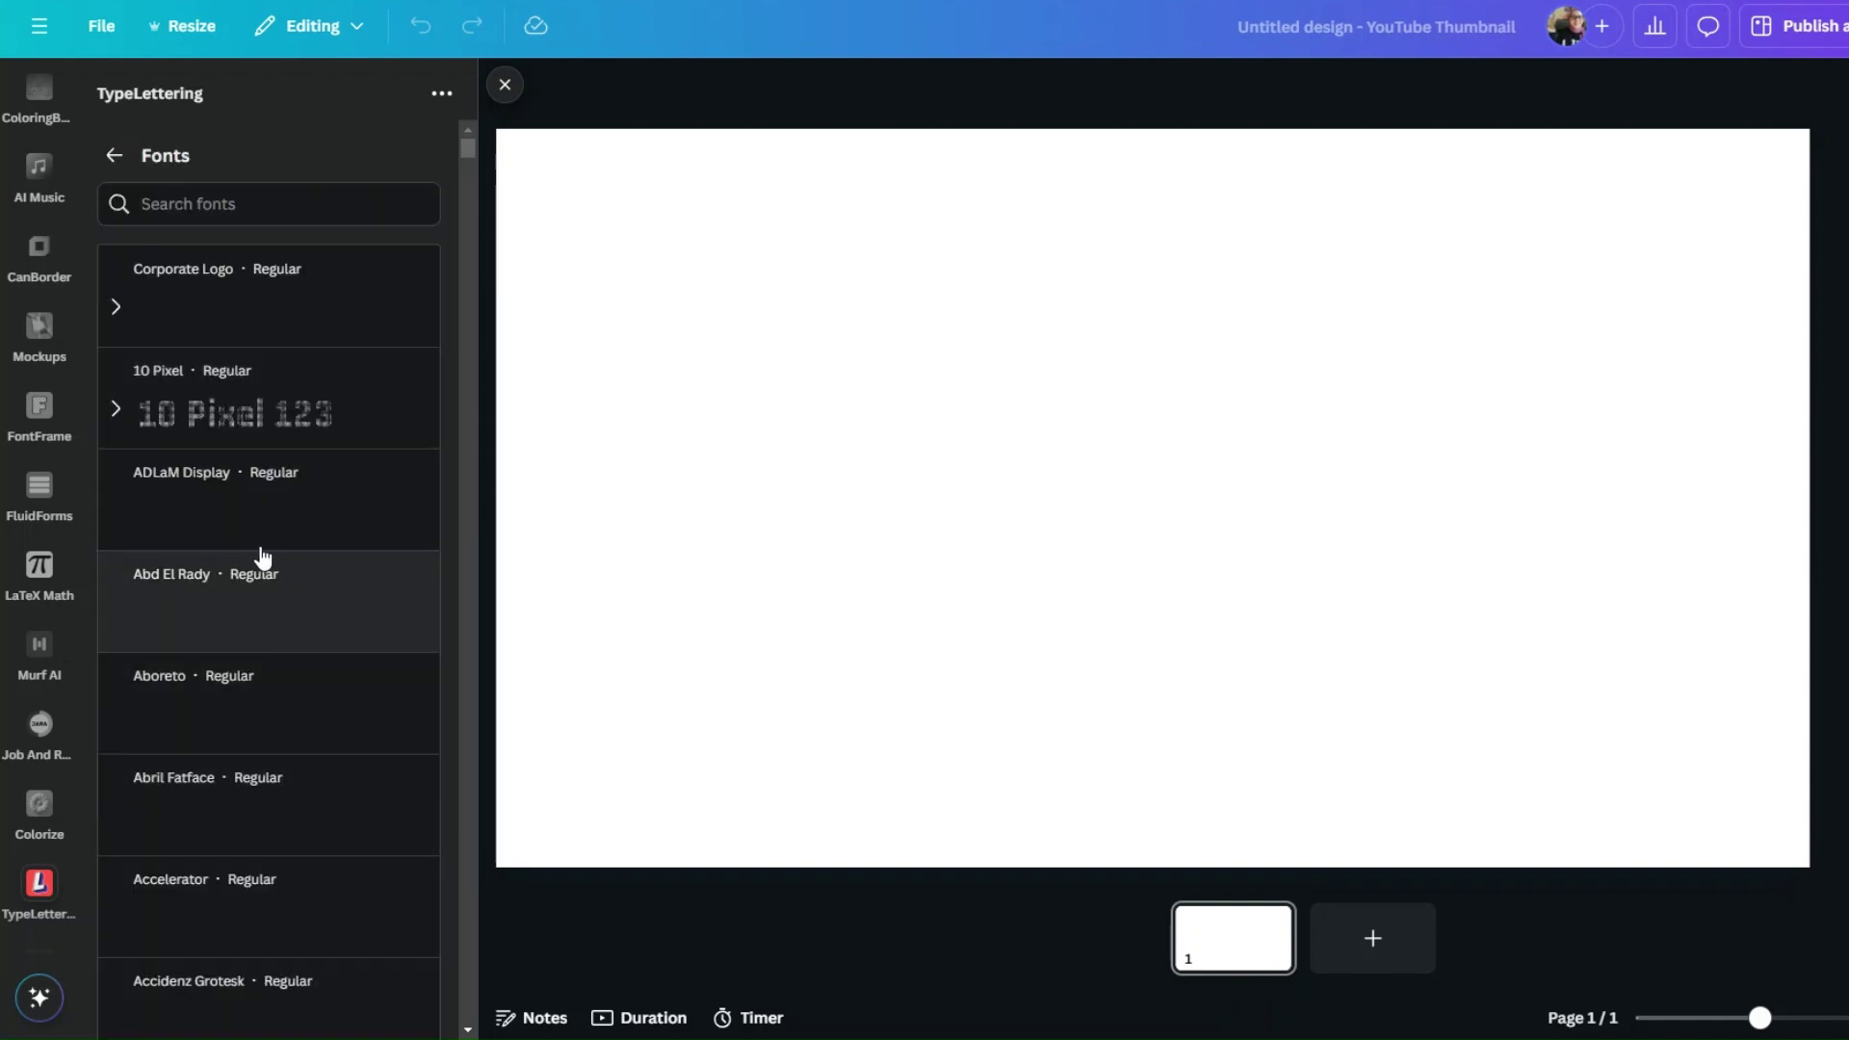
left_click(285, 918)
left_click(115, 156)
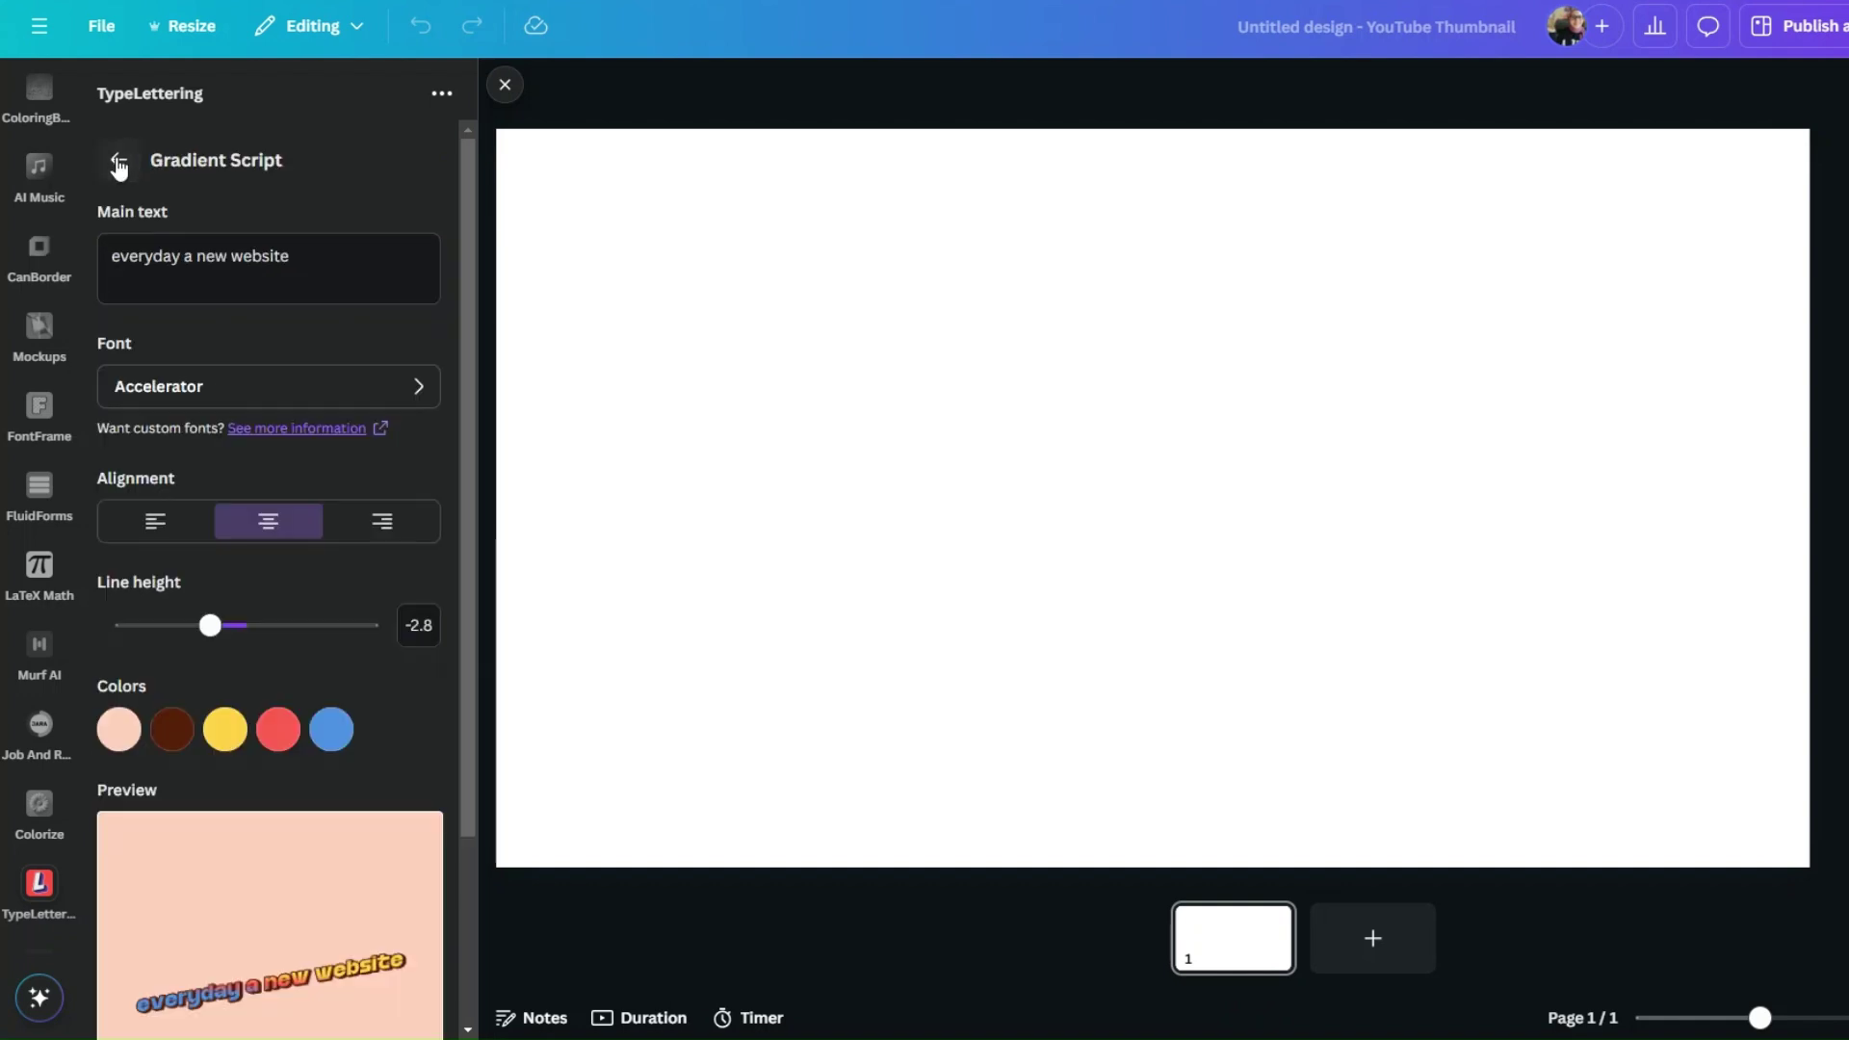
Change the red lettering color, fourth in the color set, to the teal #20889B
scroll(346, 867, "down", 3)
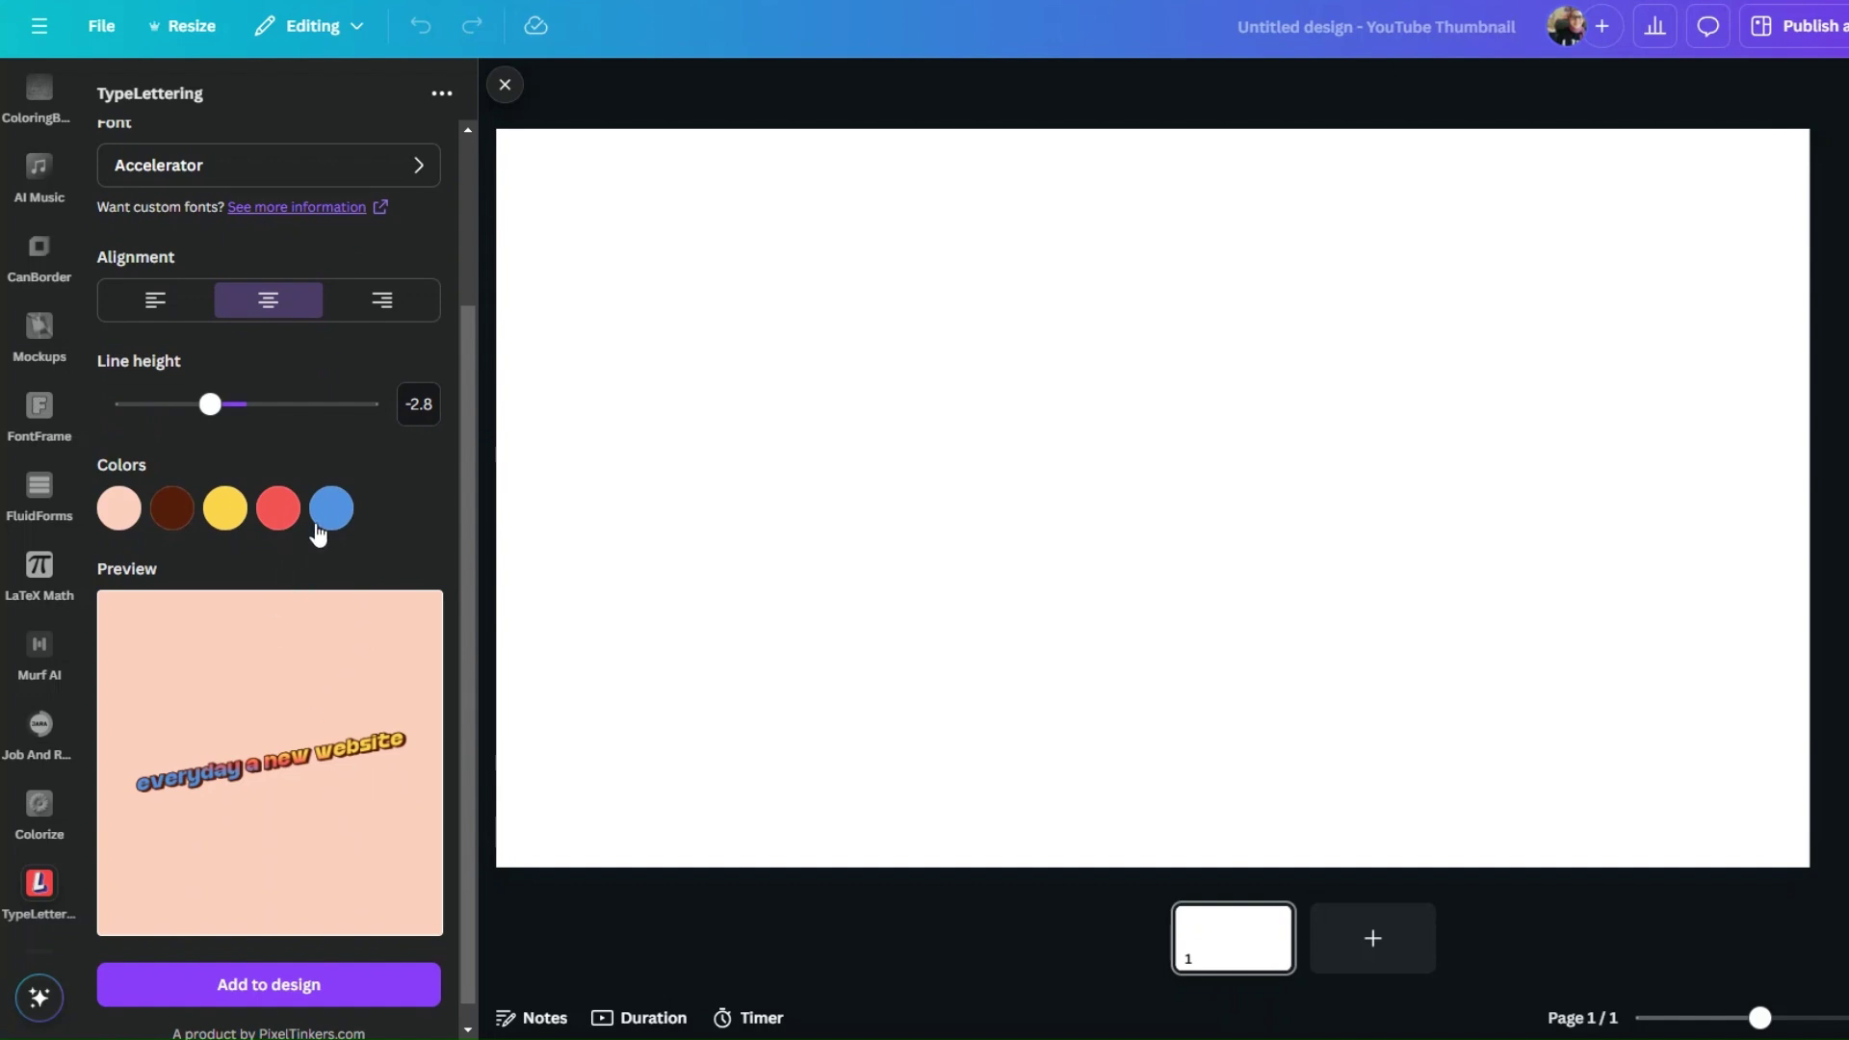
left_click(278, 511)
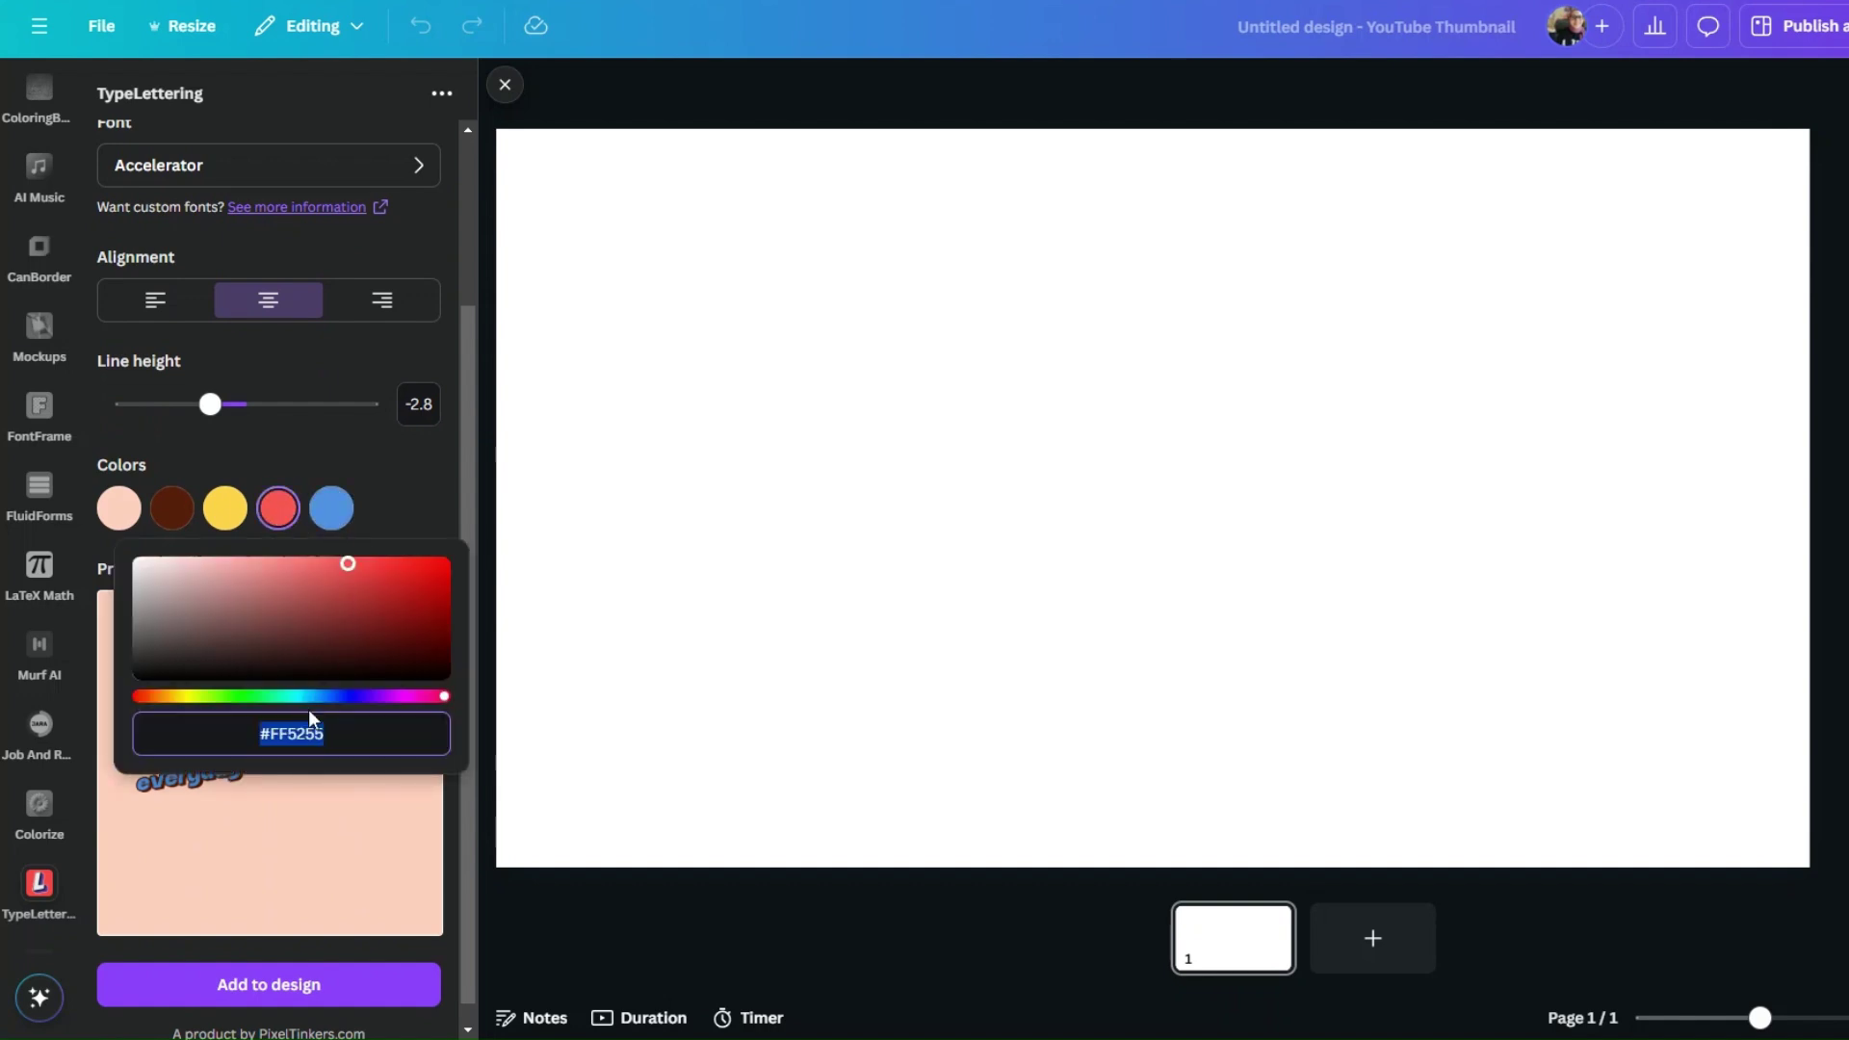
left_click(300, 696)
left_click(385, 605)
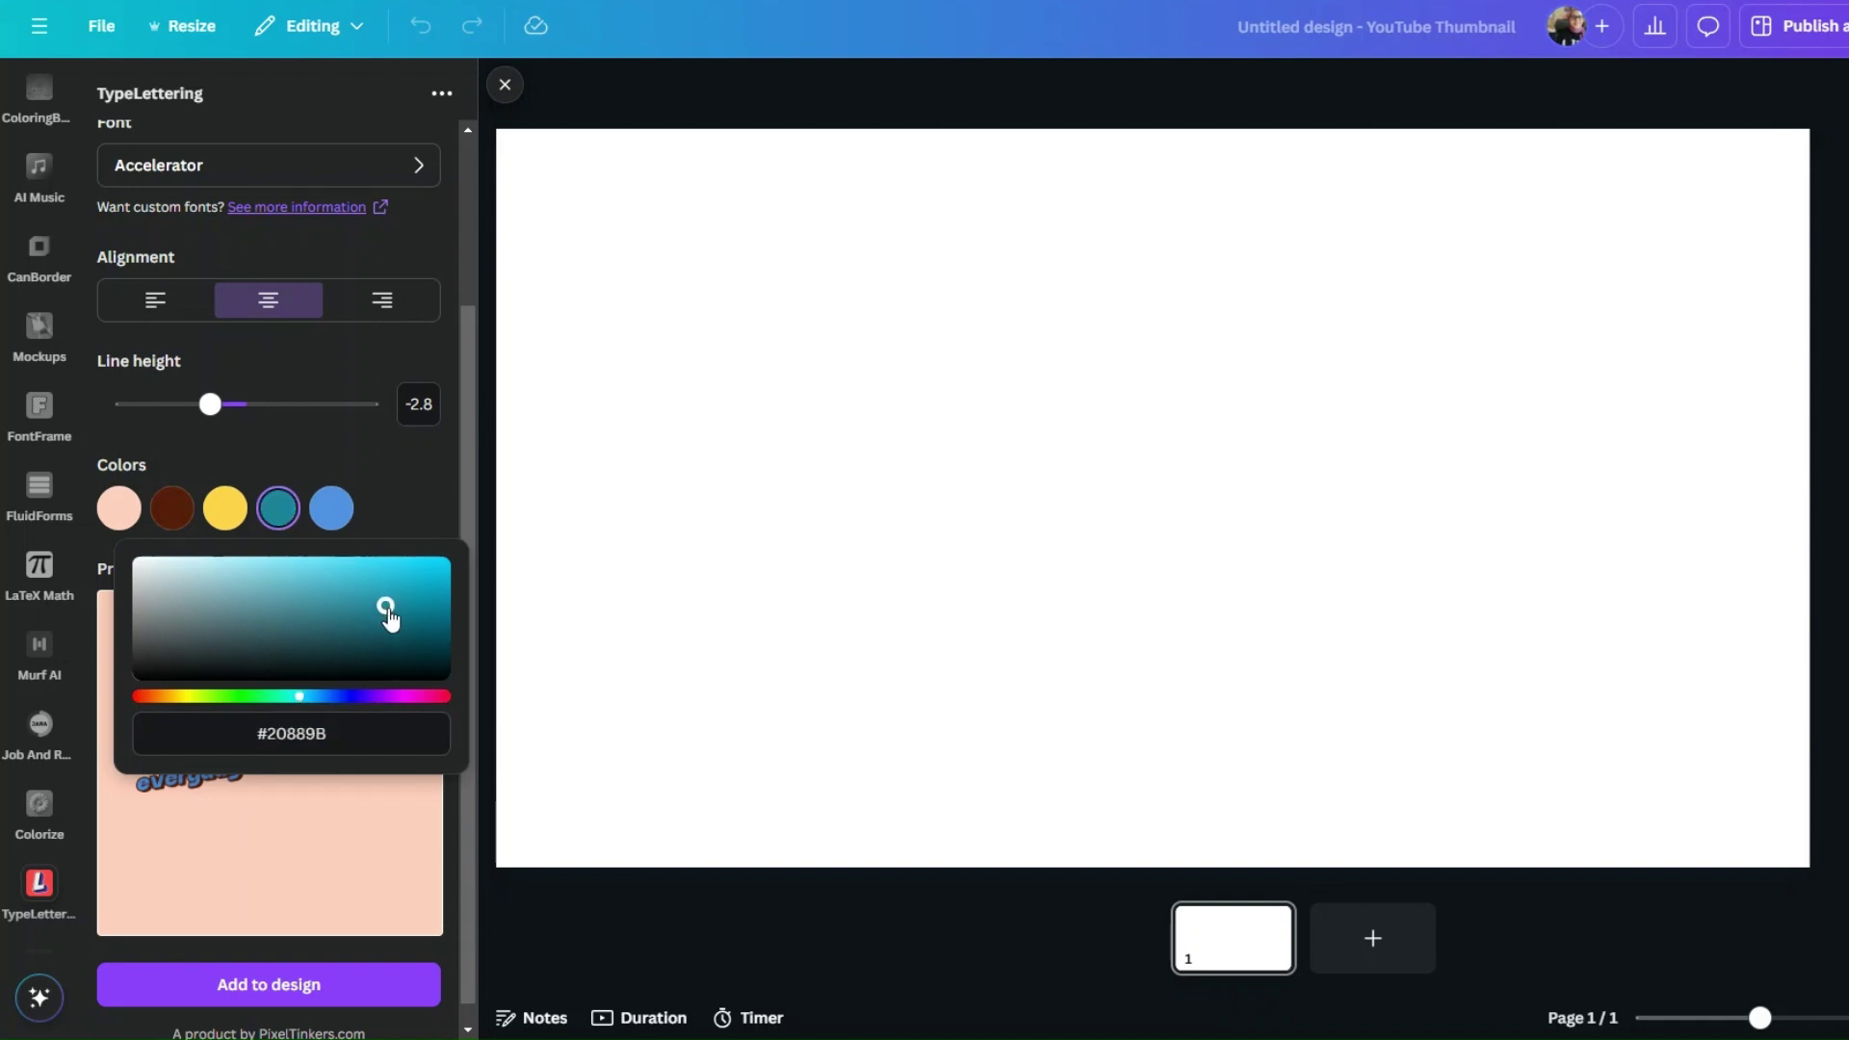
Change the blue lettering color, last in the color set, to a muted green
left_click(331, 508)
left_click(231, 697)
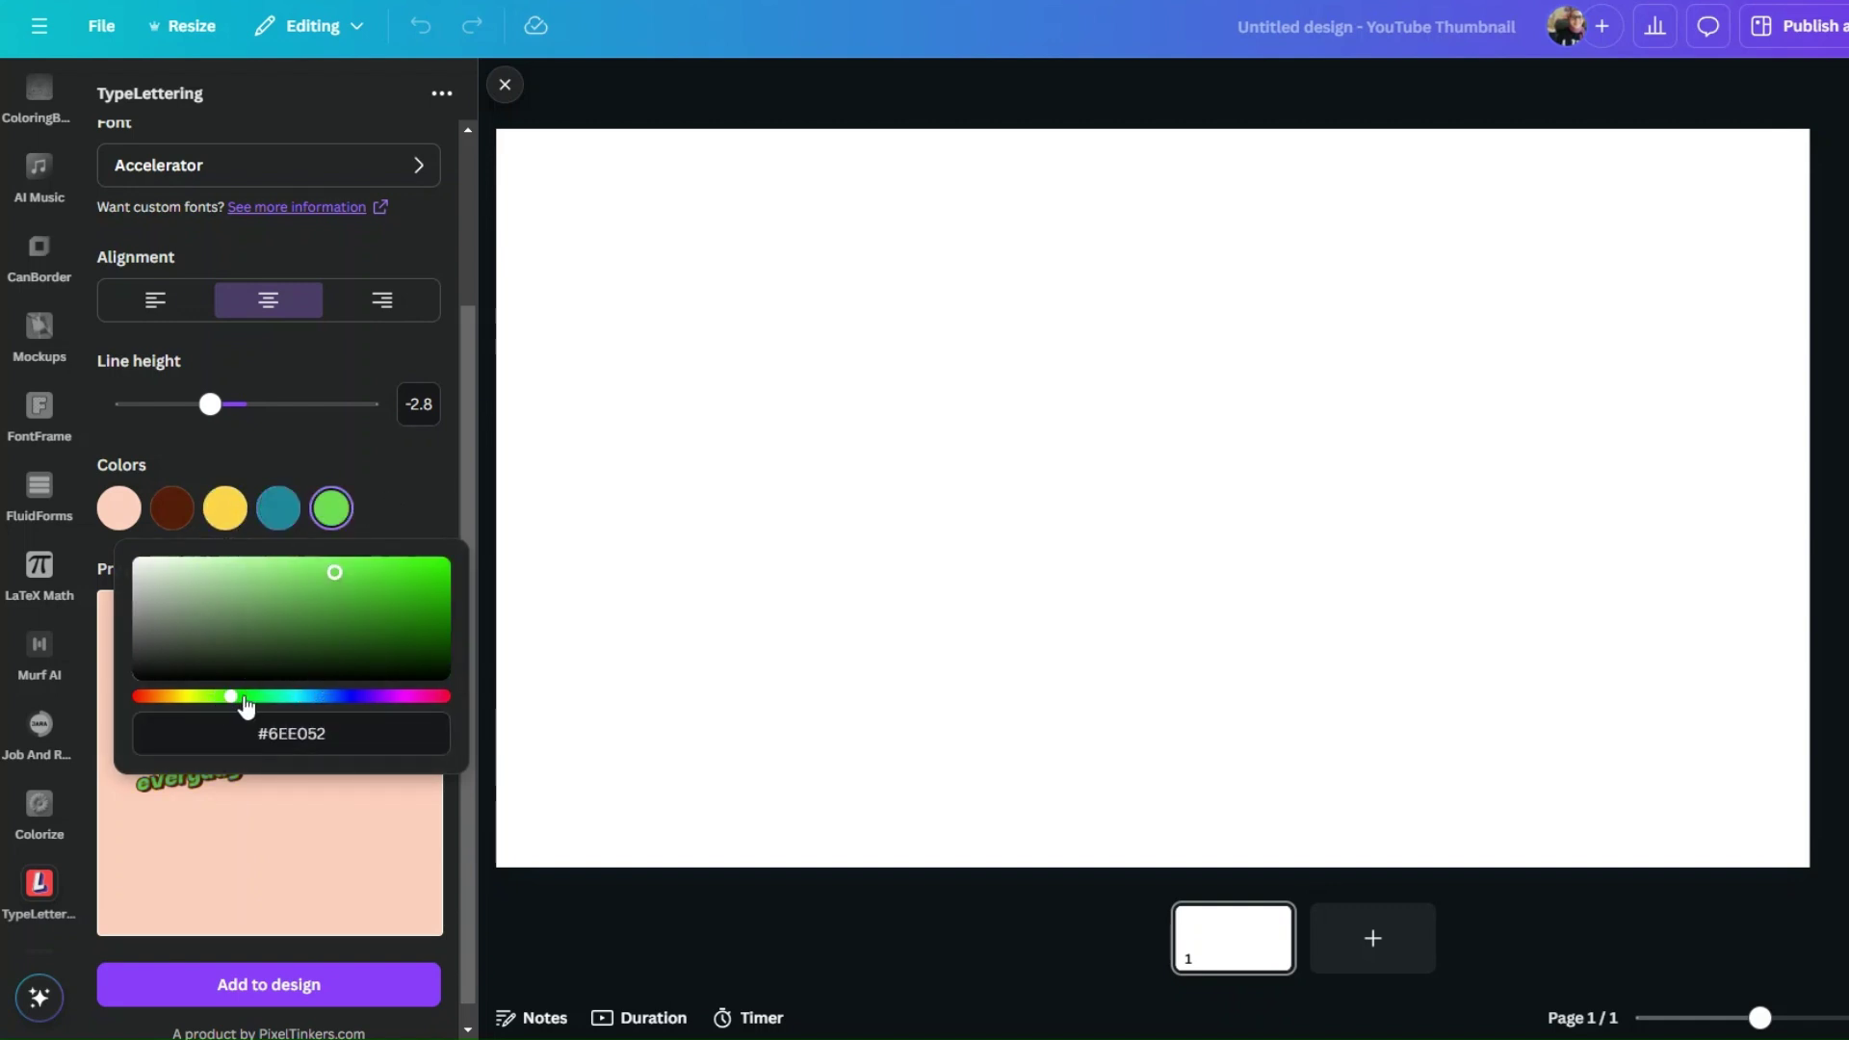
mouse_move(244, 700)
left_mouse_down()
mouse_move(215, 696)
mouse_move(260, 696)
left_mouse_up()
left_click(278, 590)
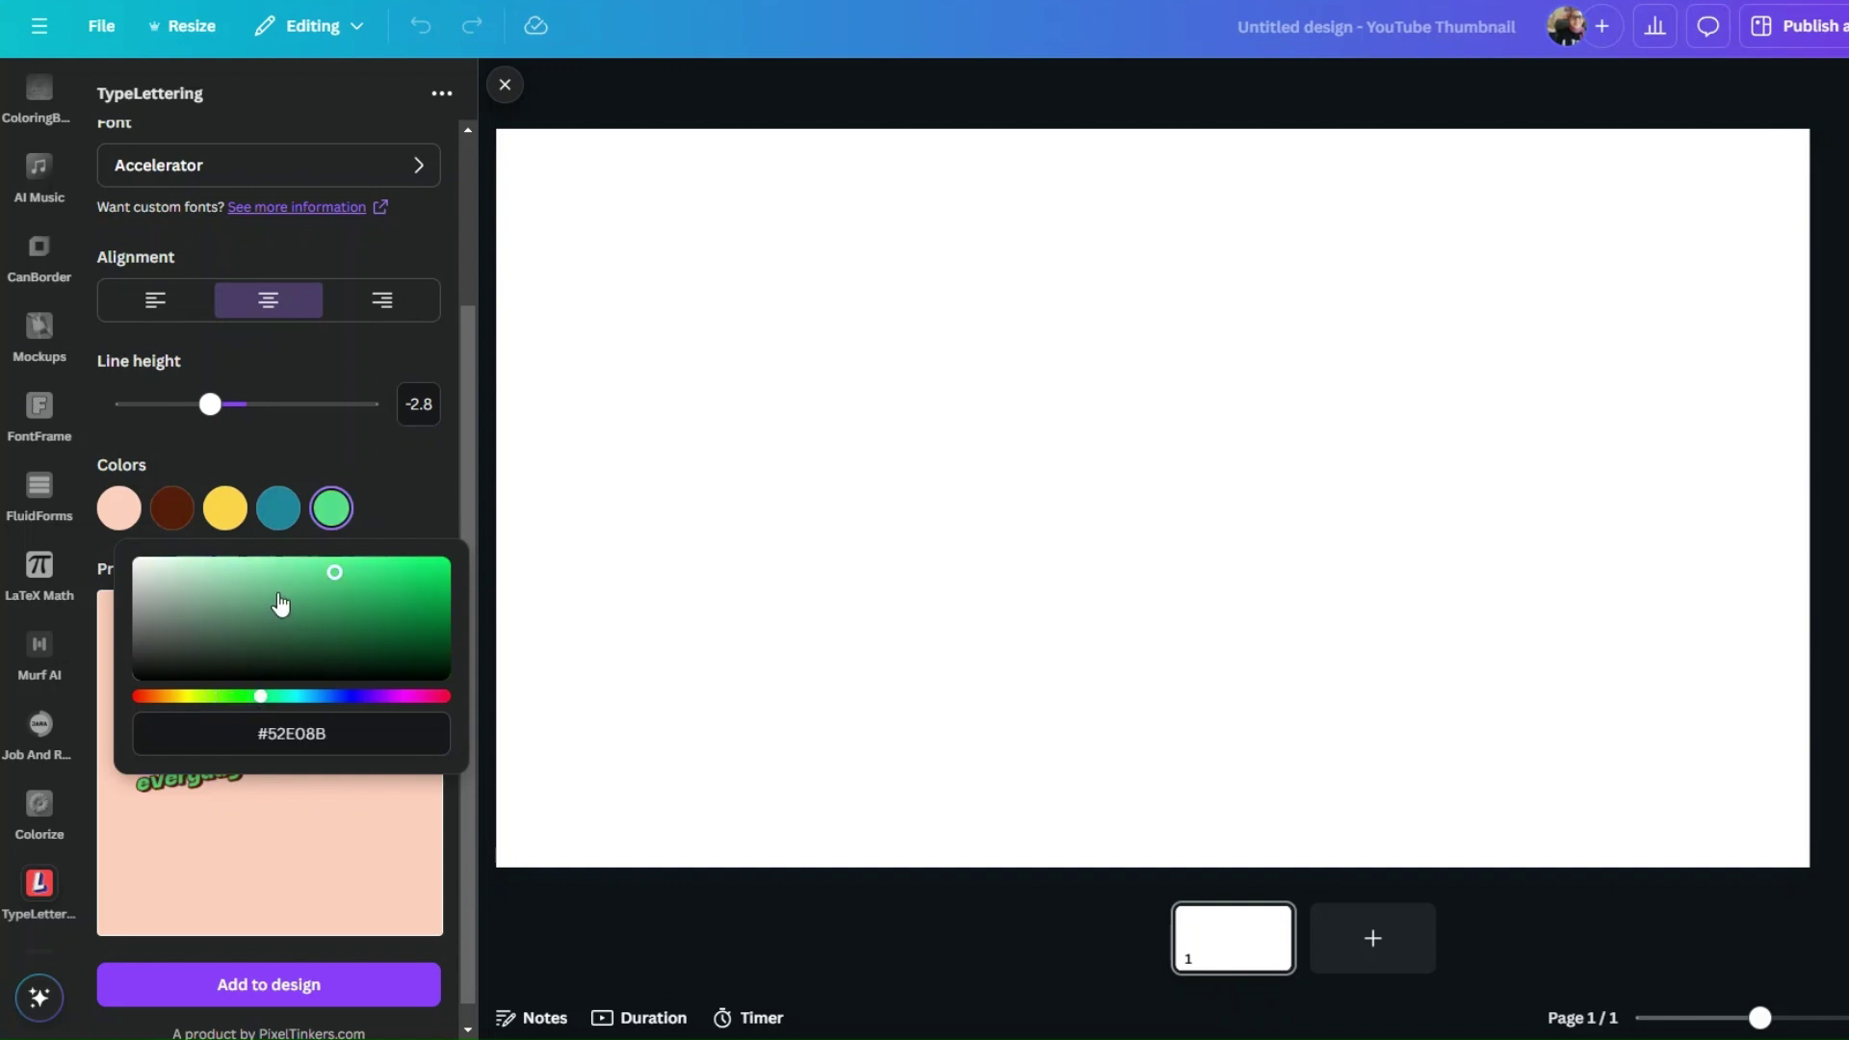
left_click(383, 508)
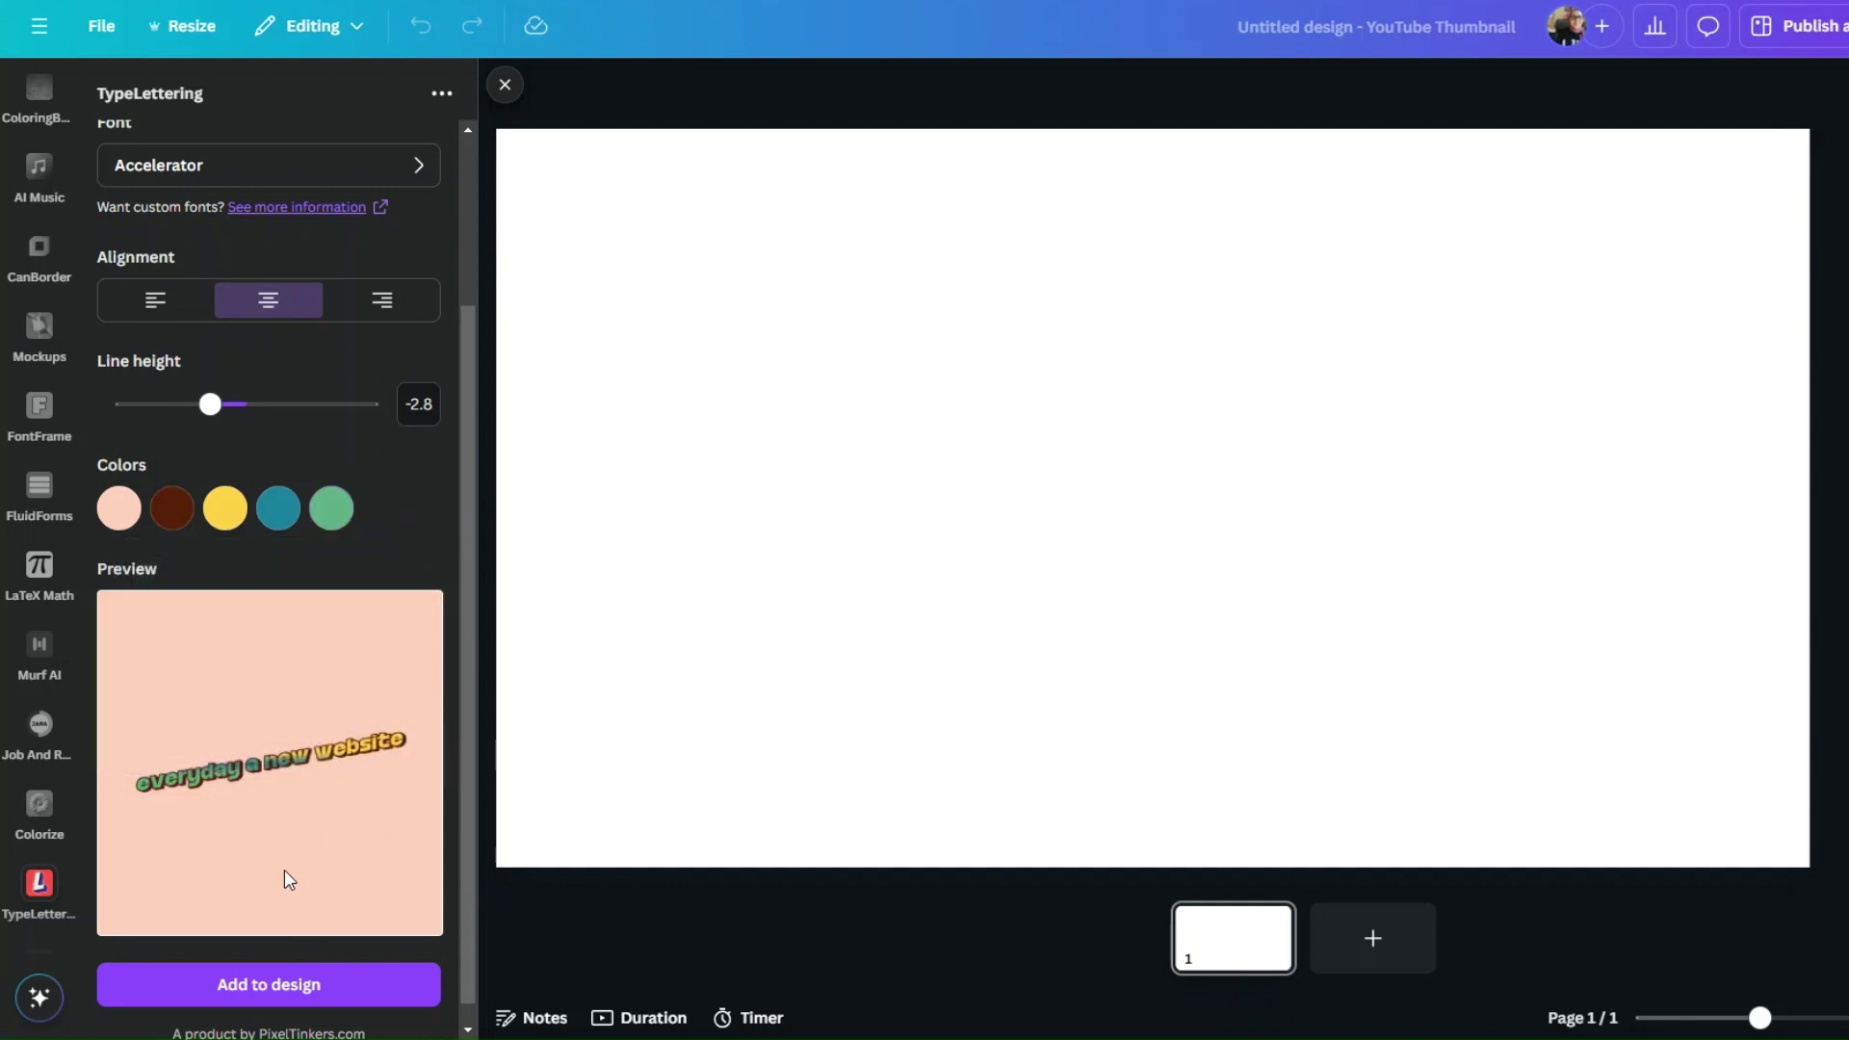
scroll(285, 870, "up", 3)
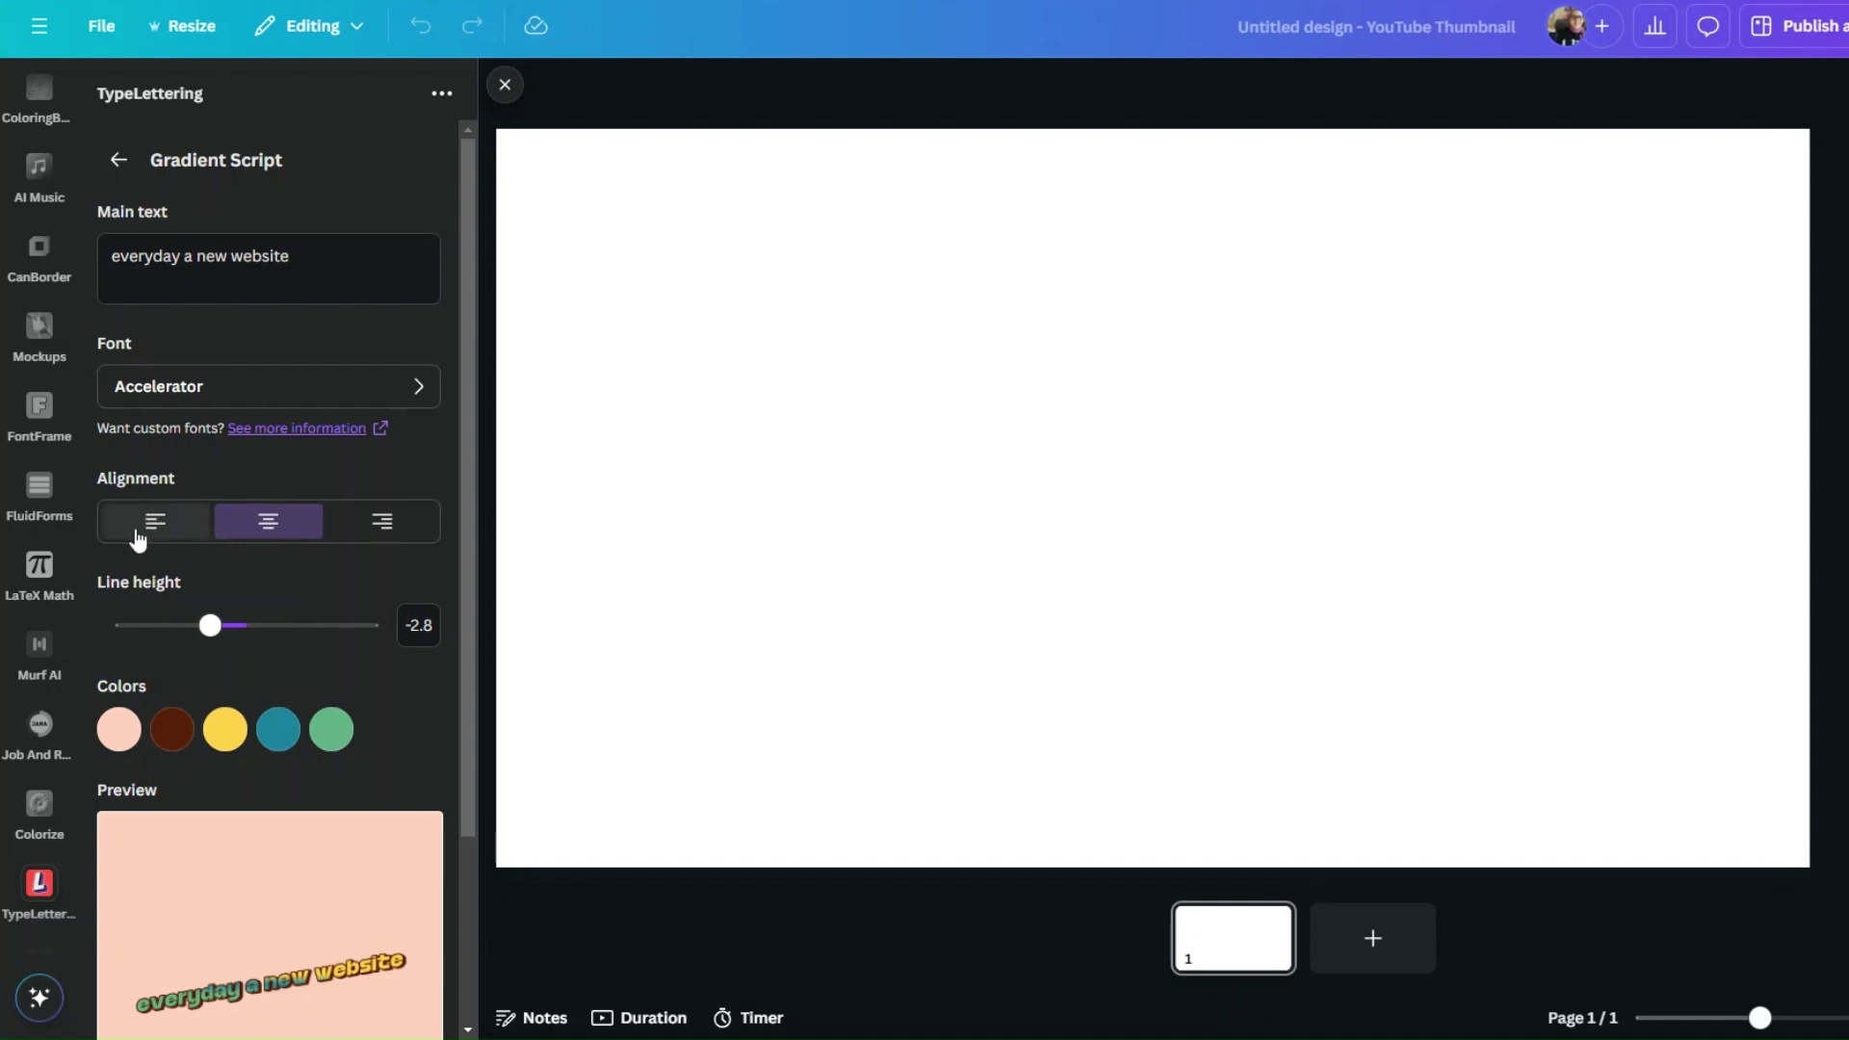
scroll(272, 844, "down", 3)
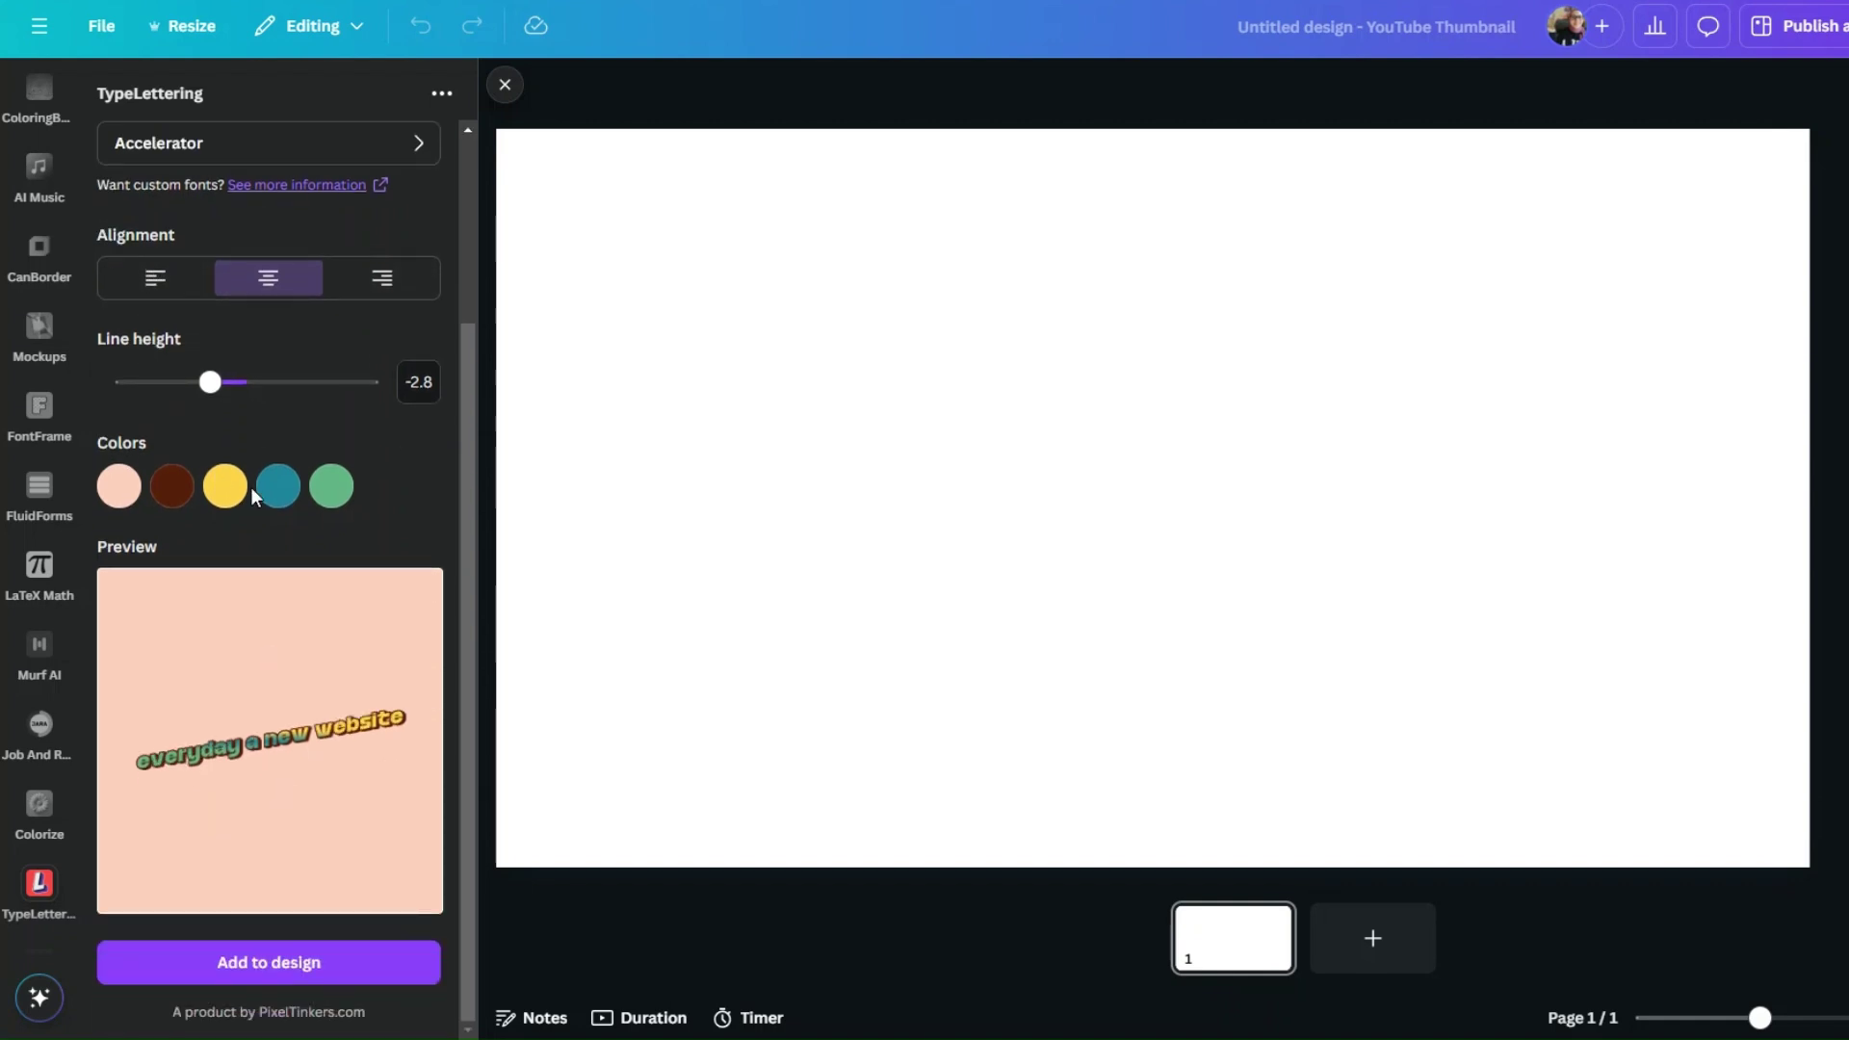
Change the red lettering color, fourth in the color set, to a medium teal-blue
scroll(312, 707, "up", 3)
left_click(227, 492)
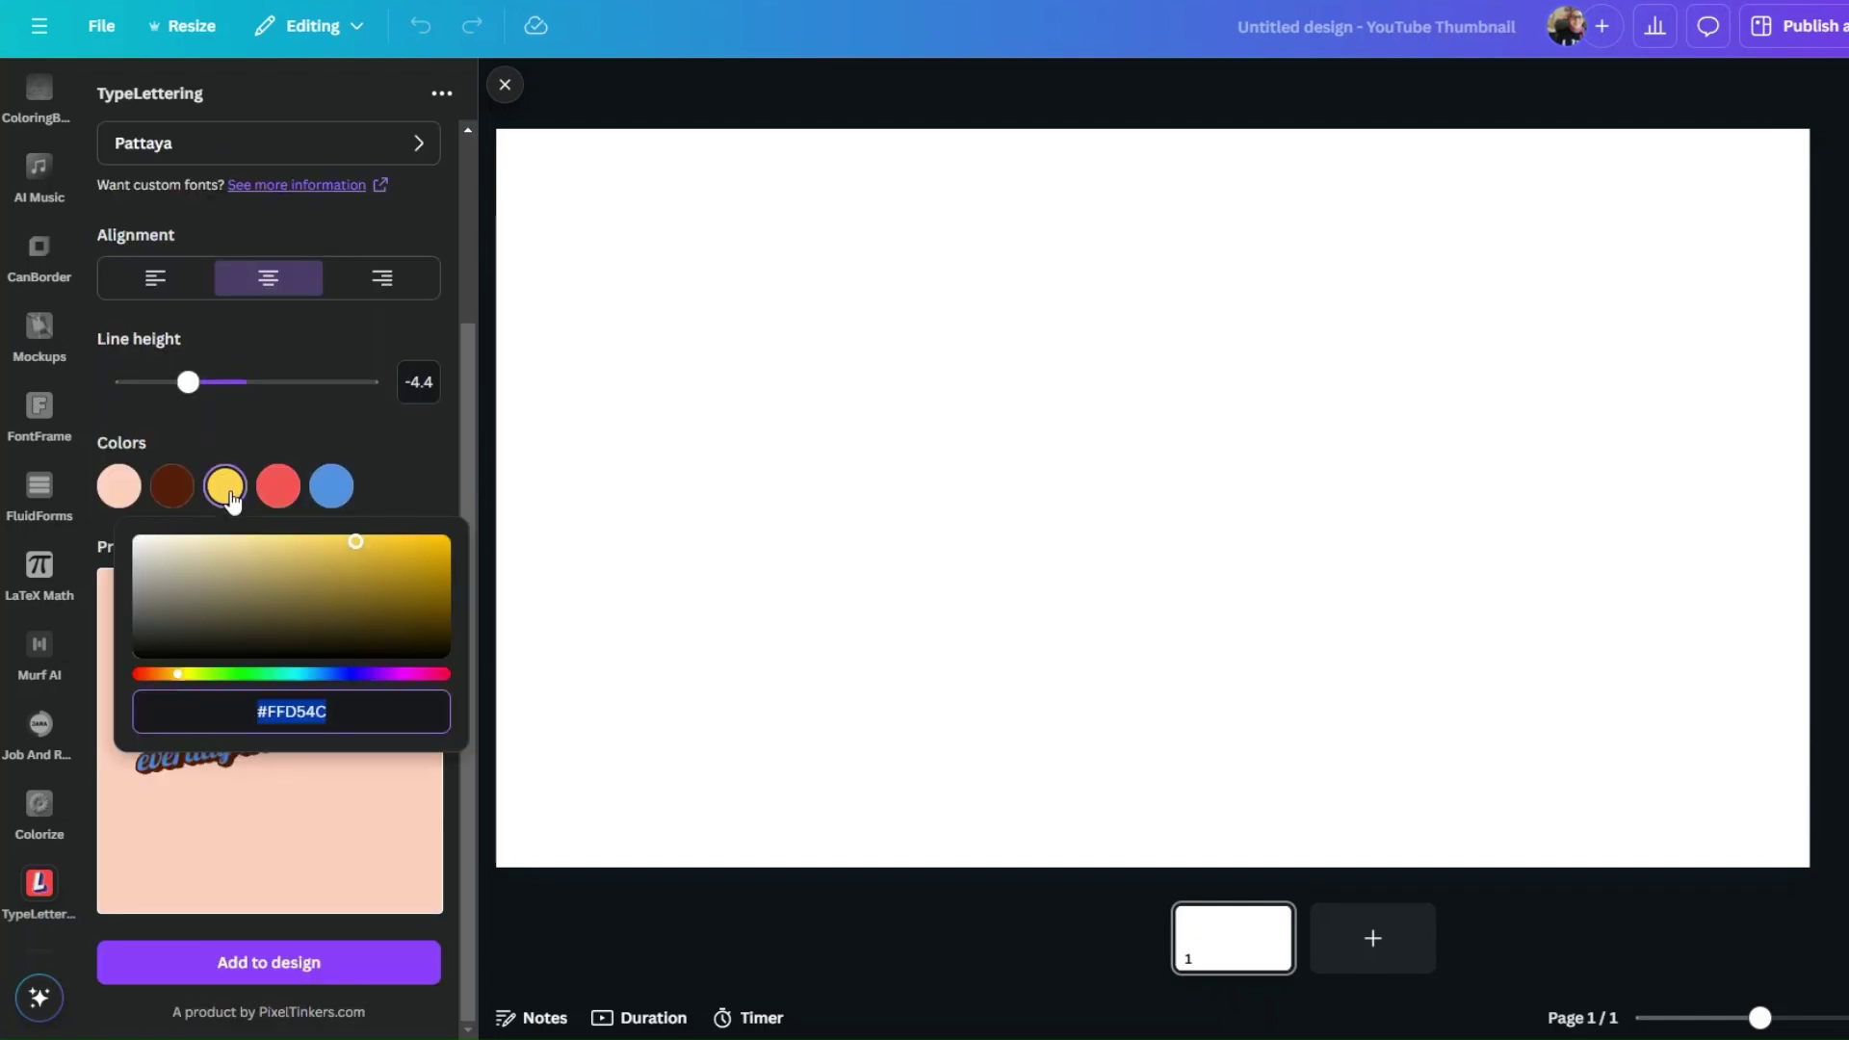
left_click(279, 486)
left_click(303, 675)
left_click(377, 595)
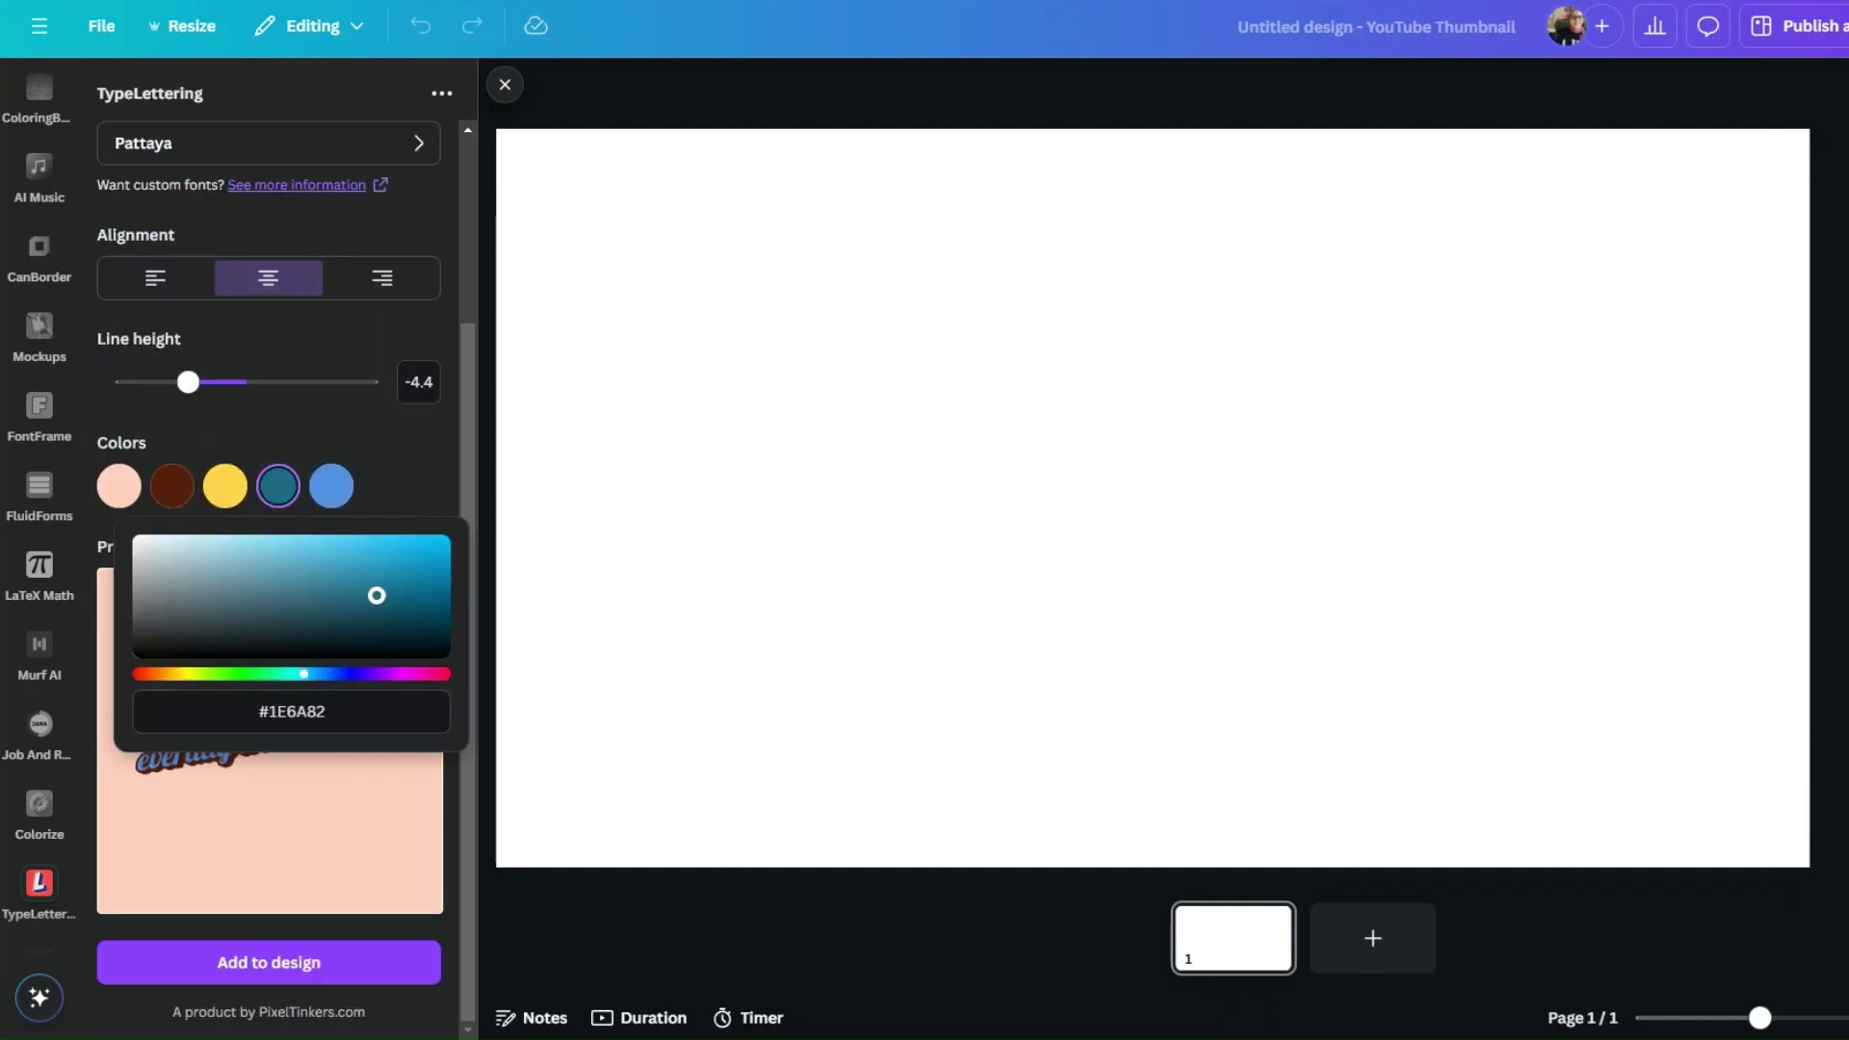
left_click(377, 568)
Change the blue lettering color, last in the color set, to a bright green
left_click(330, 488)
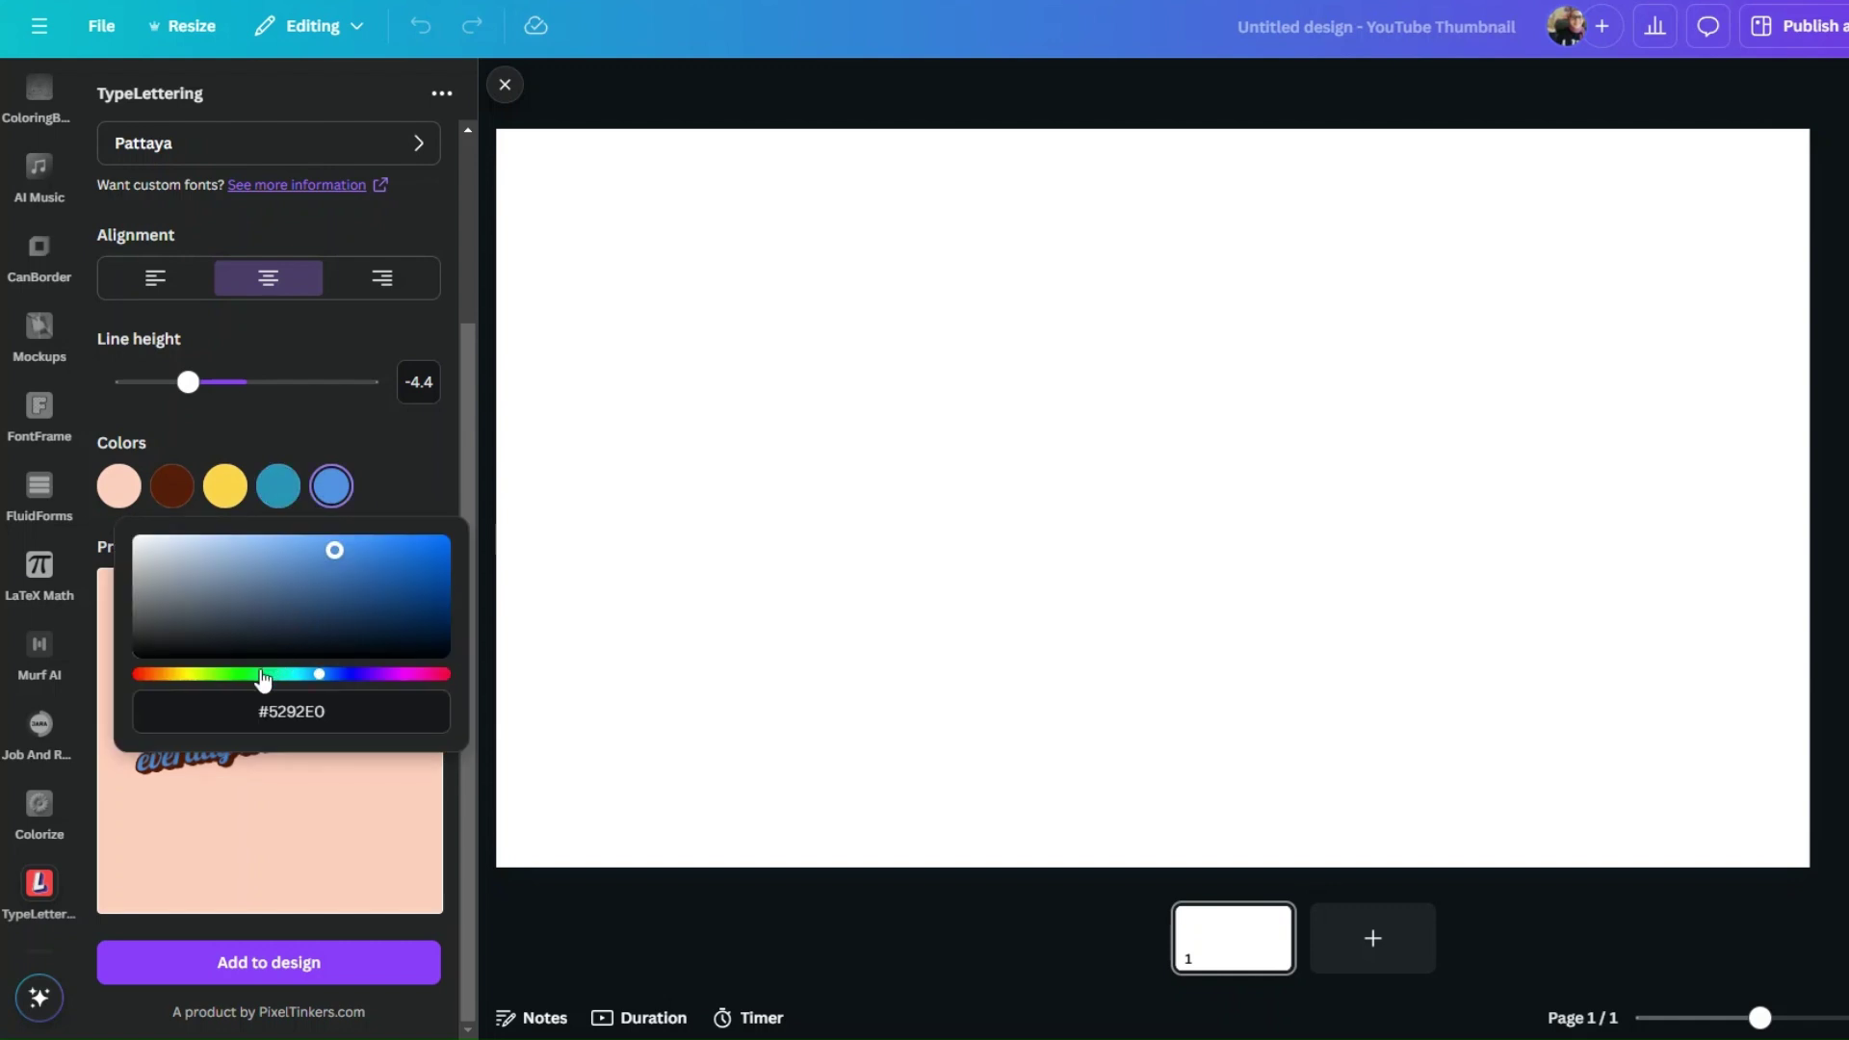
left_click(248, 674)
left_click(280, 607)
left_click(426, 468)
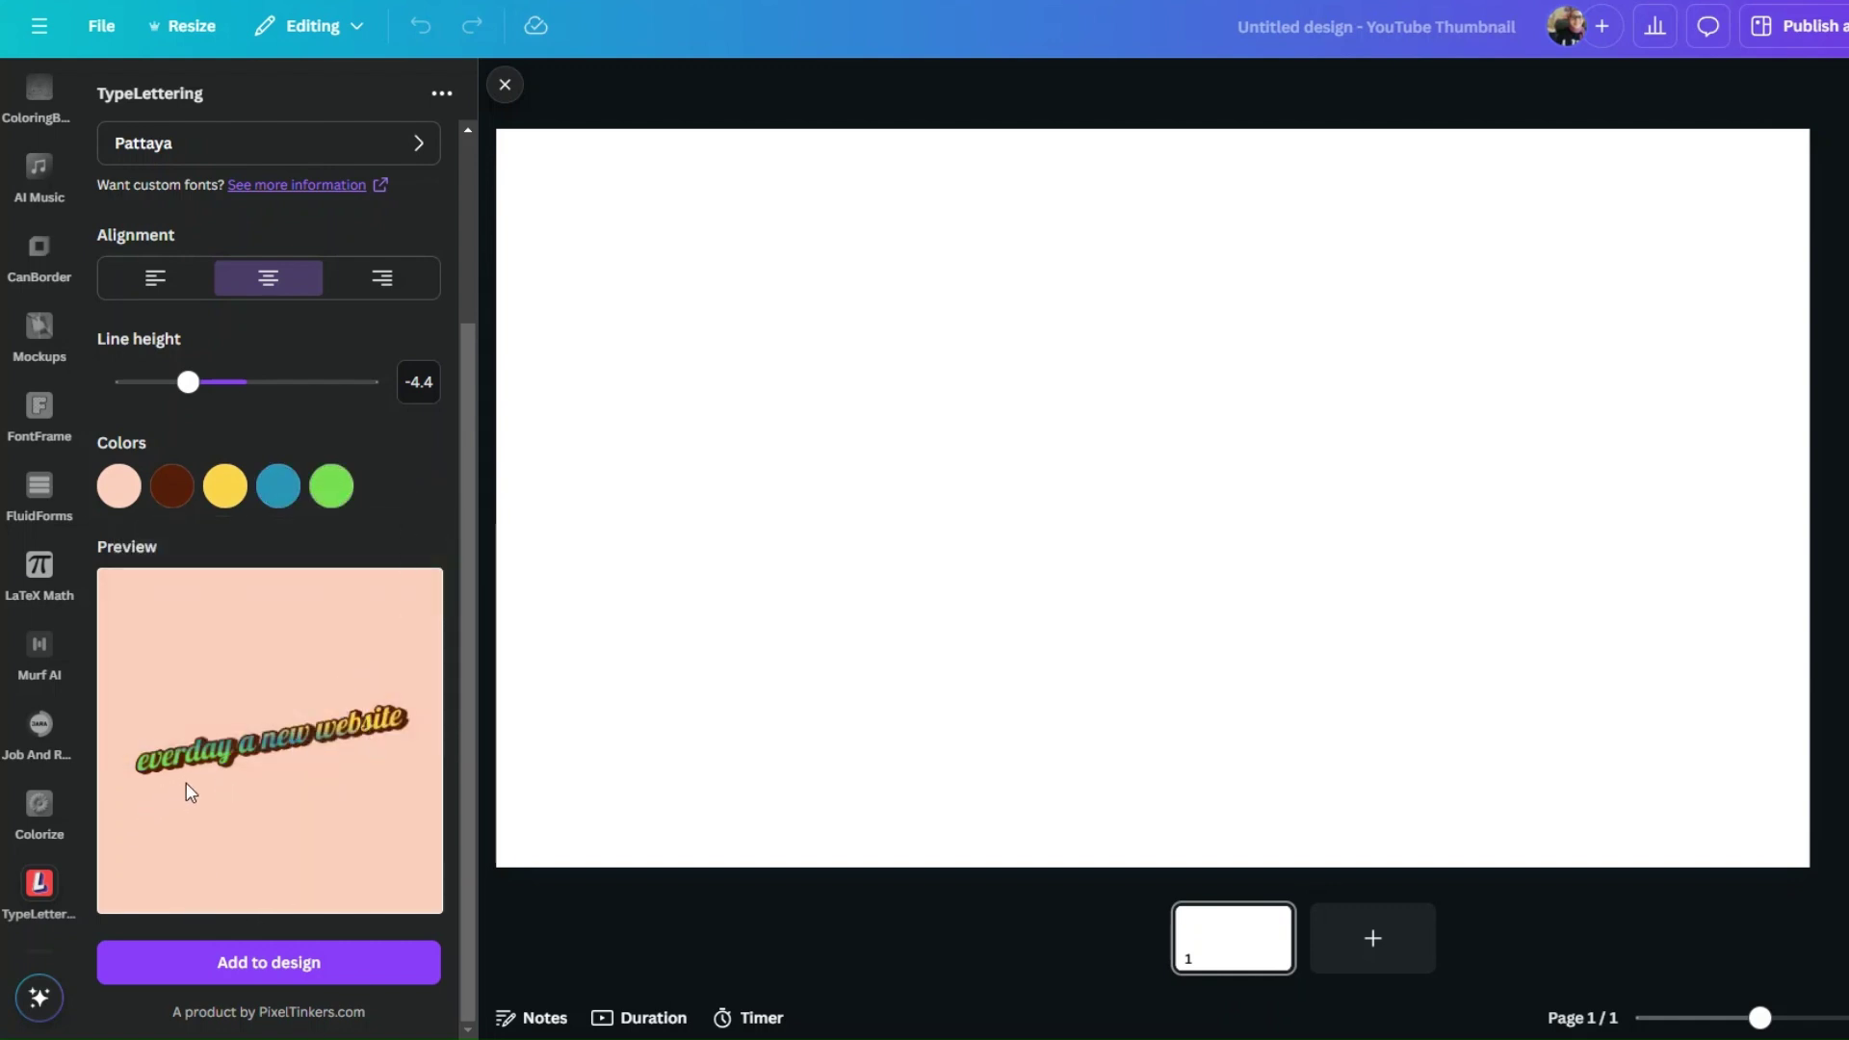
Add the lettering to the design and place it in the page's upper-left area at about 825 × 211
left_click(243, 966)
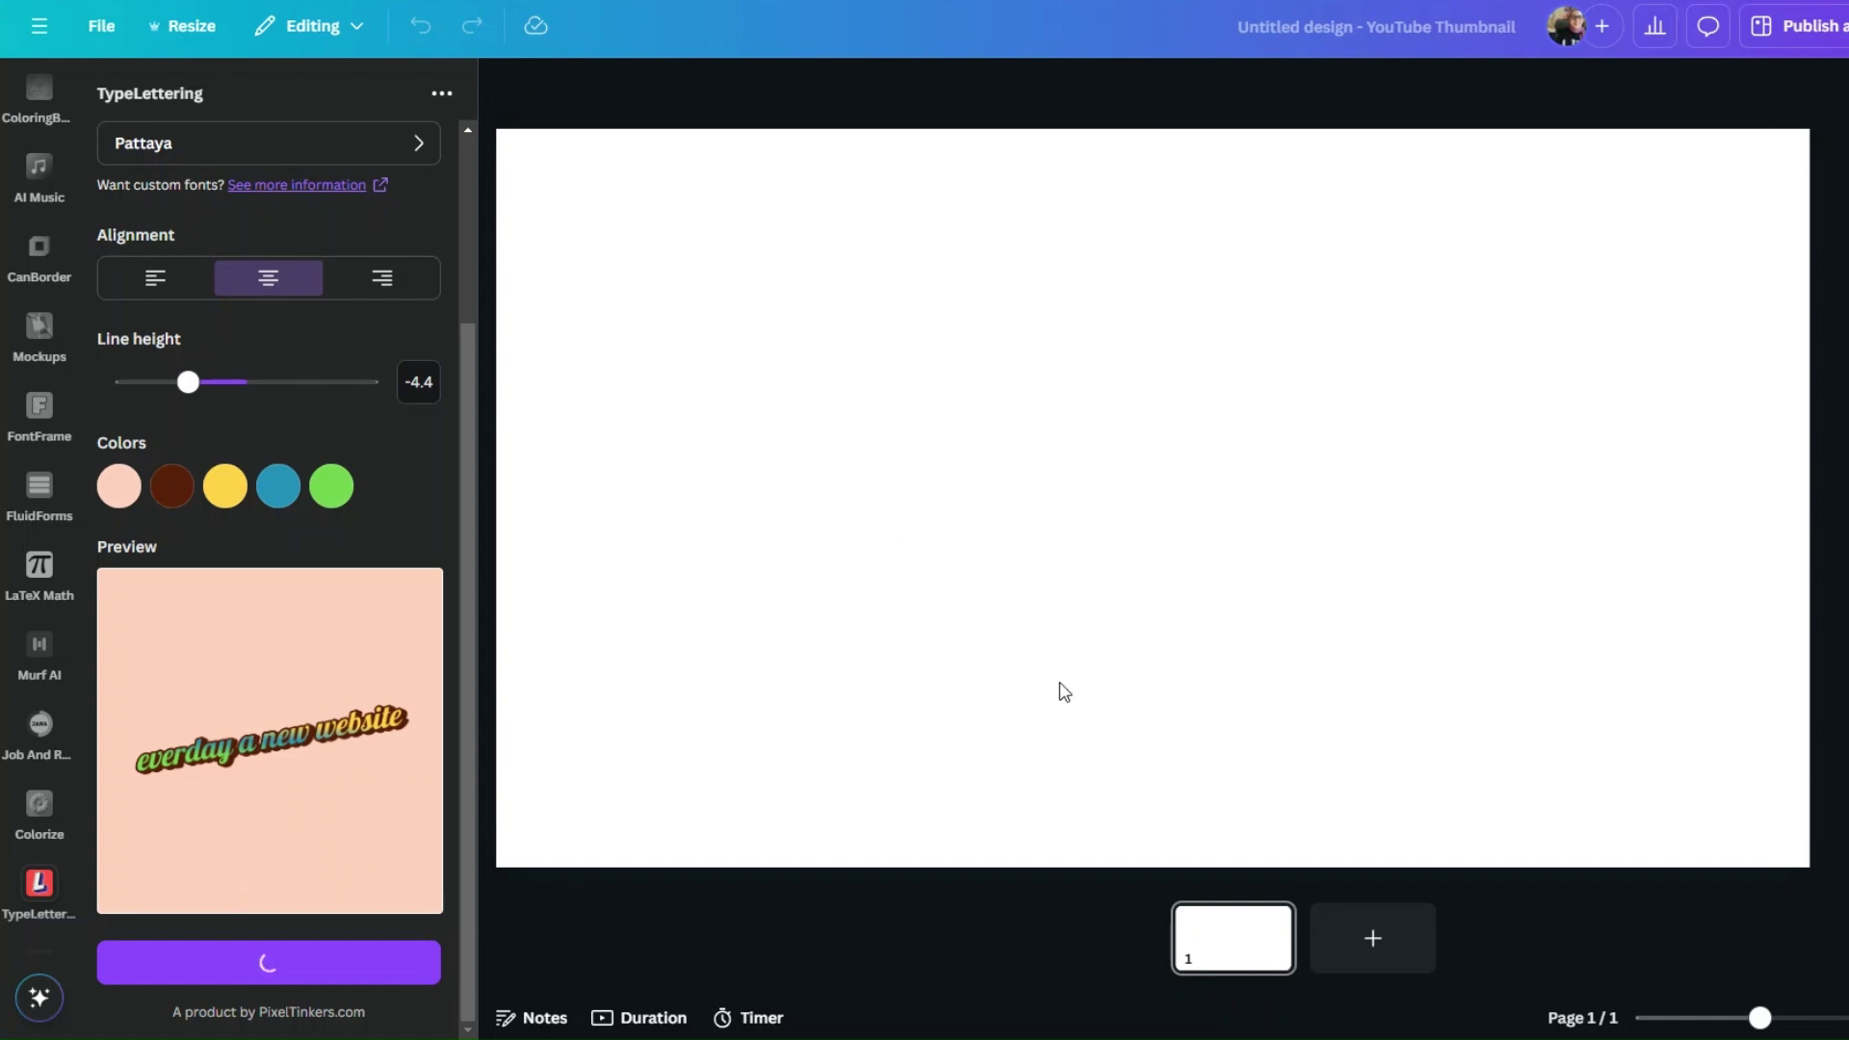
left_click_drag(1445, 424, 1685, 263)
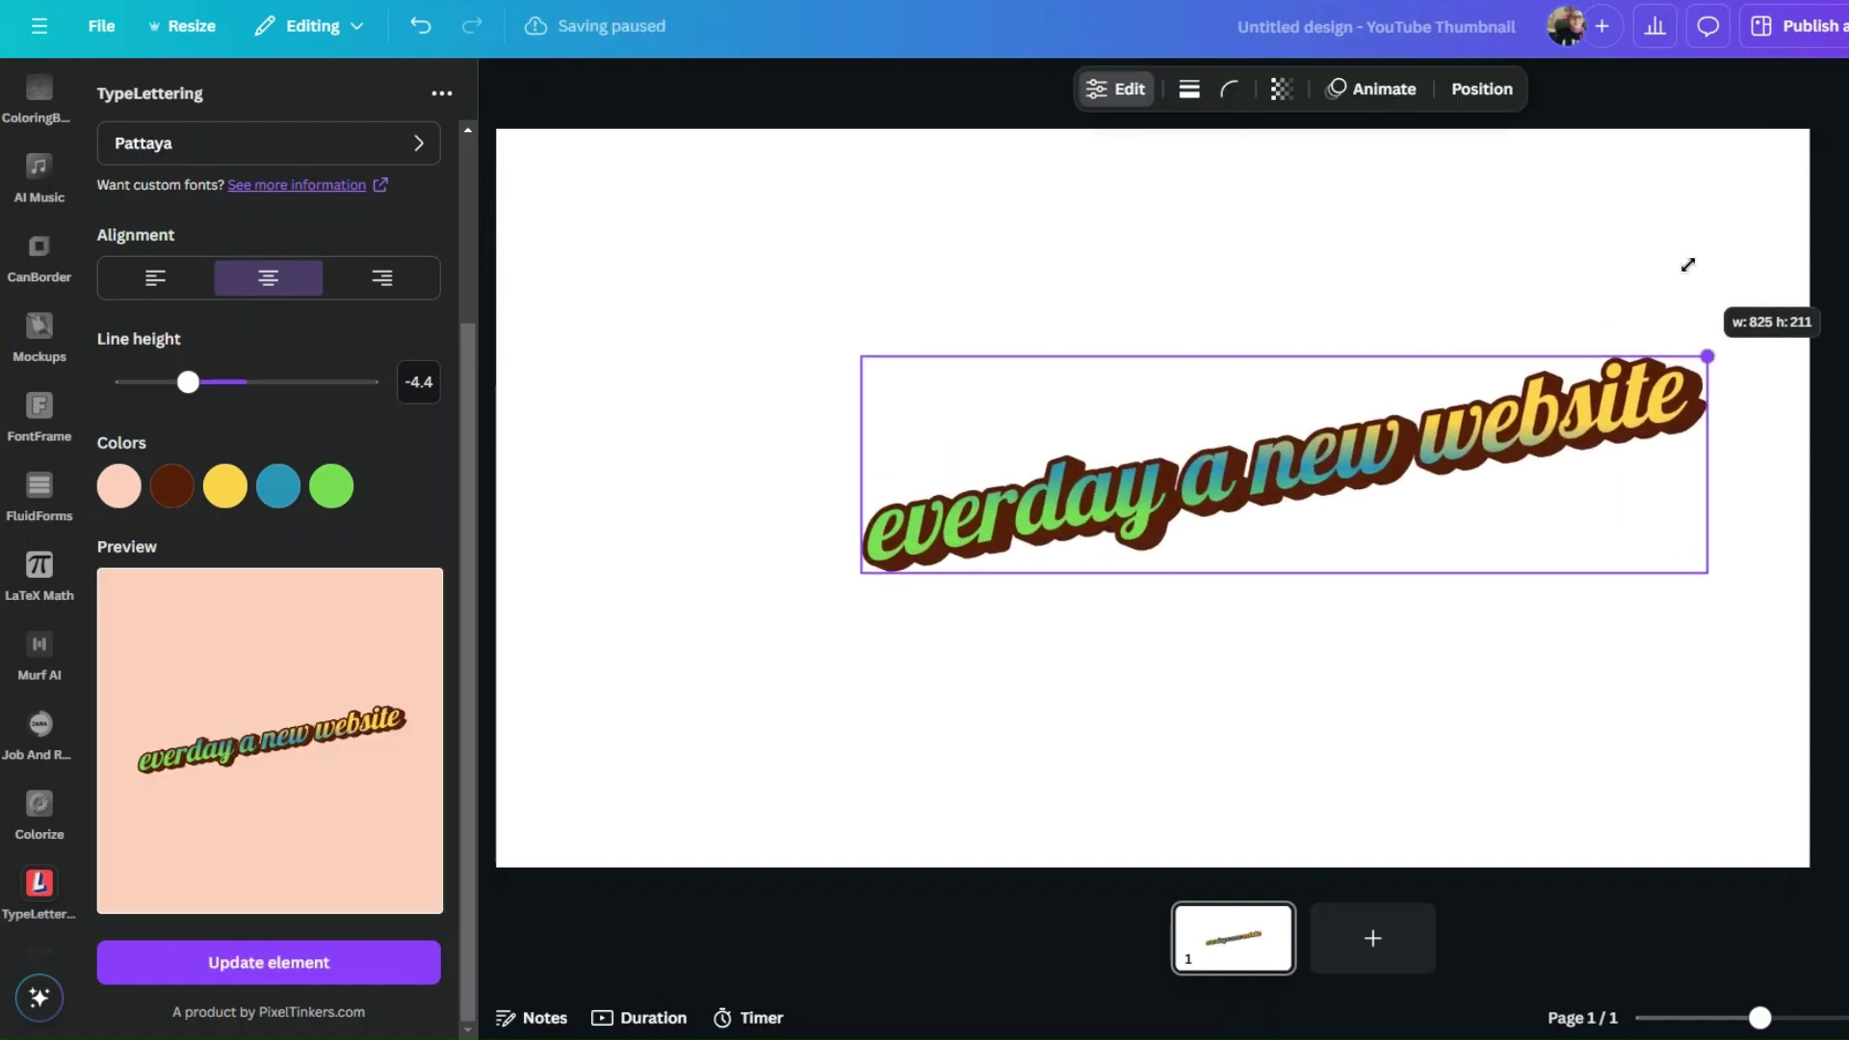
left_click_drag(1427, 500, 1230, 277)
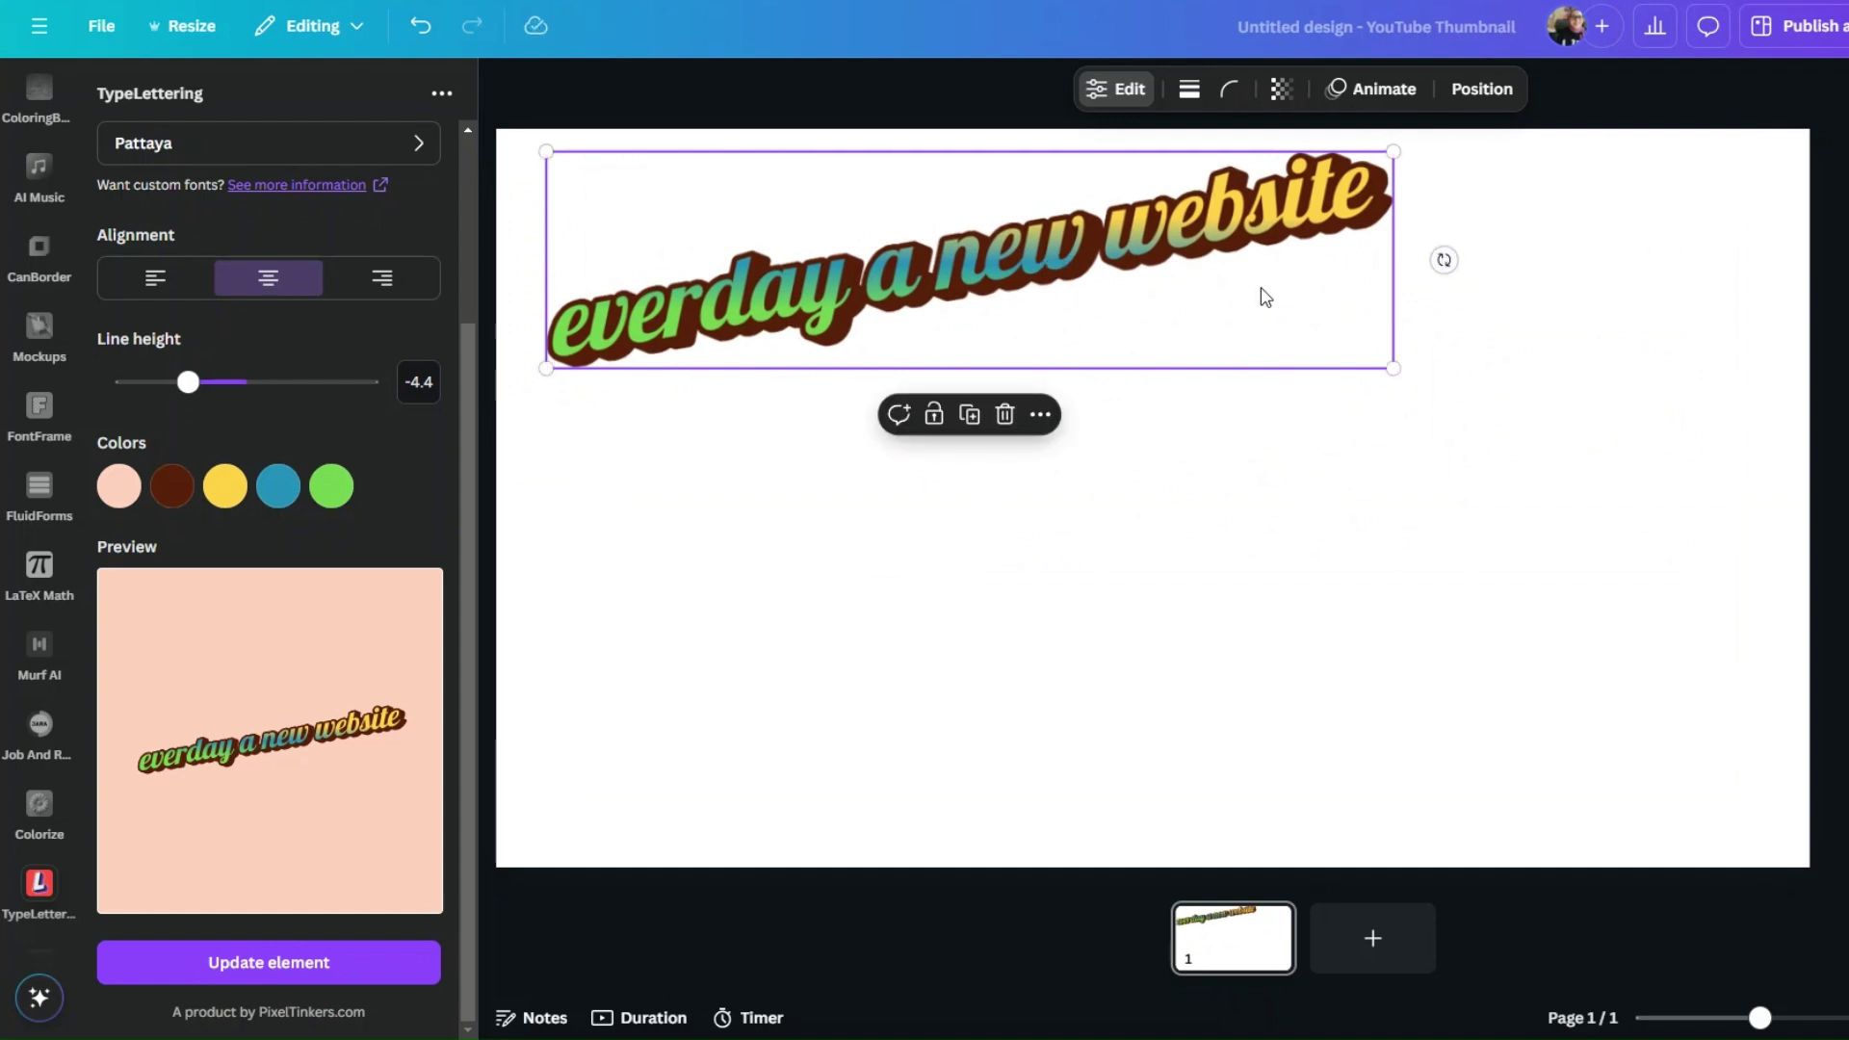
left_click(1159, 542)
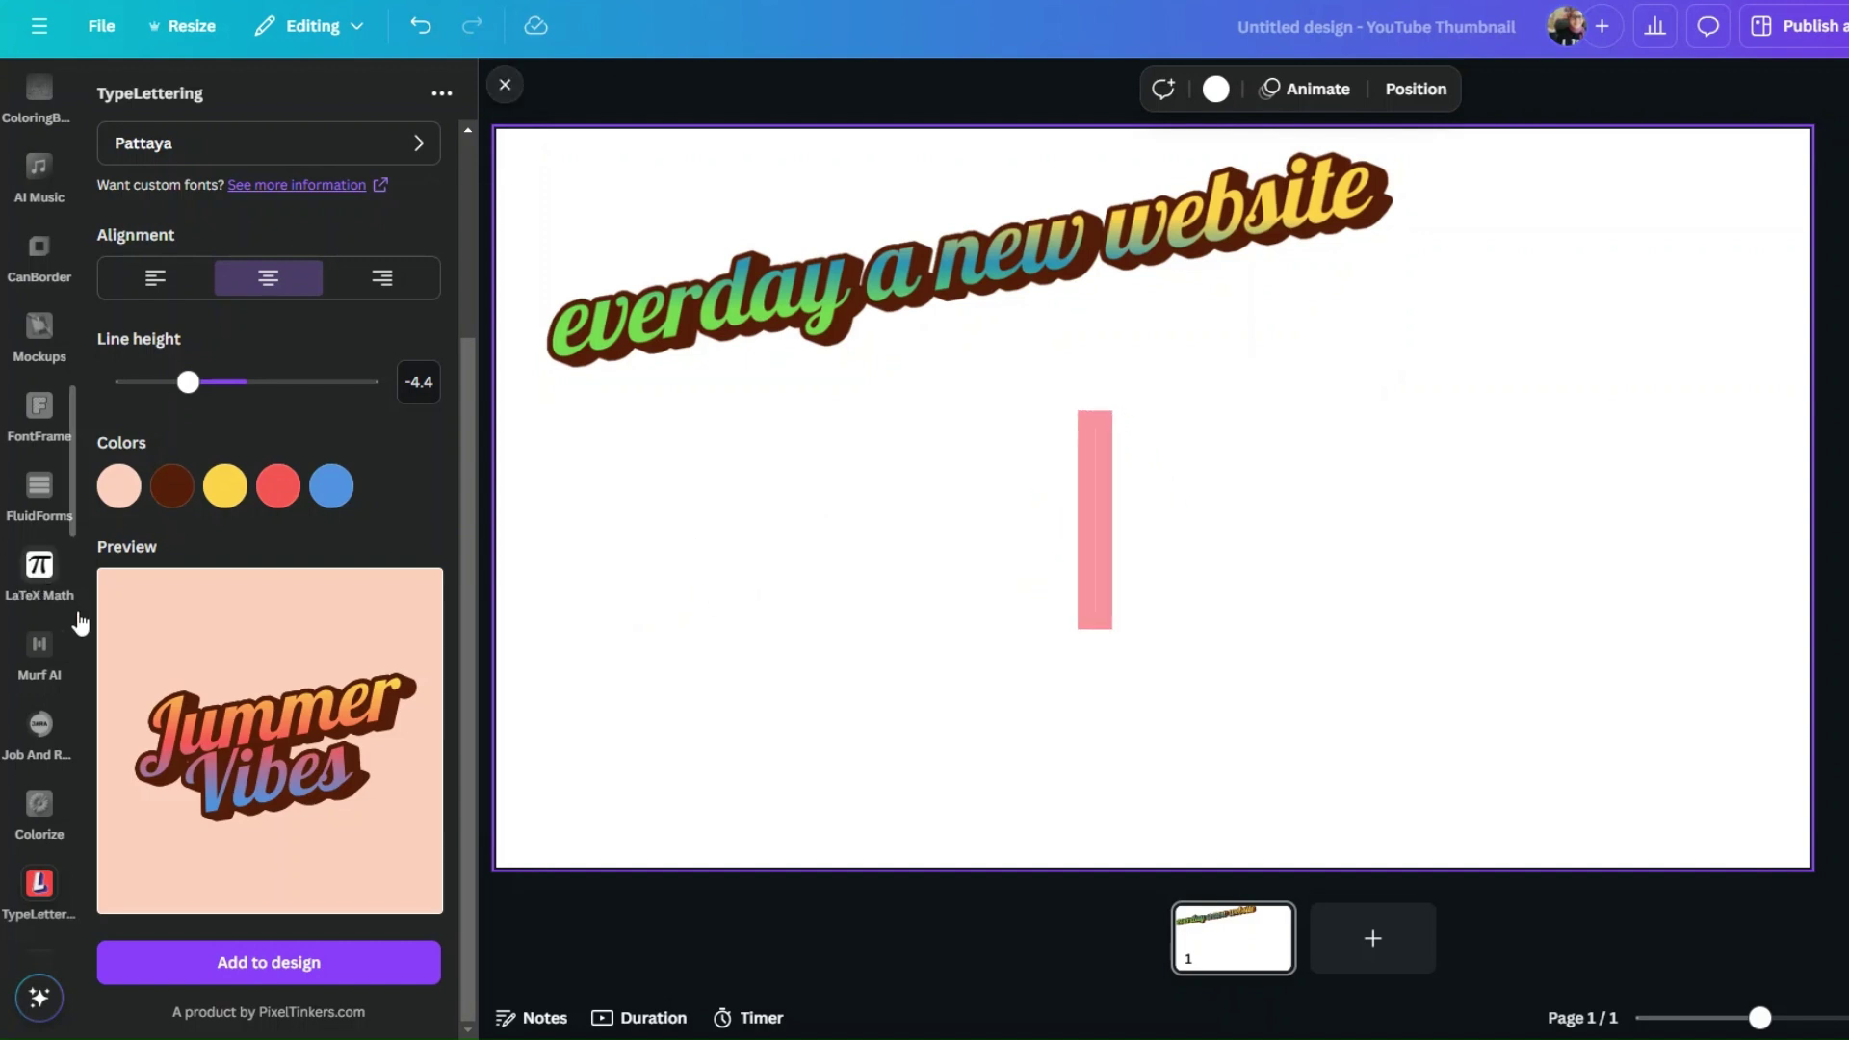
Search the available apps for TypeExtrude and open it
scroll(58, 624, "down", 3)
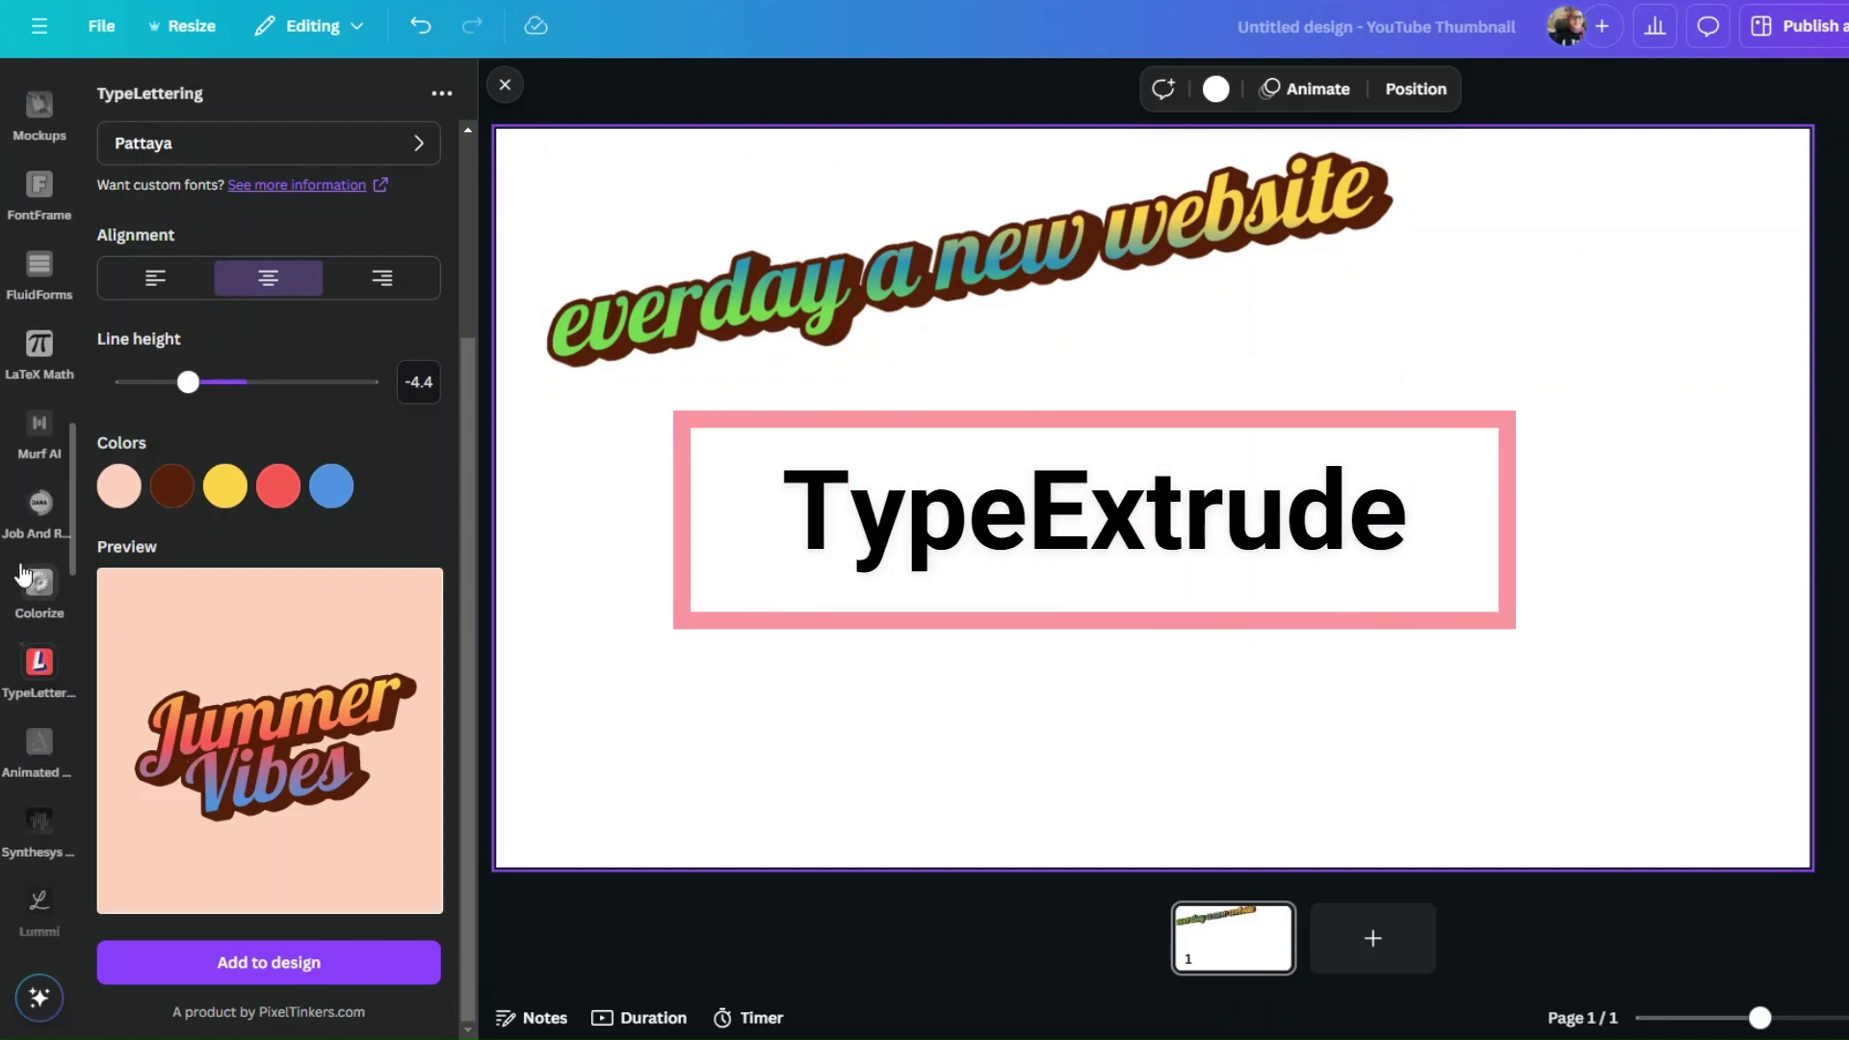
scroll(28, 558, "up", 8)
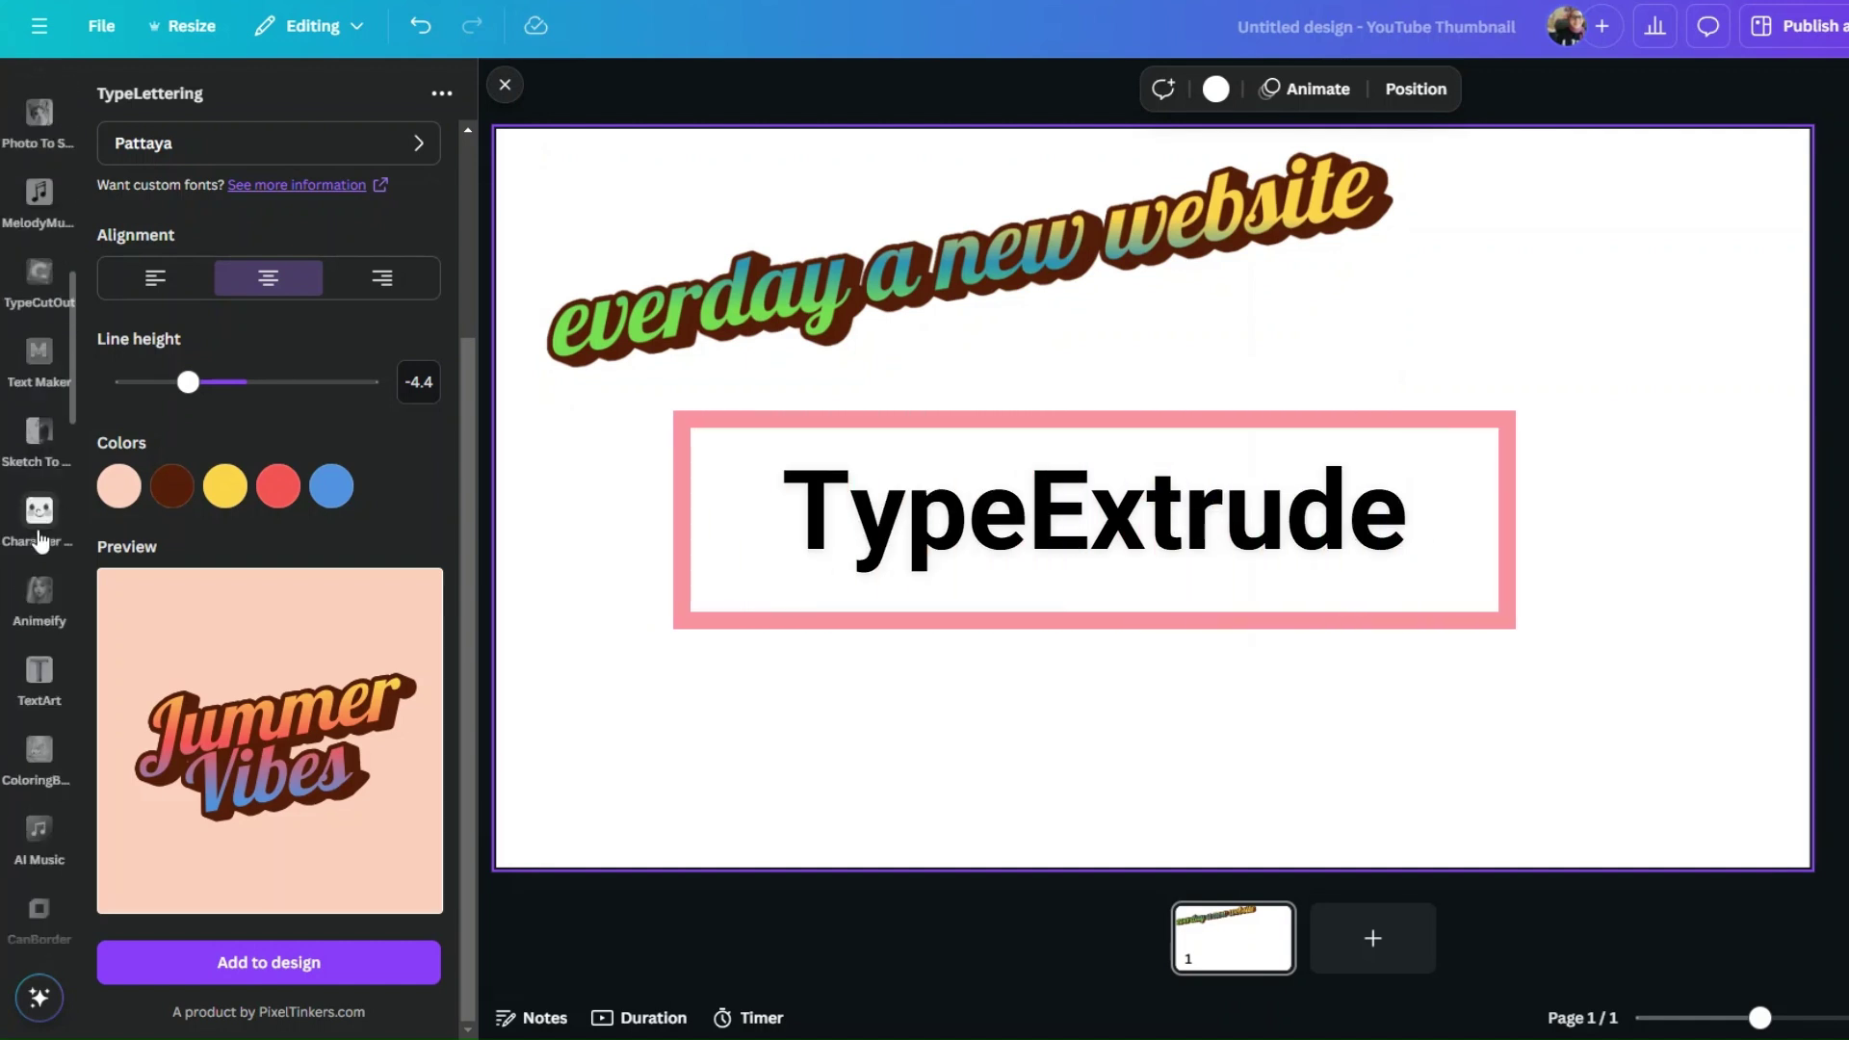
scroll(38, 539, "up", 8)
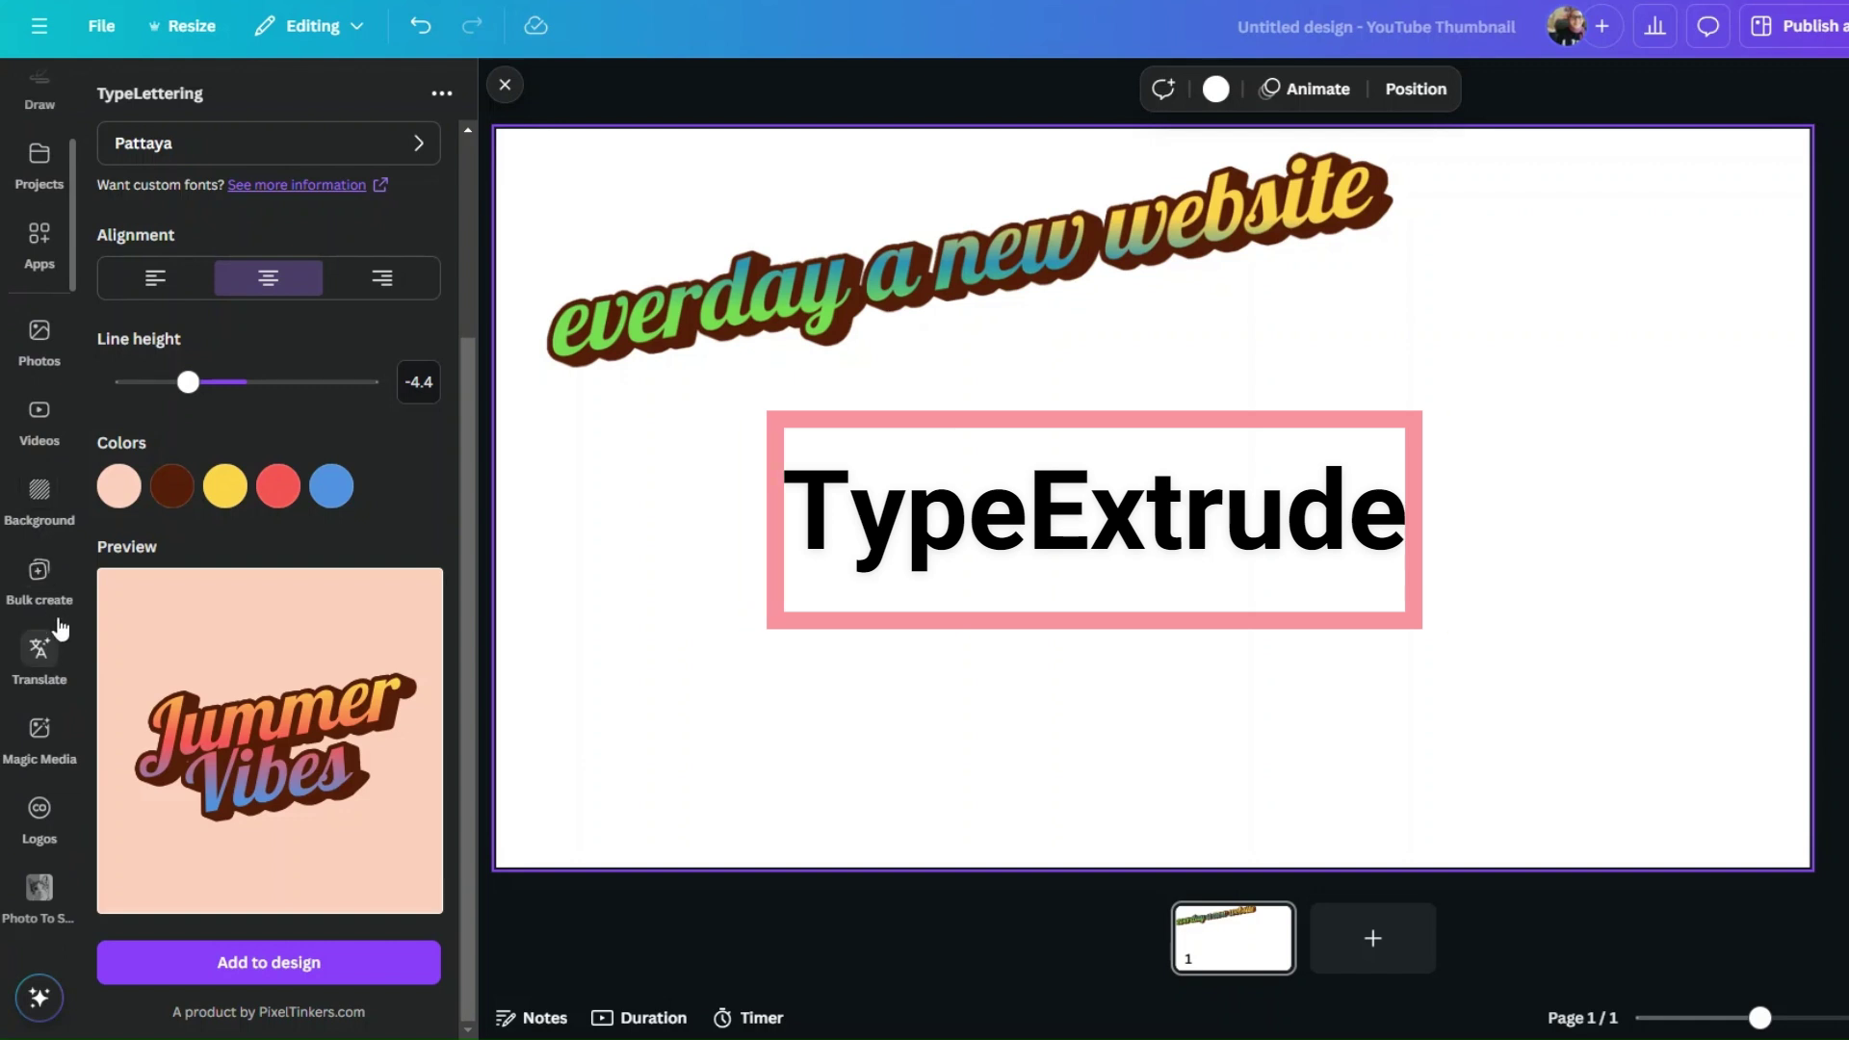
left_click(39, 236)
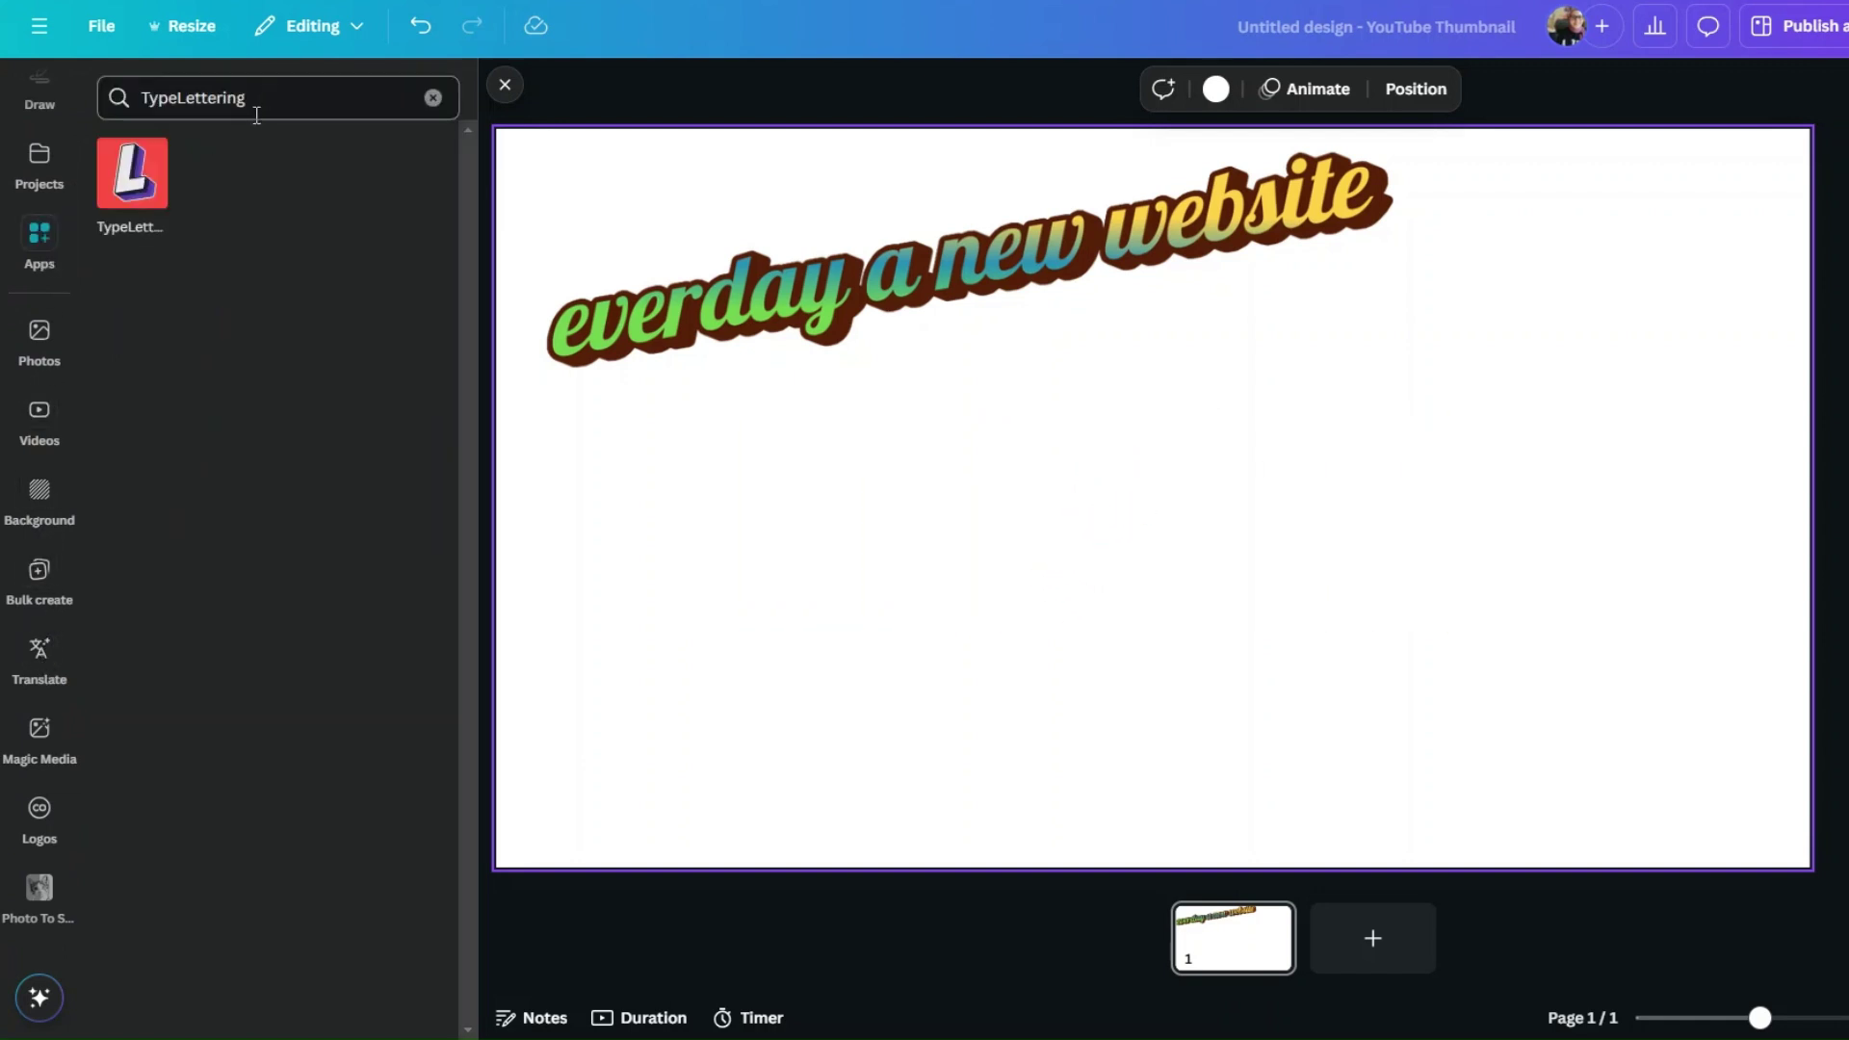
left_click(258, 97)
left_click_drag(248, 97, 181, 97)
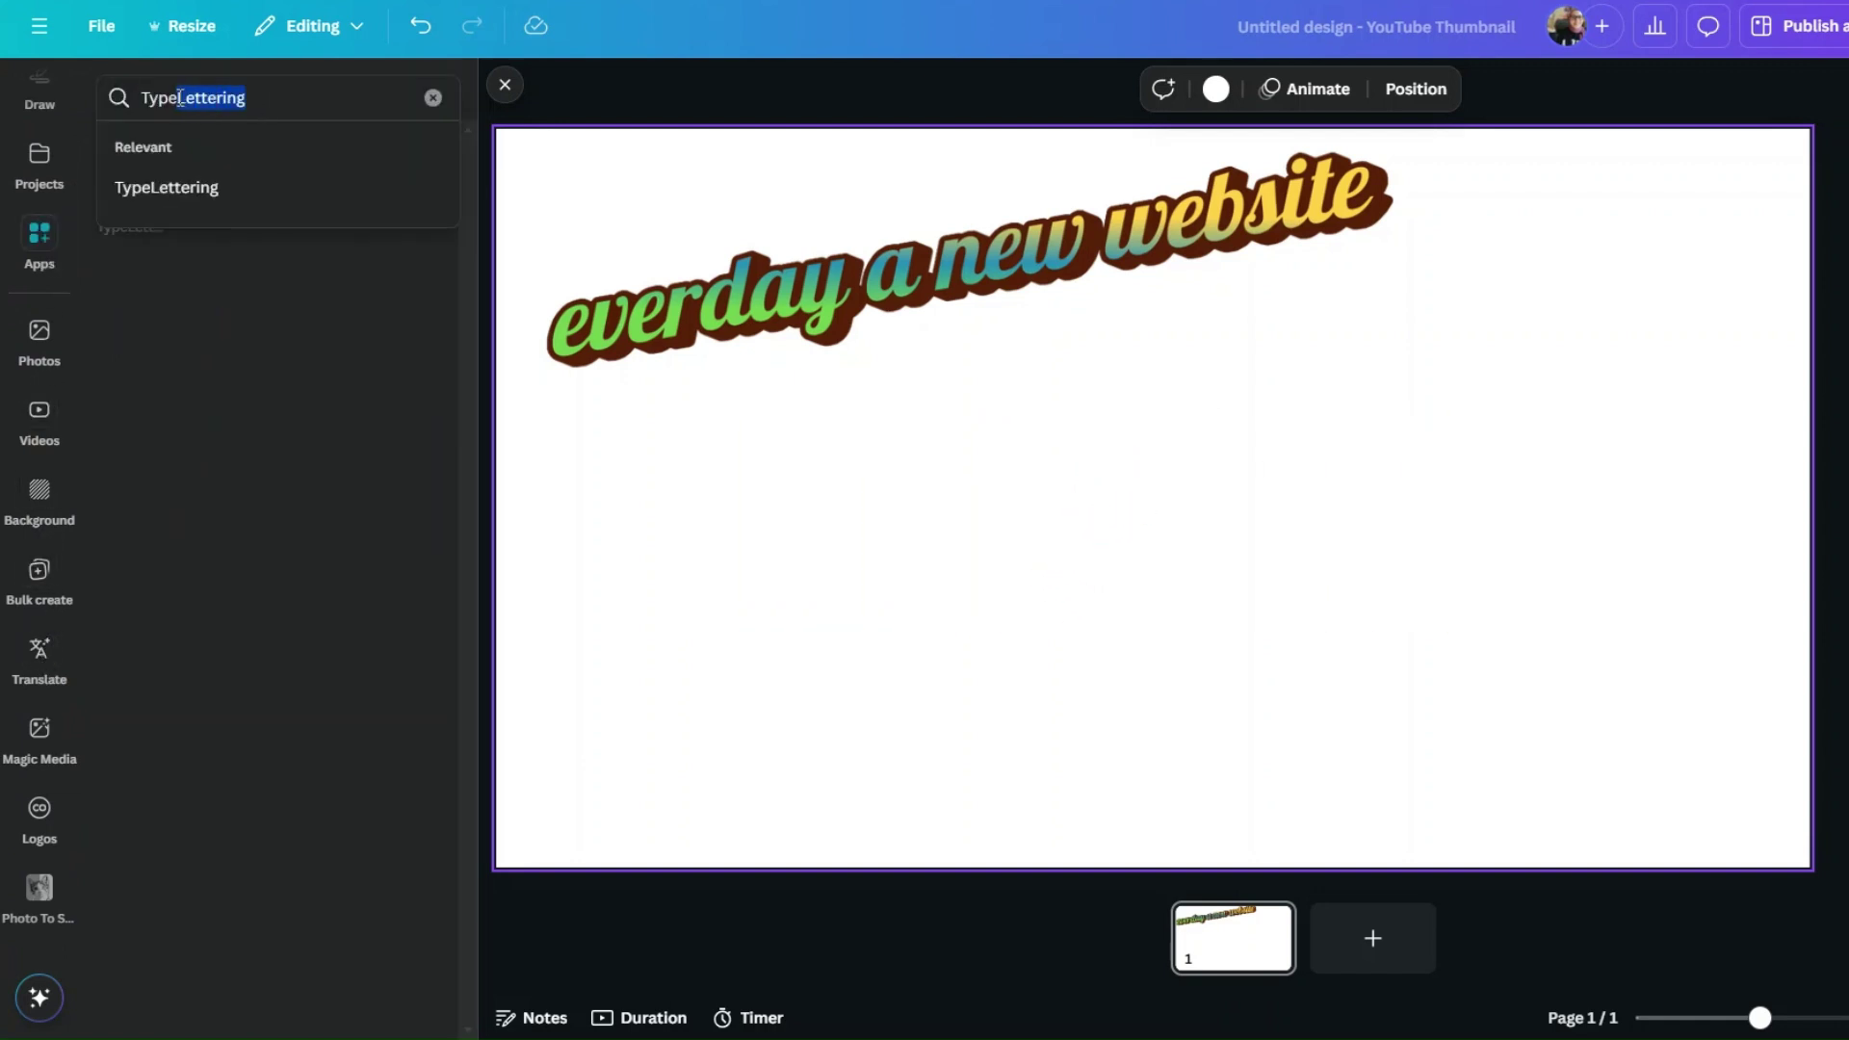
key("BackSpace")
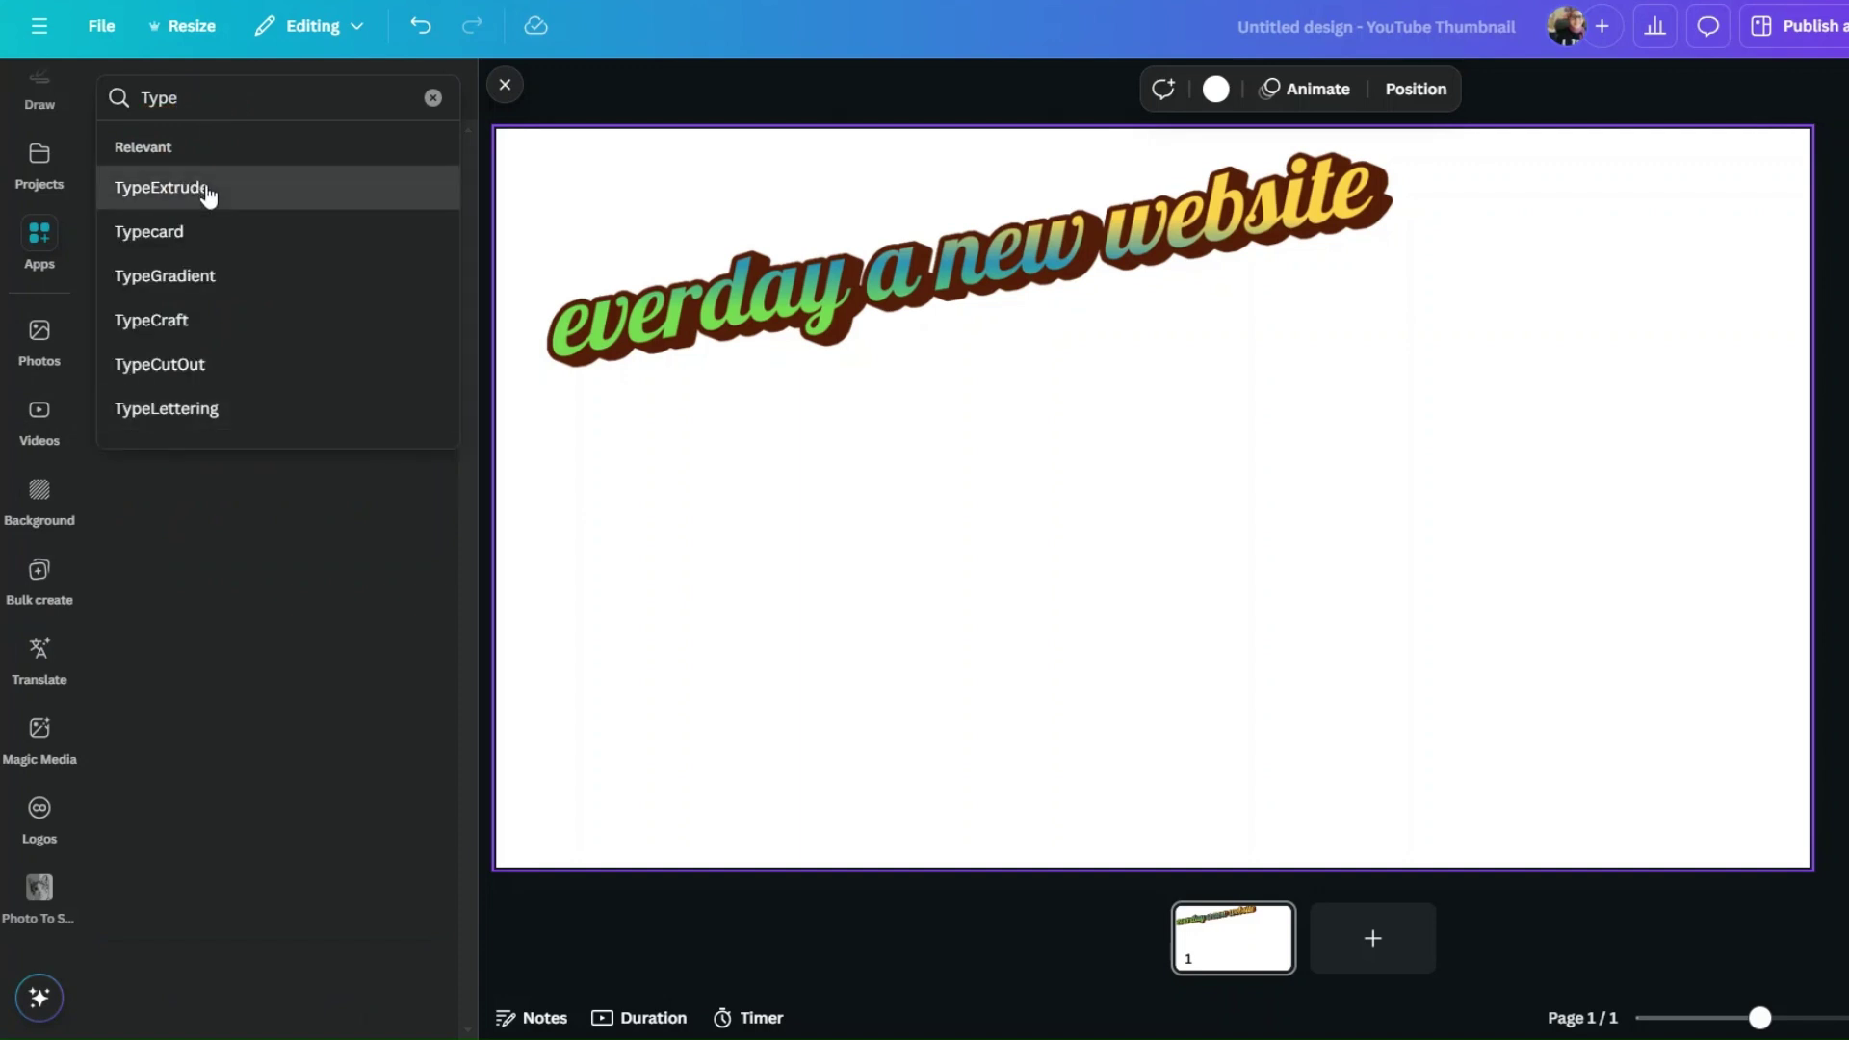
left_click(214, 188)
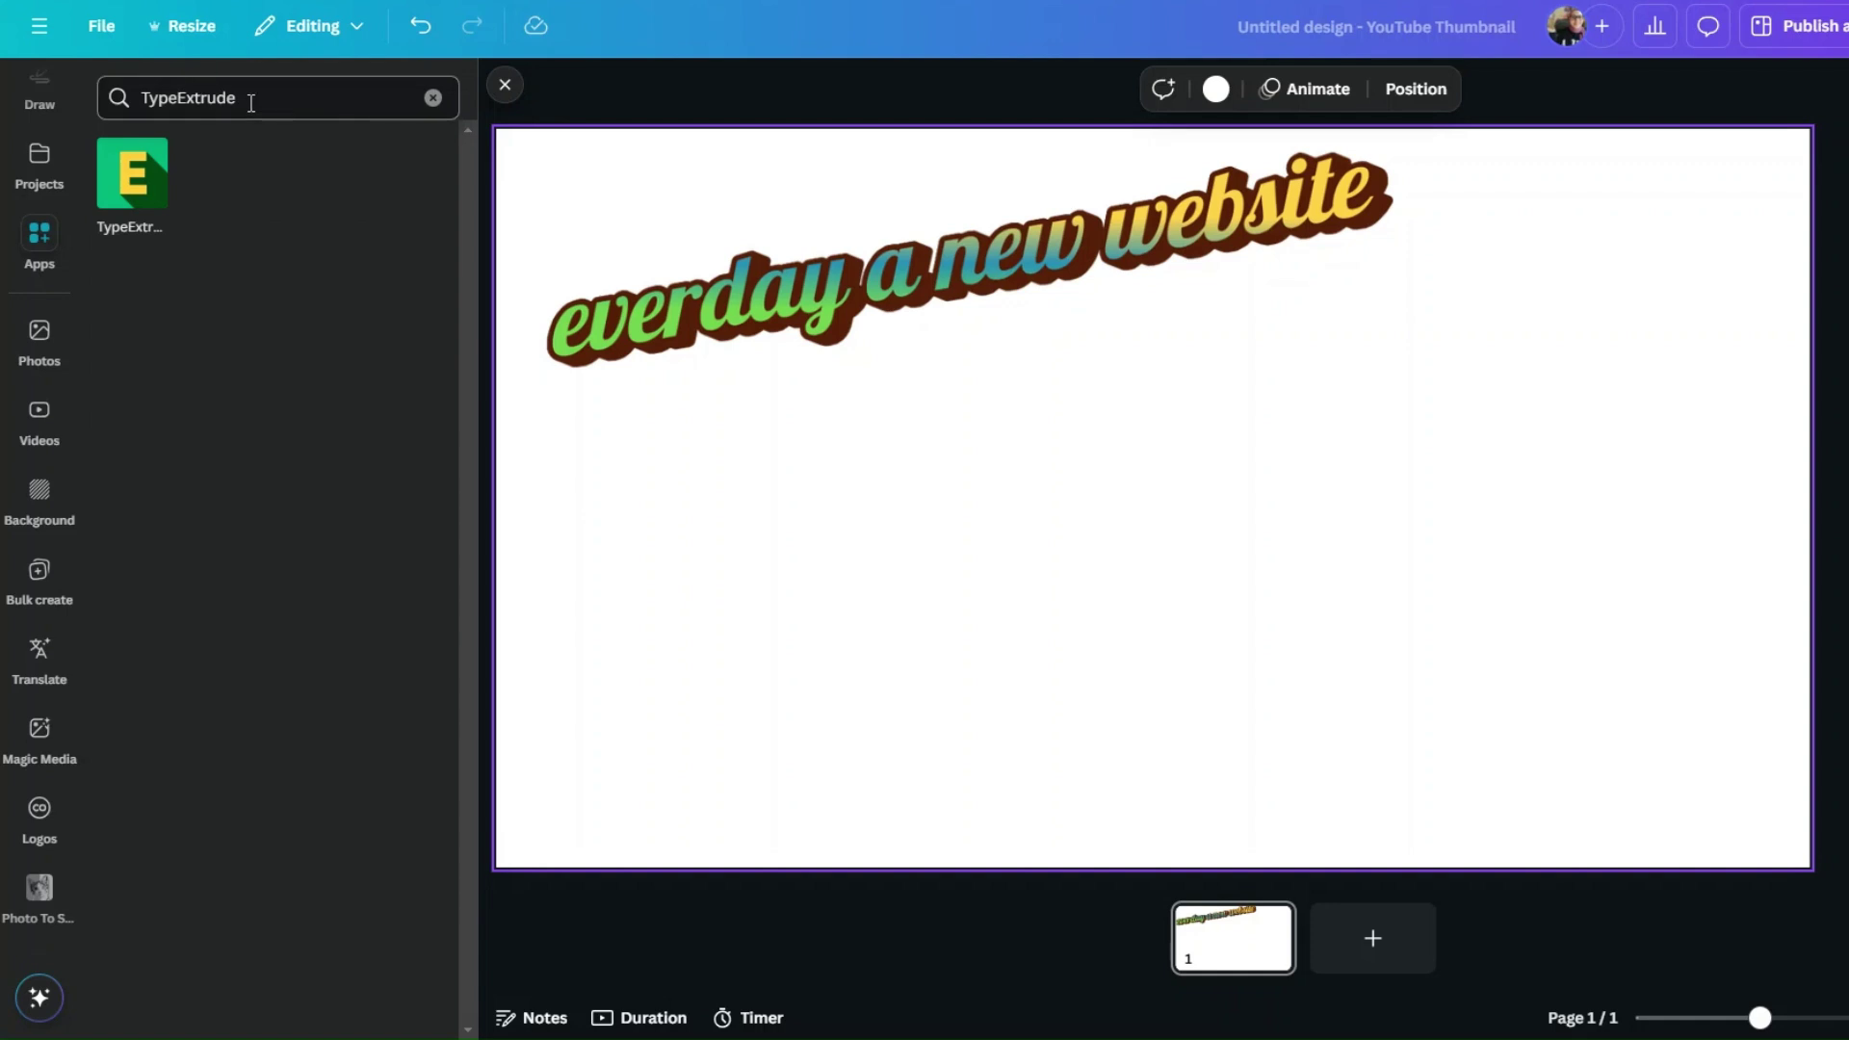
left_click(144, 188)
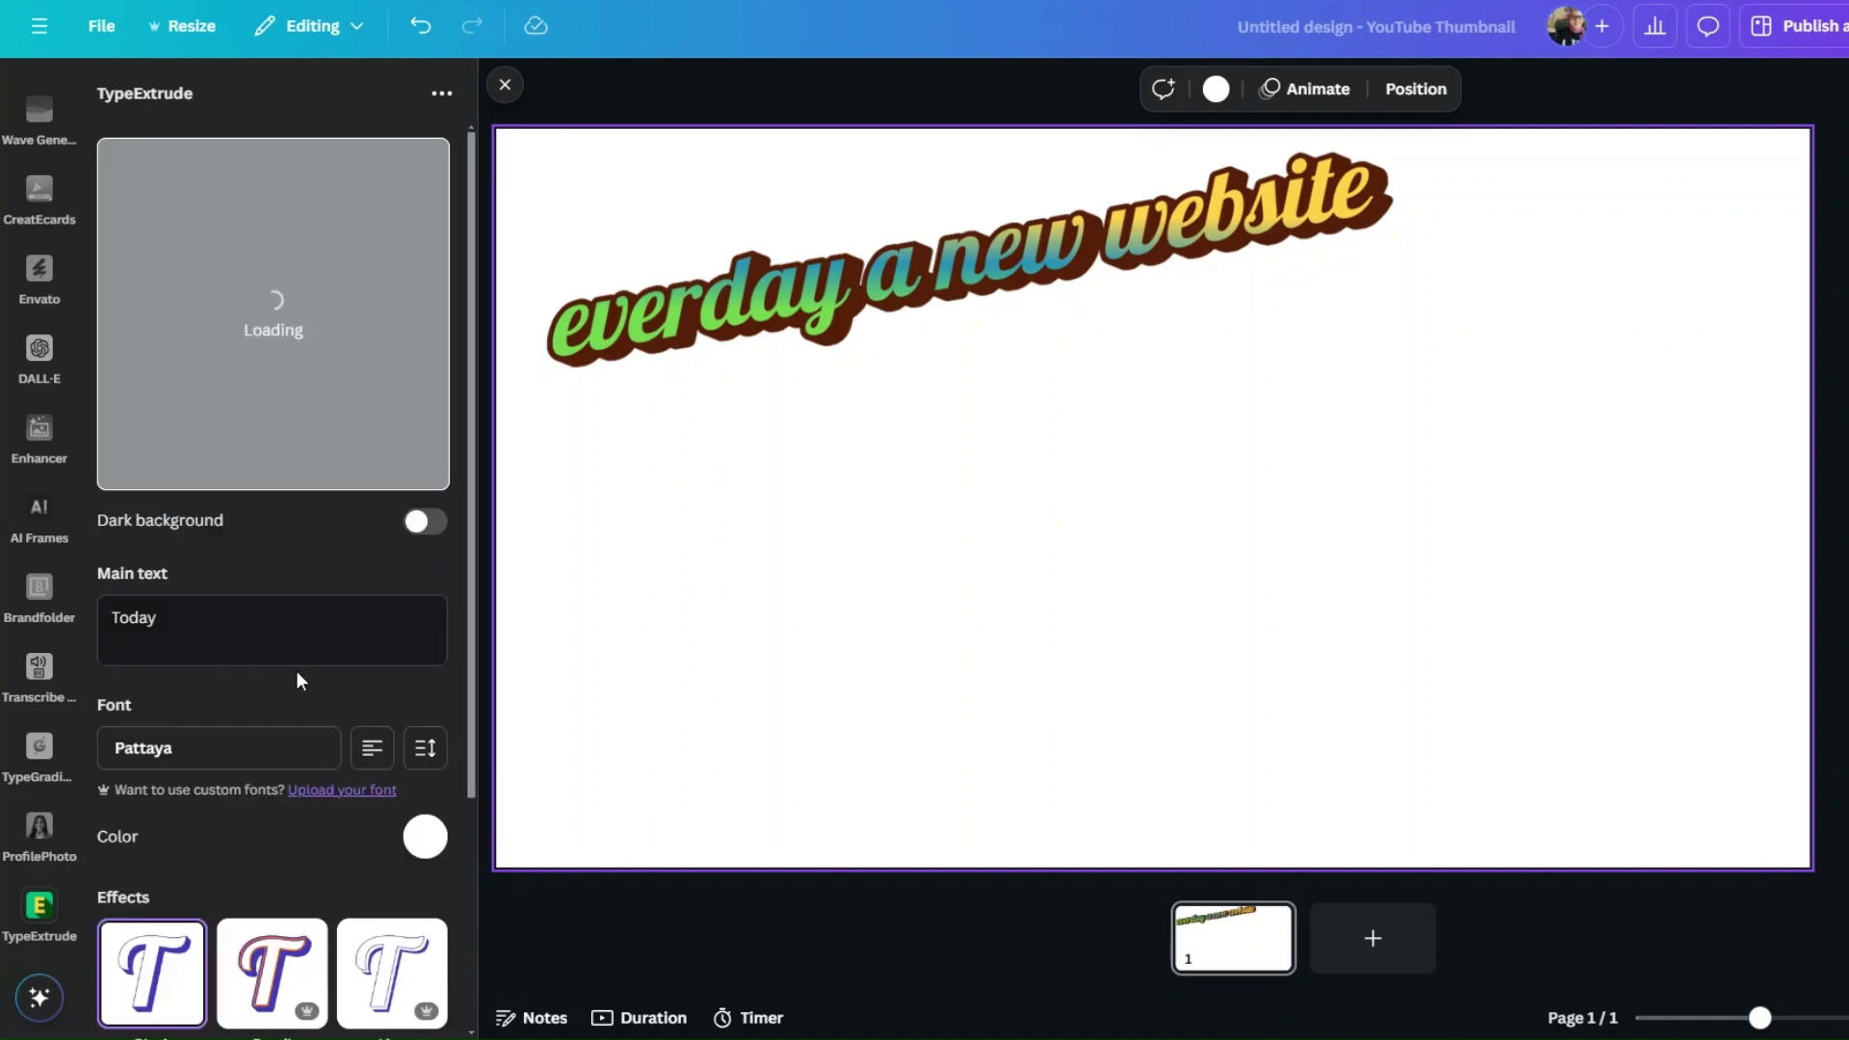
Turn on the dark preview background and replace the main text with "everyday a nwe website"
left_click(431, 524)
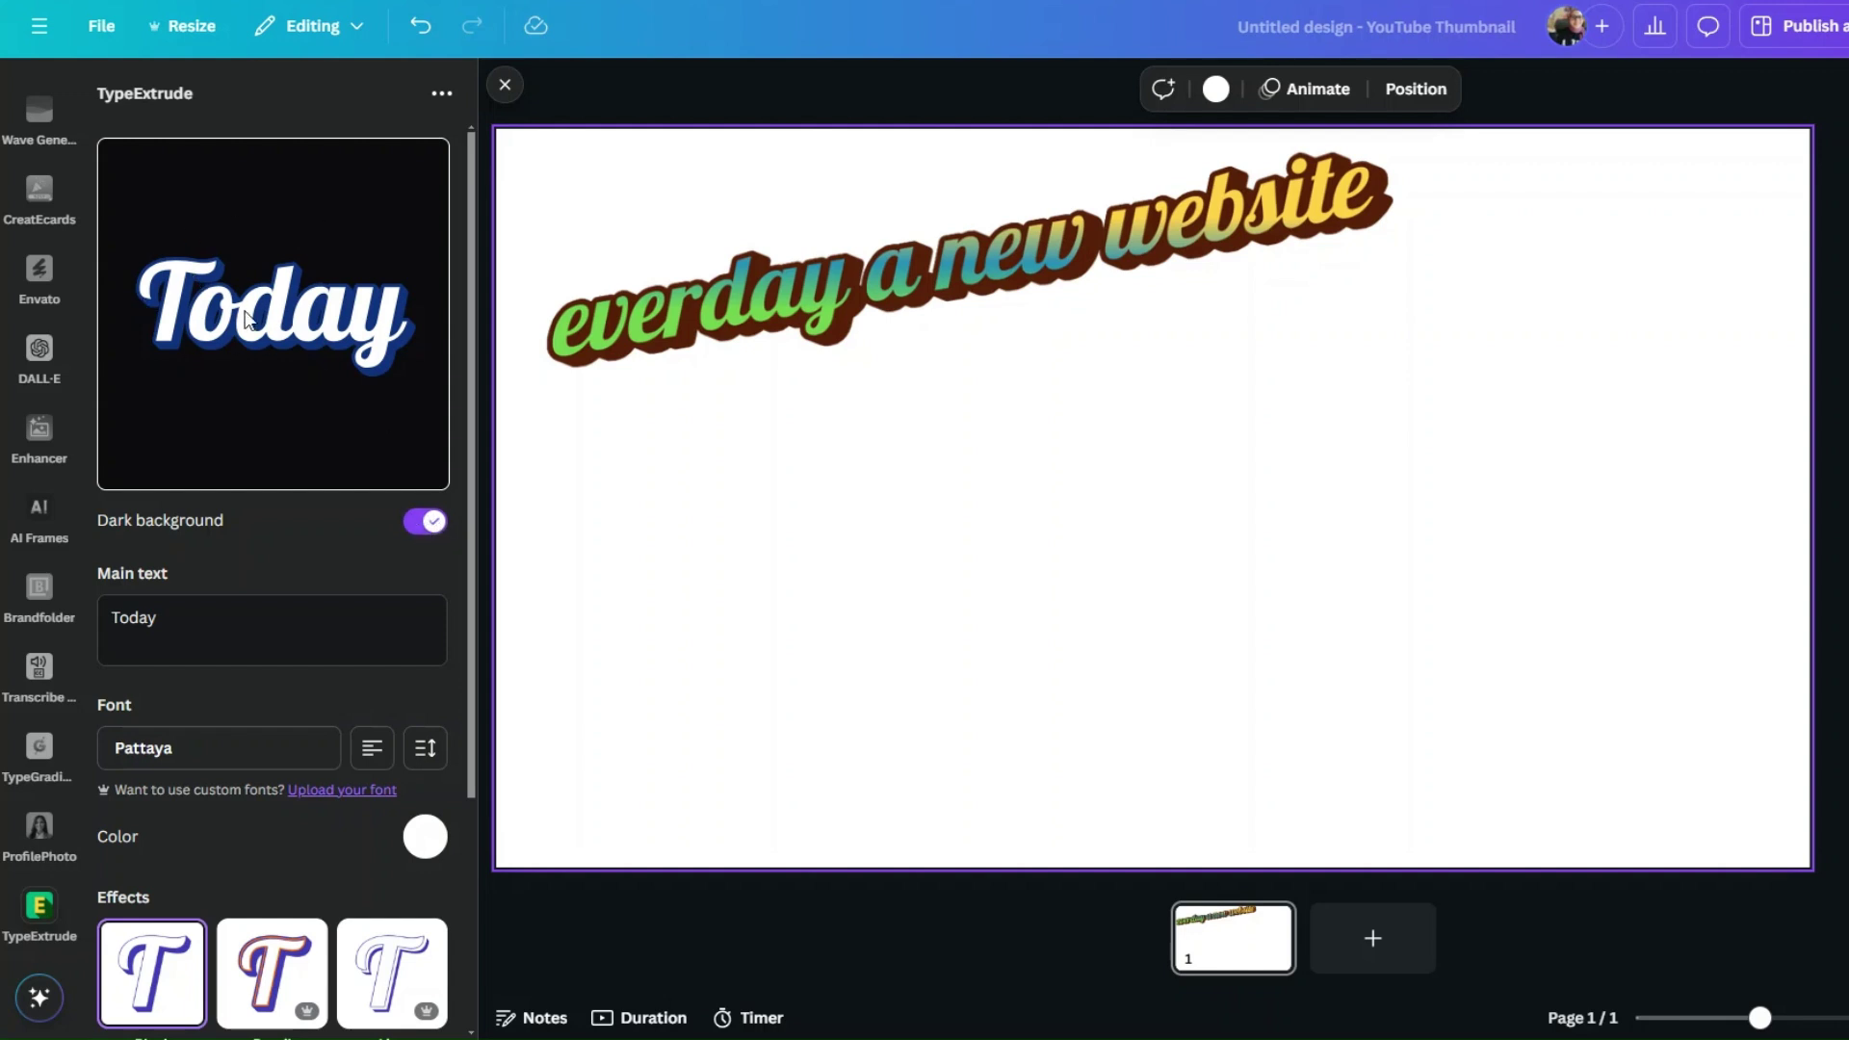
left_click_drag(190, 610, 77, 621)
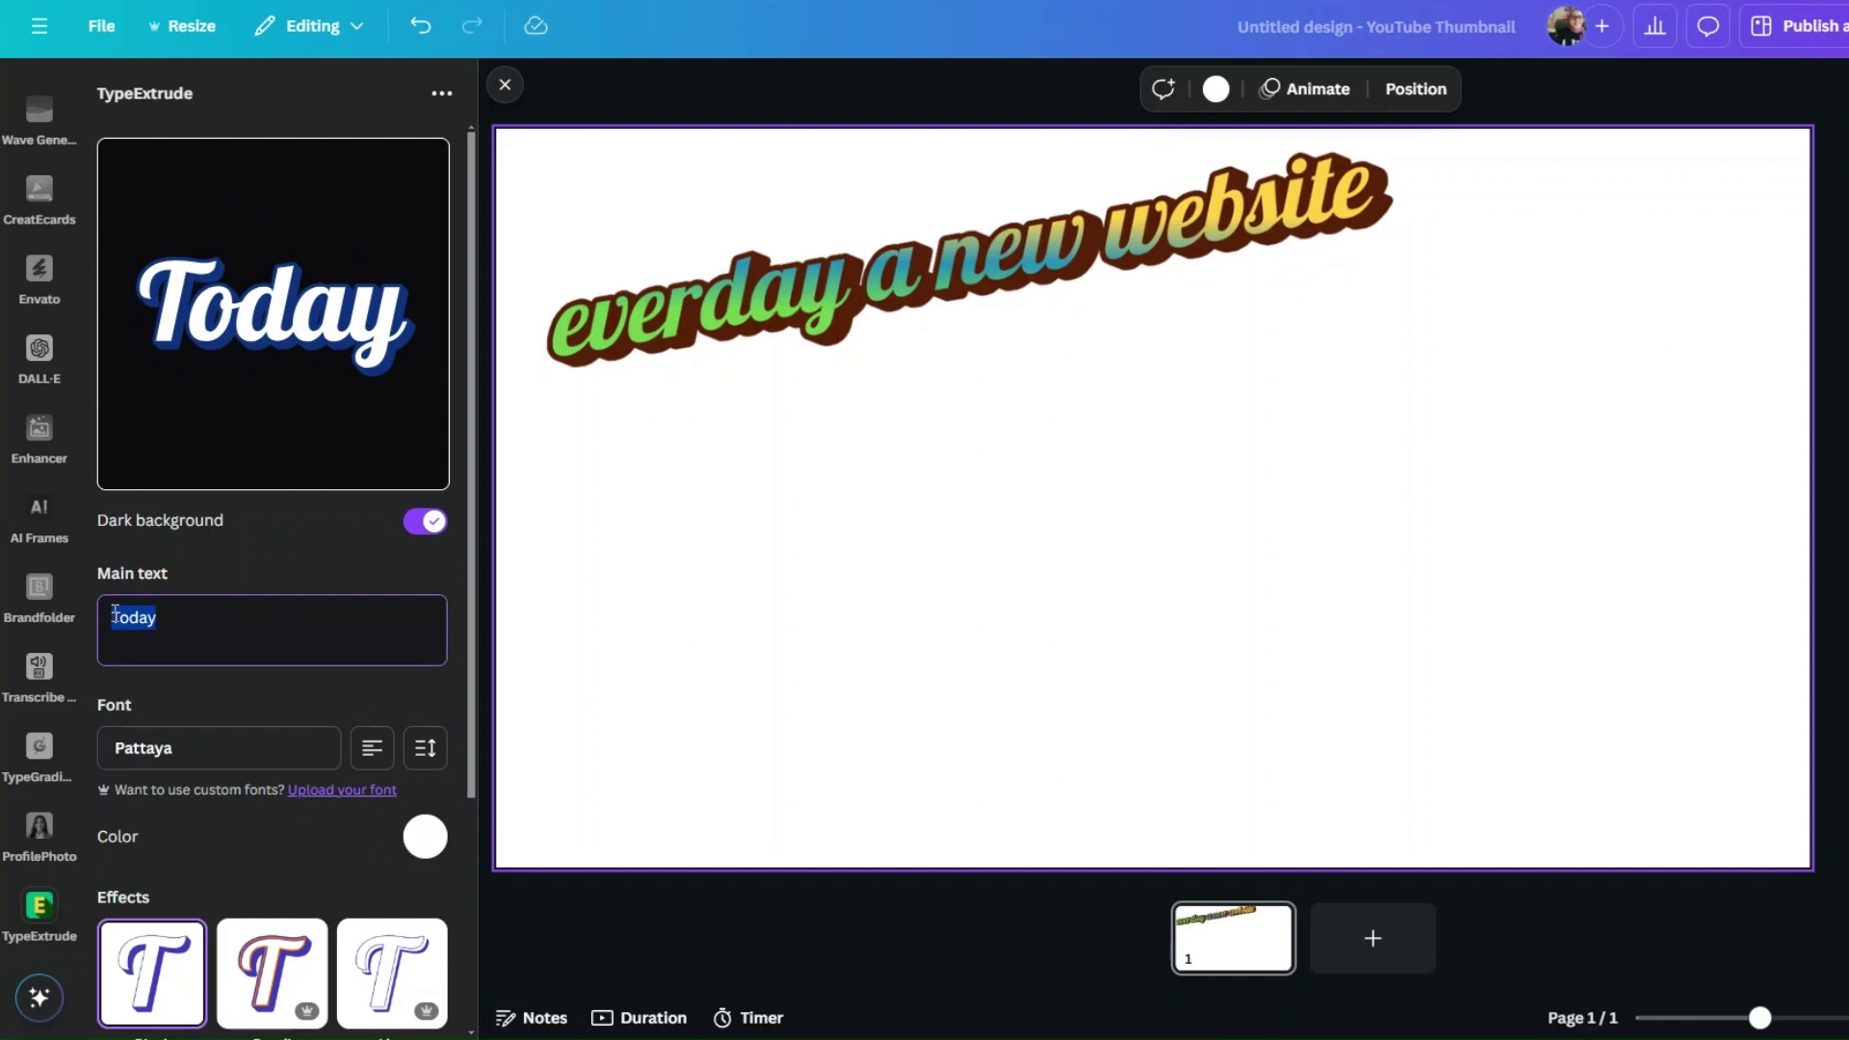
key("BackSpace")
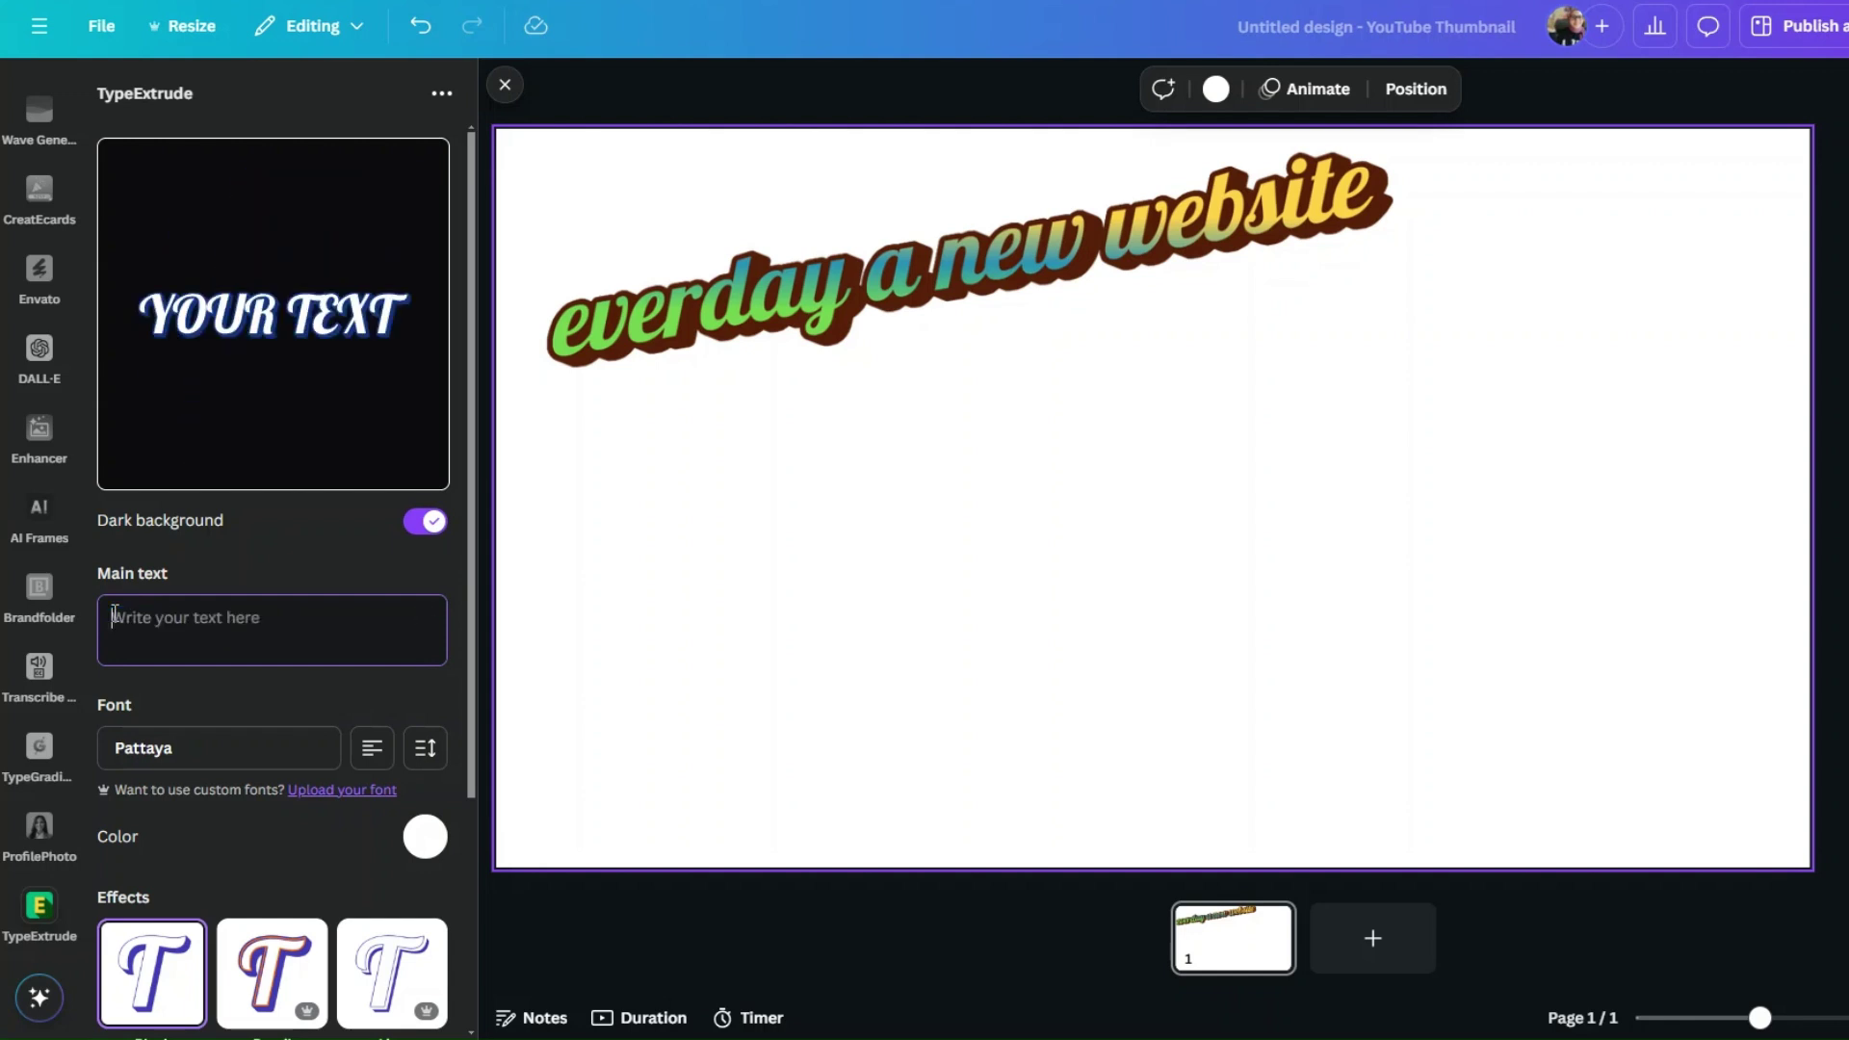
type(";")
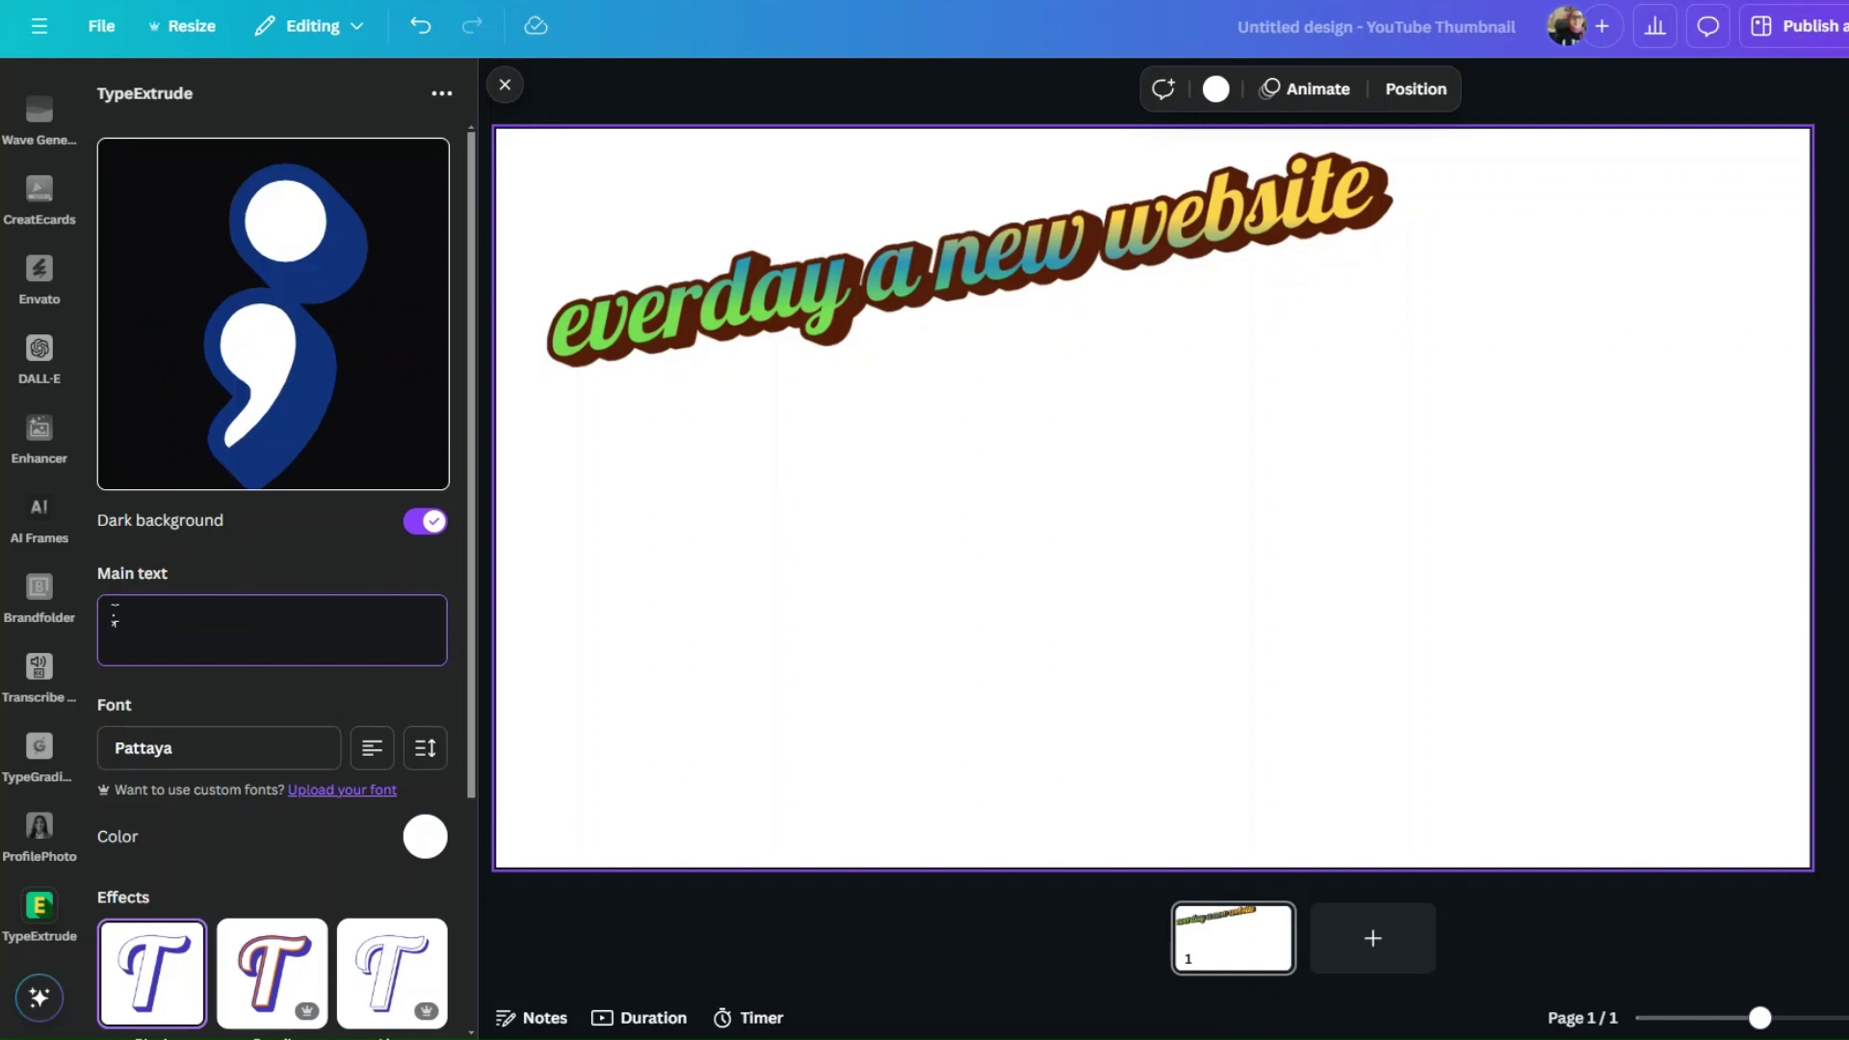
key("BackSpace")
type("eve")
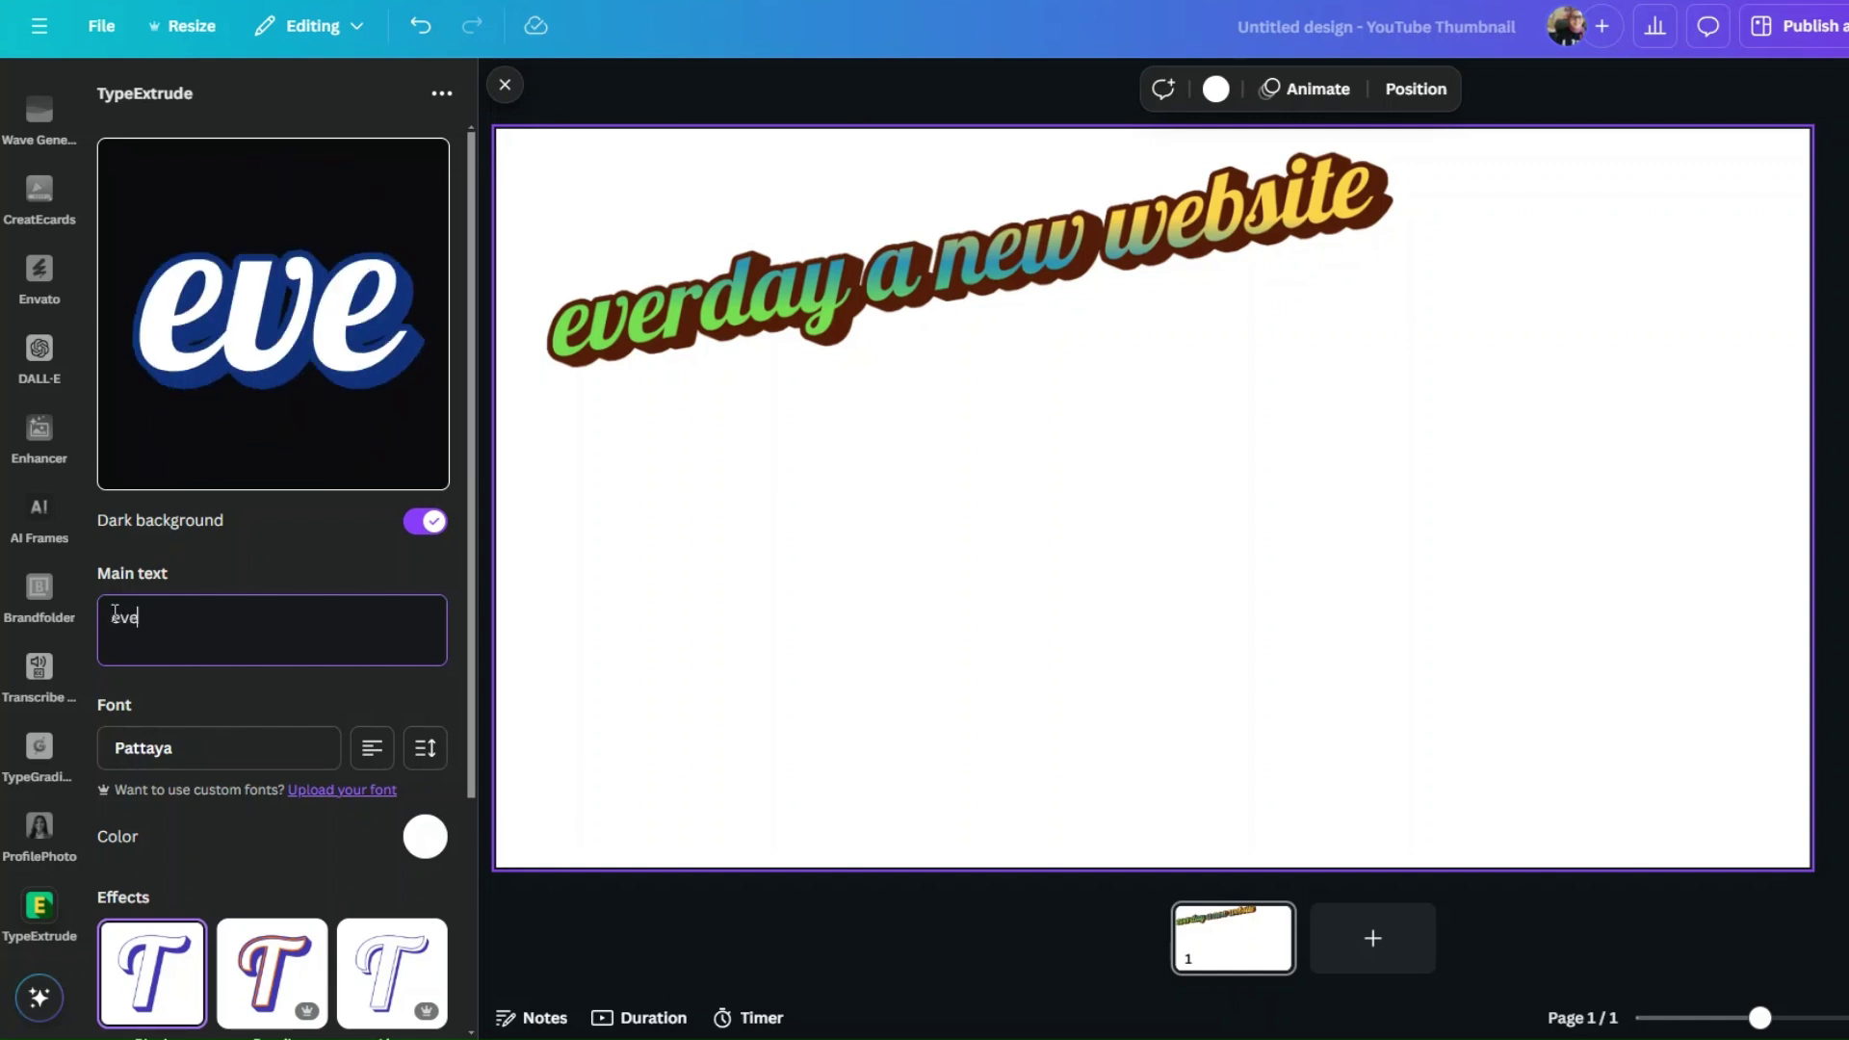
type("rday a")
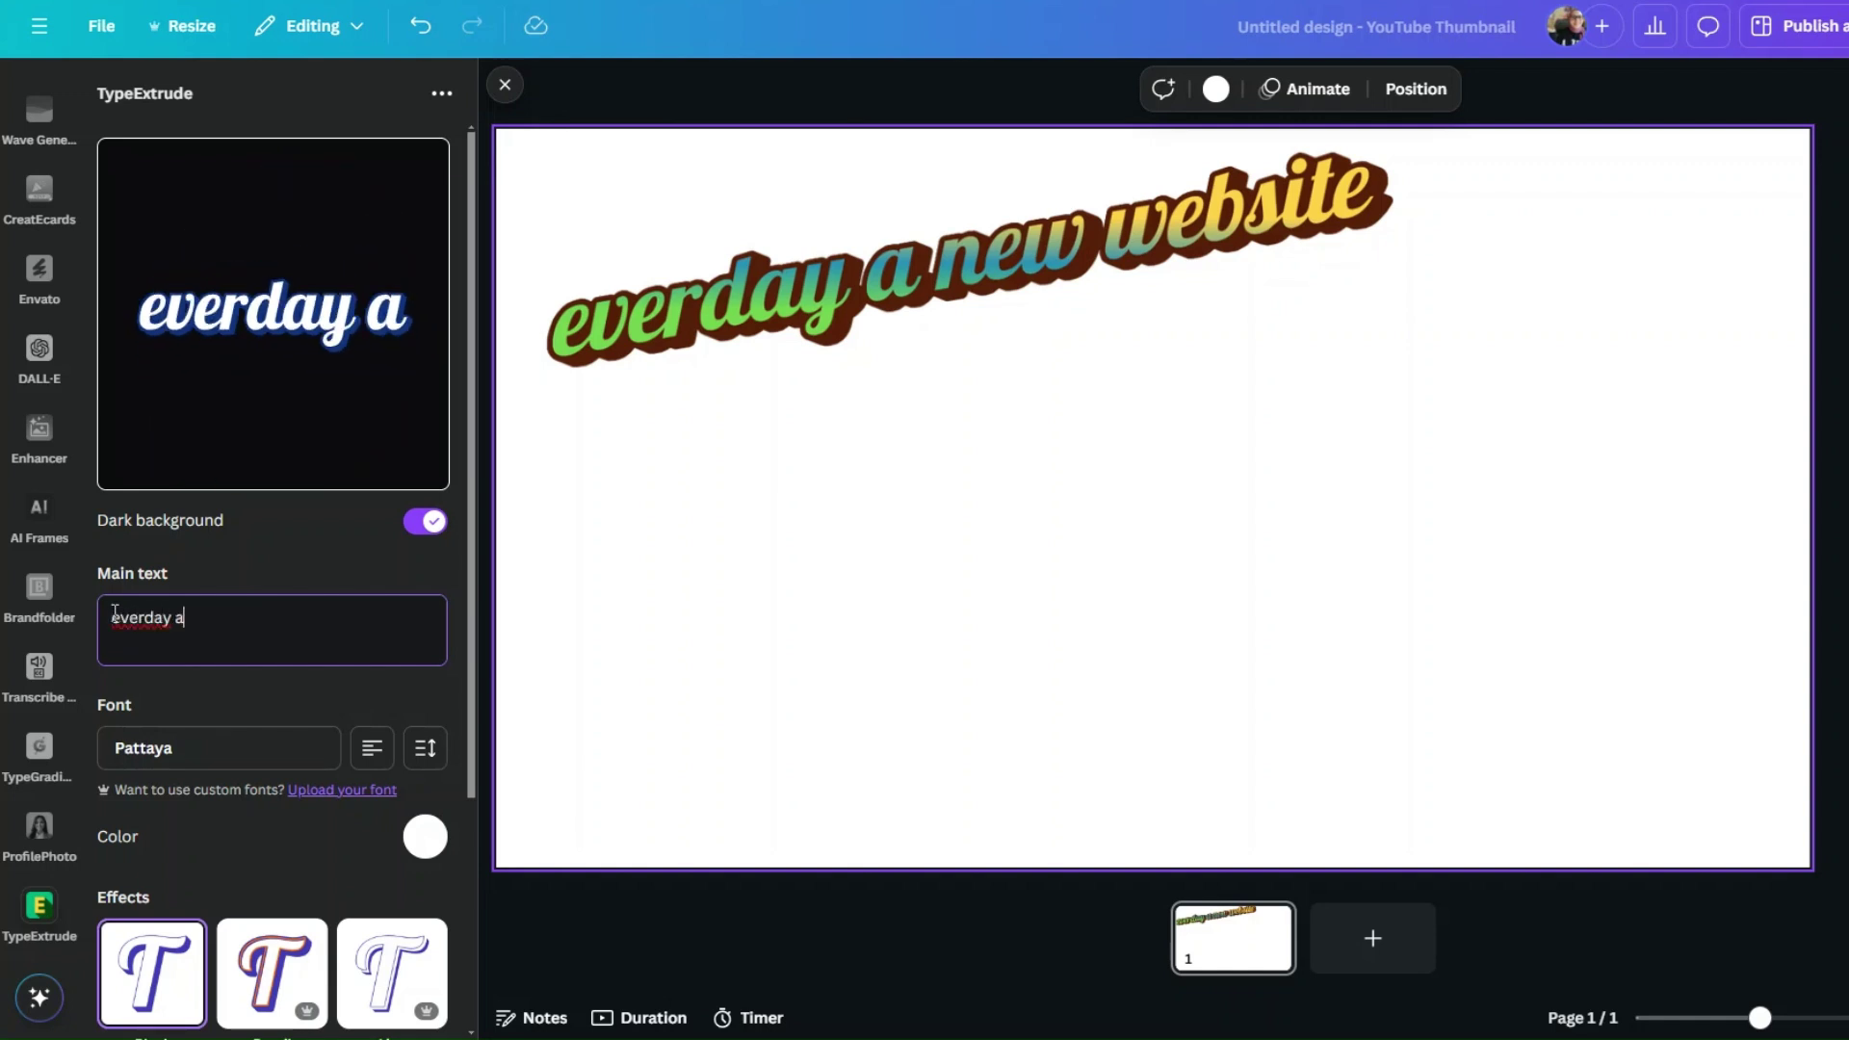
type(" nnwe we")
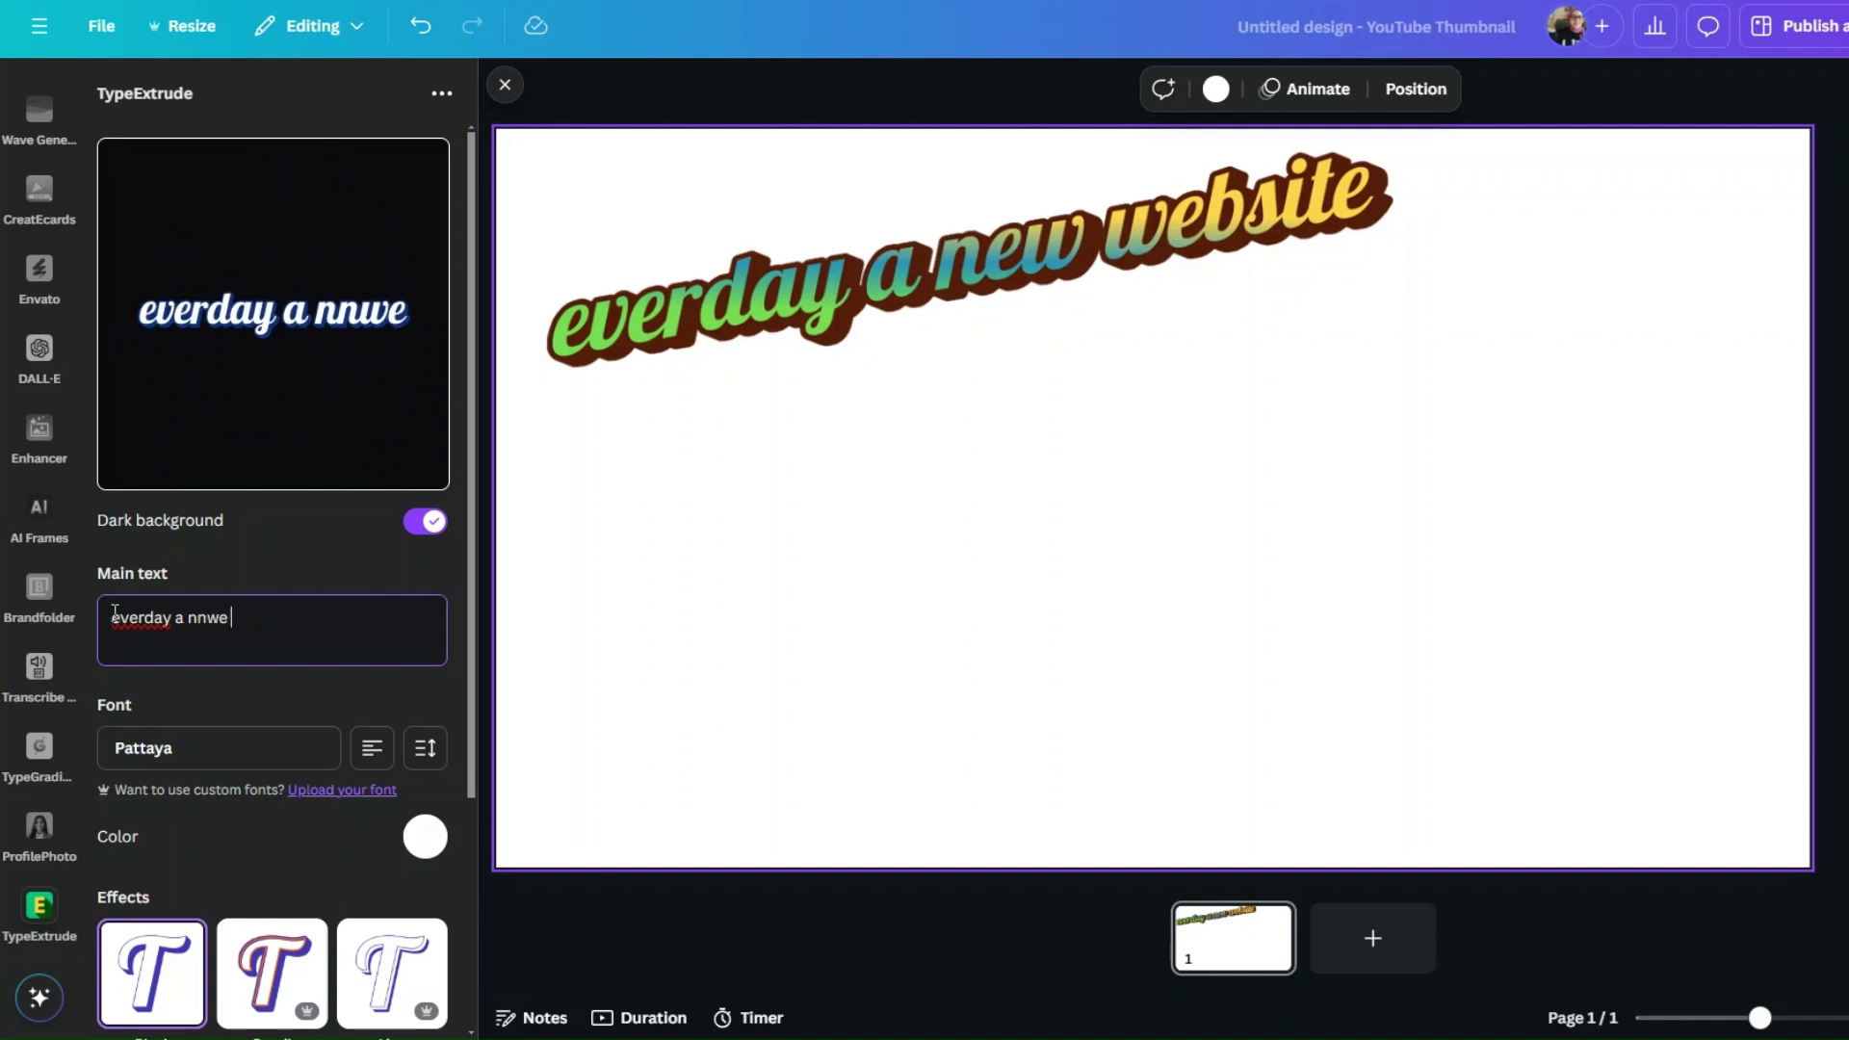
key("BackSpace")
key("BackSpace")
key("BackSpace")
key("BackSpace")
key("BackSpace")
key("BackSpace")
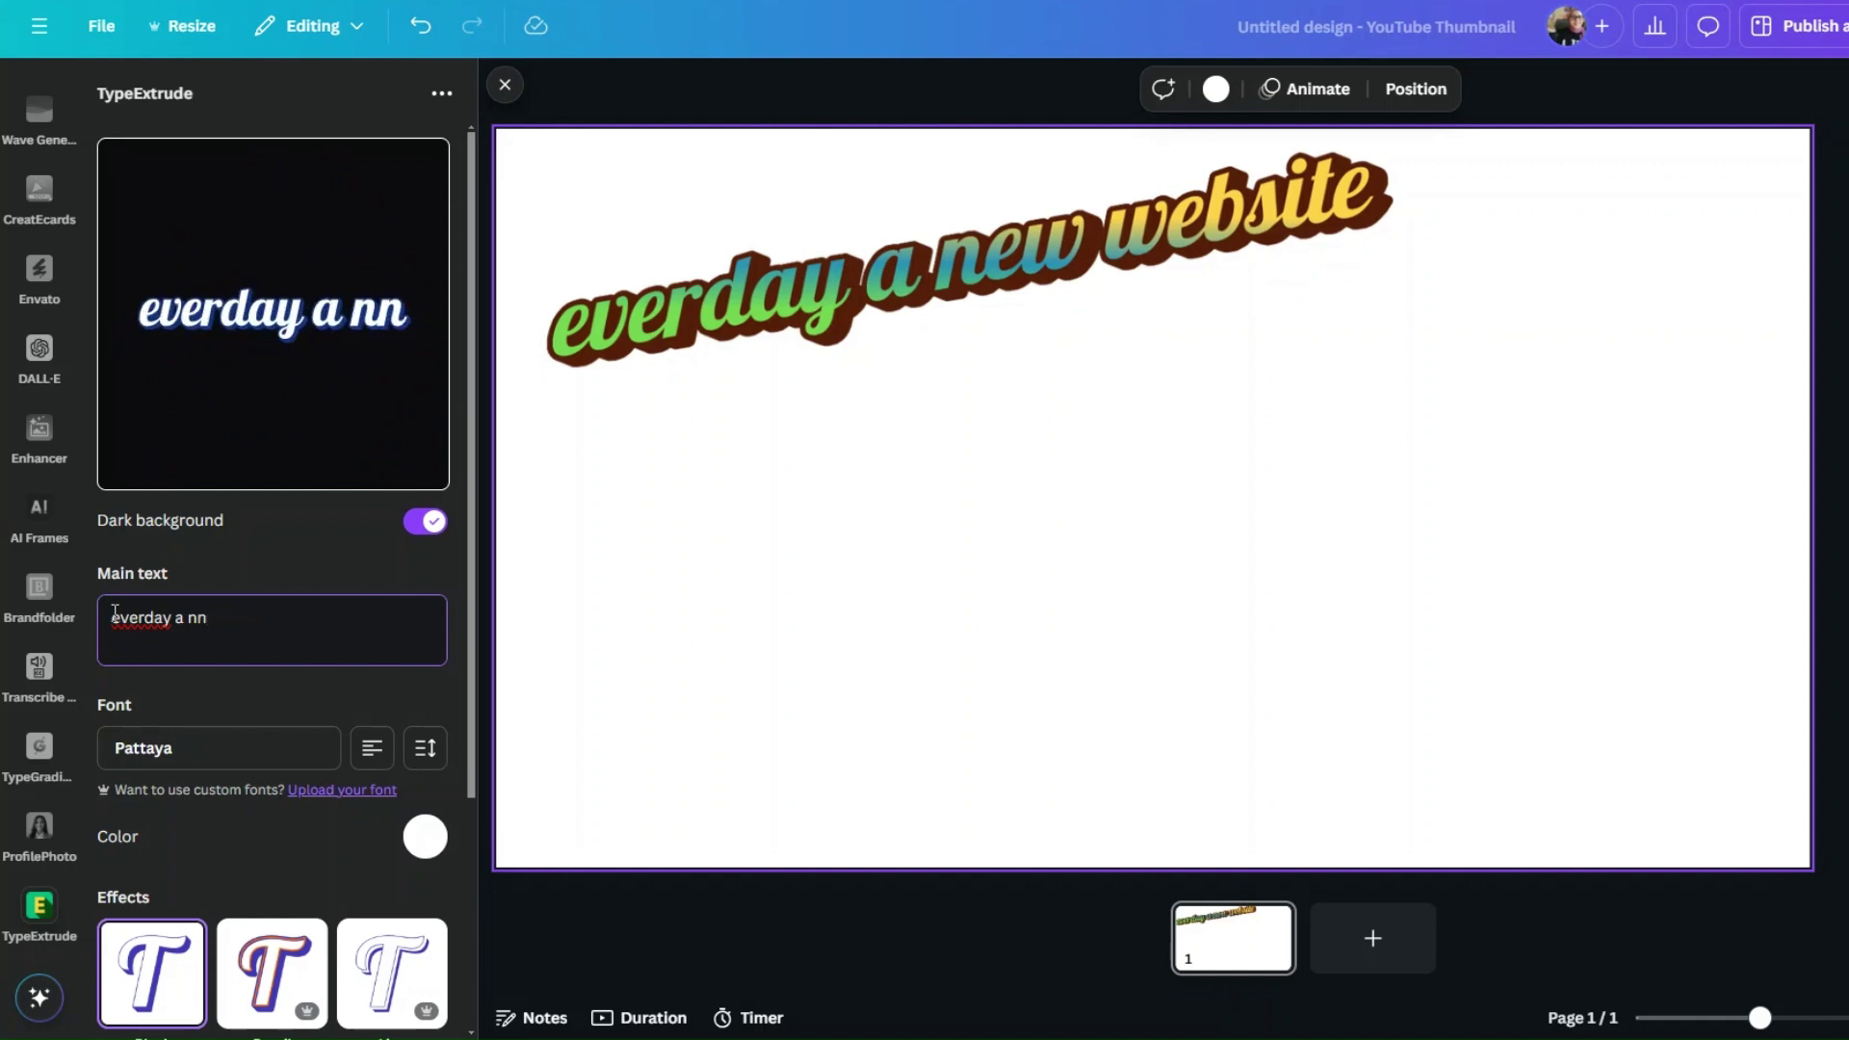
type("we we")
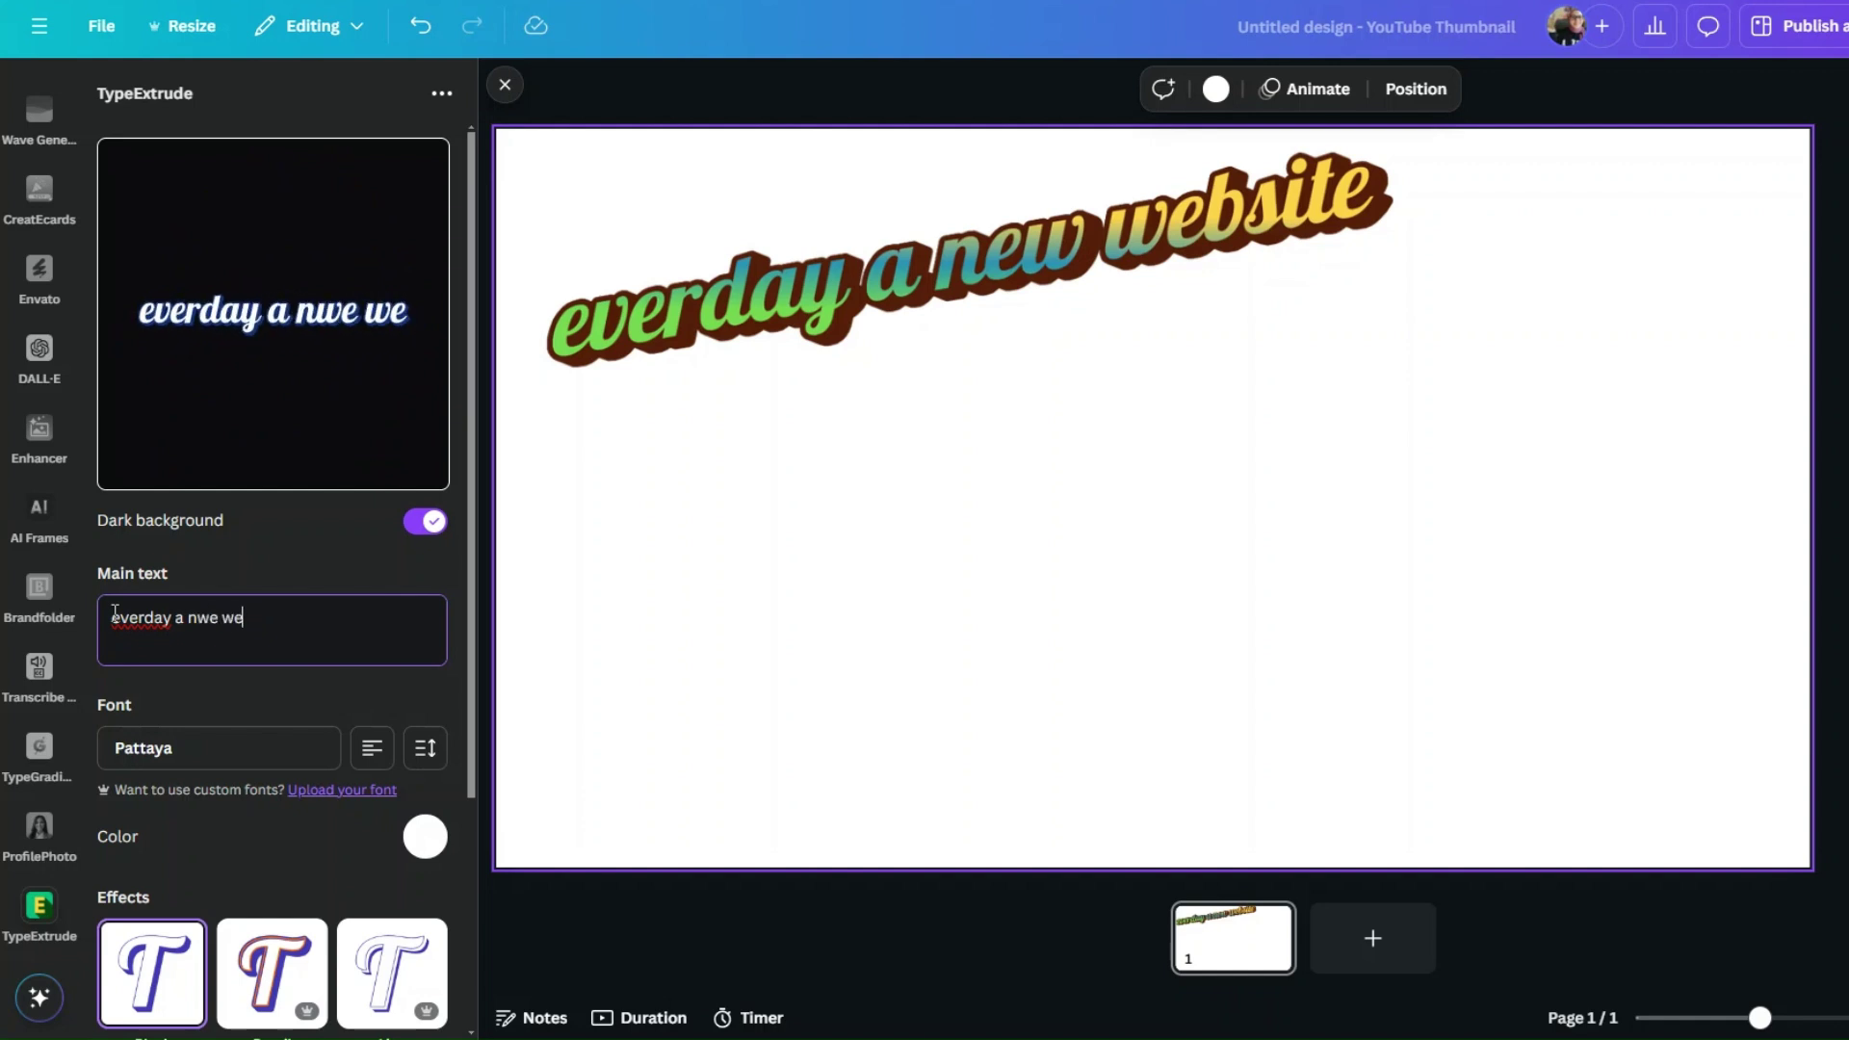
type("bsite")
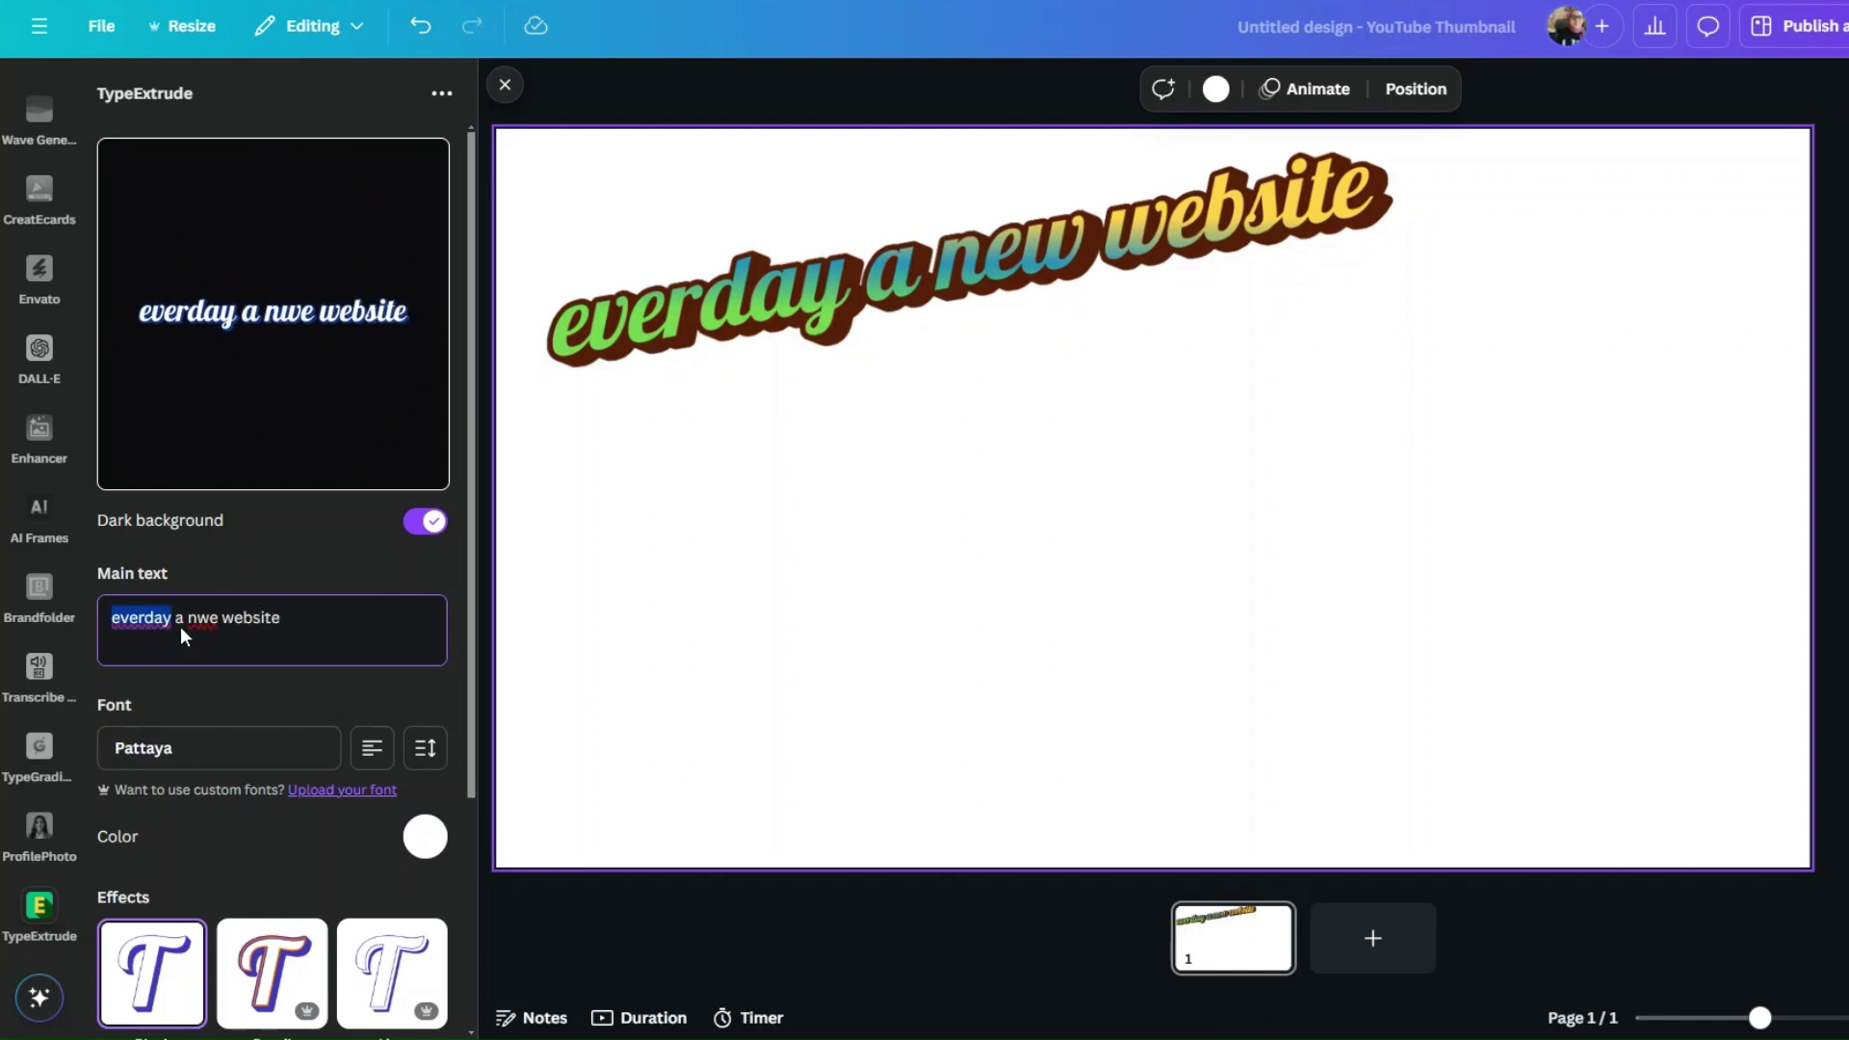
type("everyday")
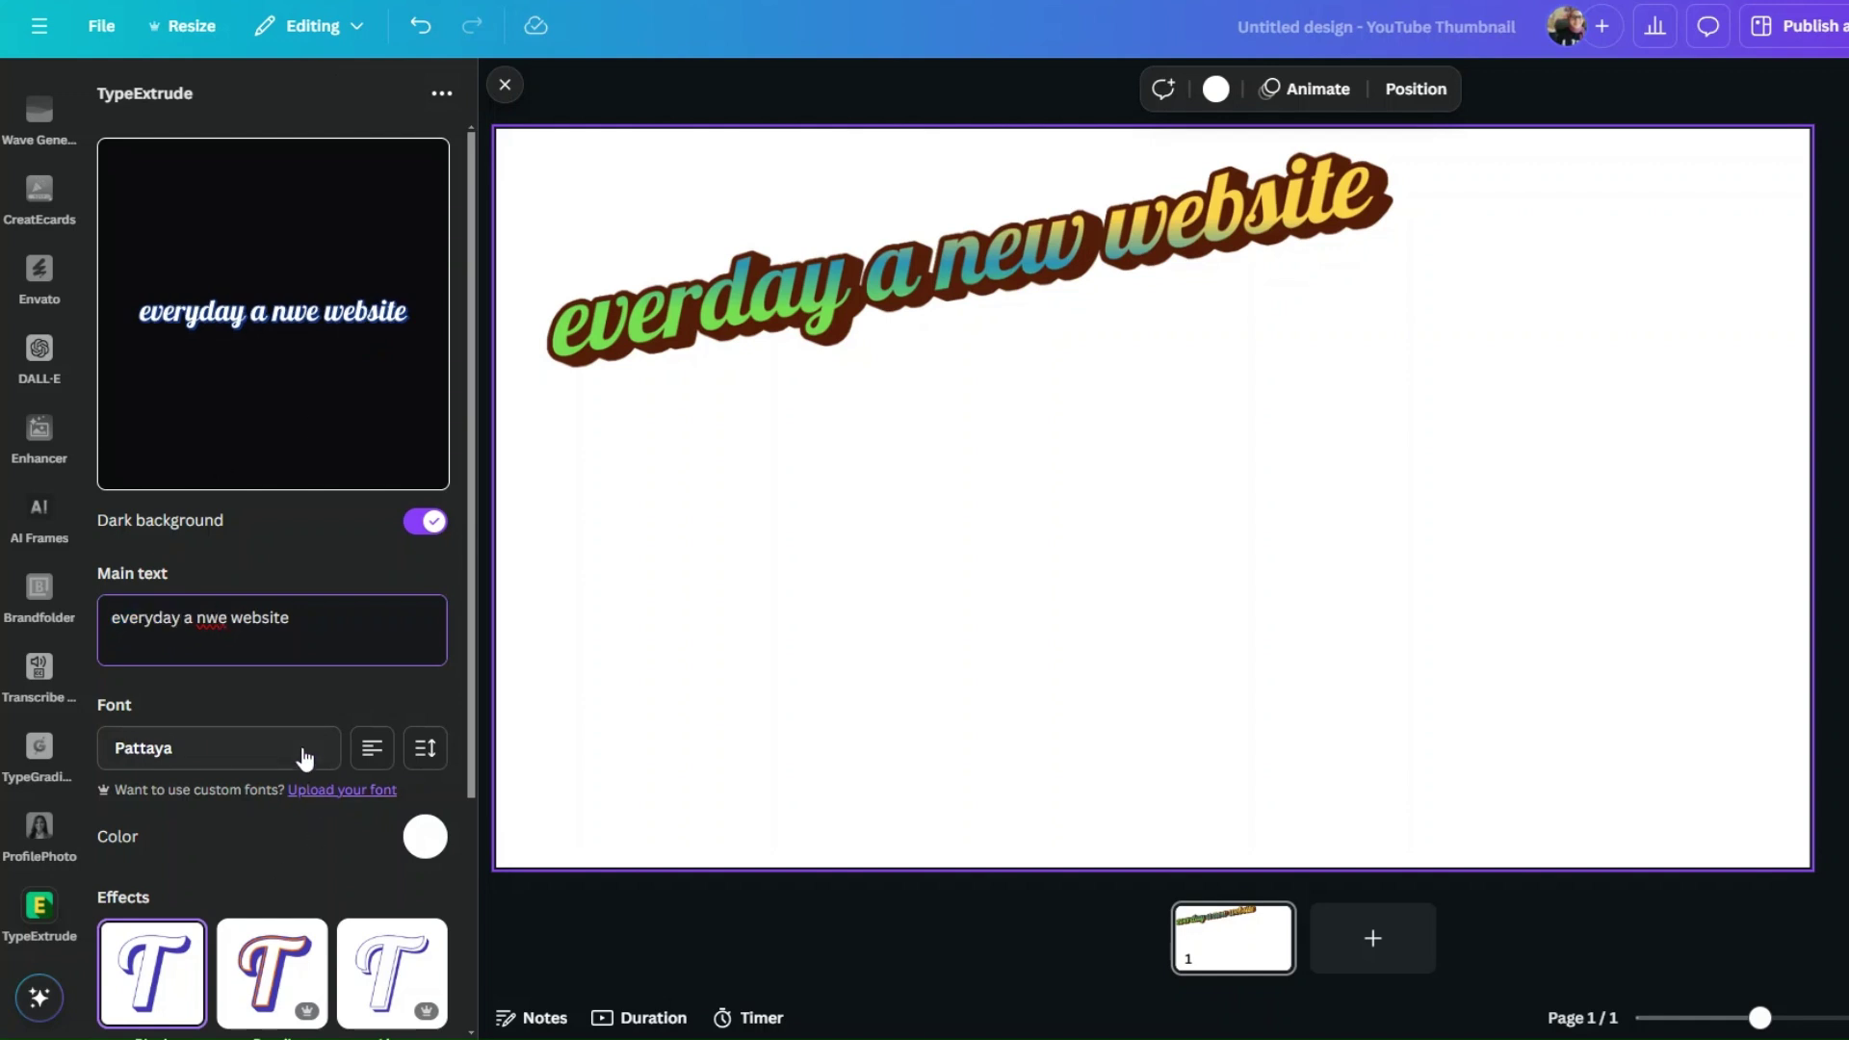
Change the text font to Pirata One and correct "nwe" to "new" in the main text
left_click(231, 756)
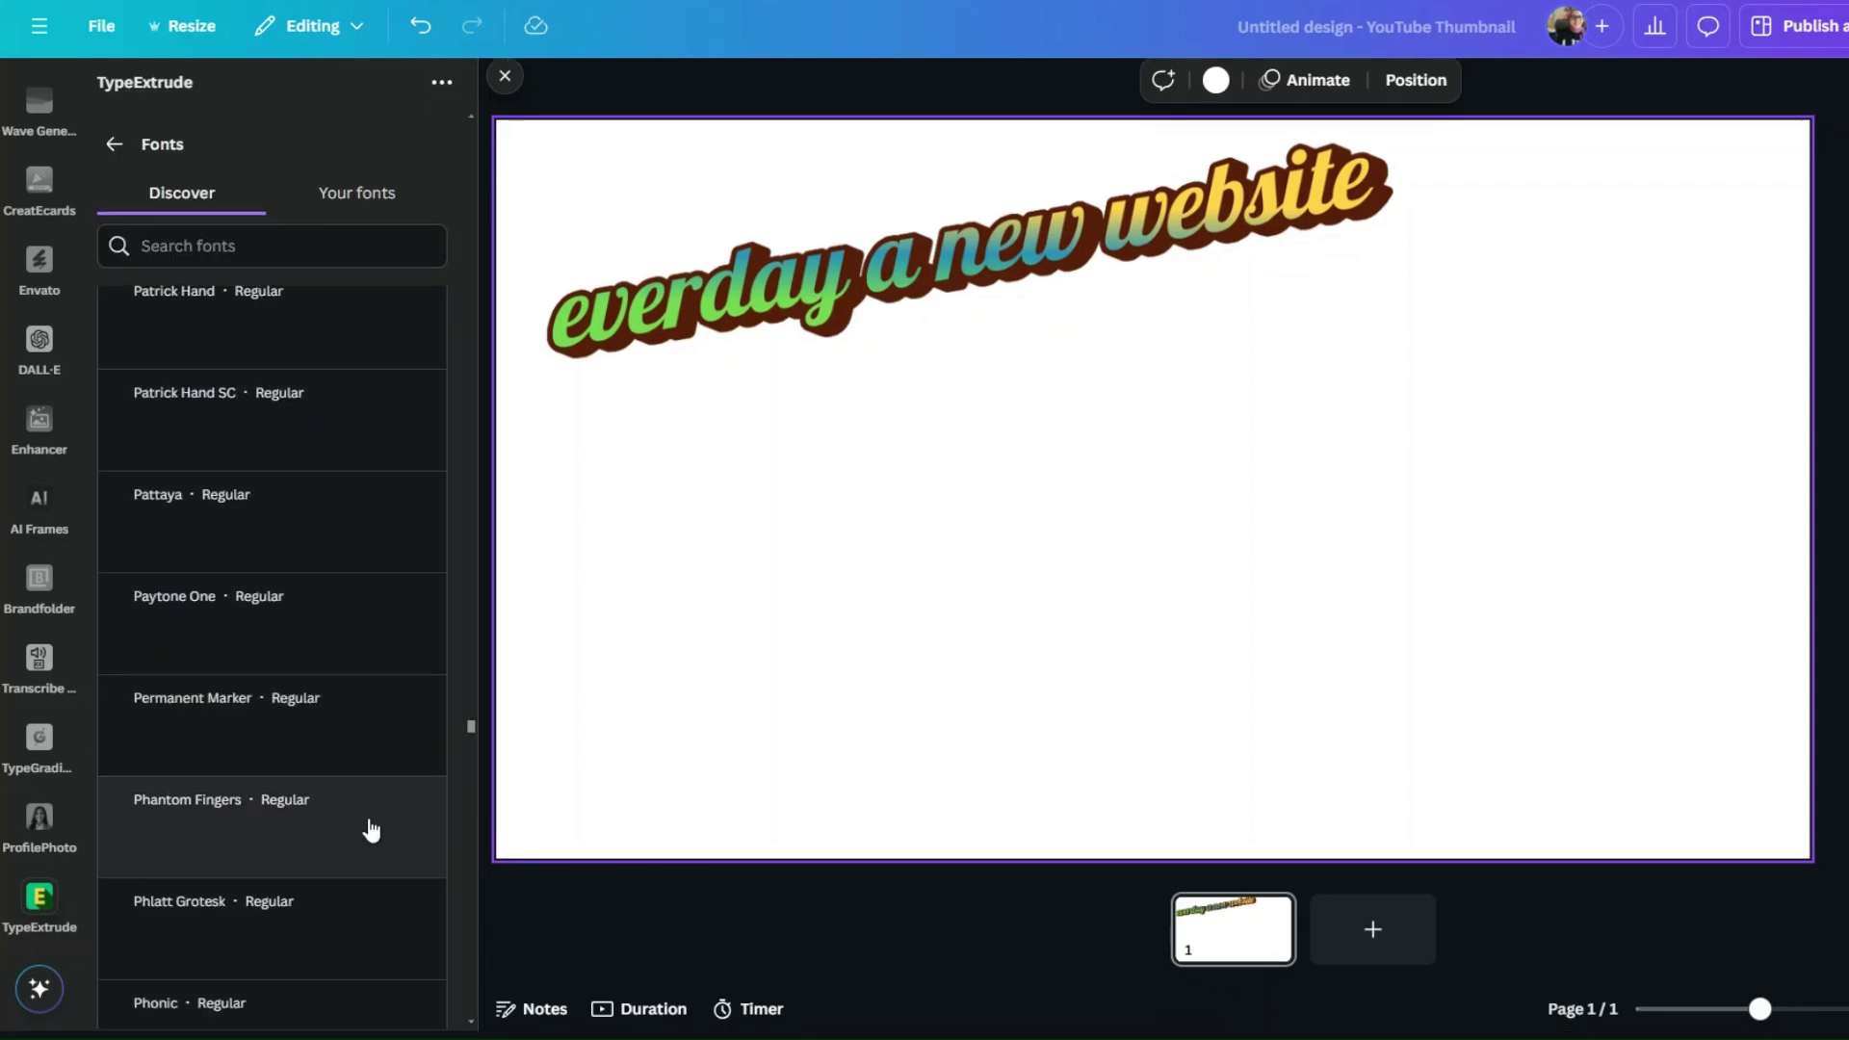
scroll(371, 830, "down", 3)
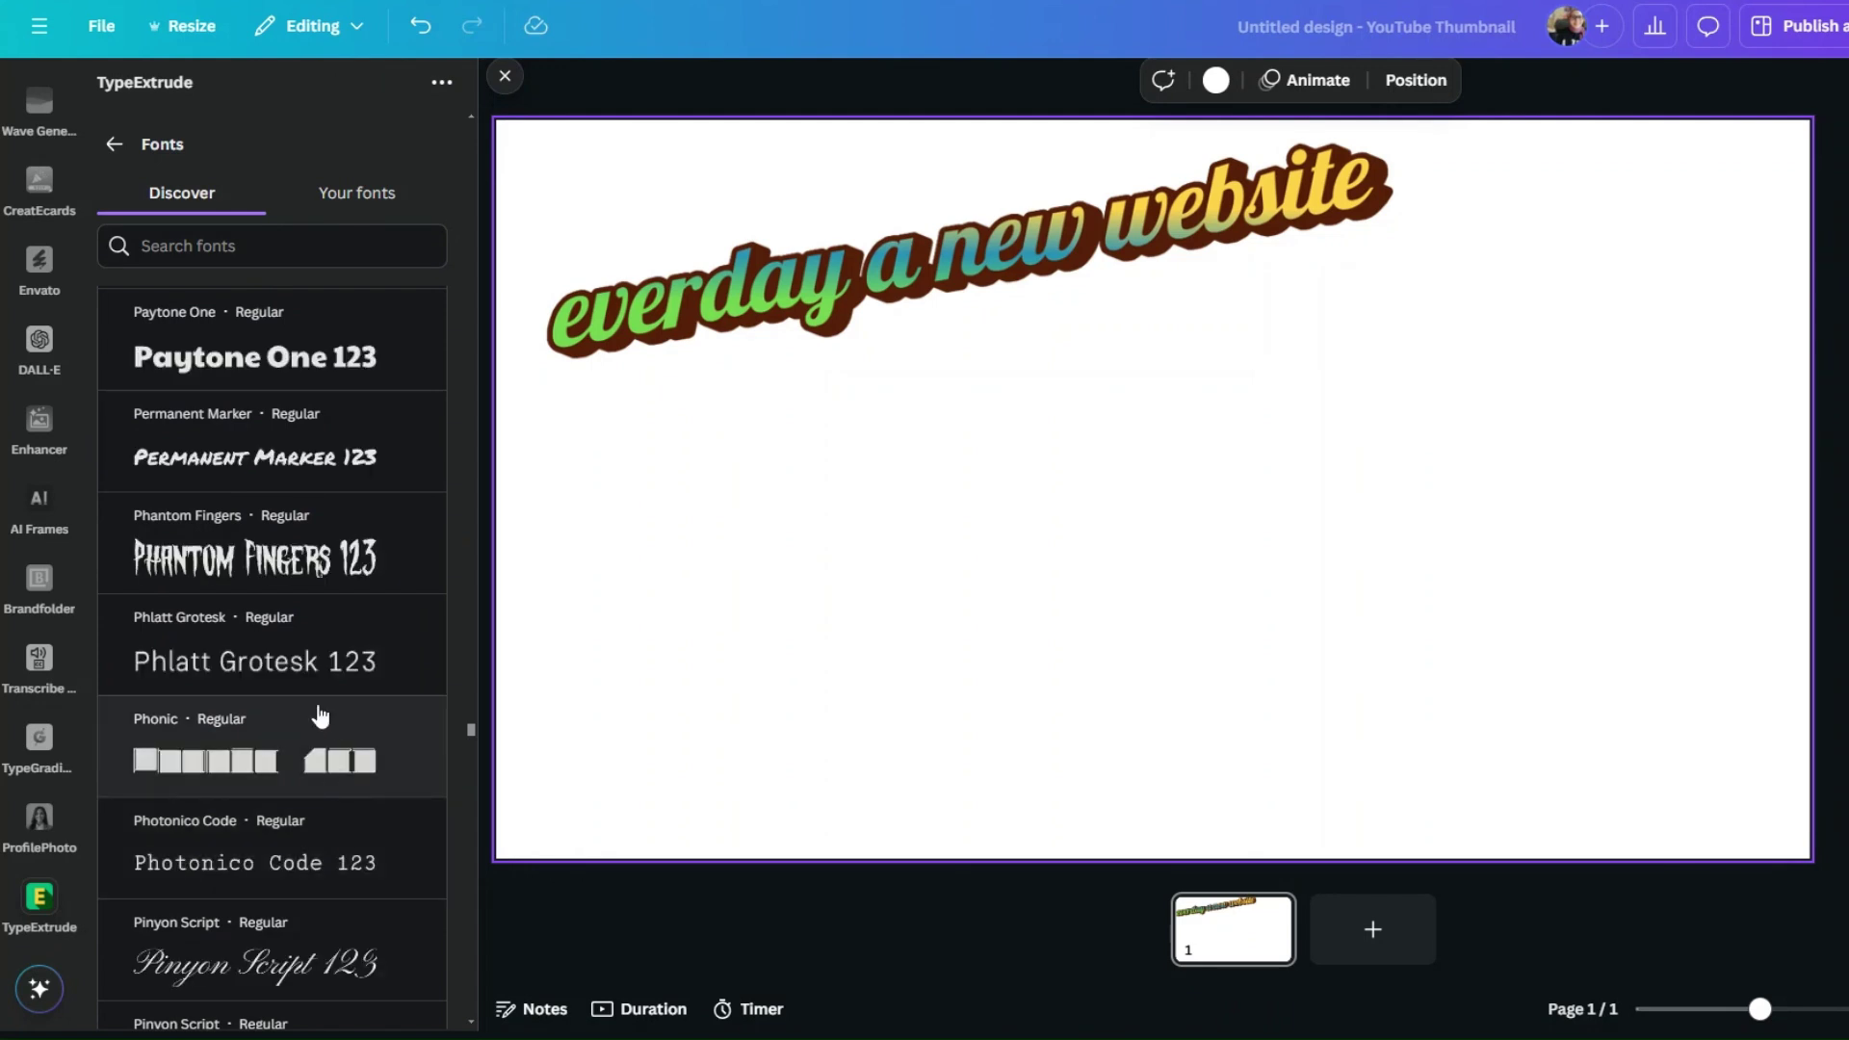
scroll(321, 718, "down", 3)
left_click(352, 836)
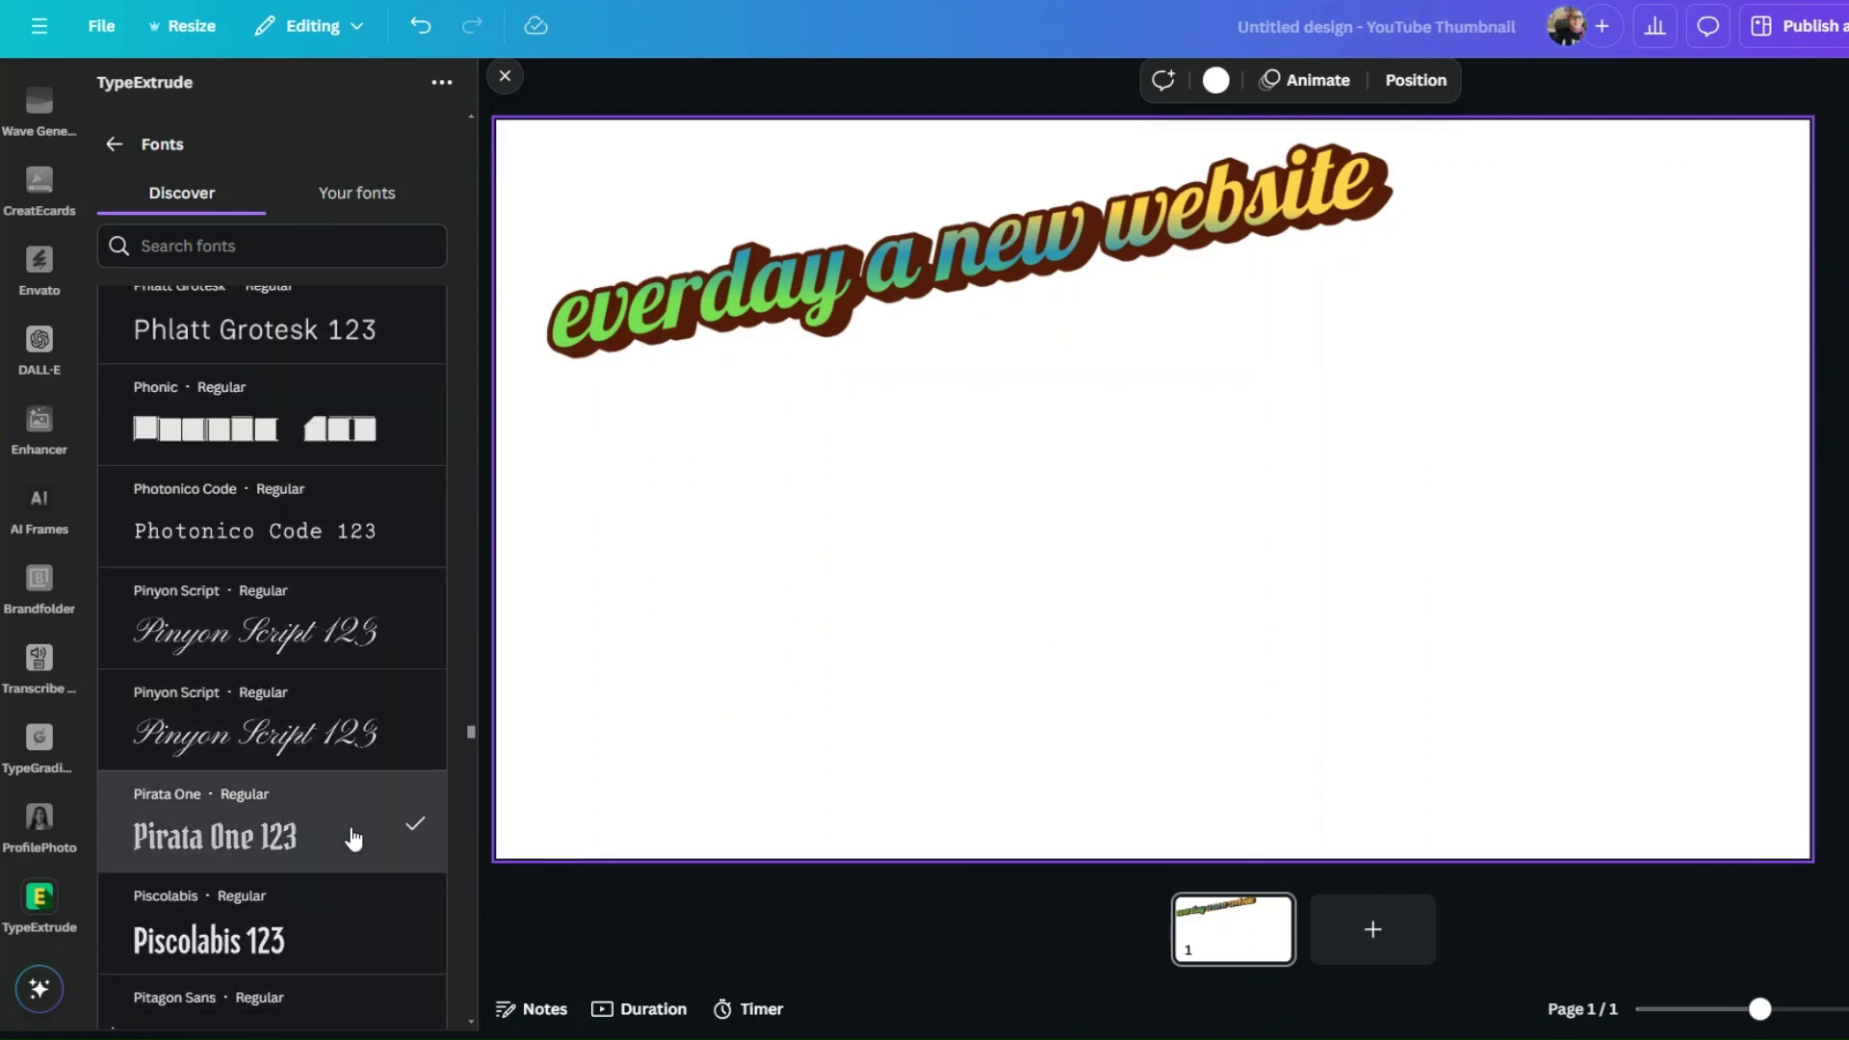
left_click(114, 156)
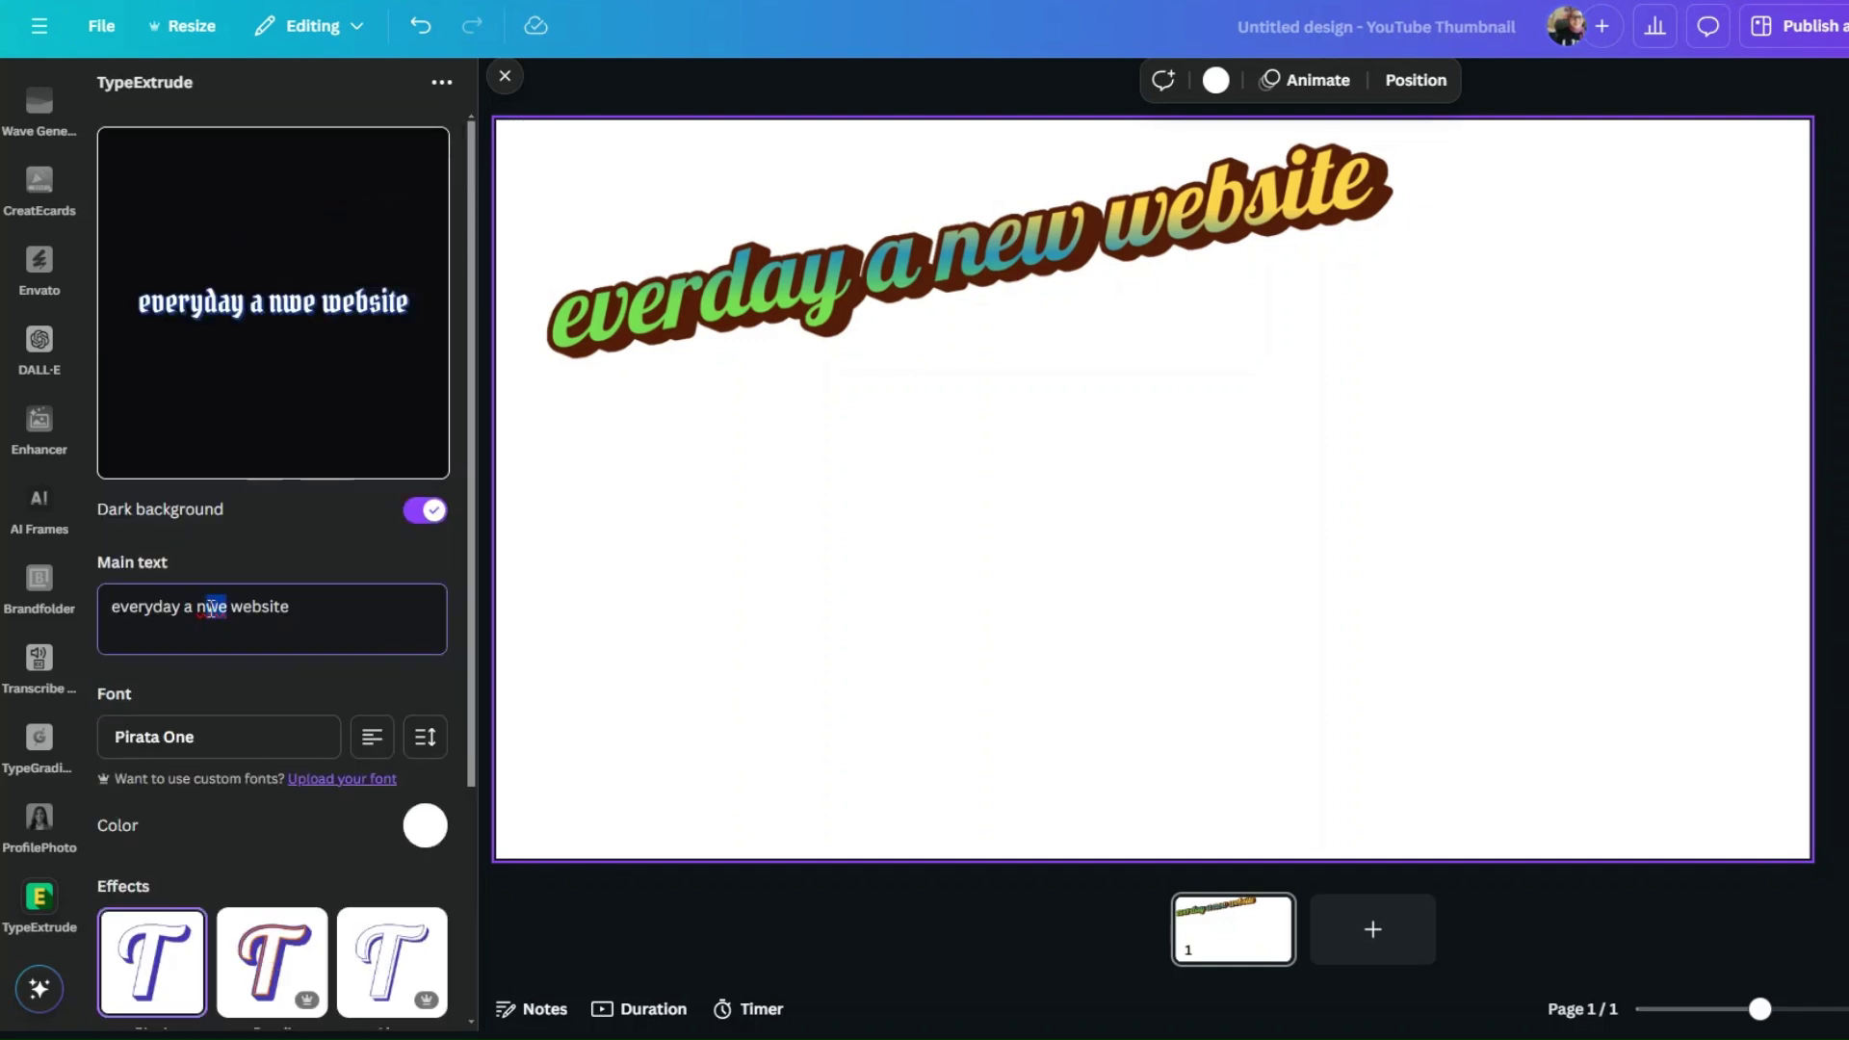
type("ew")
Apply the Detail effect to the extruded text and try to turn on its 3D shadow
scroll(327, 688, "down", 3)
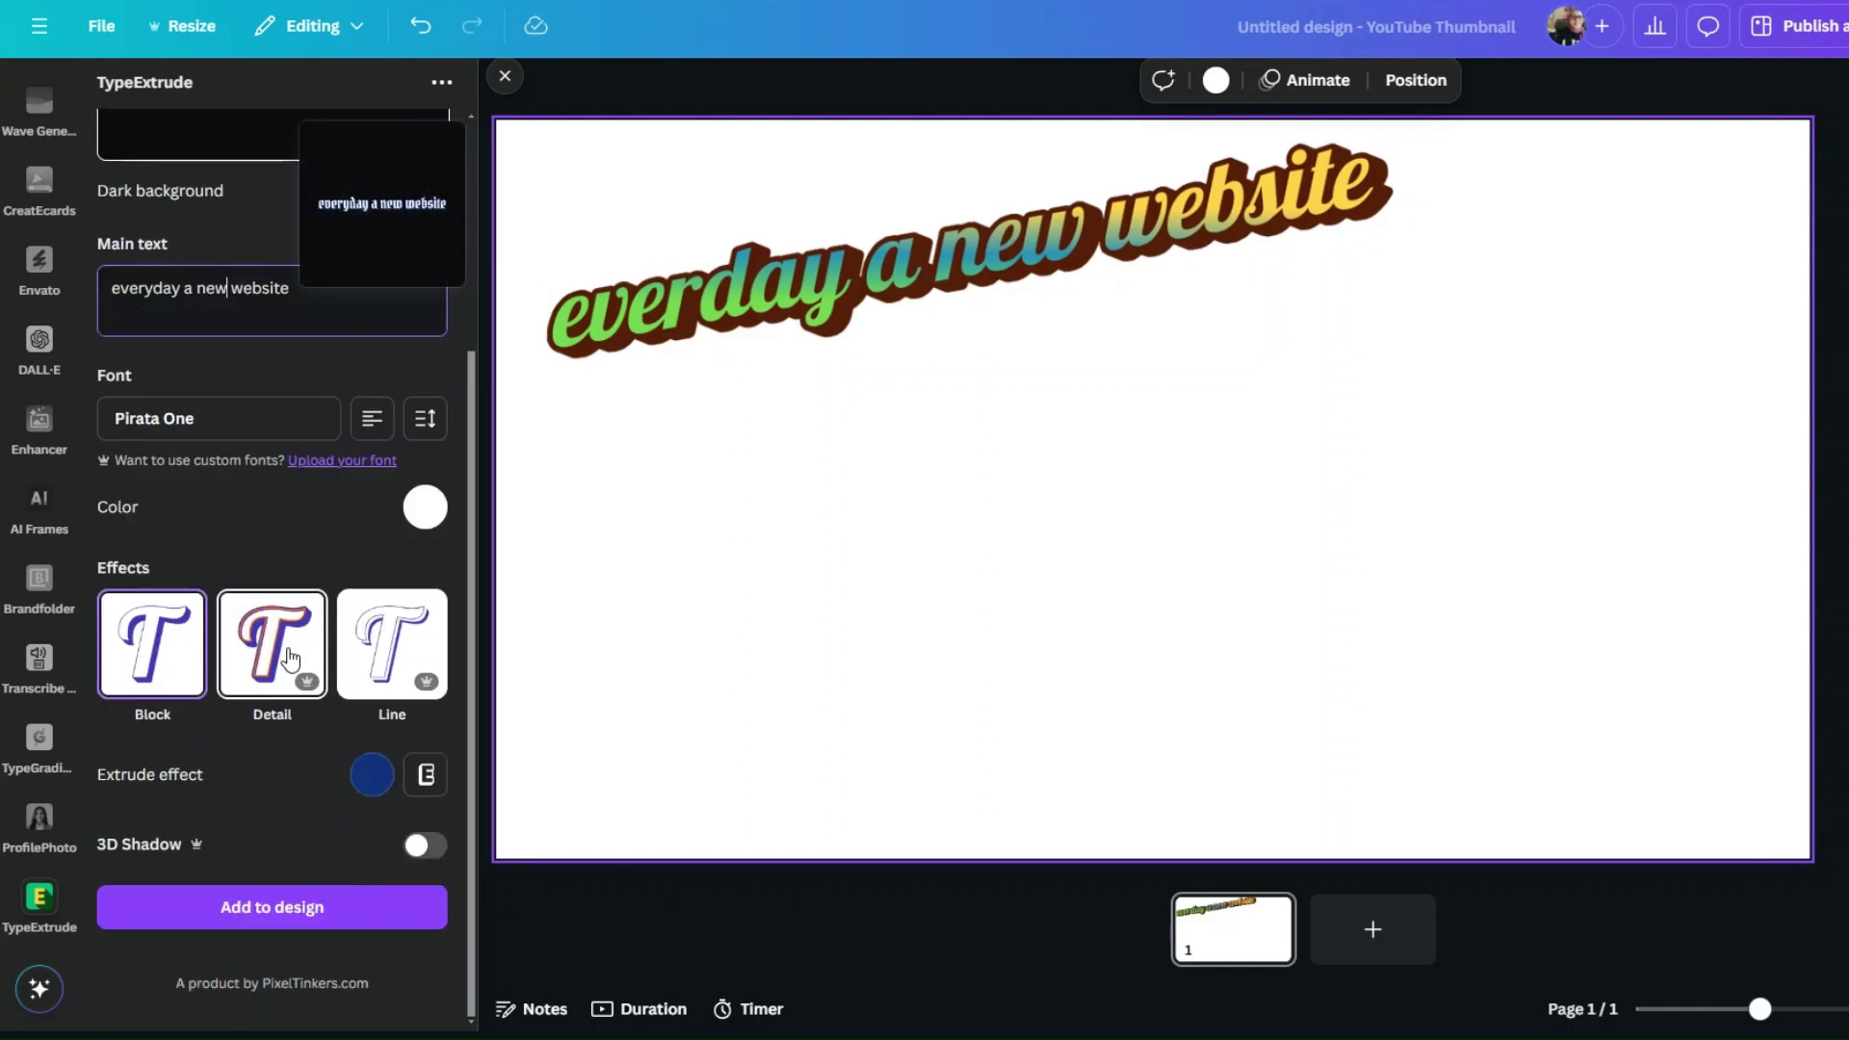
scroll(289, 356, "up", 3)
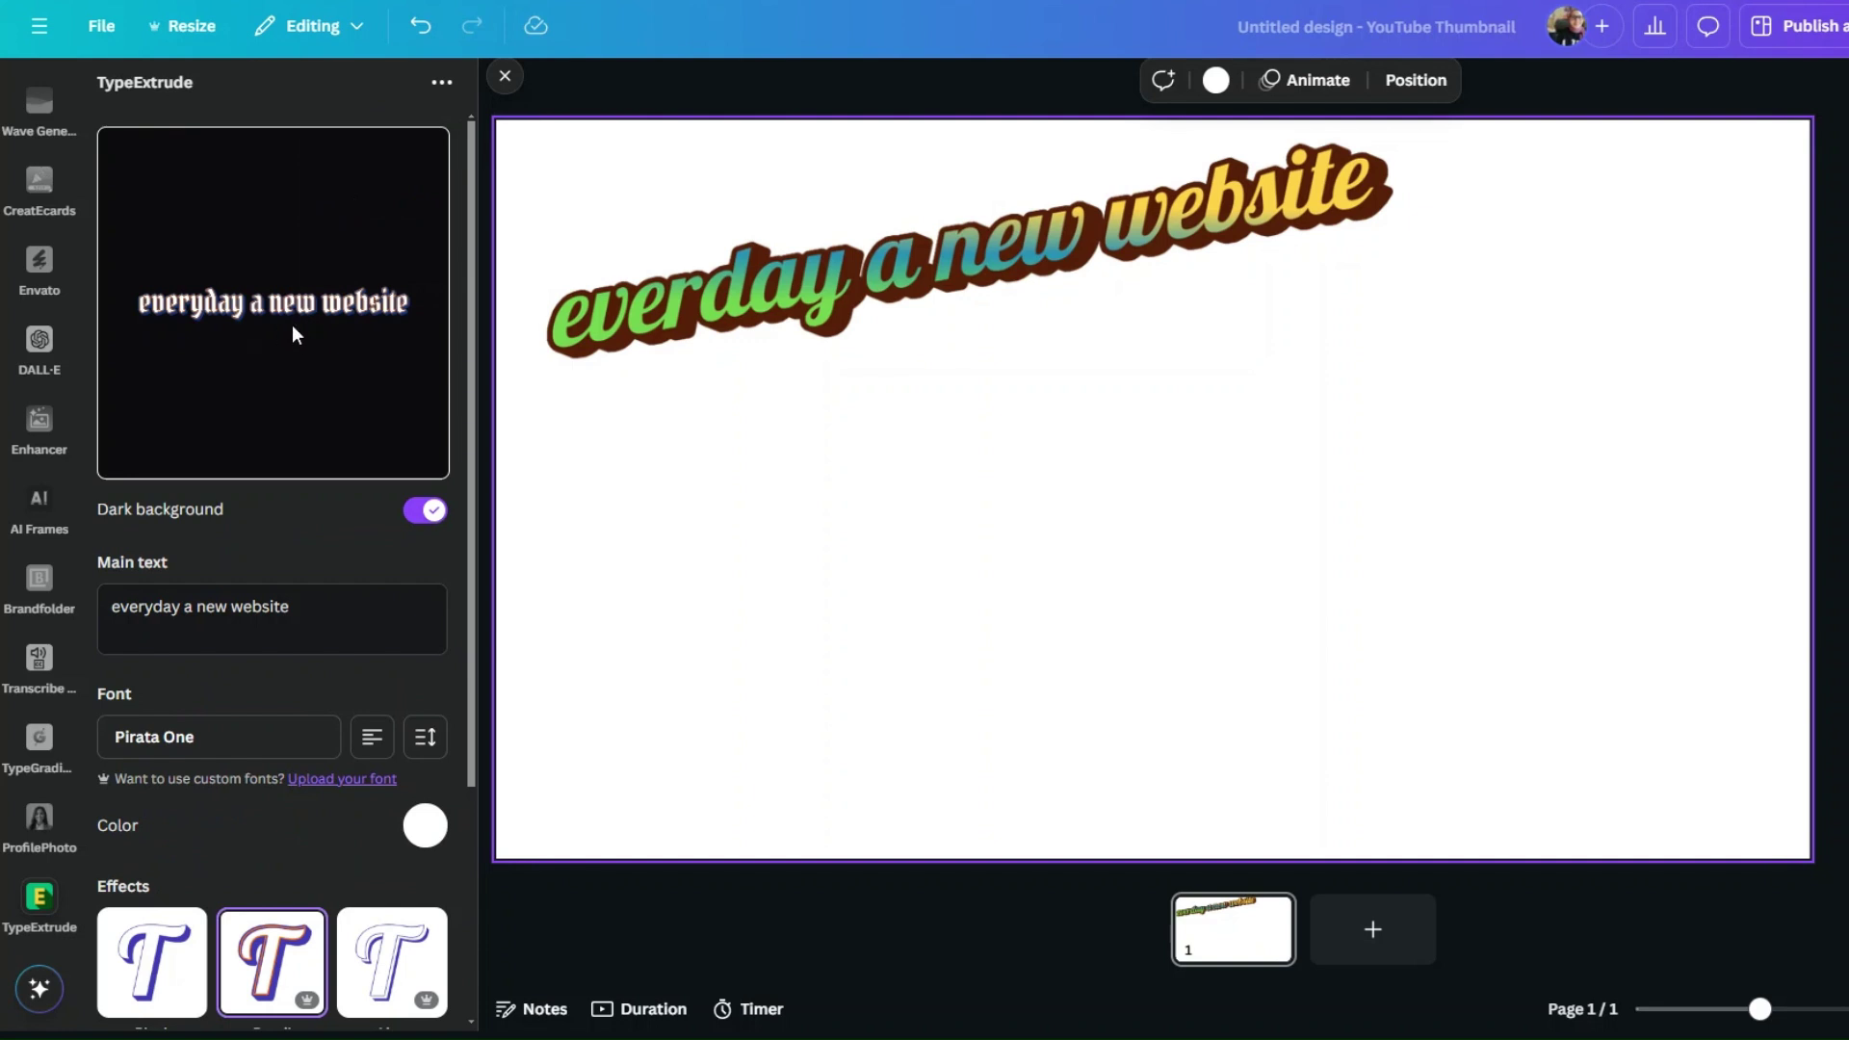
scroll(320, 585, "down", 3)
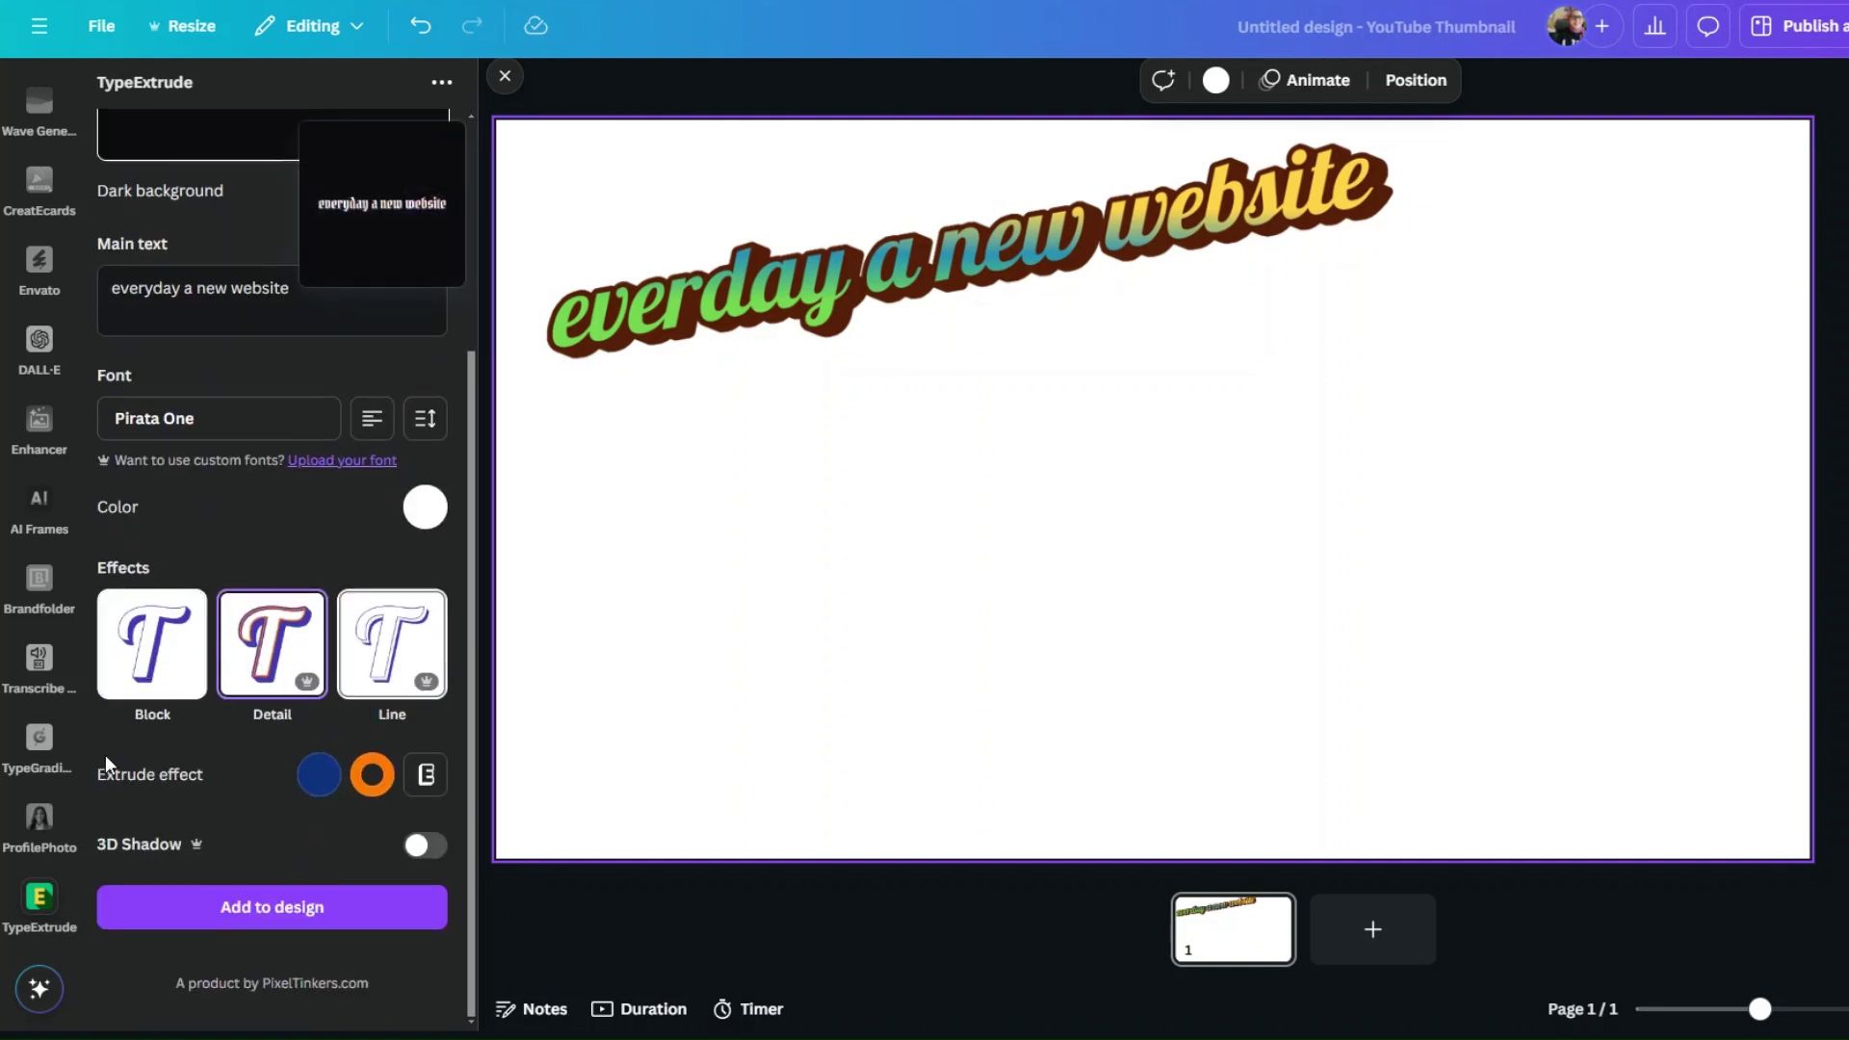
left_click(428, 846)
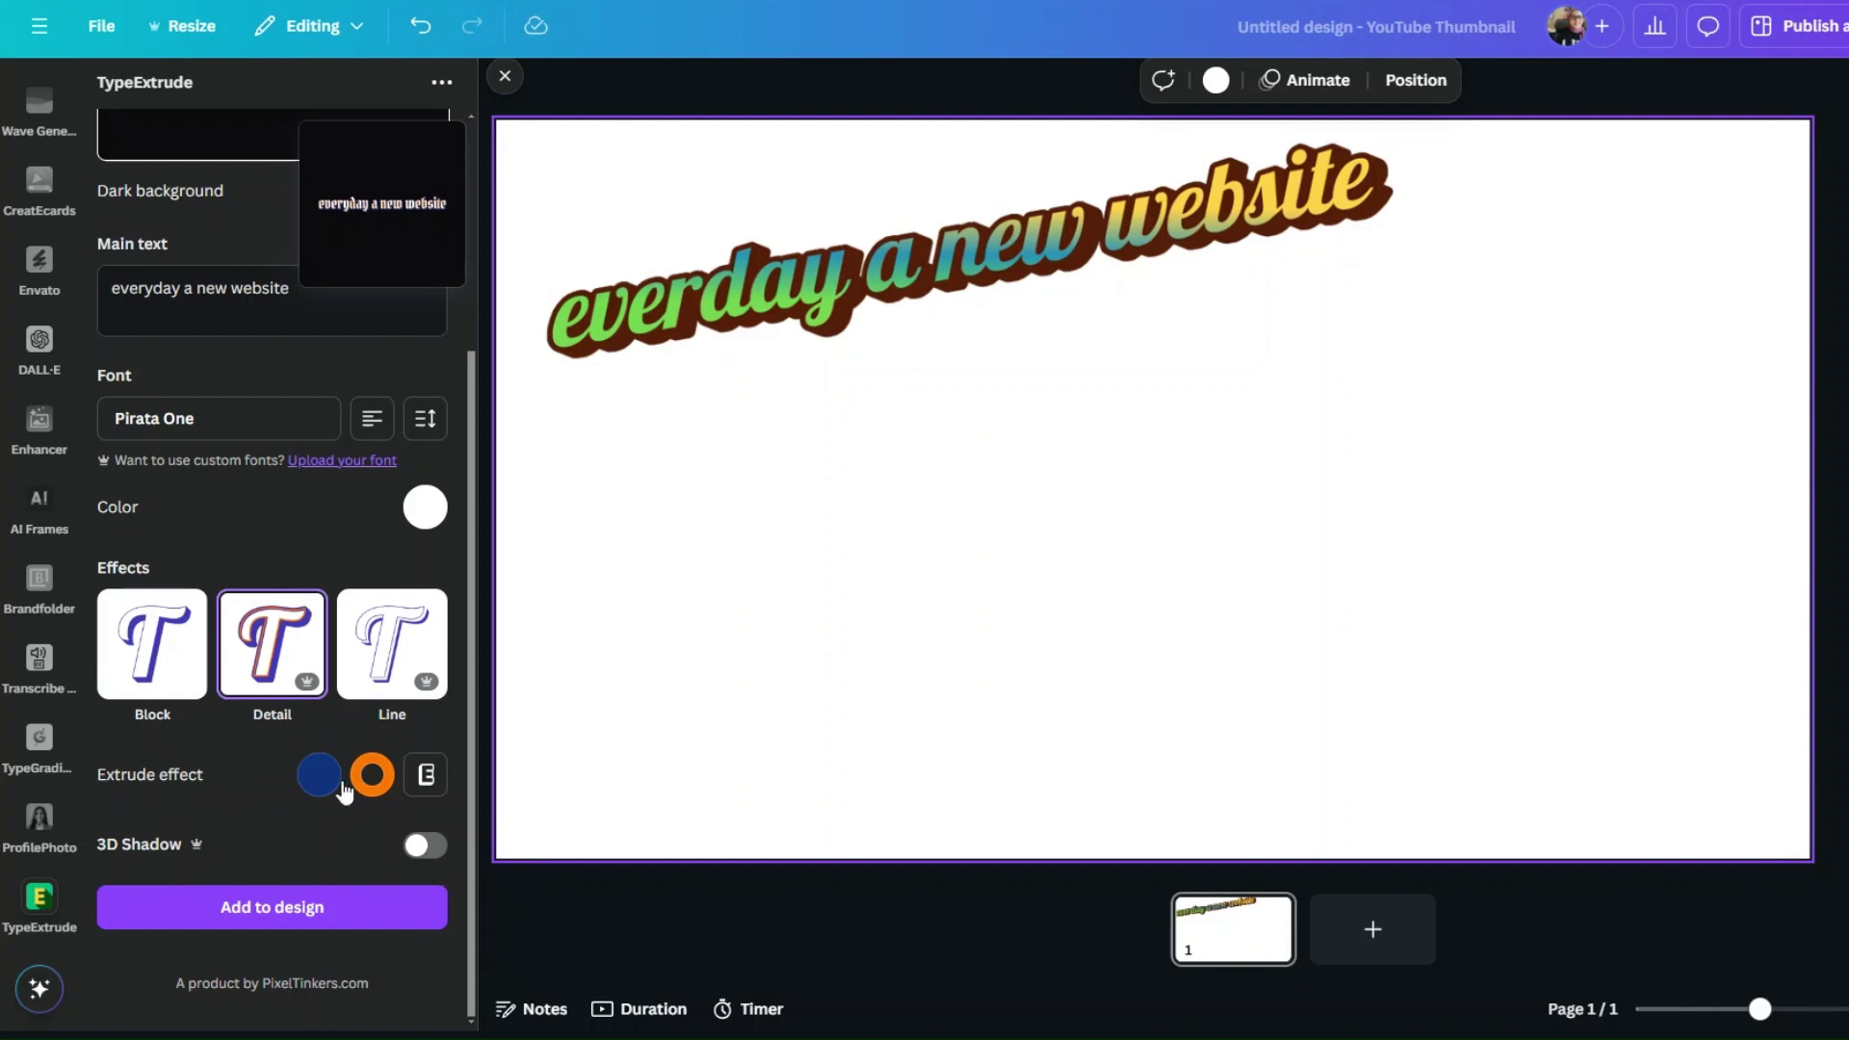
Set the 3D shadow's angle to -7.9 and its opacity to 0.63, and add the extruded text to the design
scroll(339, 790, "down", 3)
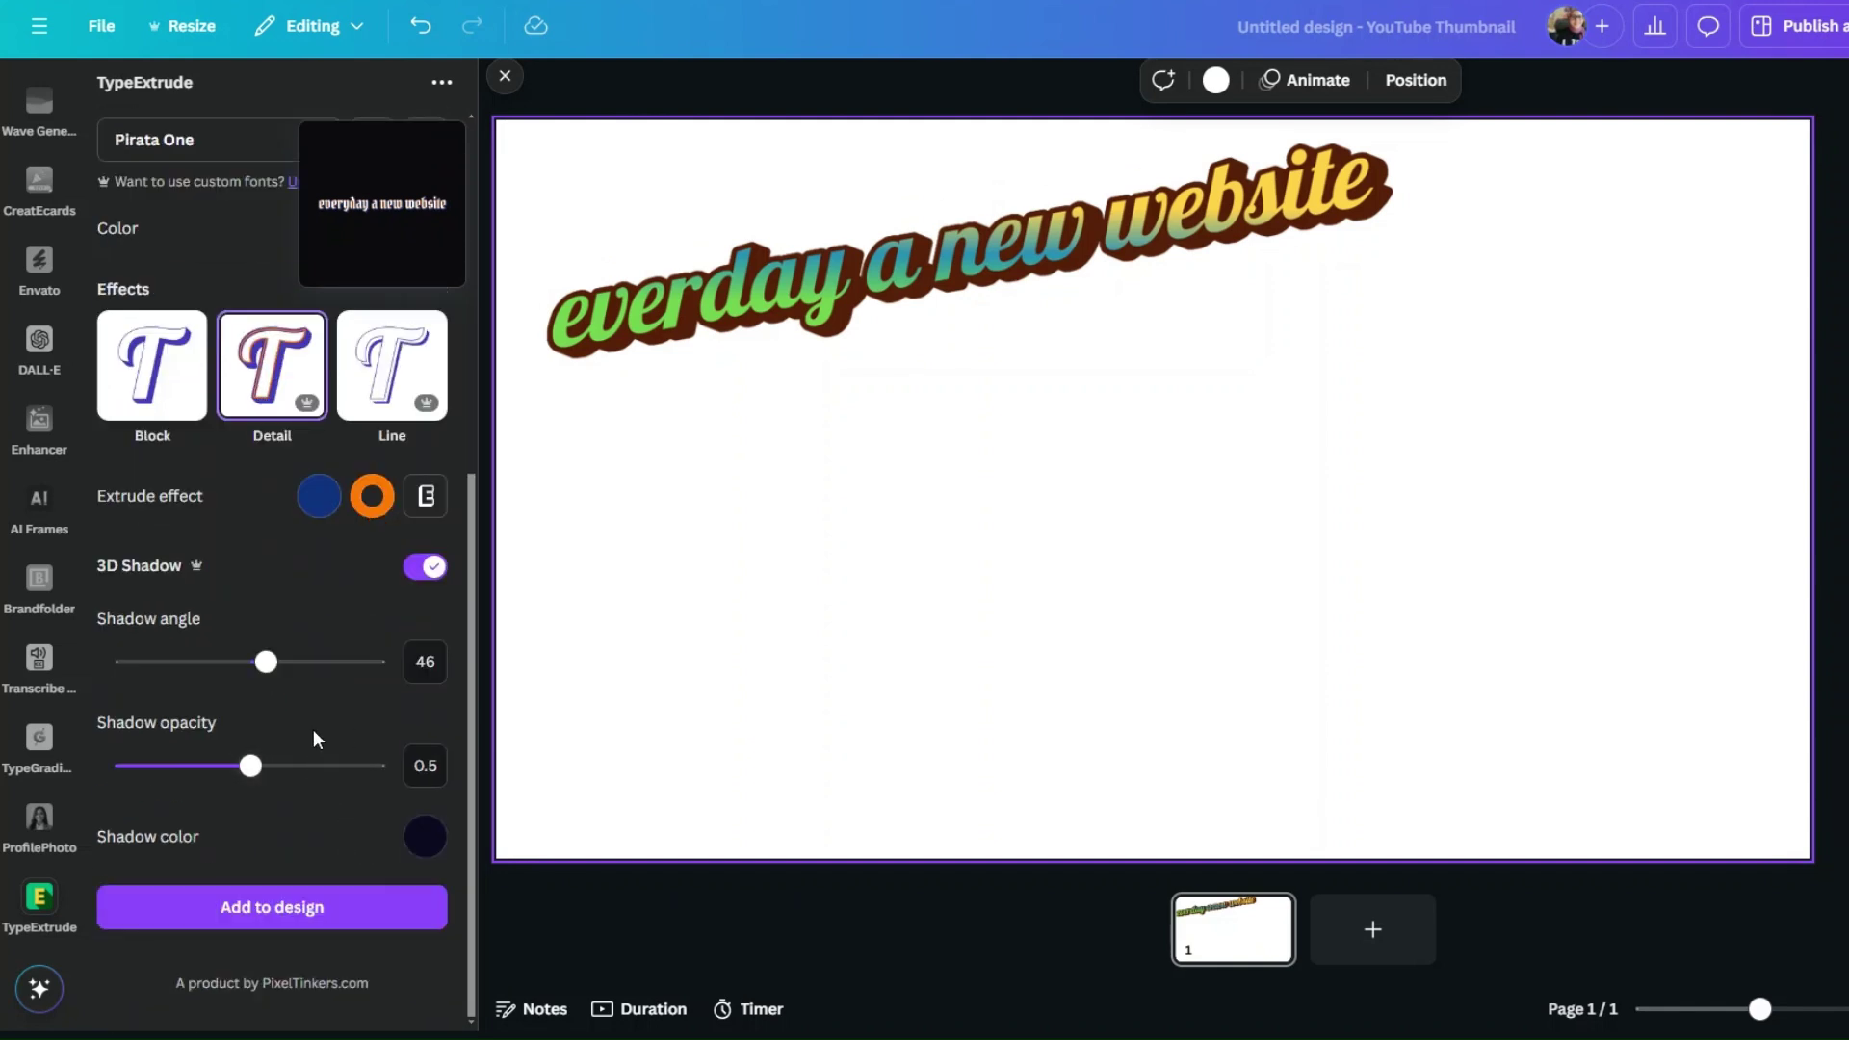
left_click(275, 666)
left_click_drag(249, 768, 297, 764)
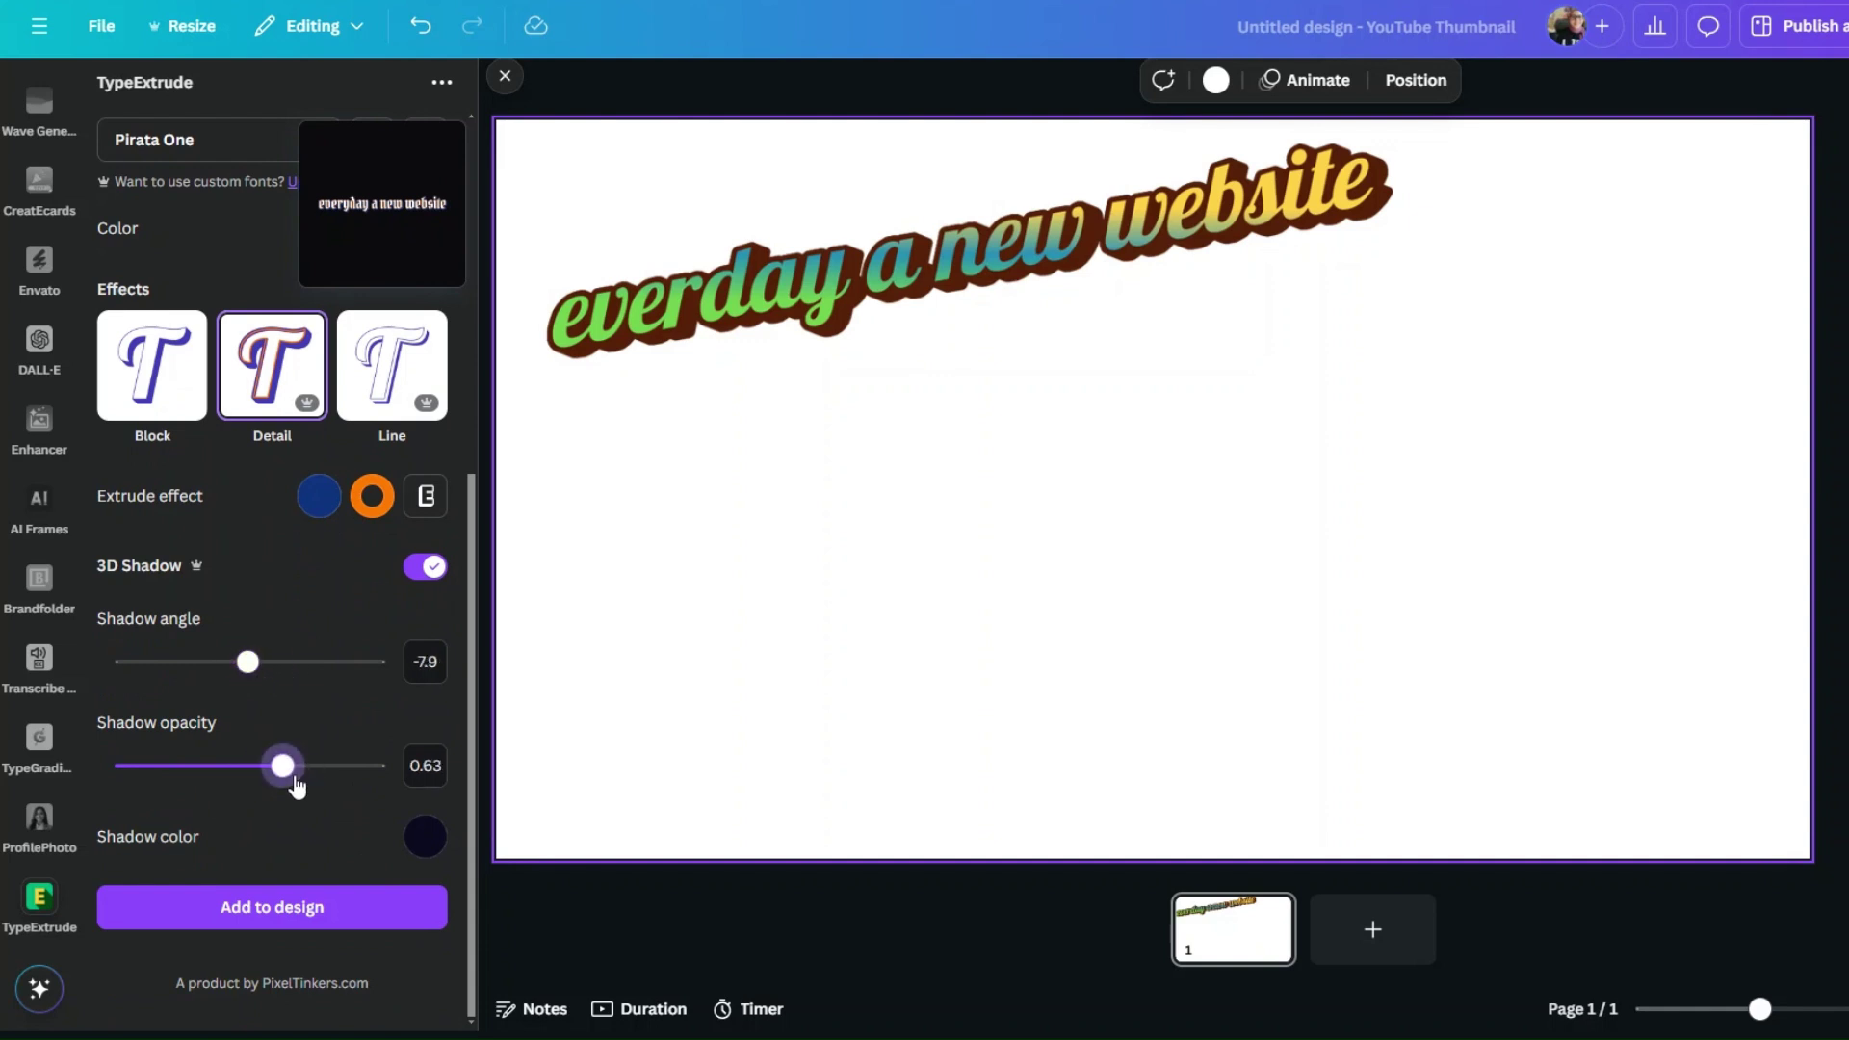
left_click(291, 907)
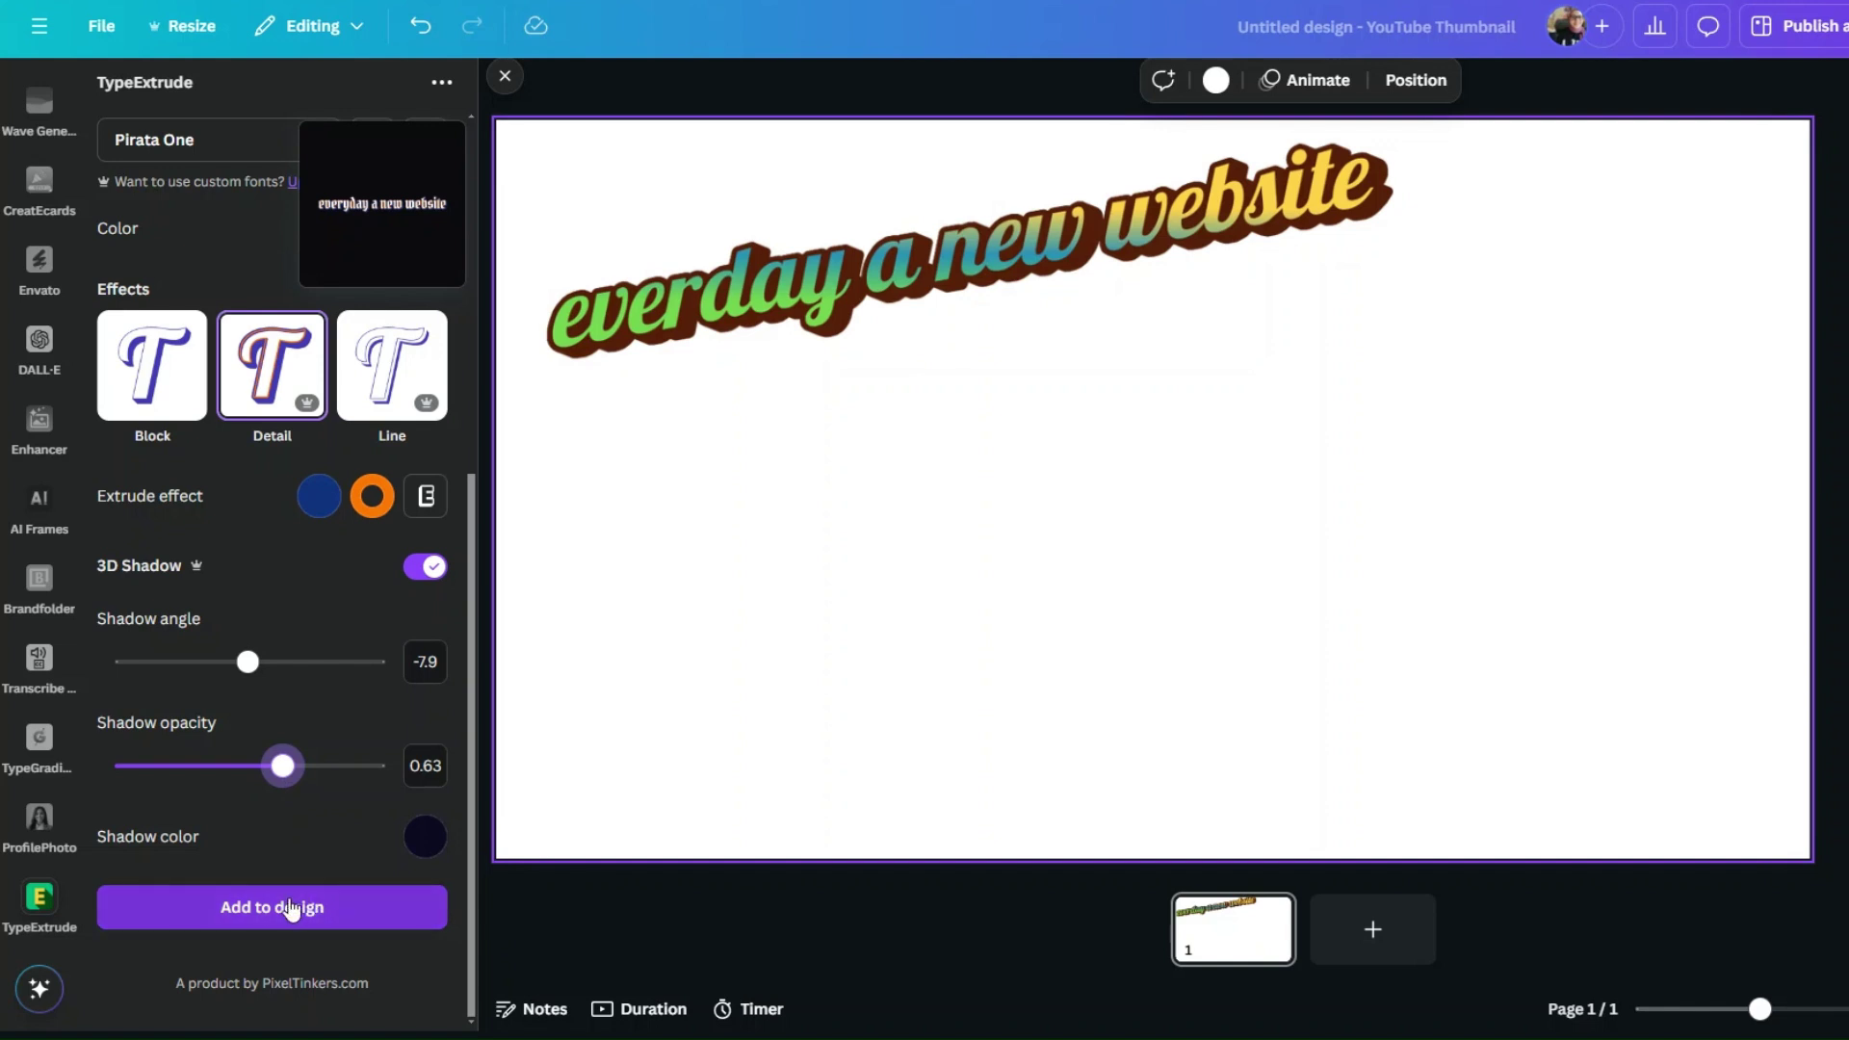
left_click(287, 913)
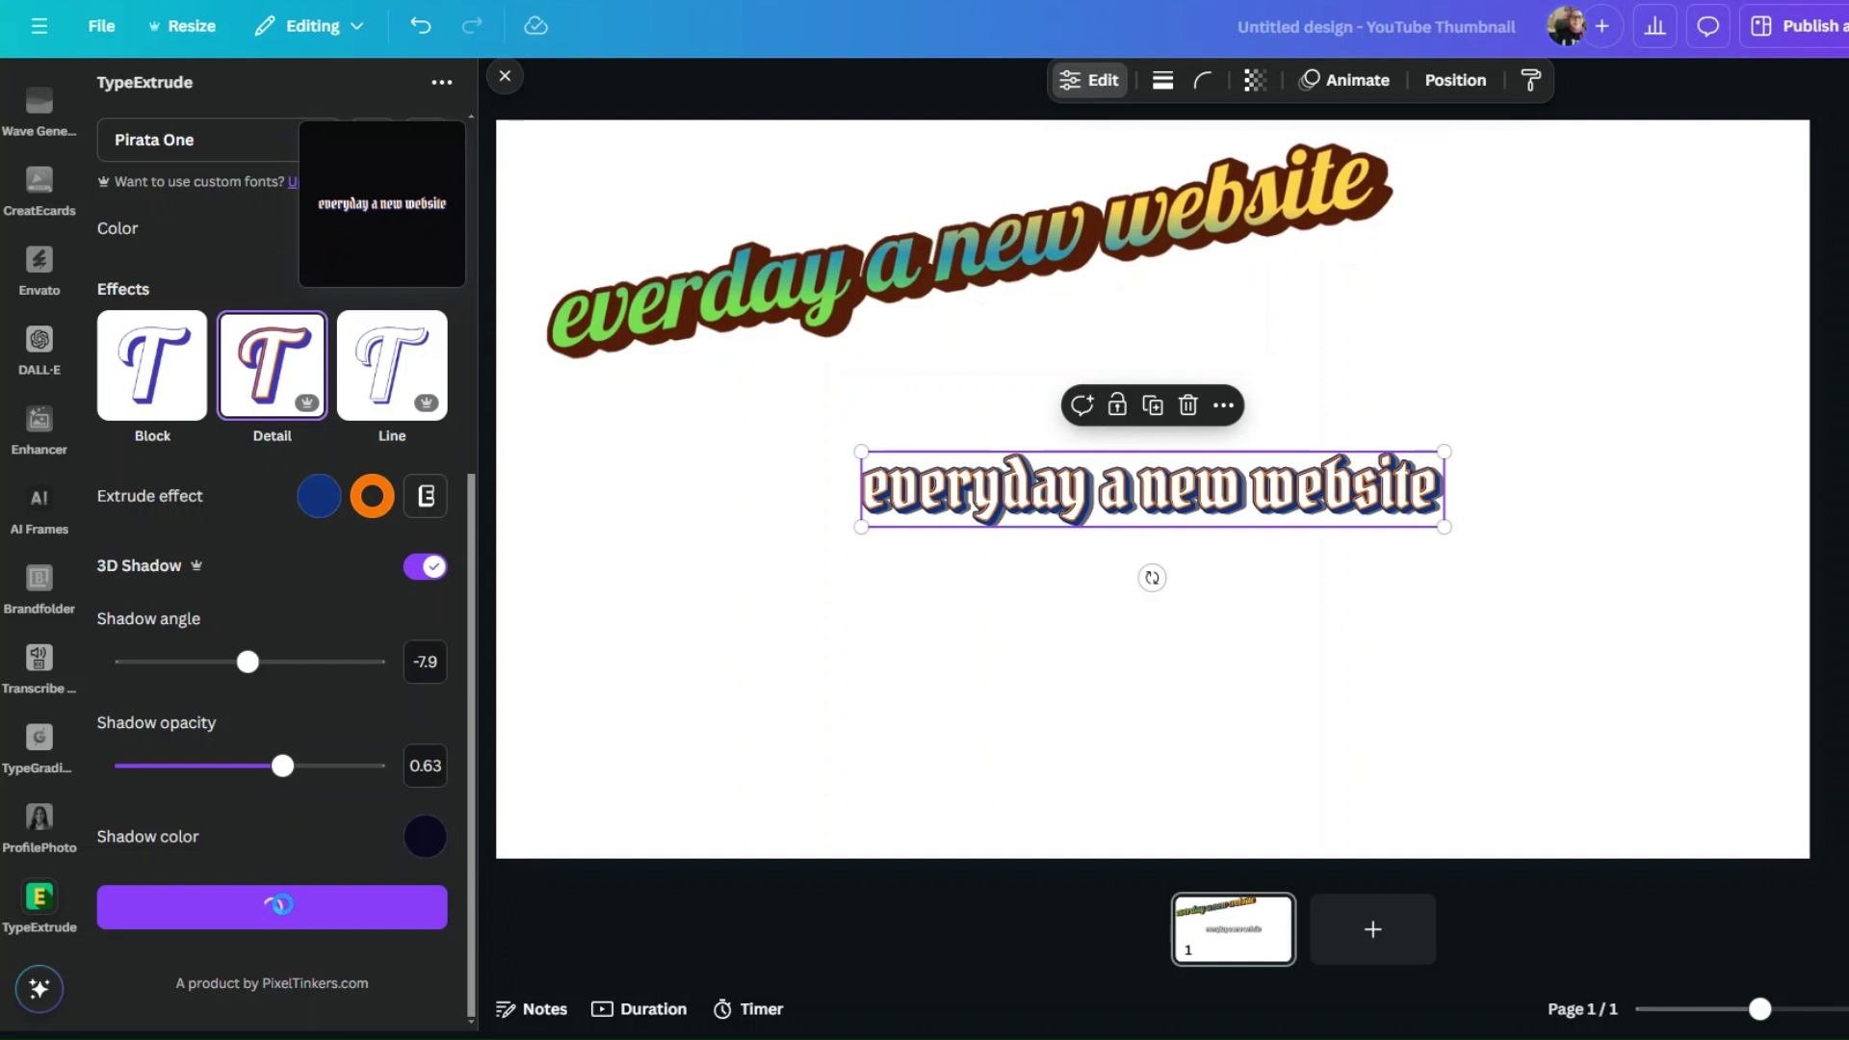
Enlarge the extruded text to about two-thirds of the page width and place it below the first text, near the page's right edge
left_click_drag(1455, 450, 1709, 412)
left_click(1544, 586)
left_click_drag(1401, 472, 1347, 467)
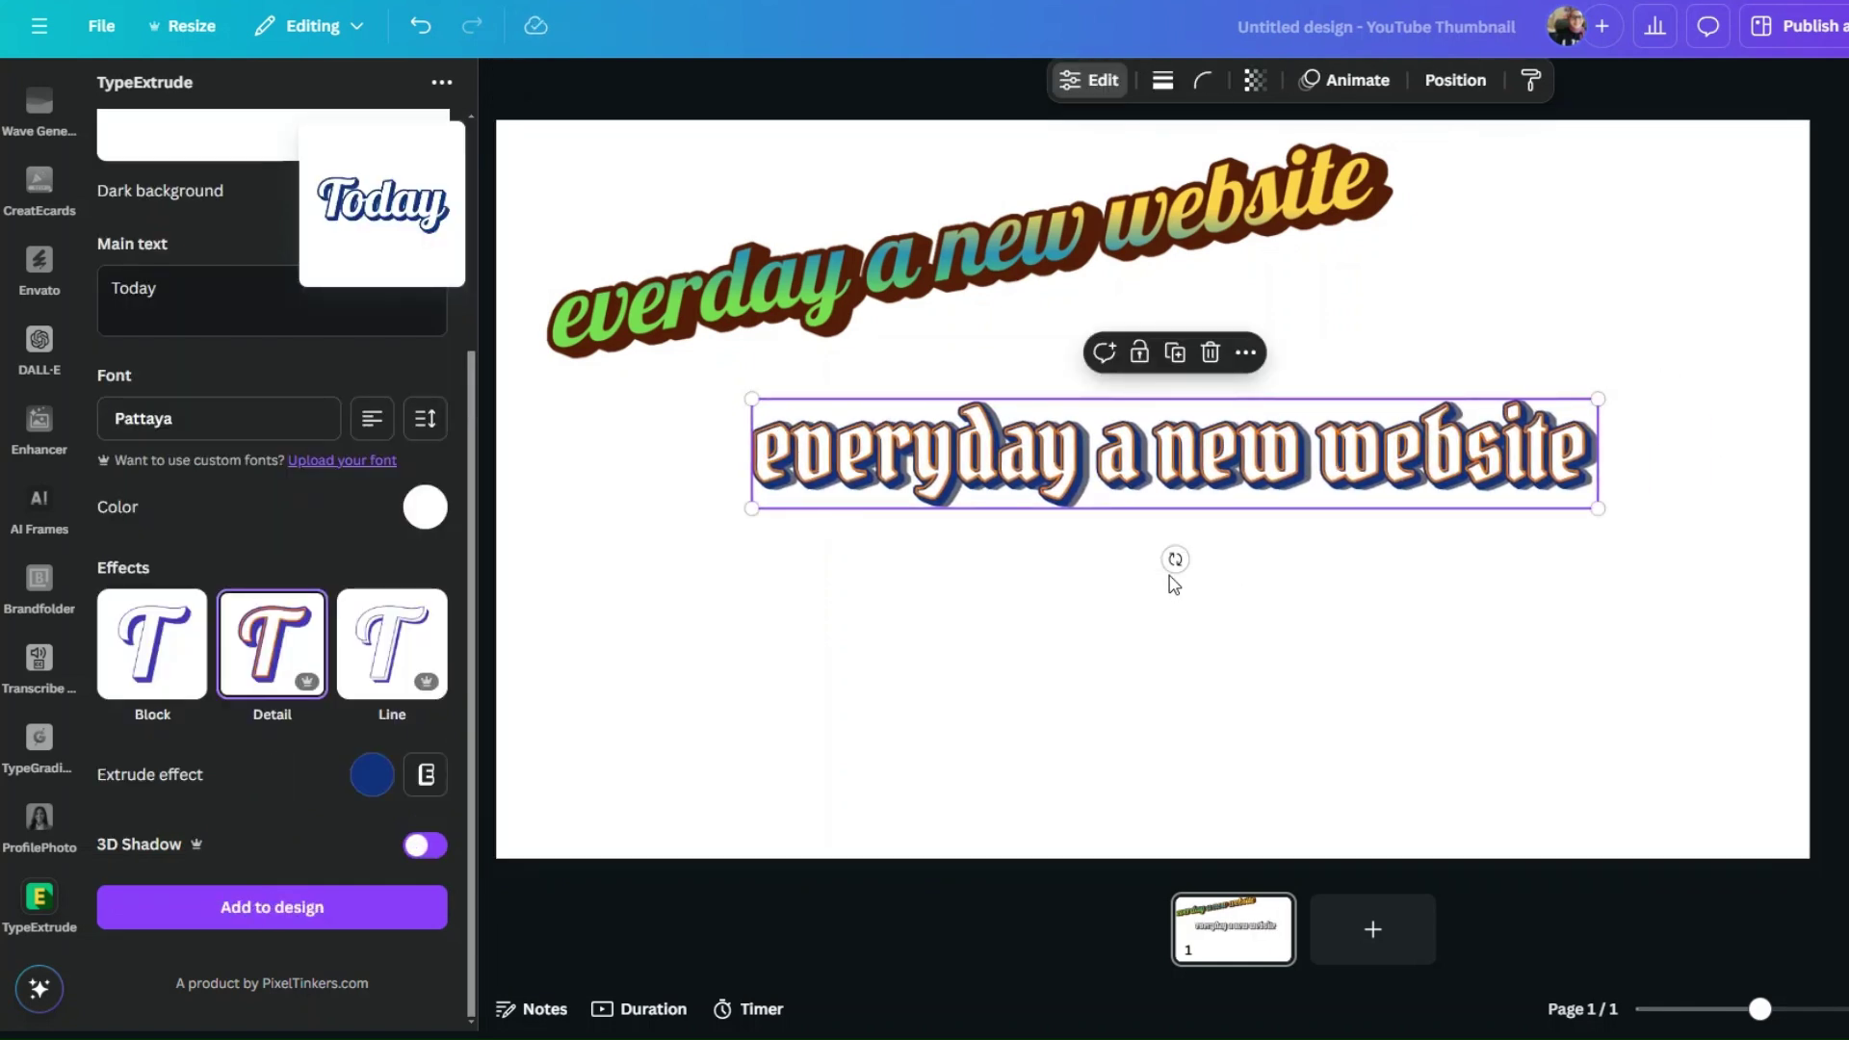
mouse_move(1174, 564)
left_mouse_down()
mouse_move(1210, 566)
mouse_move(1177, 552)
left_mouse_up()
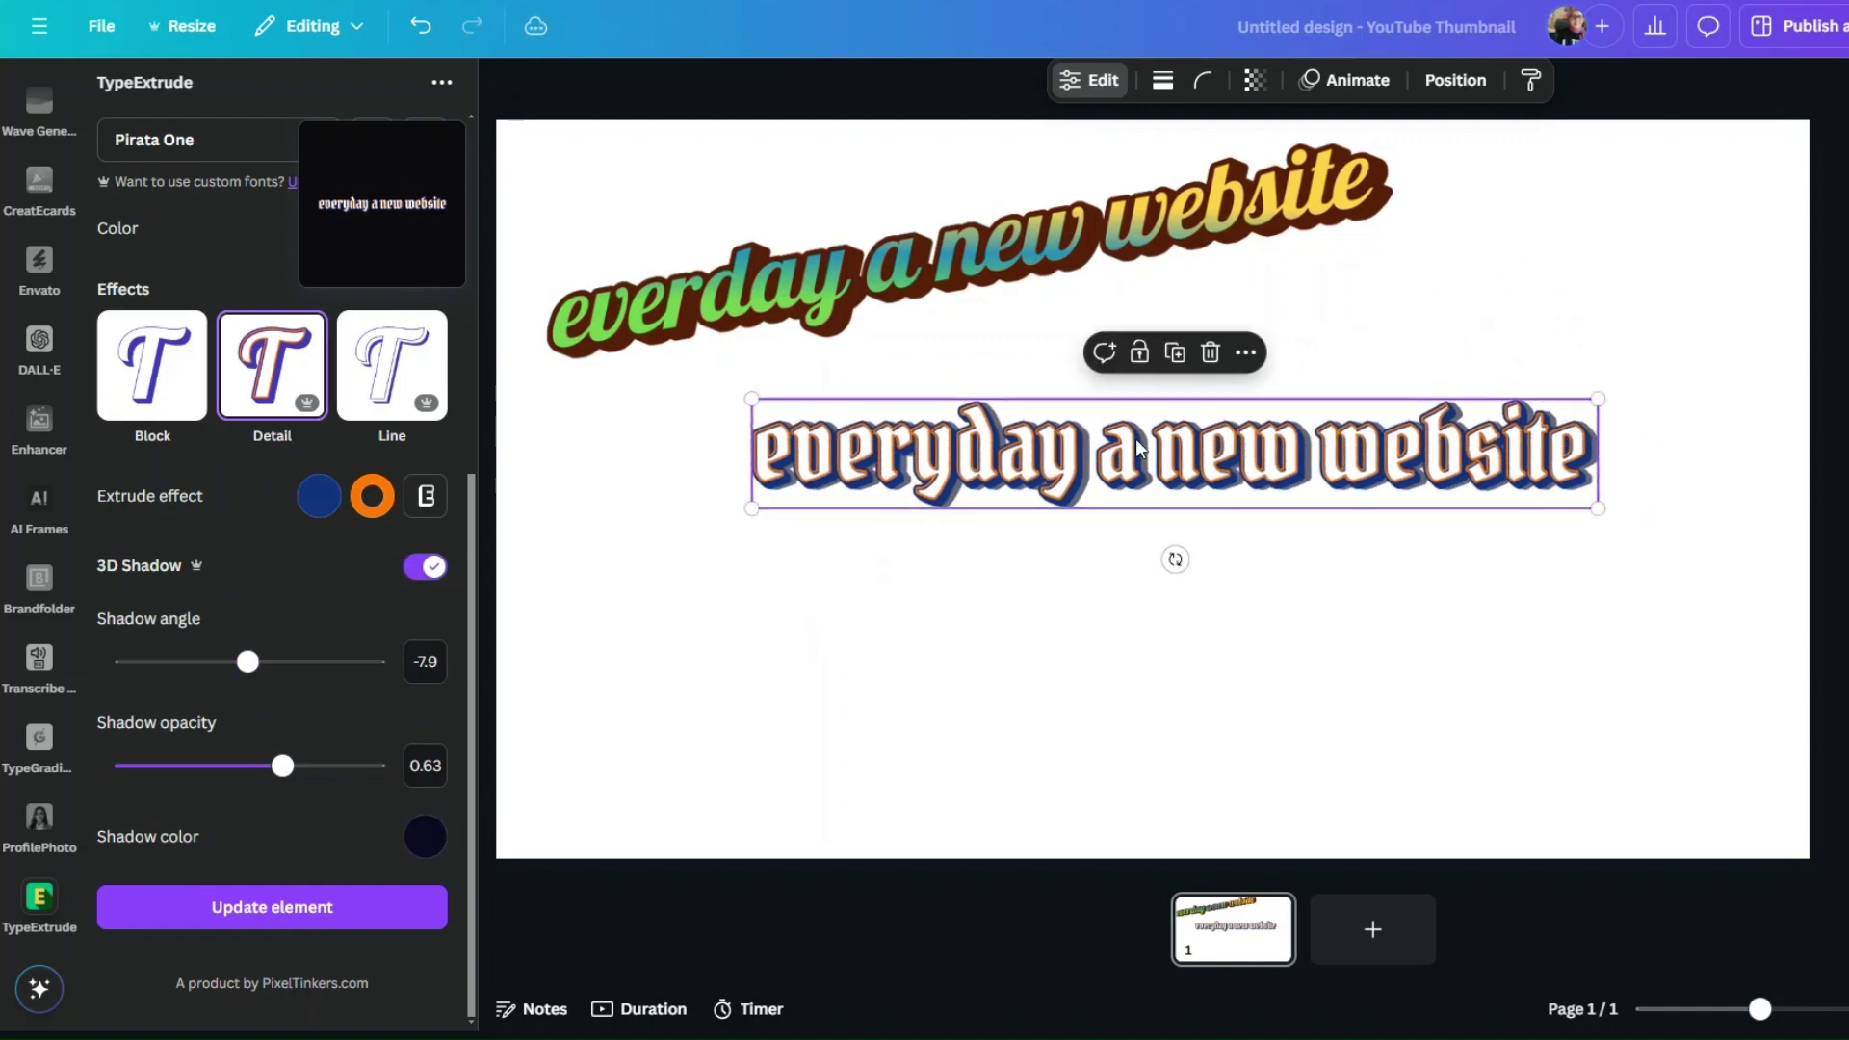
left_click_drag(1135, 438, 1292, 402)
left_click(683, 815)
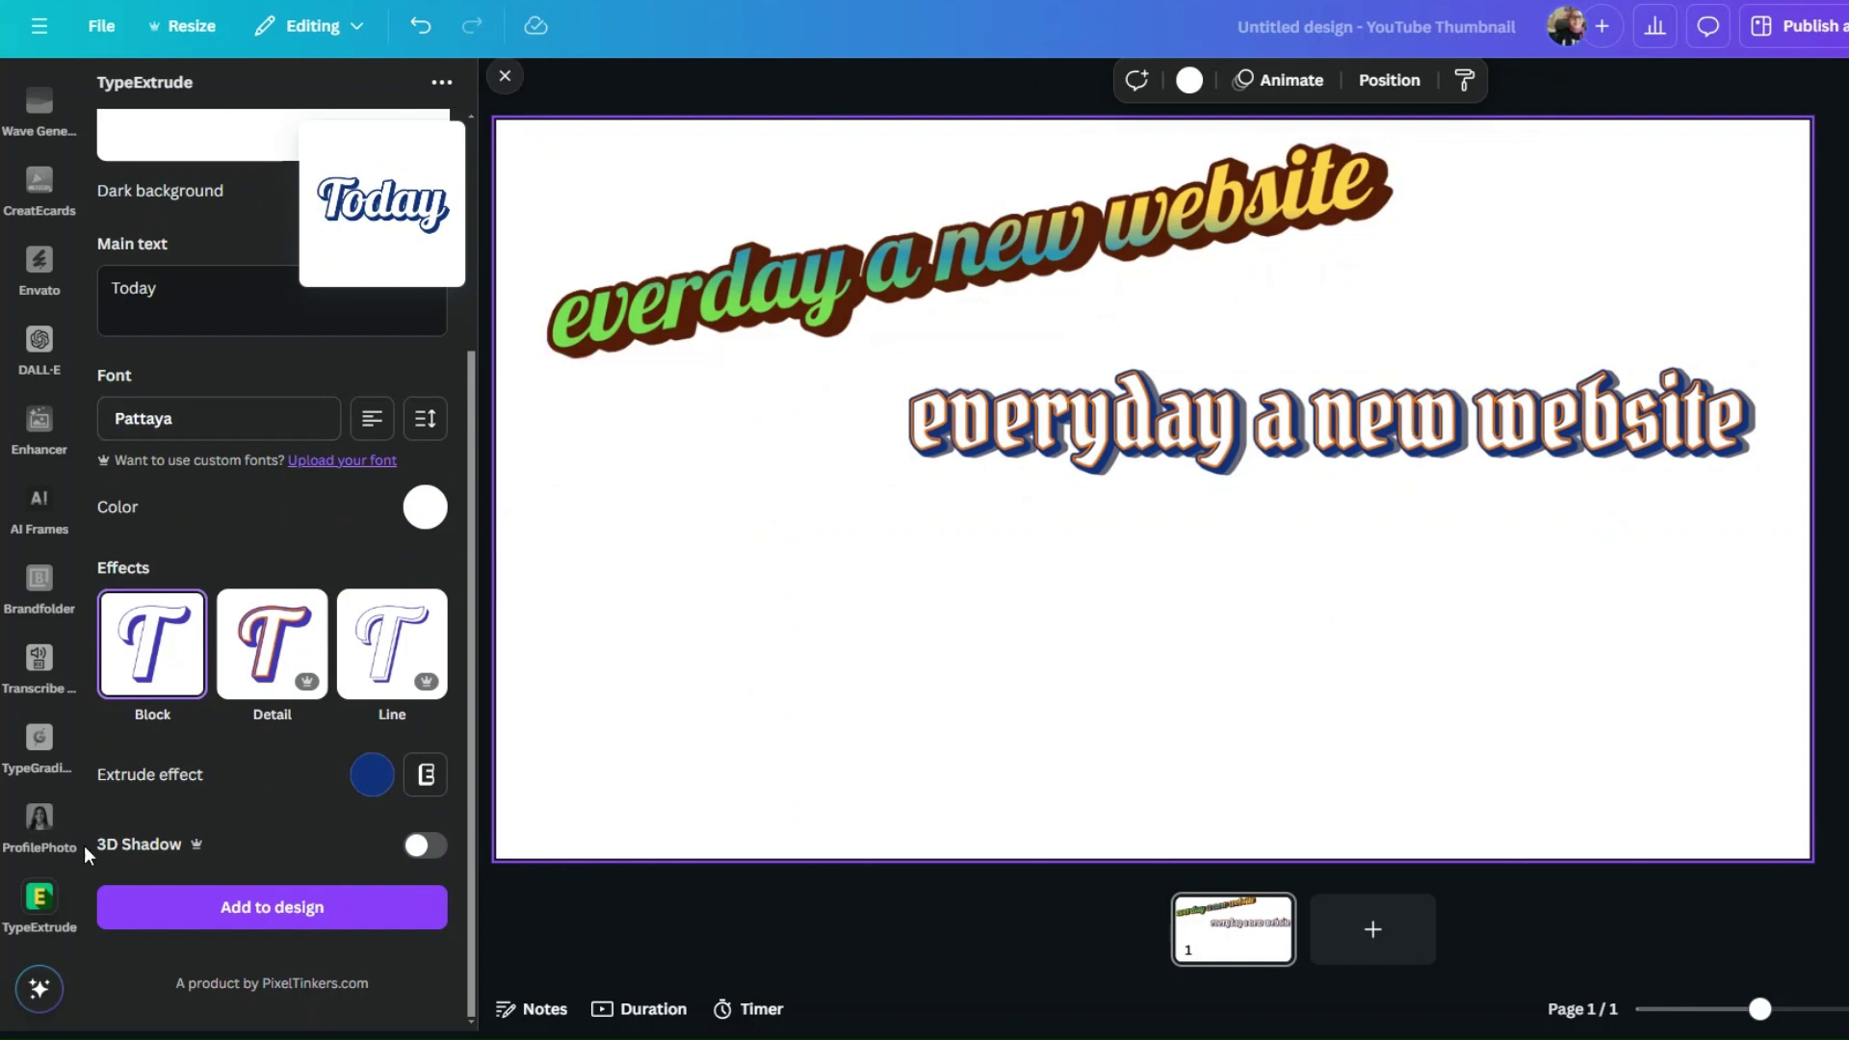
Search the available apps for "Type maker" and open Text Maker
scroll(38, 424, "up", 5)
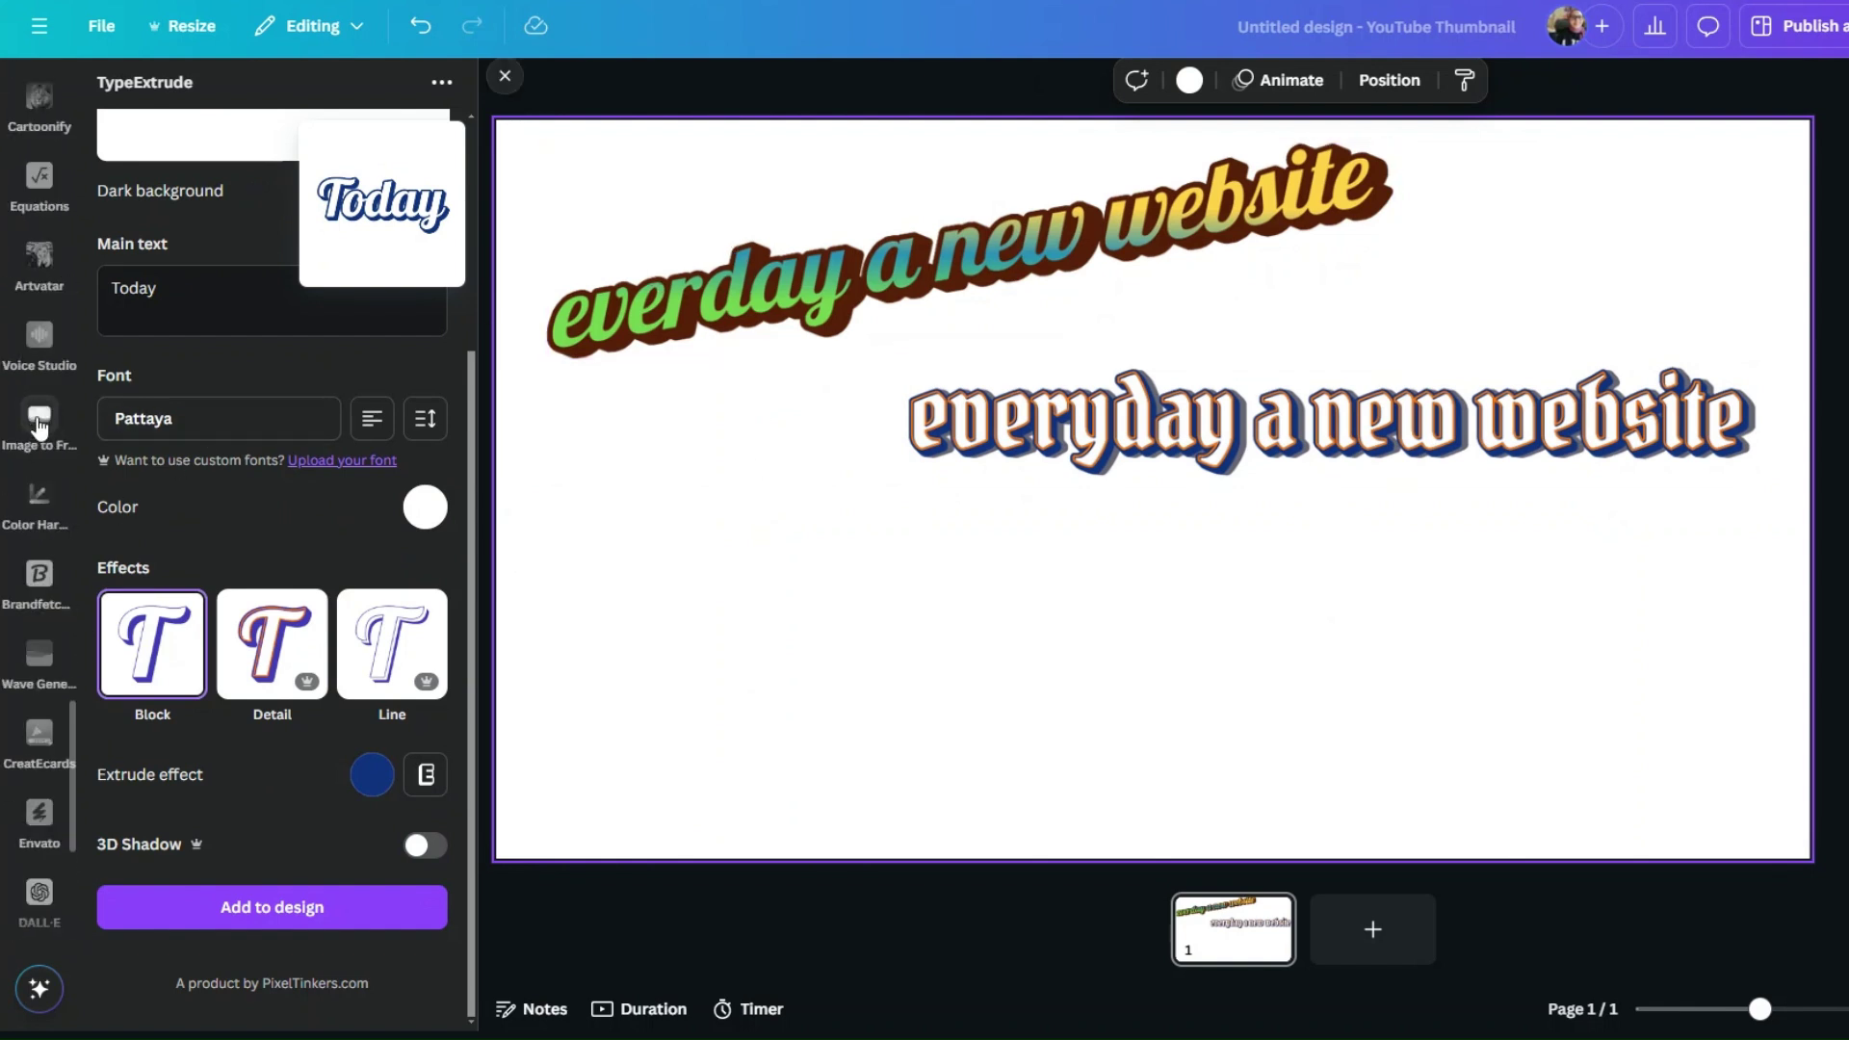
scroll(39, 429, "up", 8)
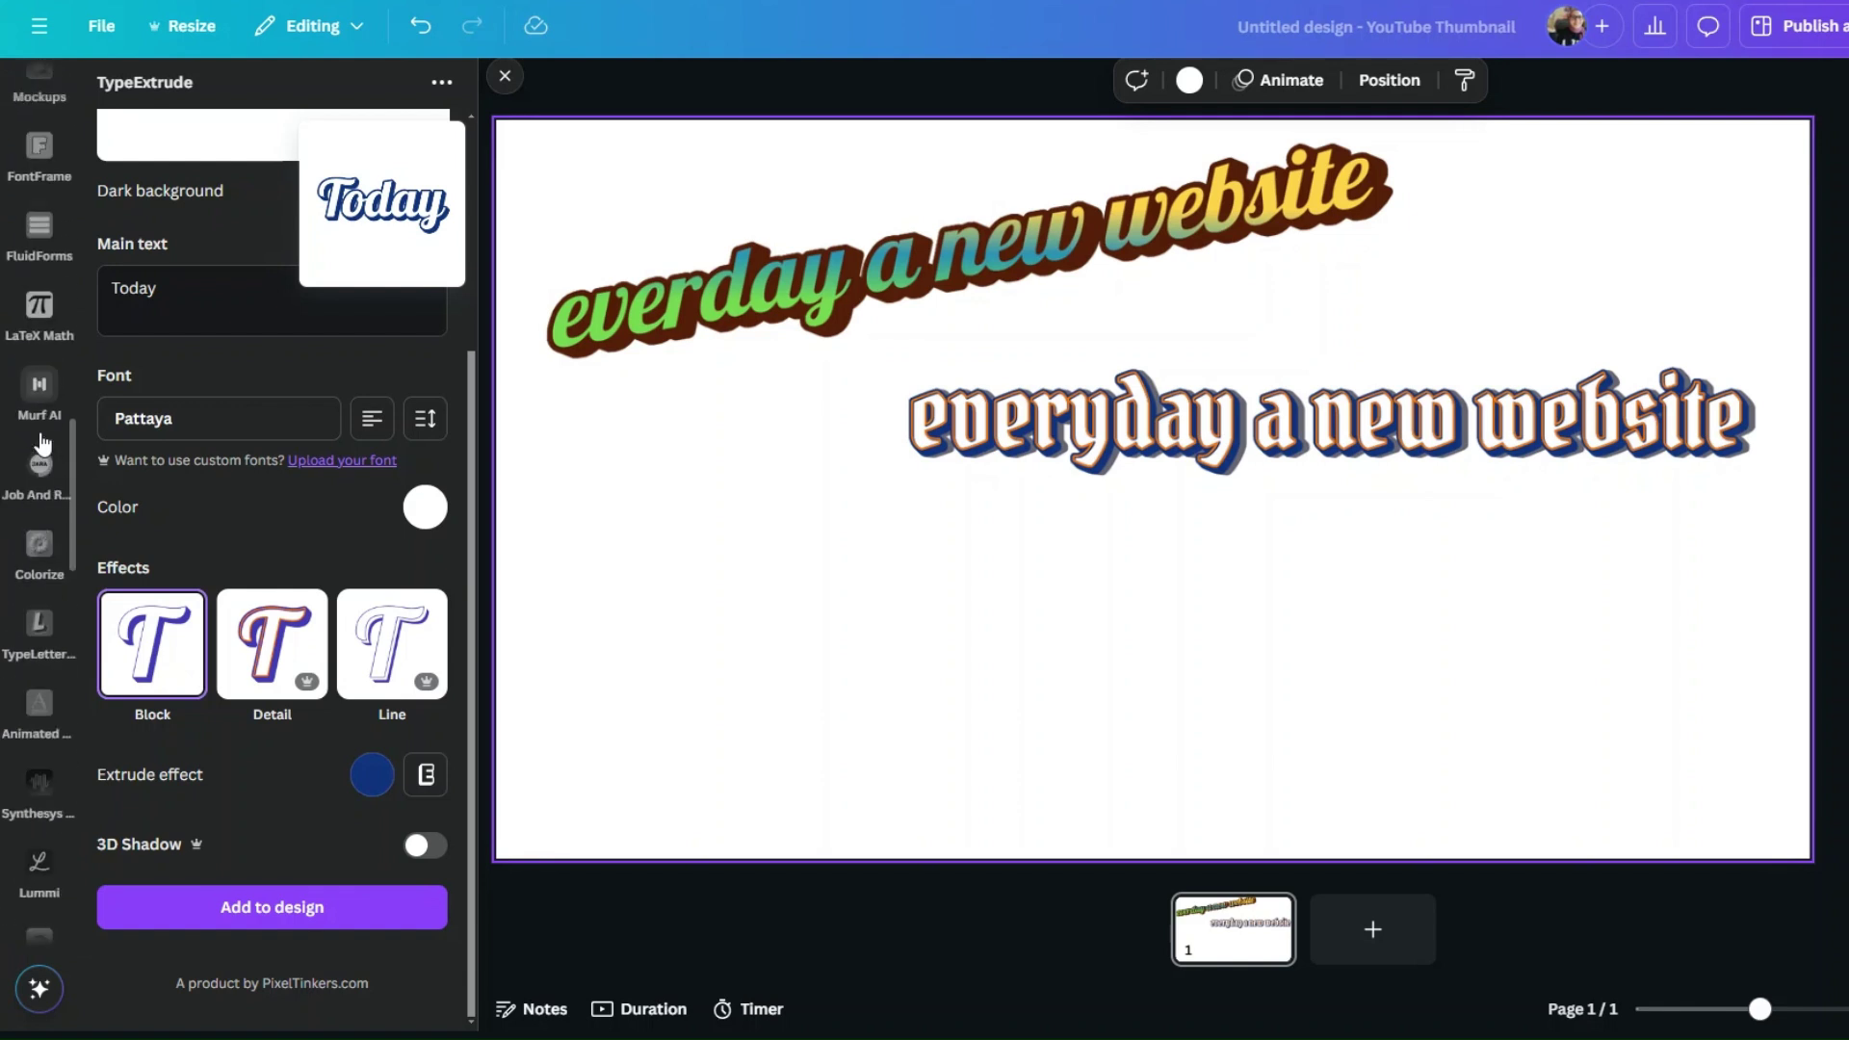
scroll(41, 443, "up", 3)
left_click(43, 674)
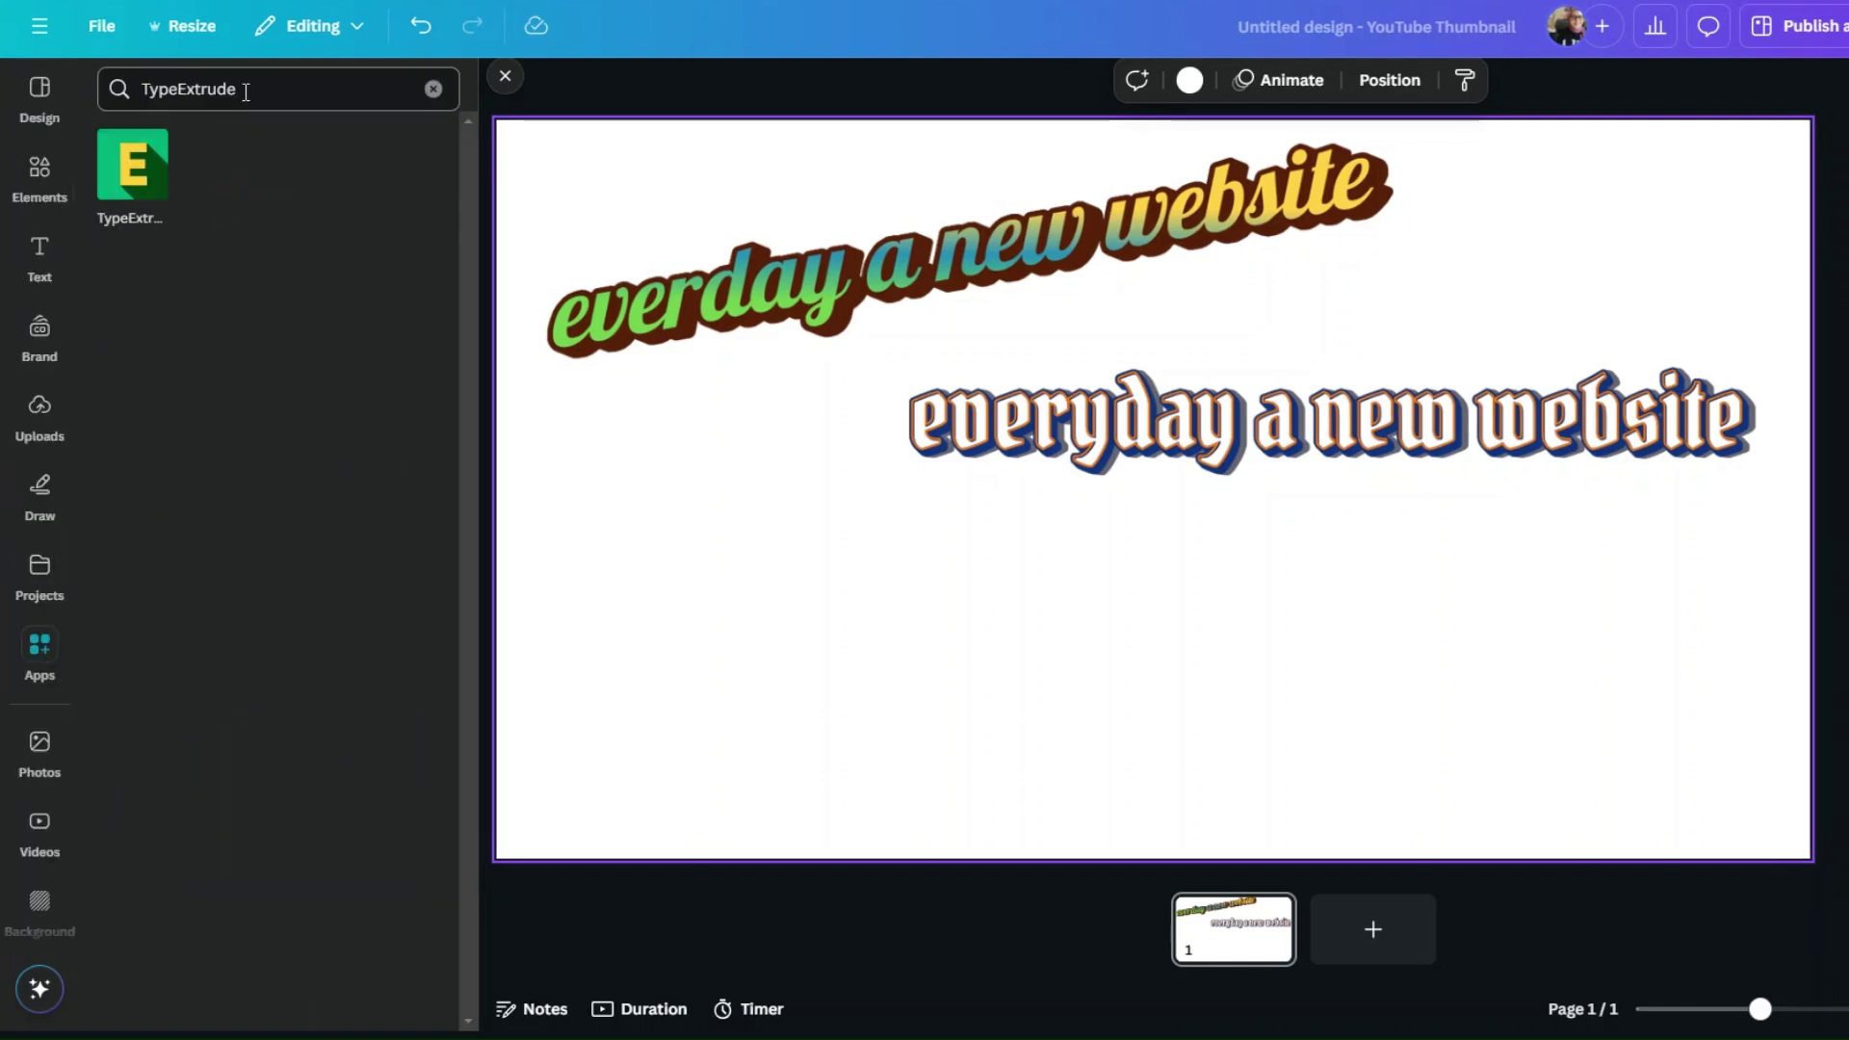
left_click_drag(239, 88, 178, 77)
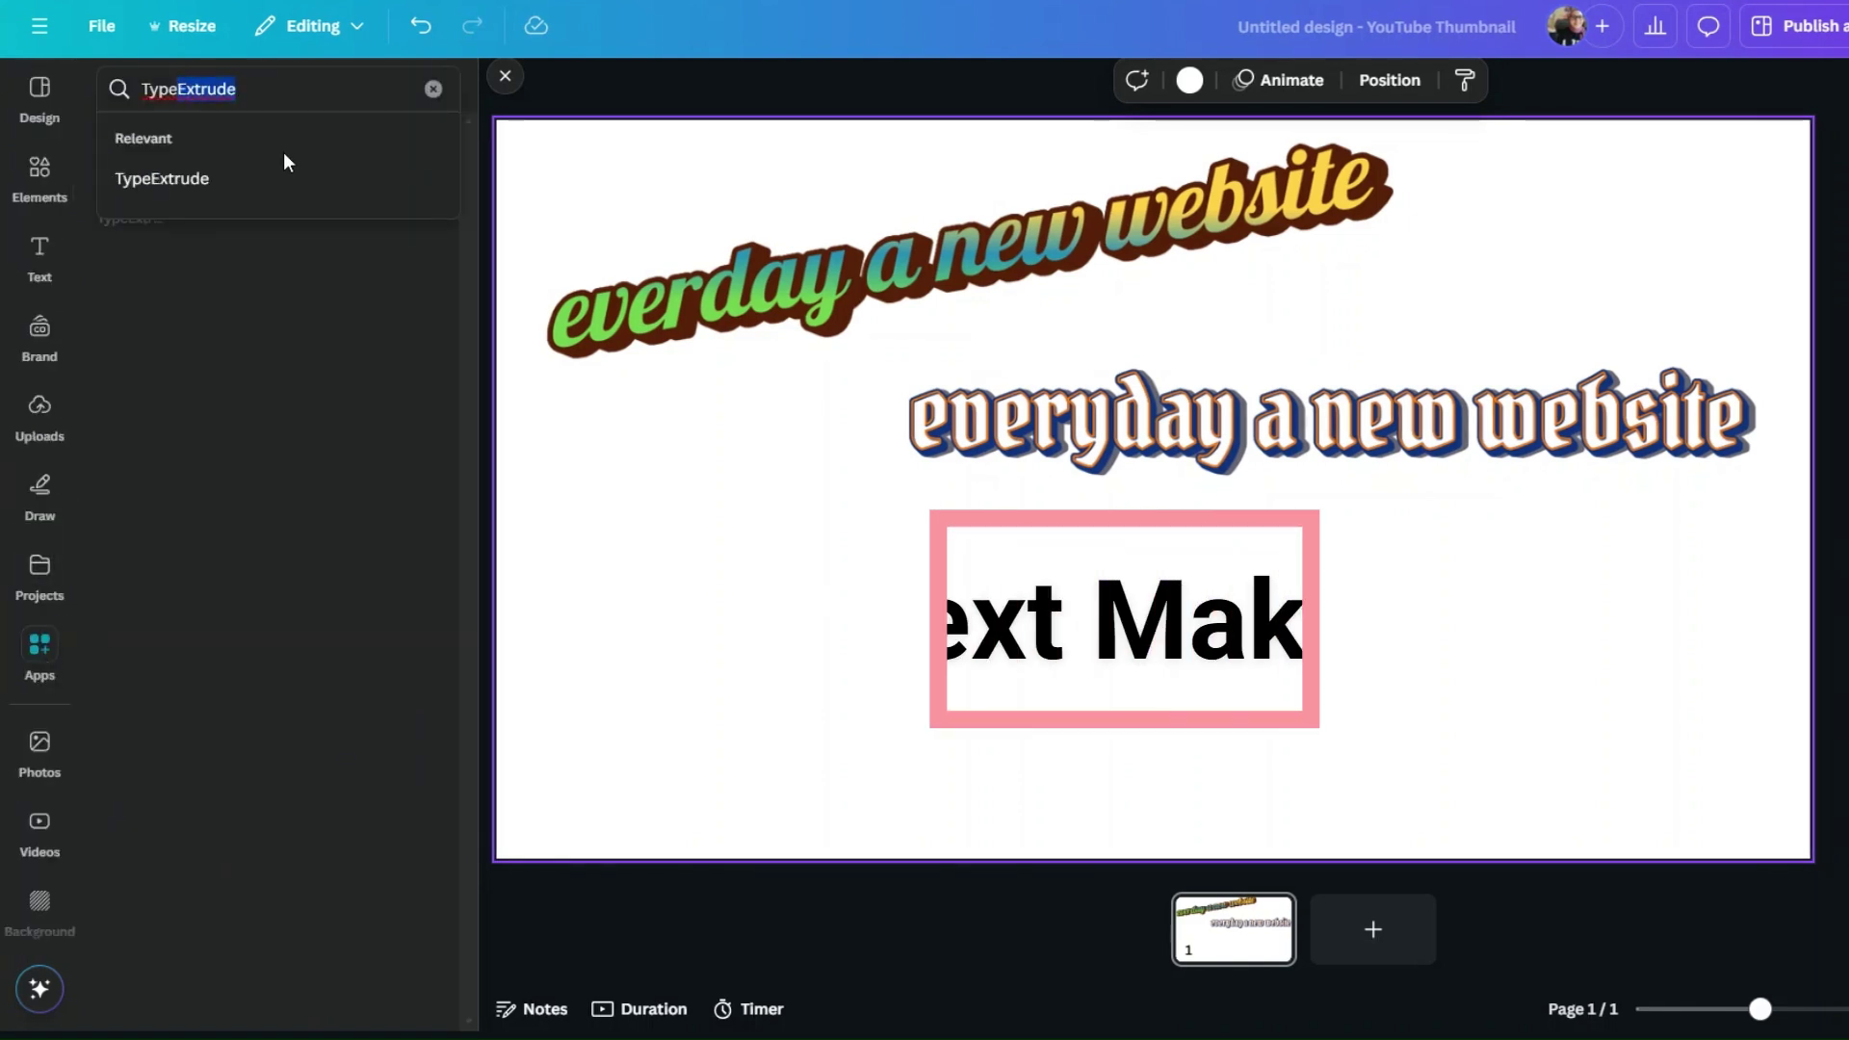
key("BackSpace")
type("mak")
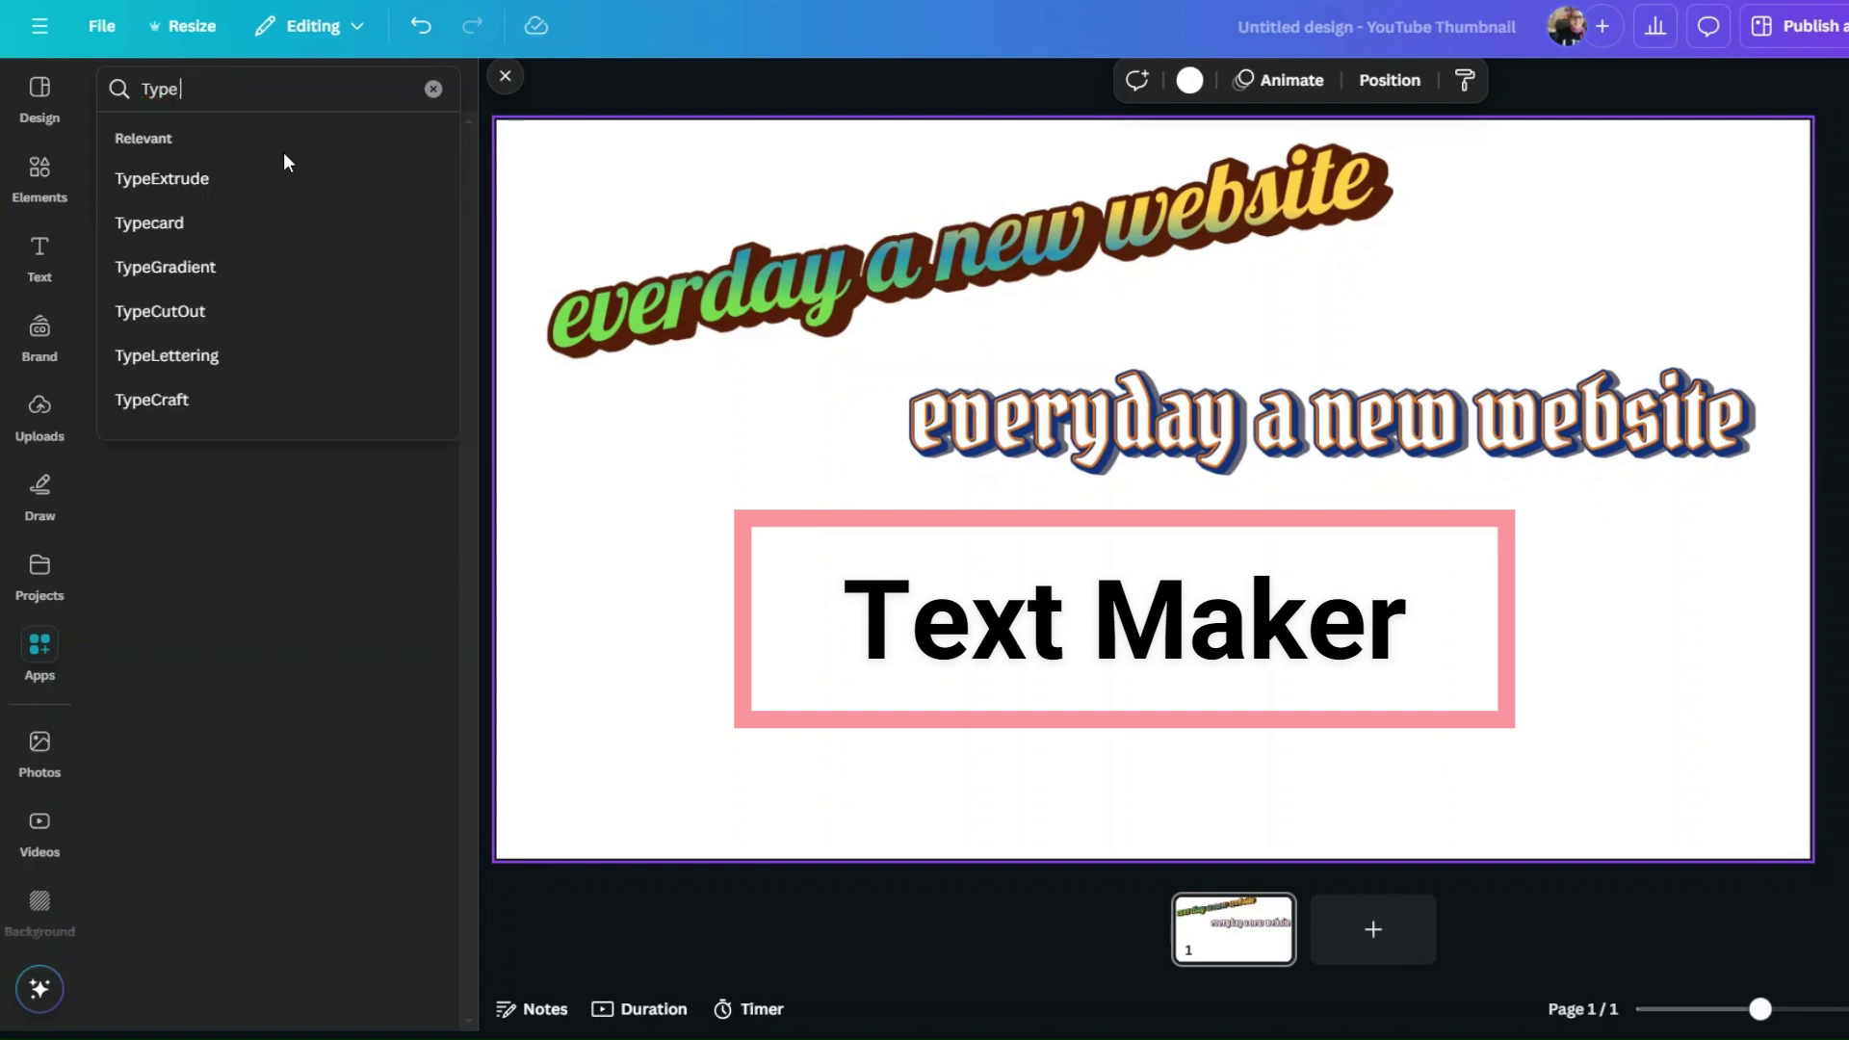
type("er")
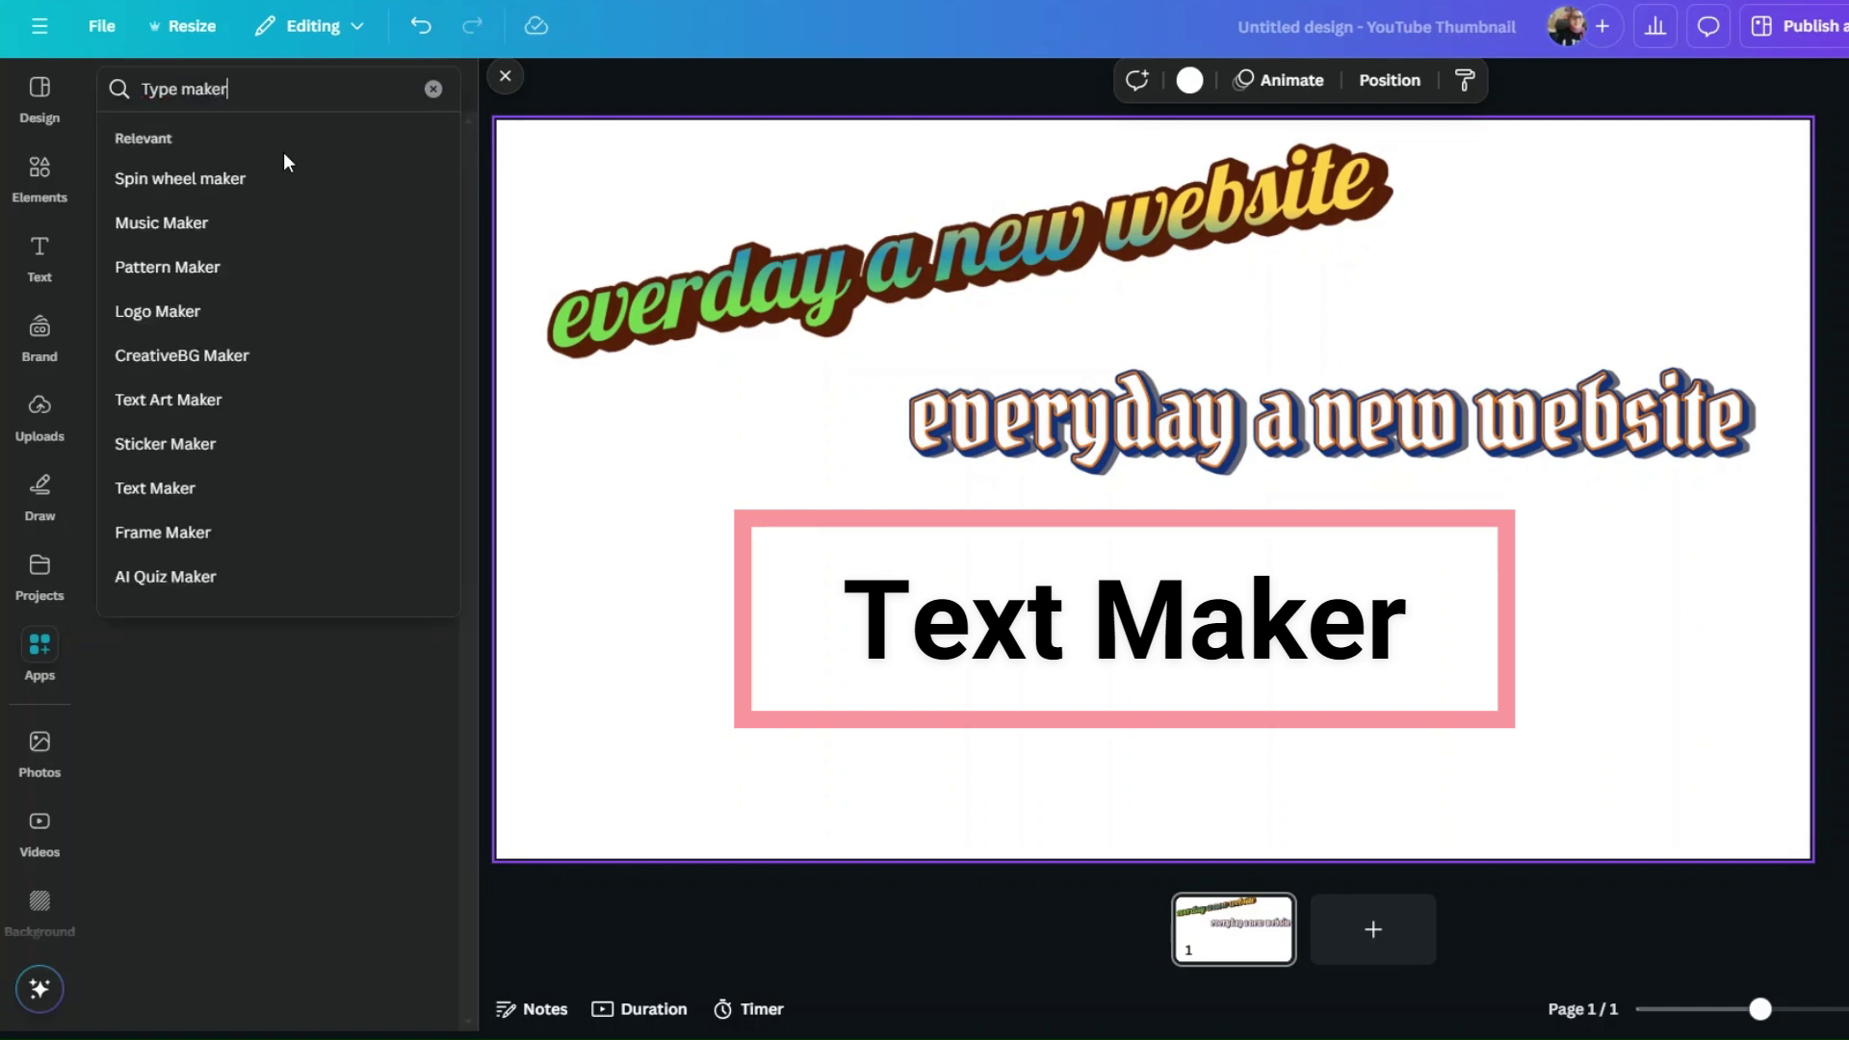
key("Return")
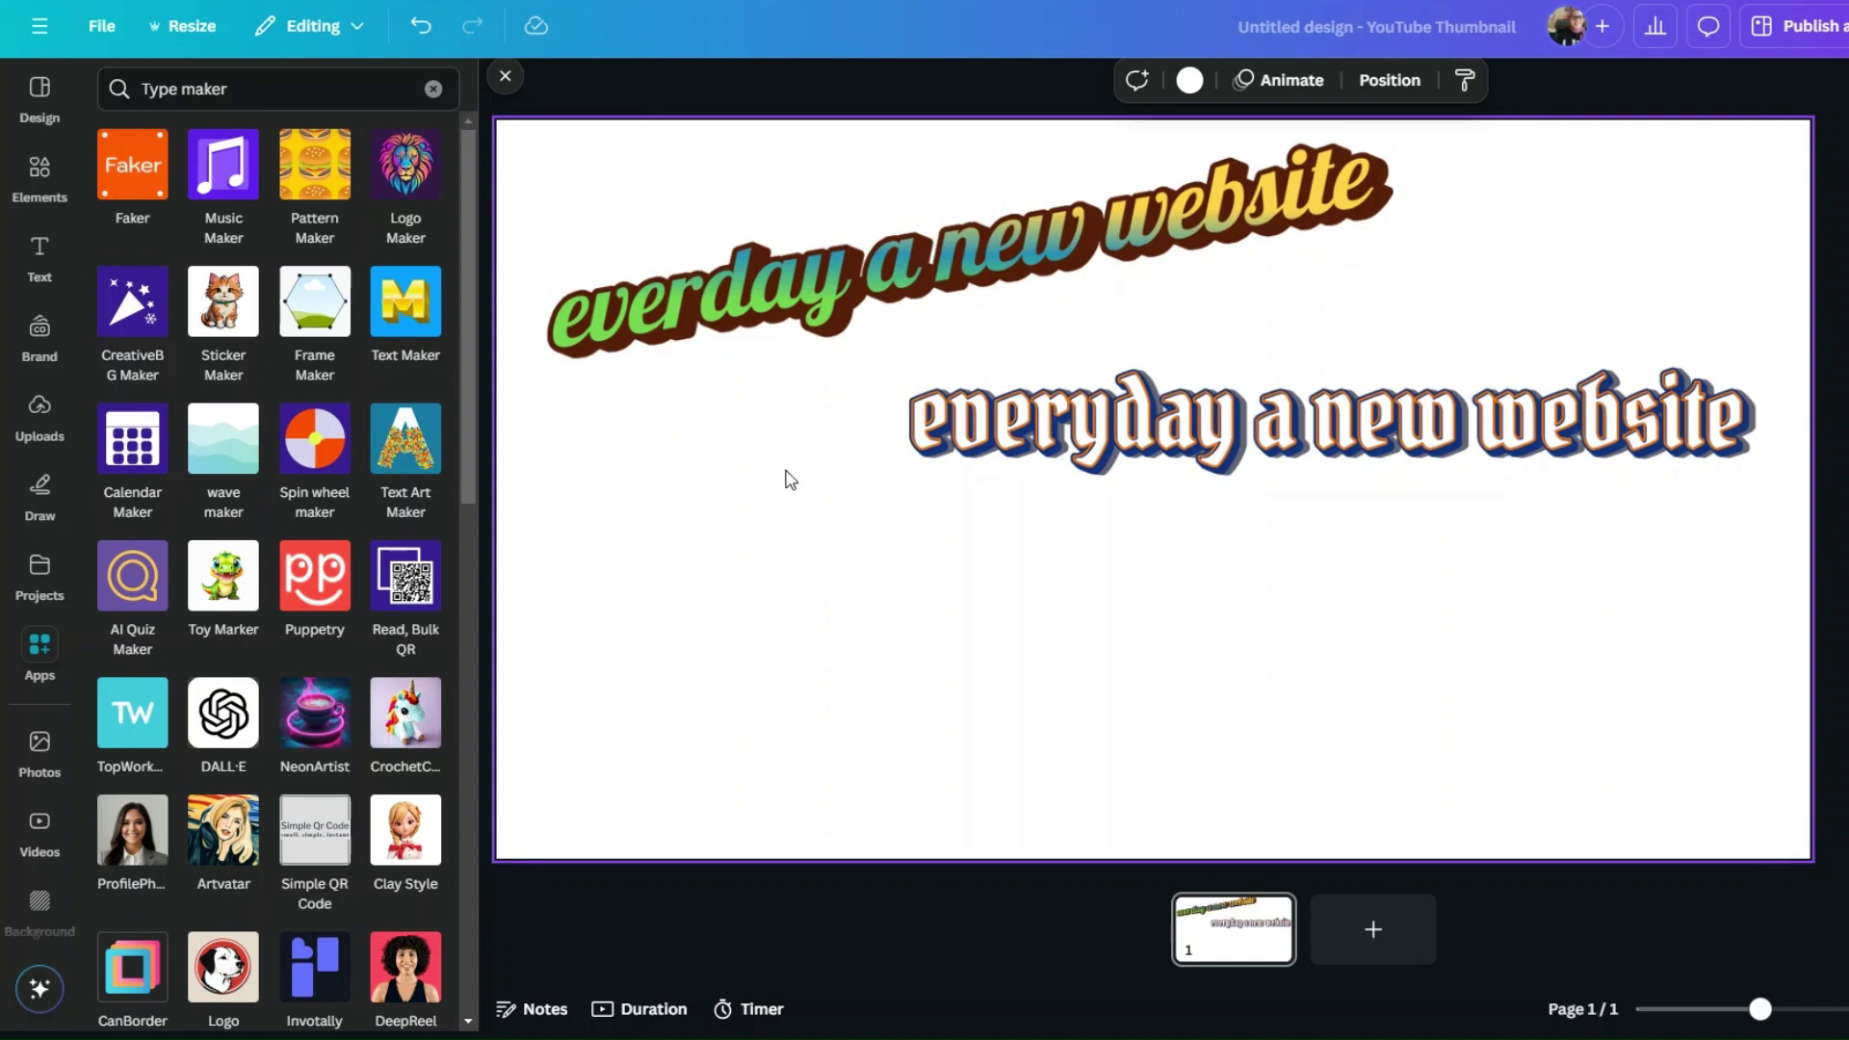
left_click(430, 316)
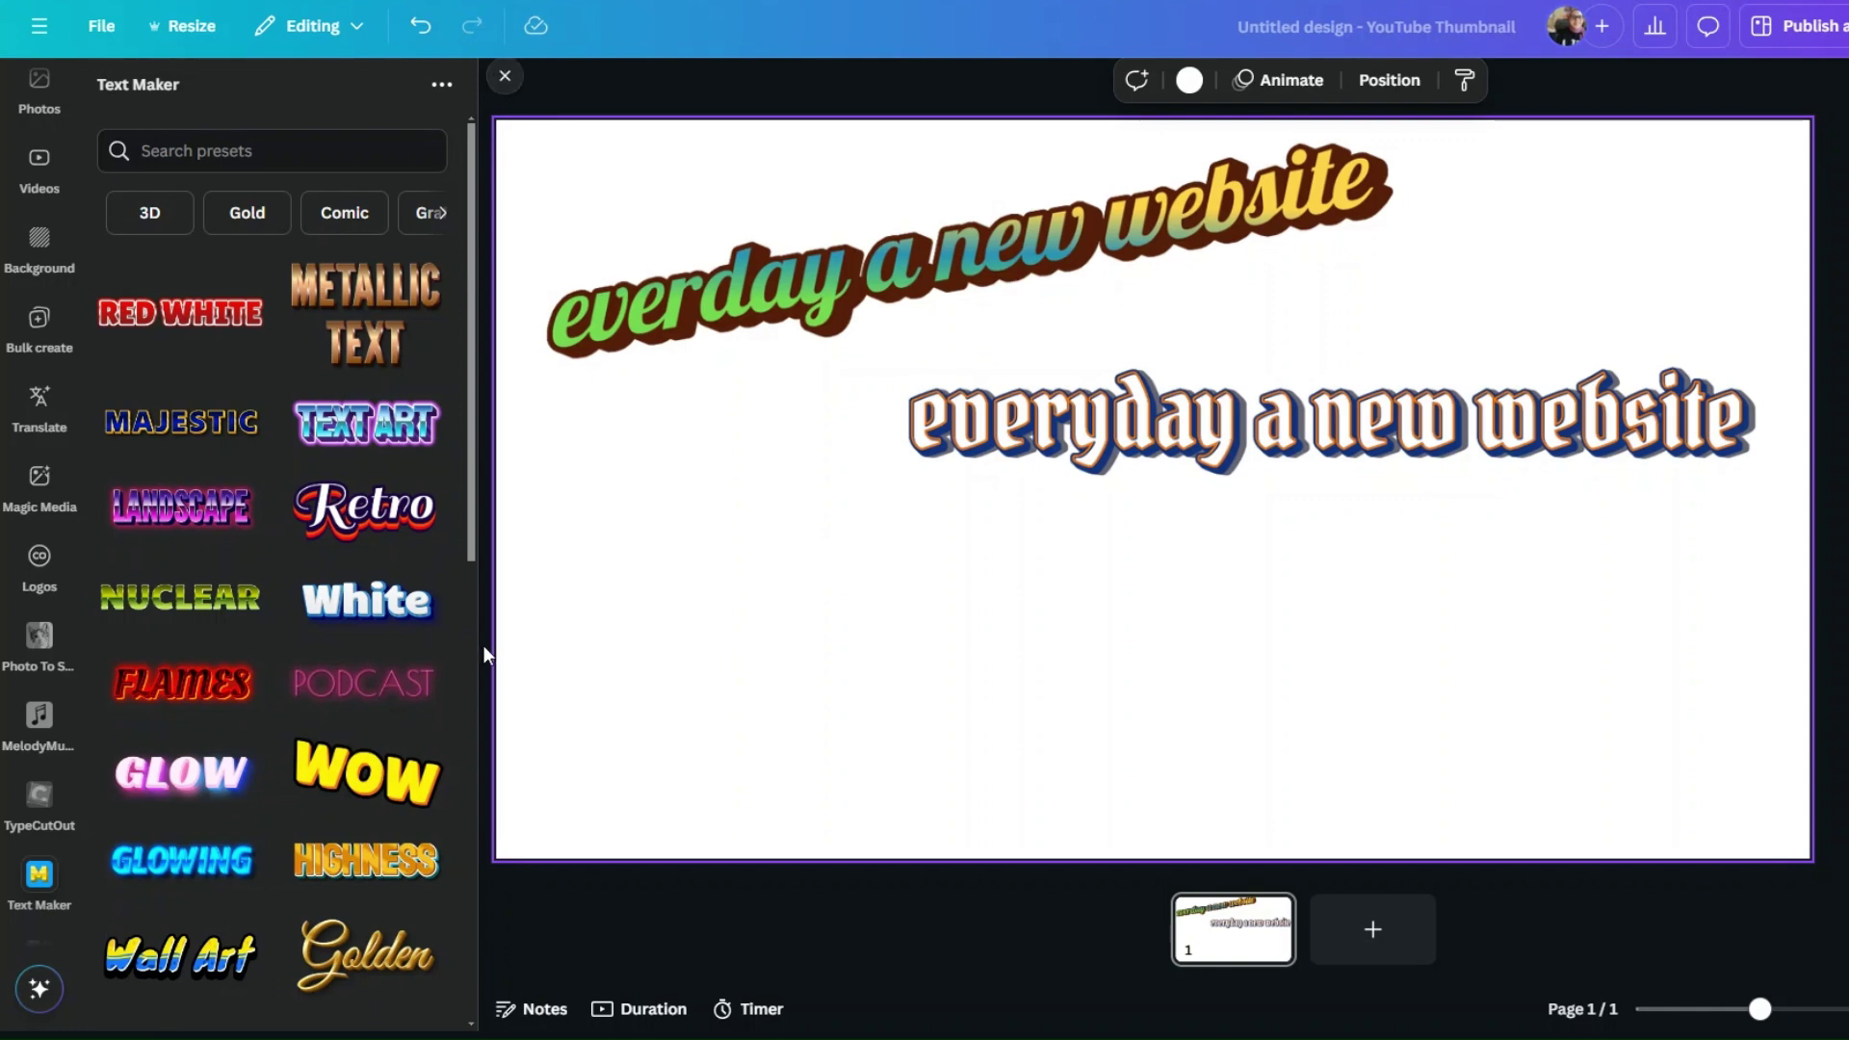
Look through the text style presets and choose the Red White preset
scroll(297, 653, "down", 4)
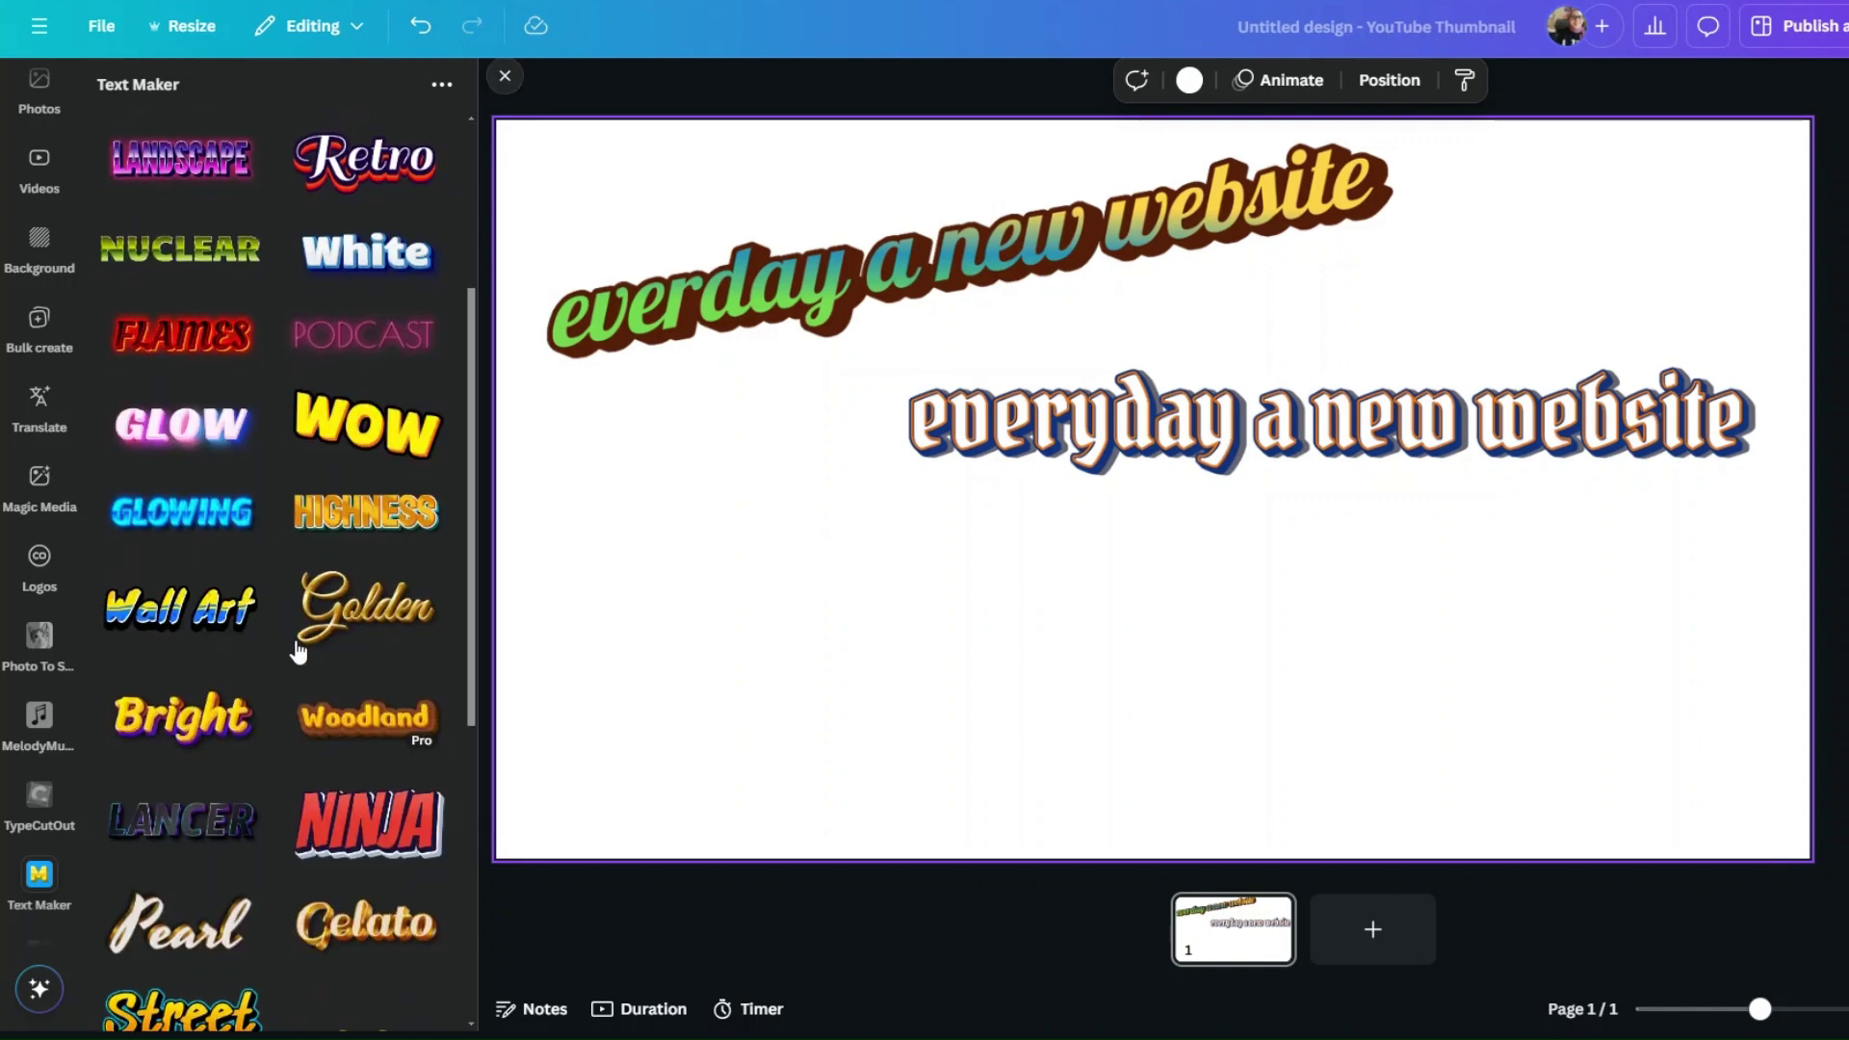
scroll(339, 674, "down", 7)
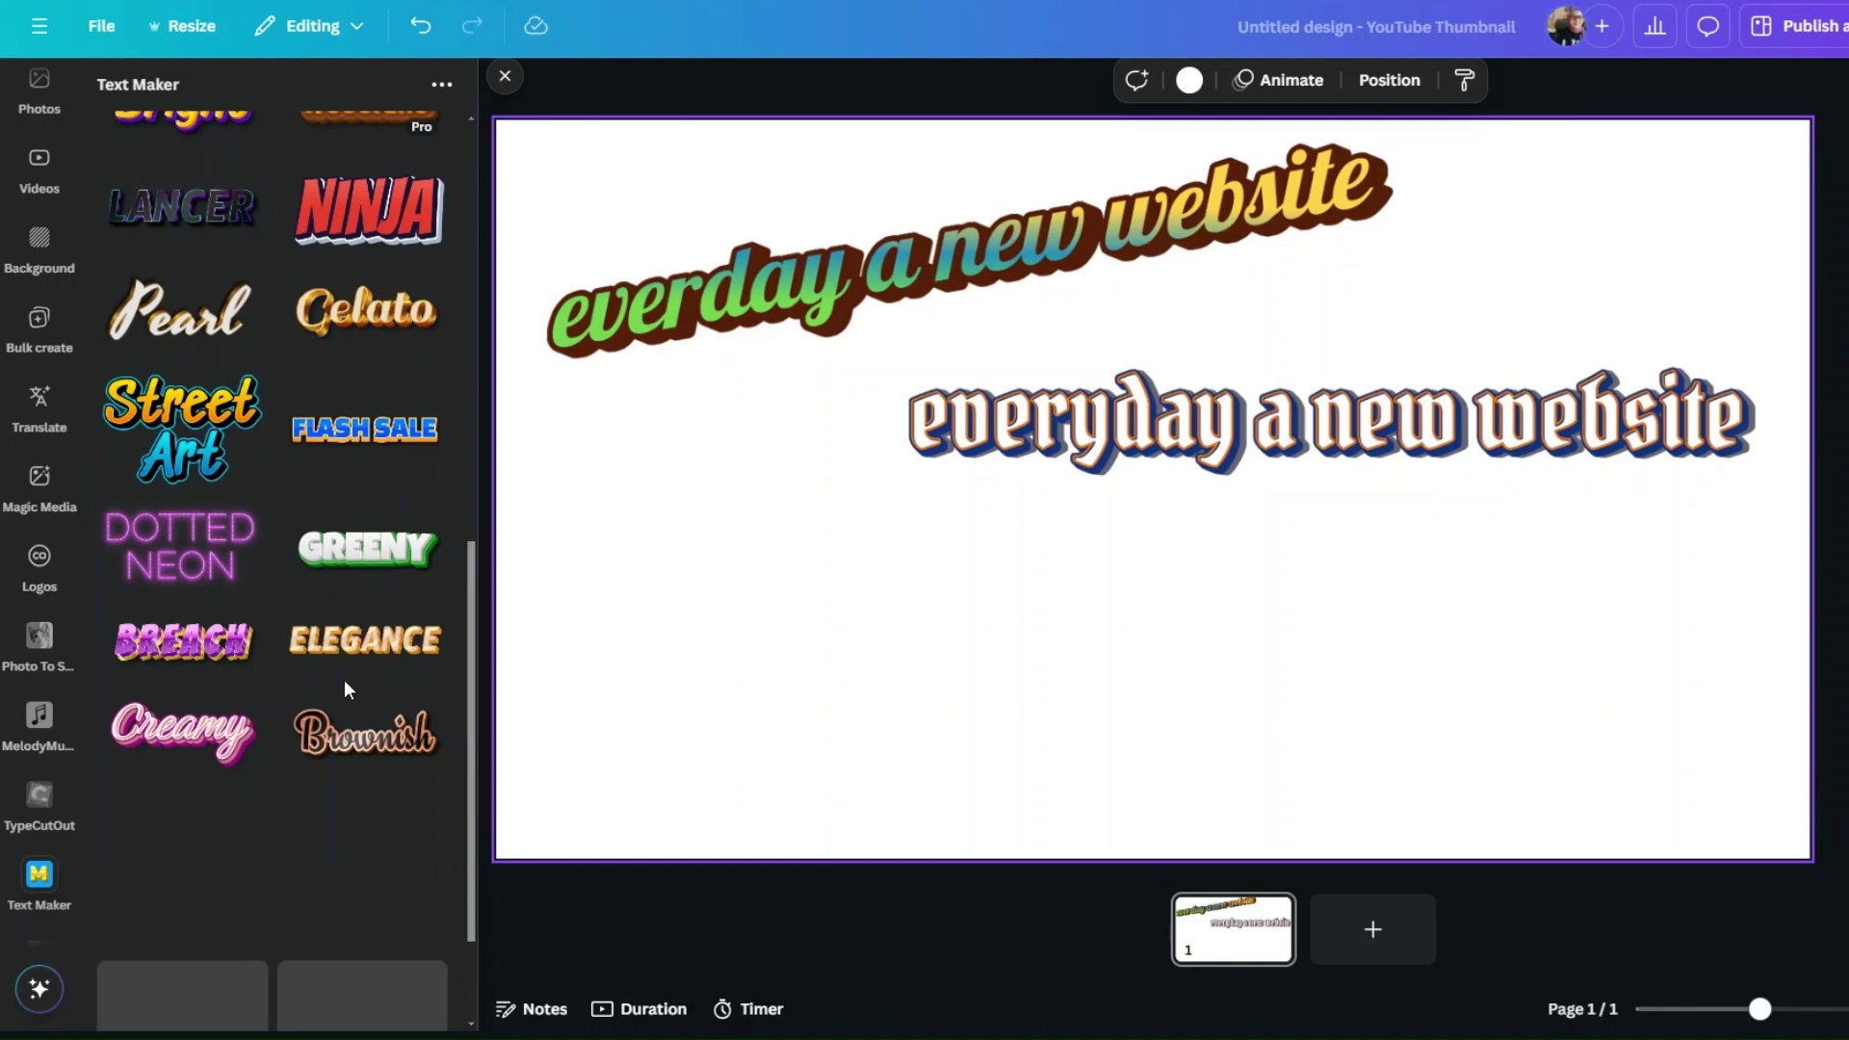
scroll(344, 679, "up", 10)
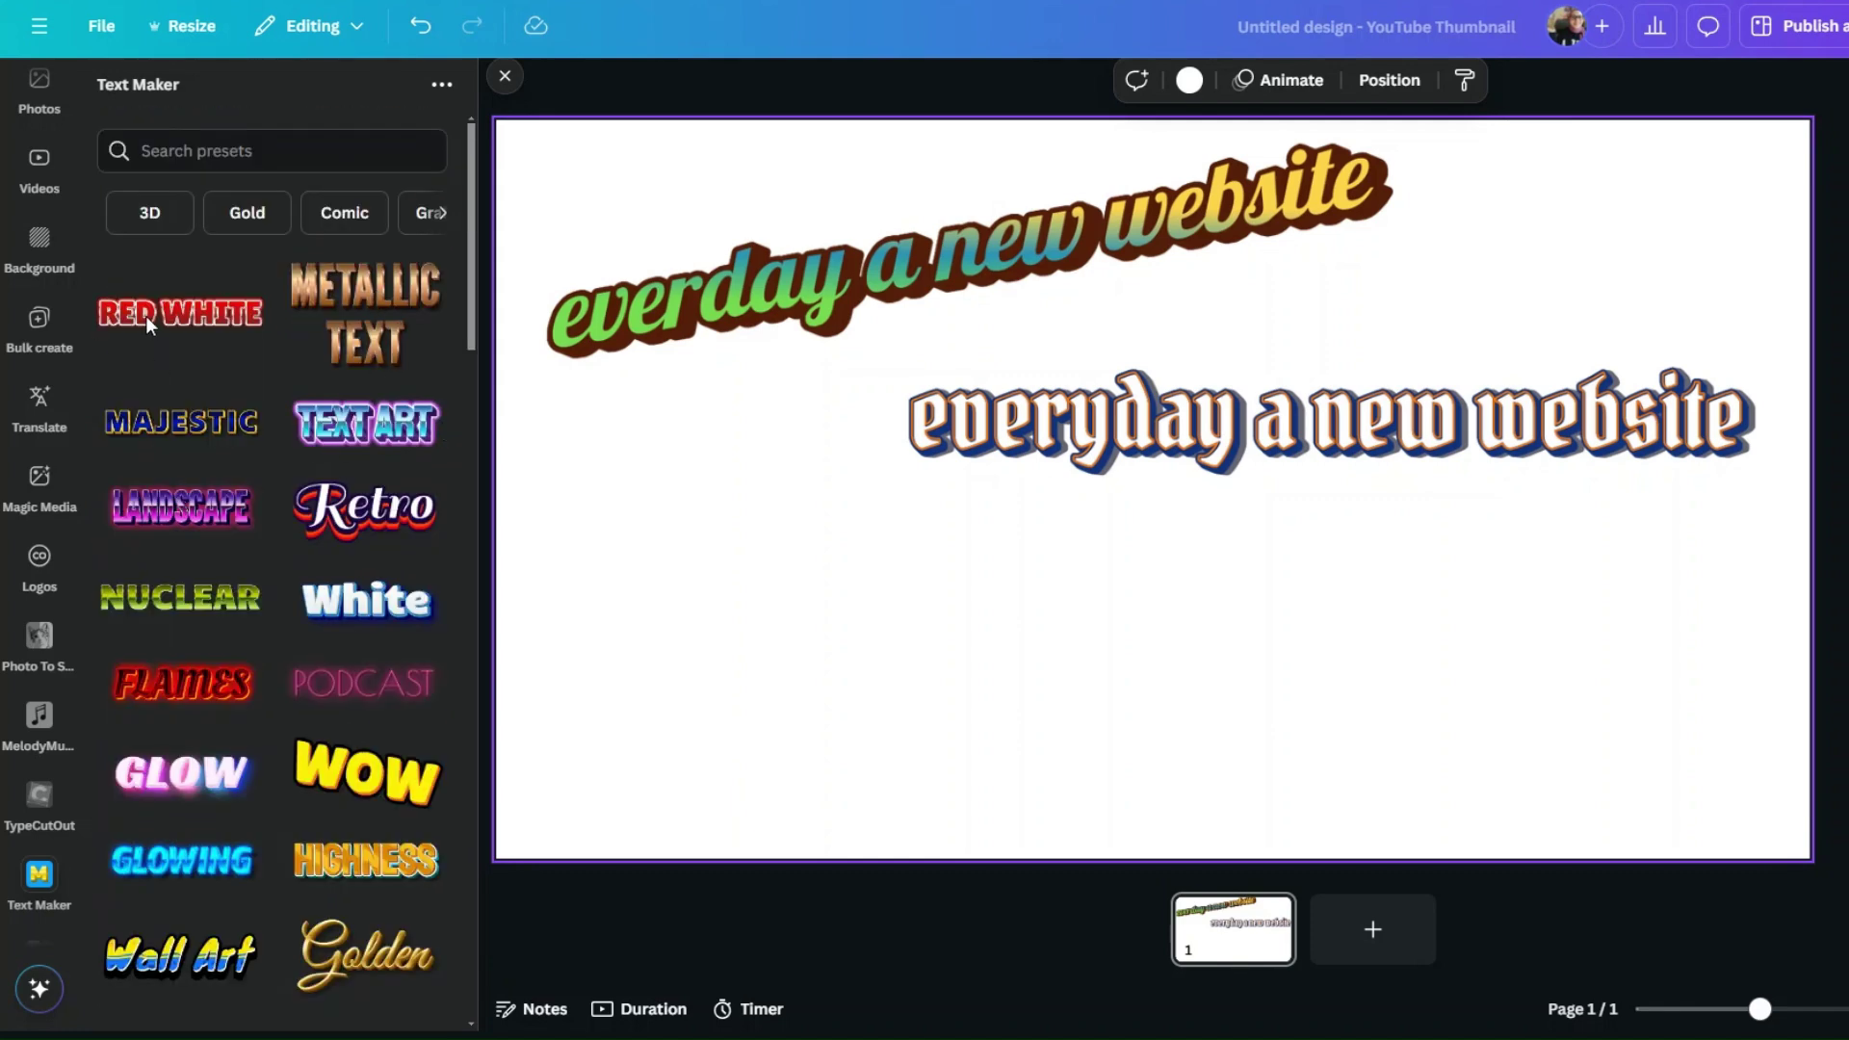
scroll(146, 322, "down", 2)
scroll(238, 466, "up", 3)
left_click(212, 330)
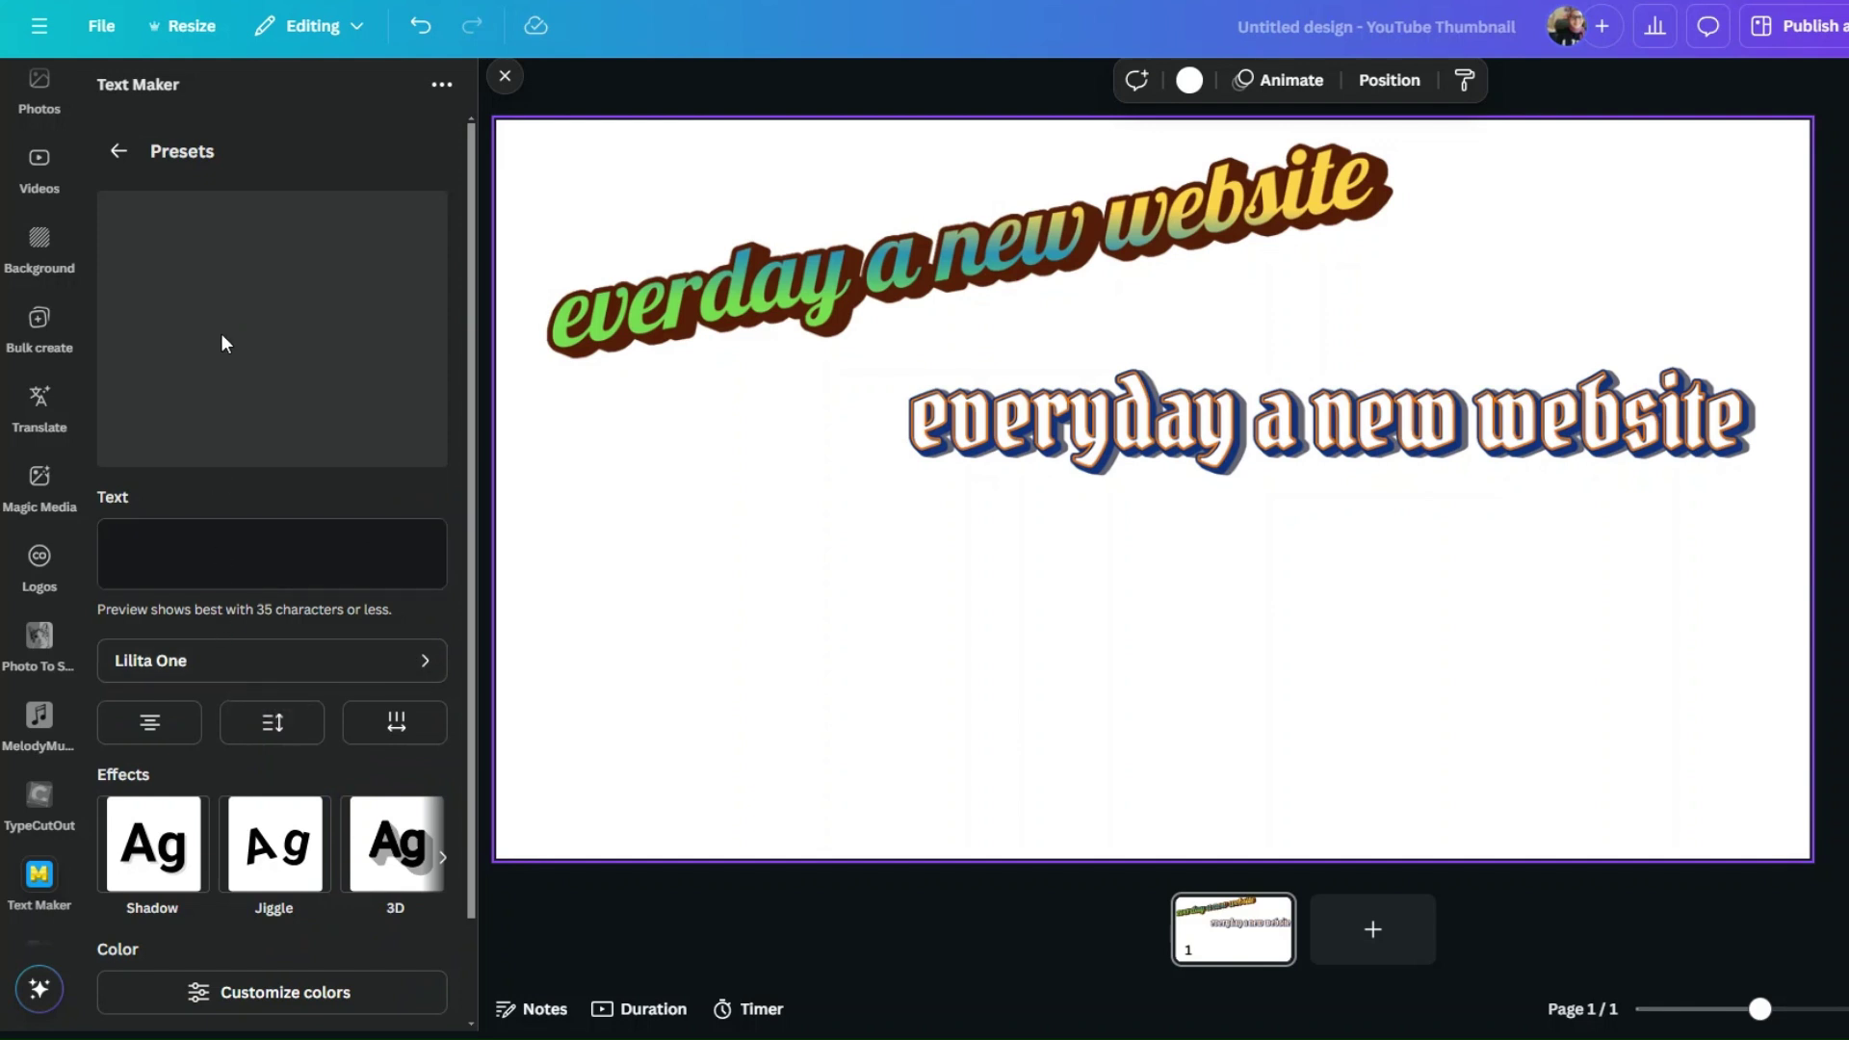
Enter "كل يوم موقع جديد" as the preset's text
scroll(222, 671, "down", 2)
scroll(228, 669, "up", 2)
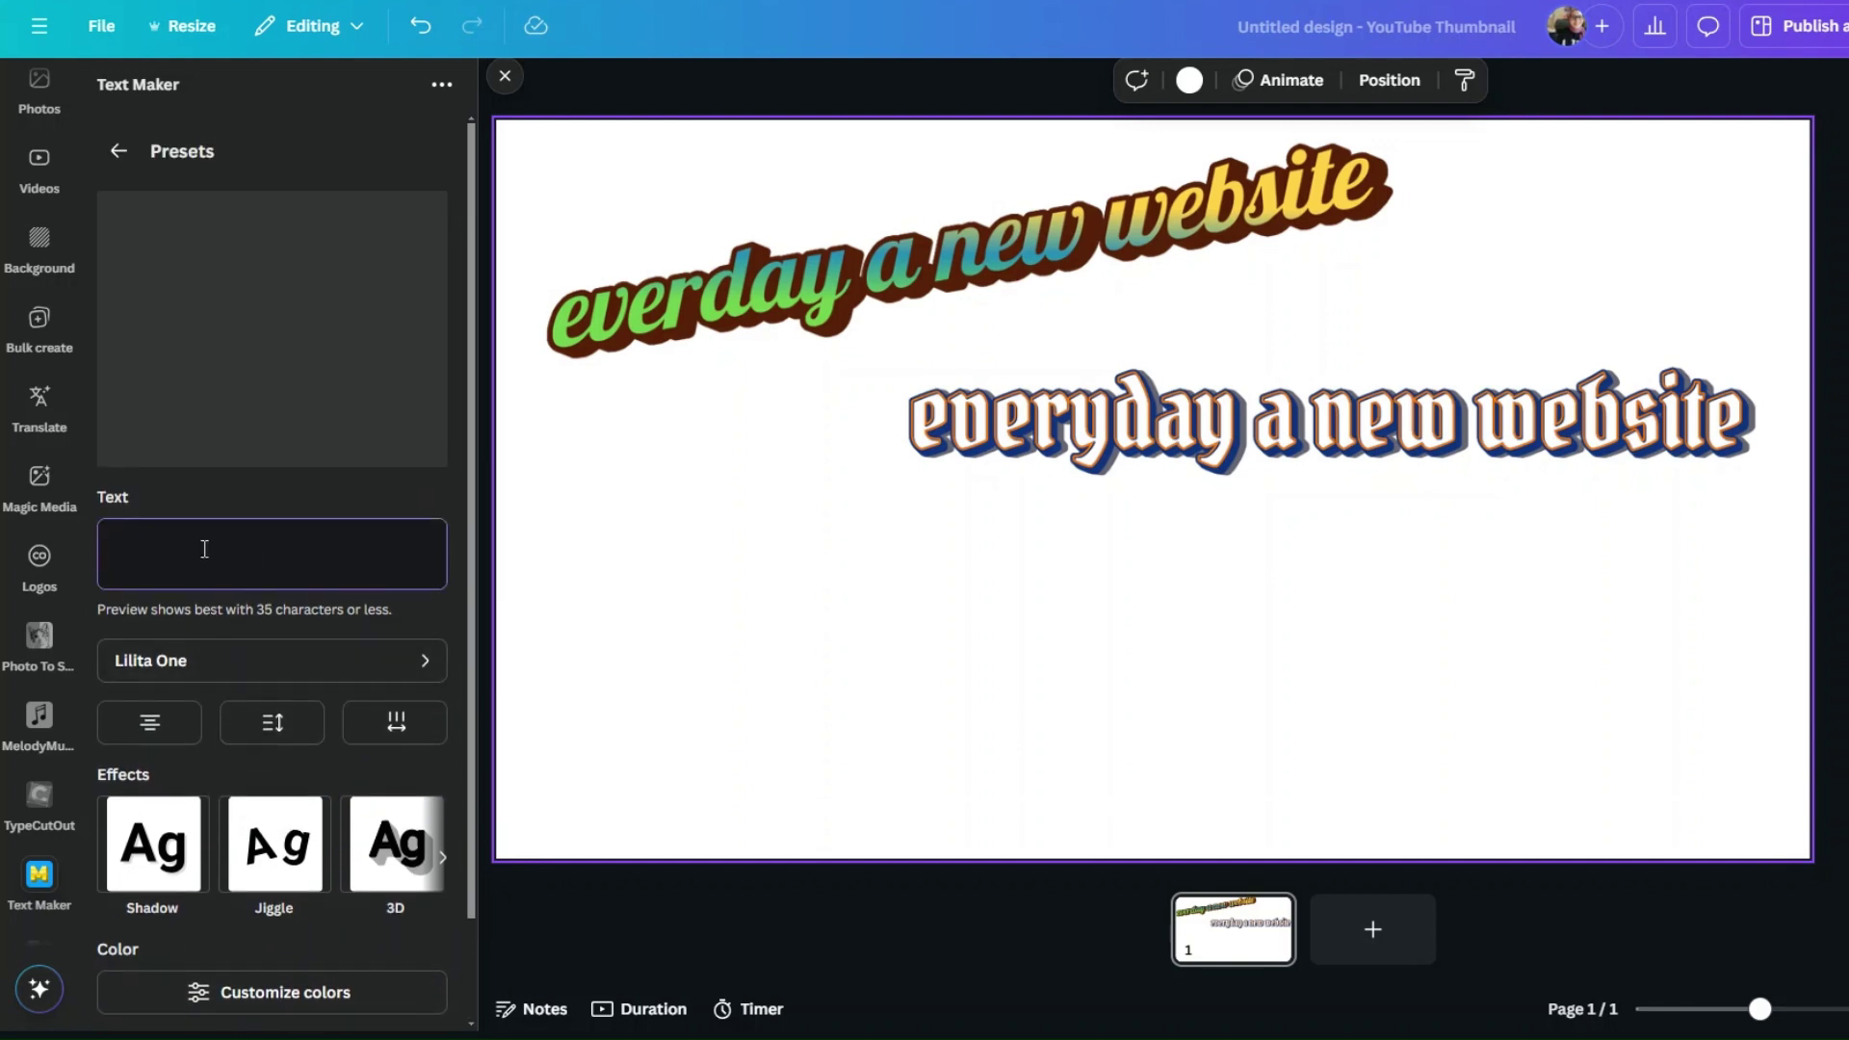
type("کل")
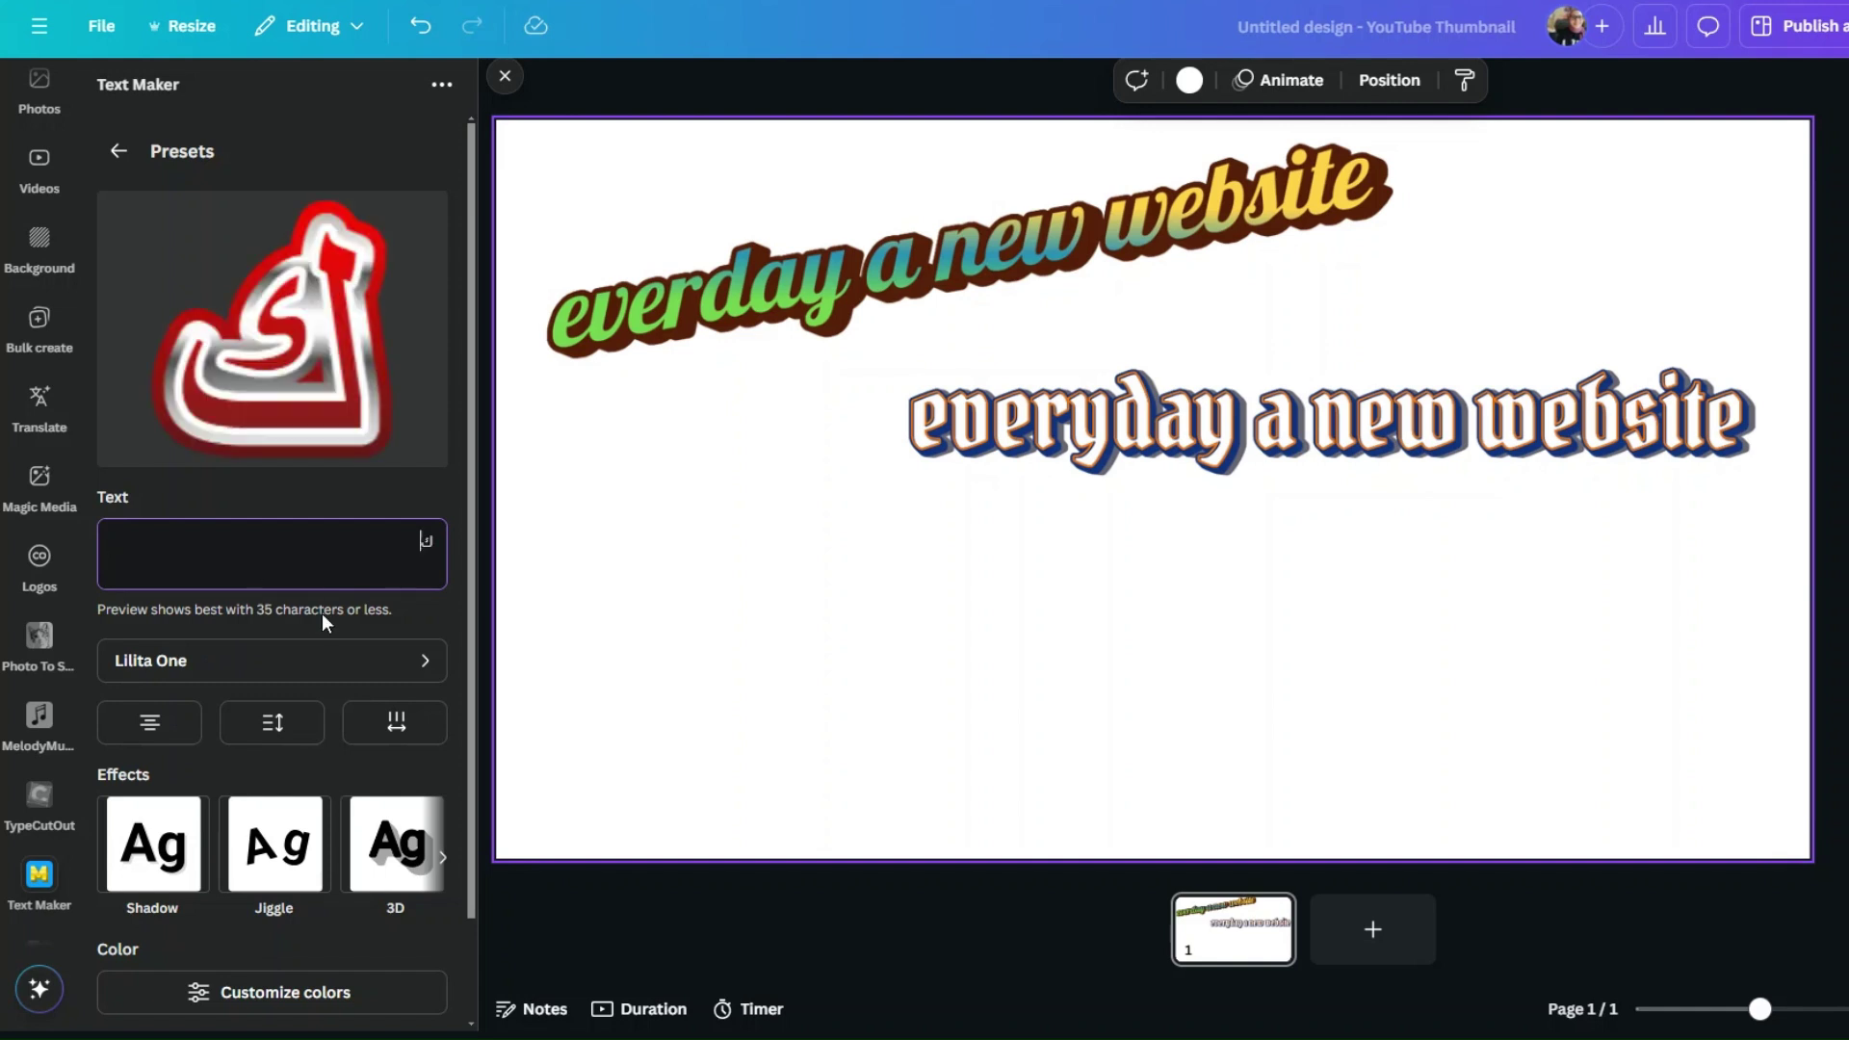
type(" یوم موقع")
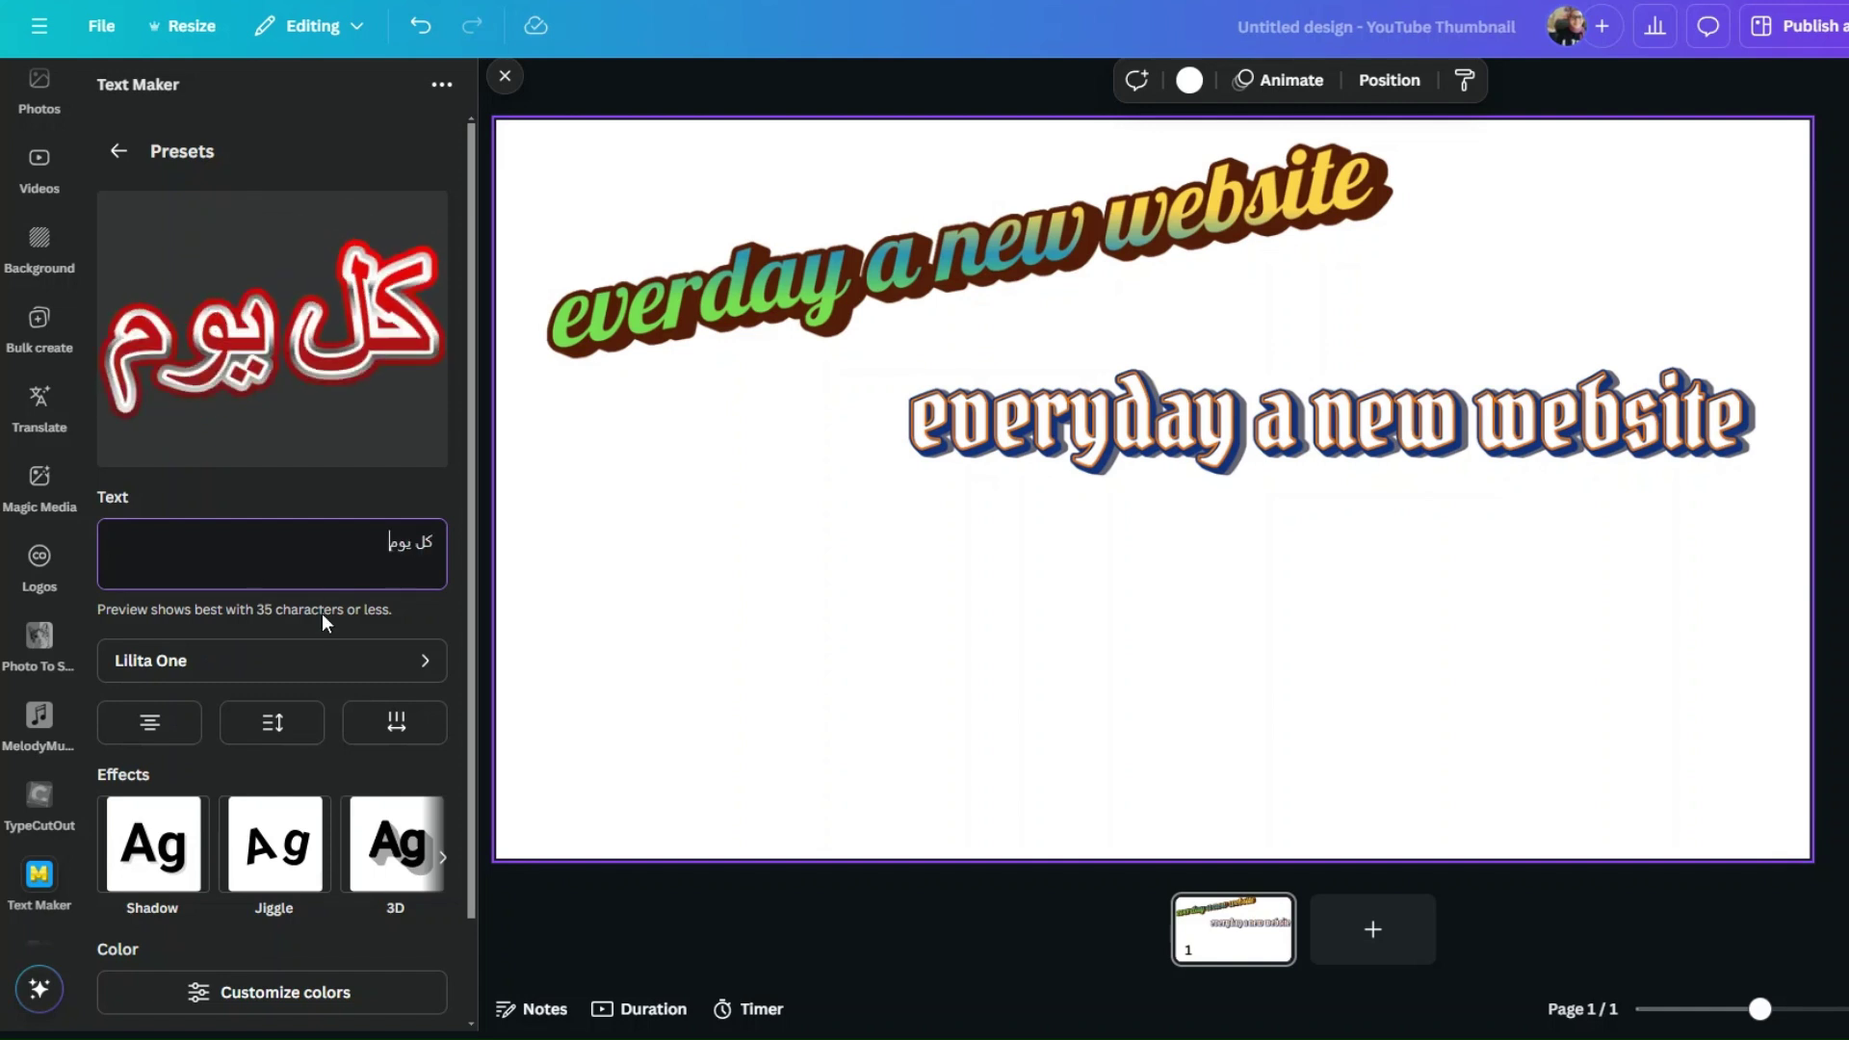
type(" جدید")
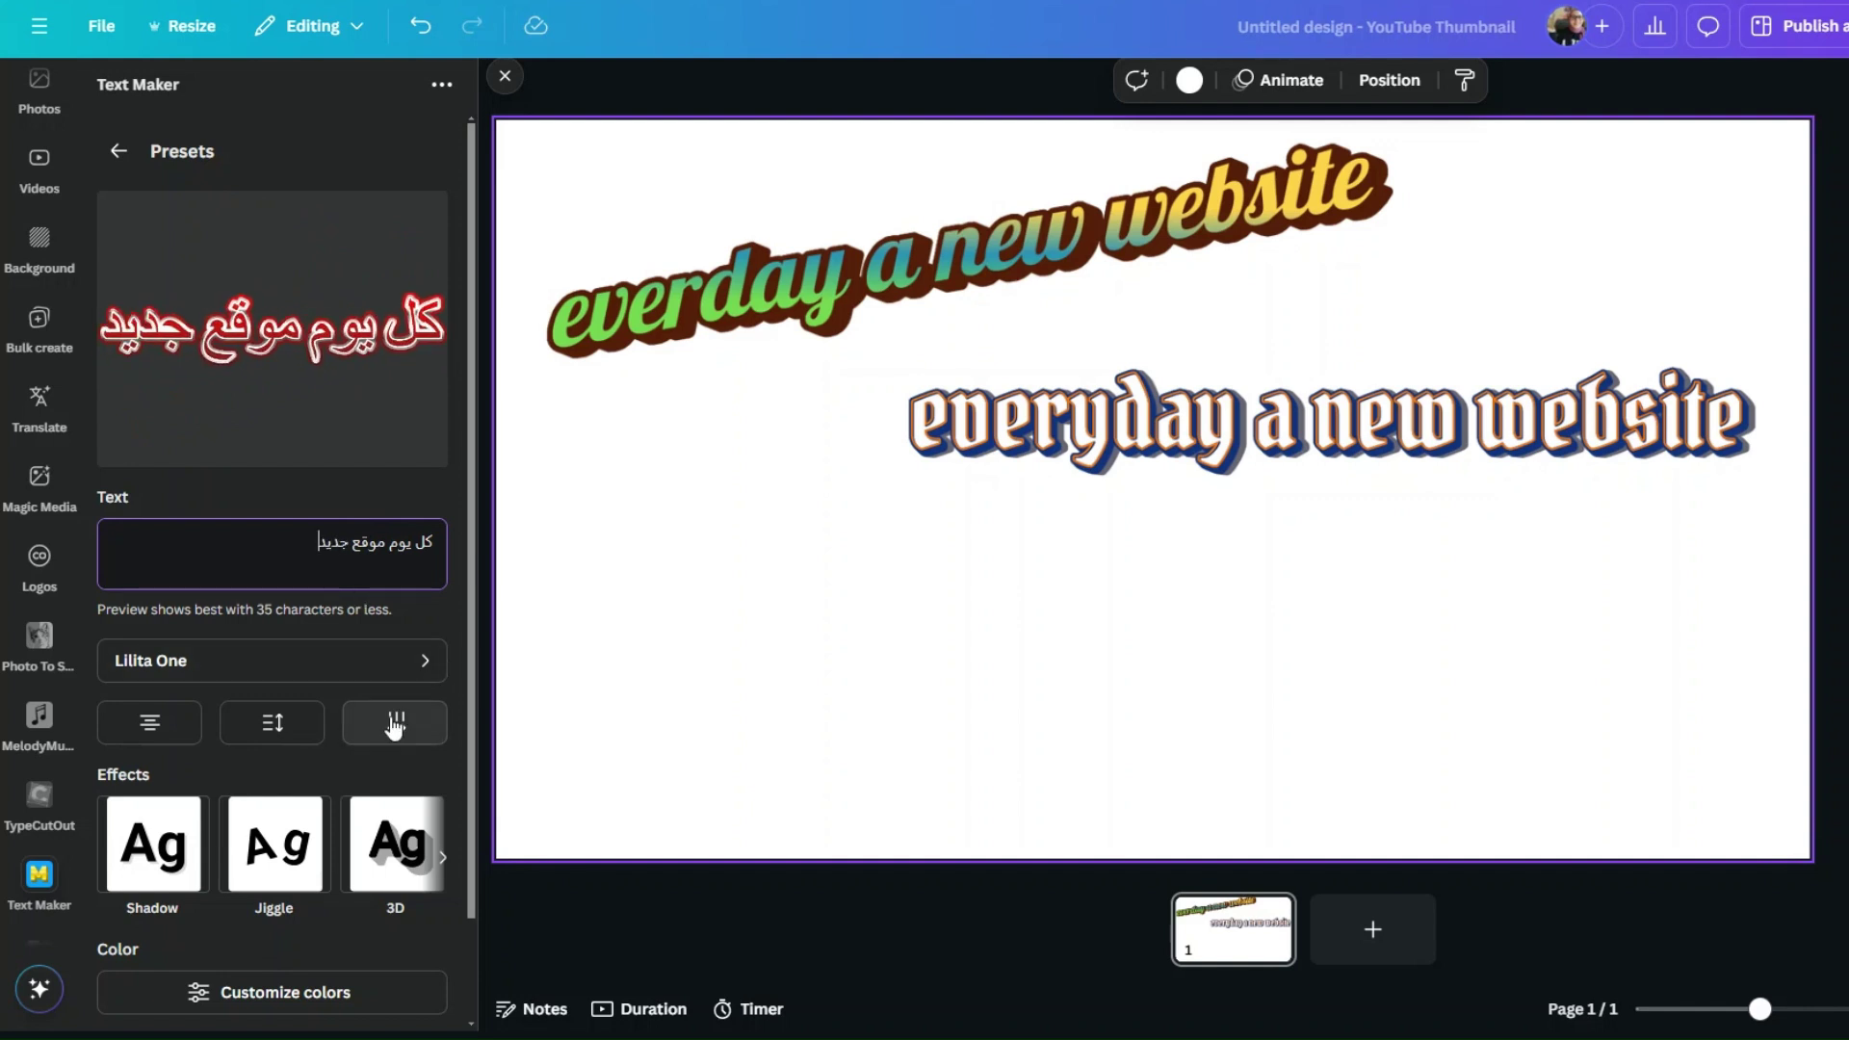
Search the fonts for "arabic", apply Noto Kufi Arabic to the text and set its letter spacing to 0.16
scroll(394, 729, "down", 2)
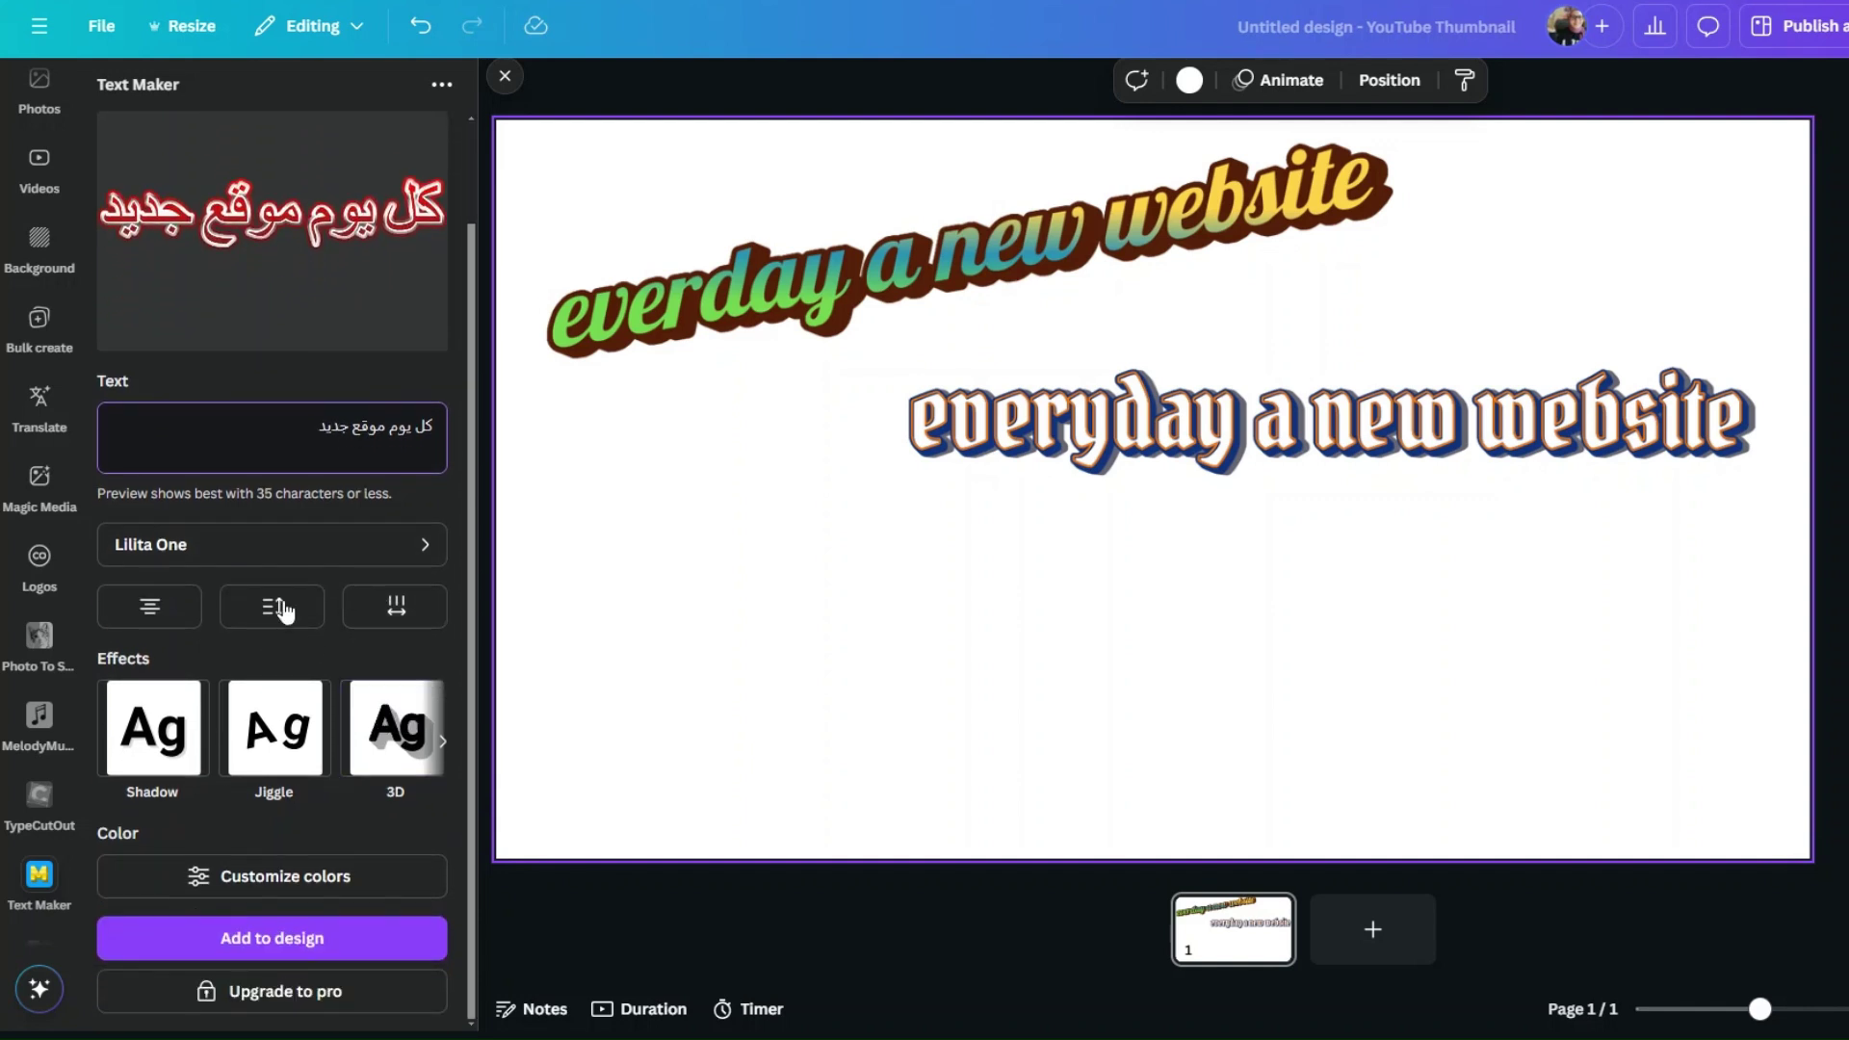
left_click(414, 544)
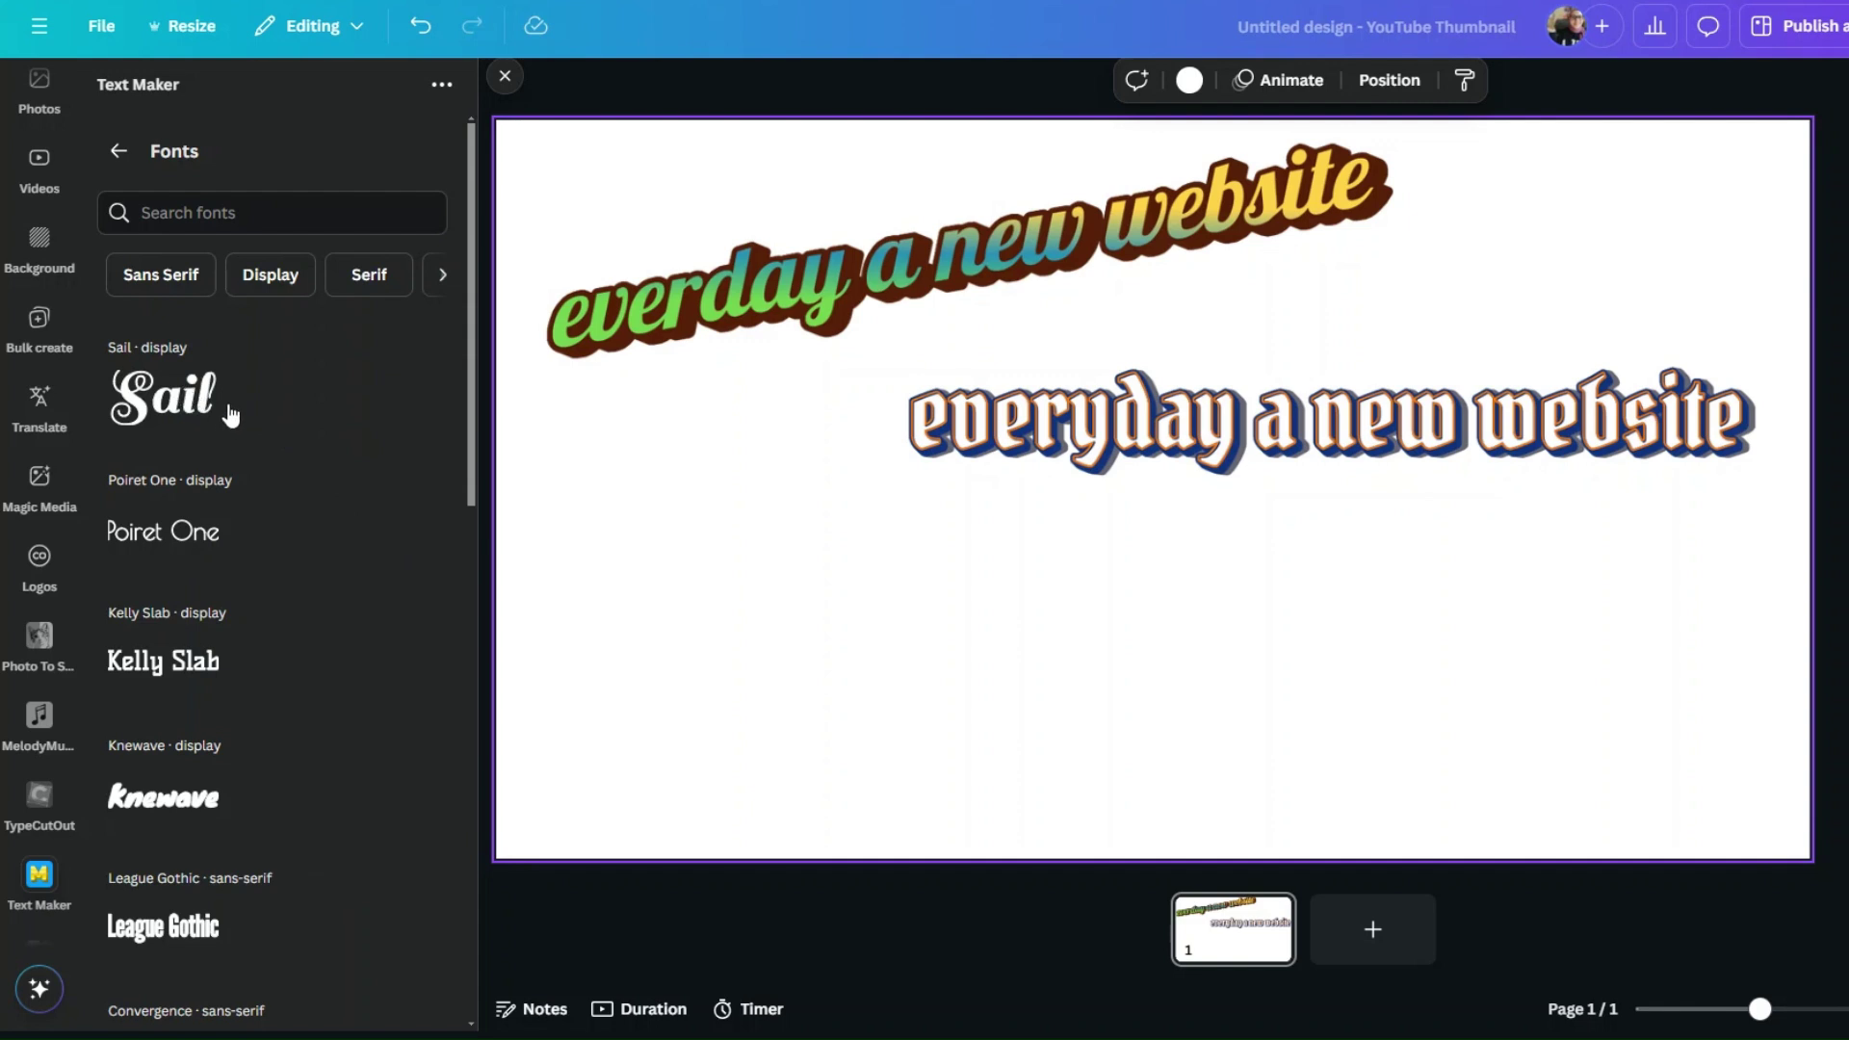
type("شقش")
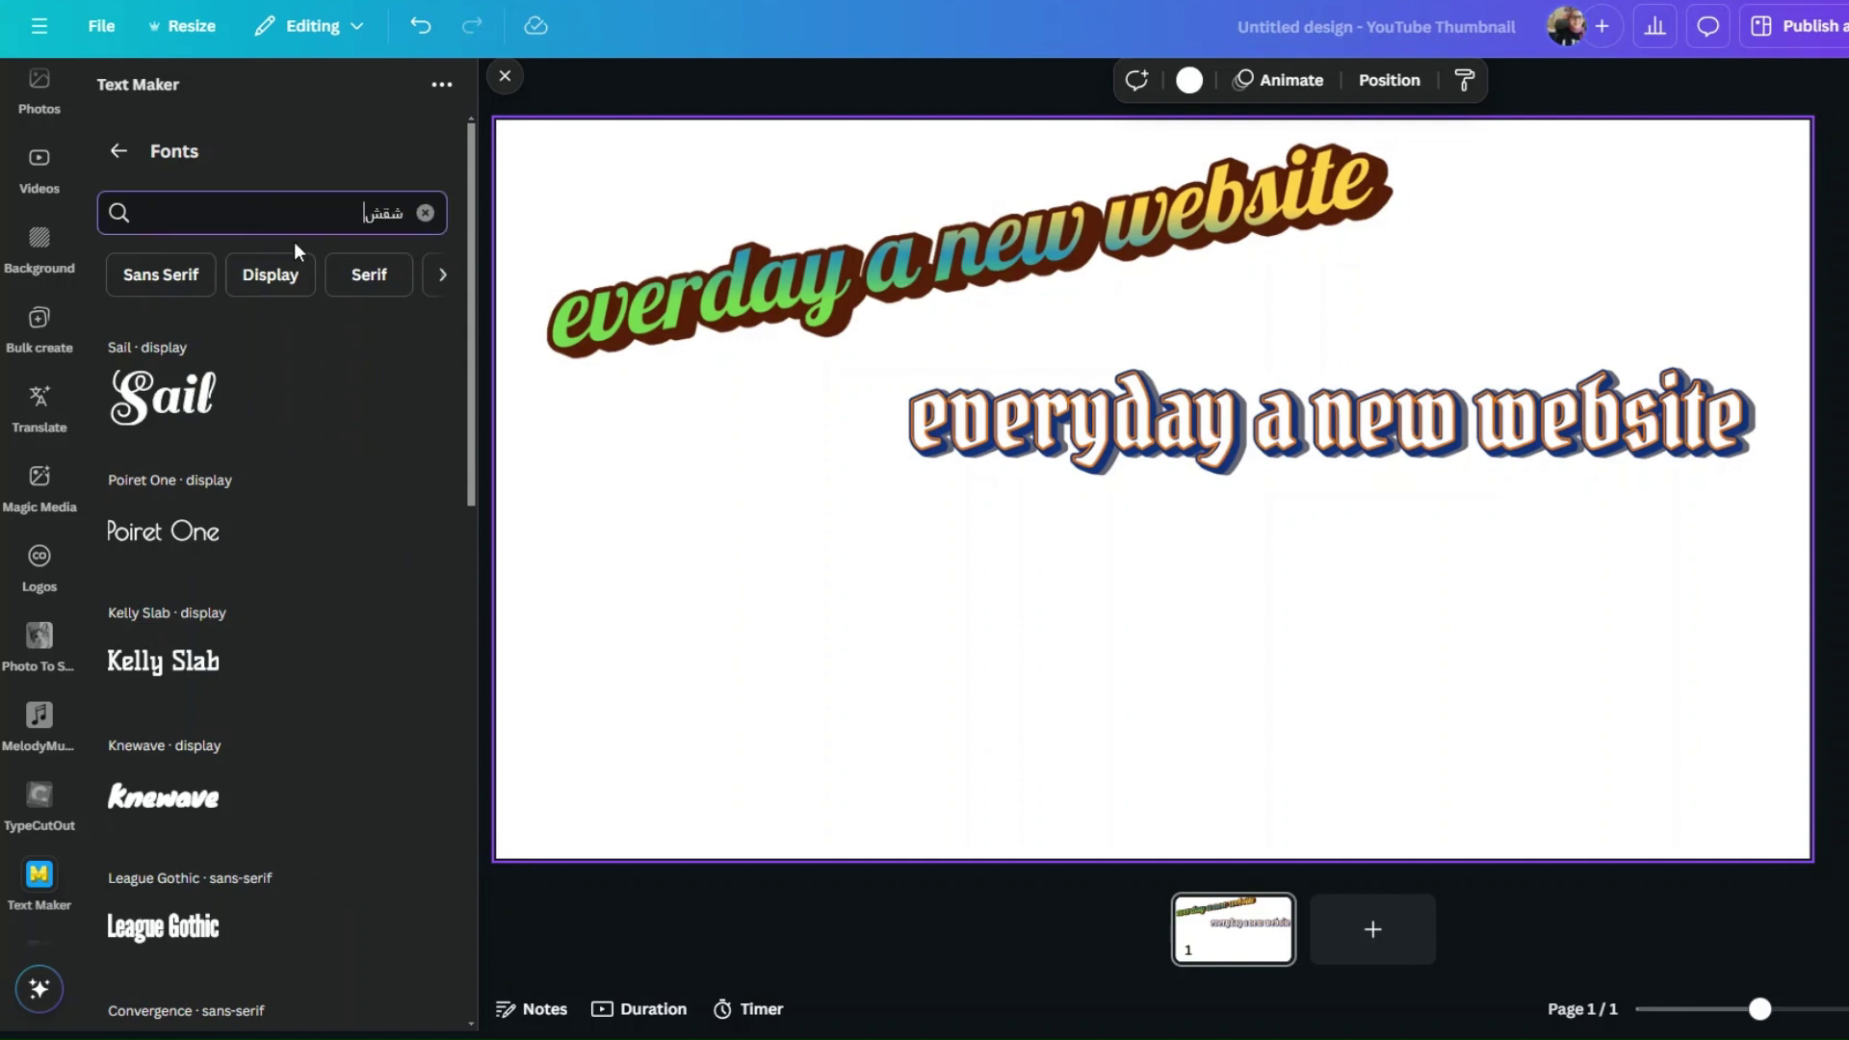
key("BackSpace")
key("BackSpace")
type("arabic")
key("Return")
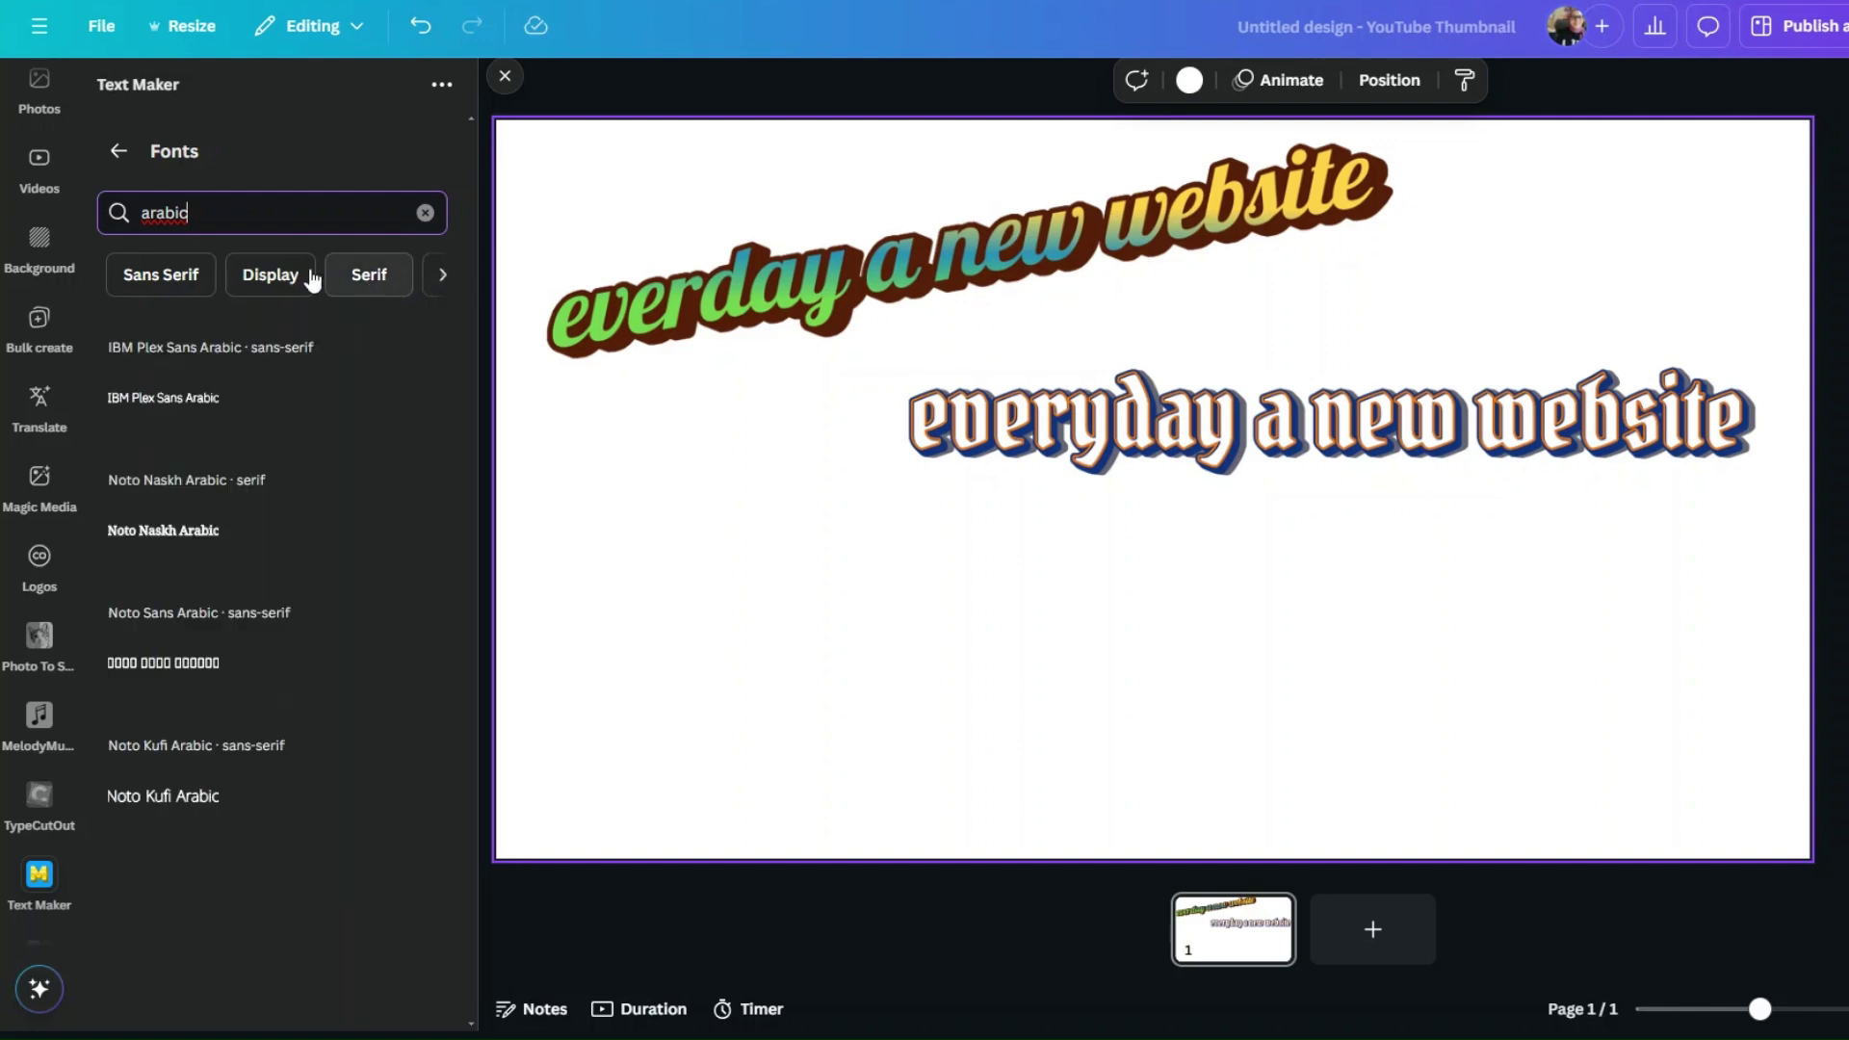
left_click(252, 799)
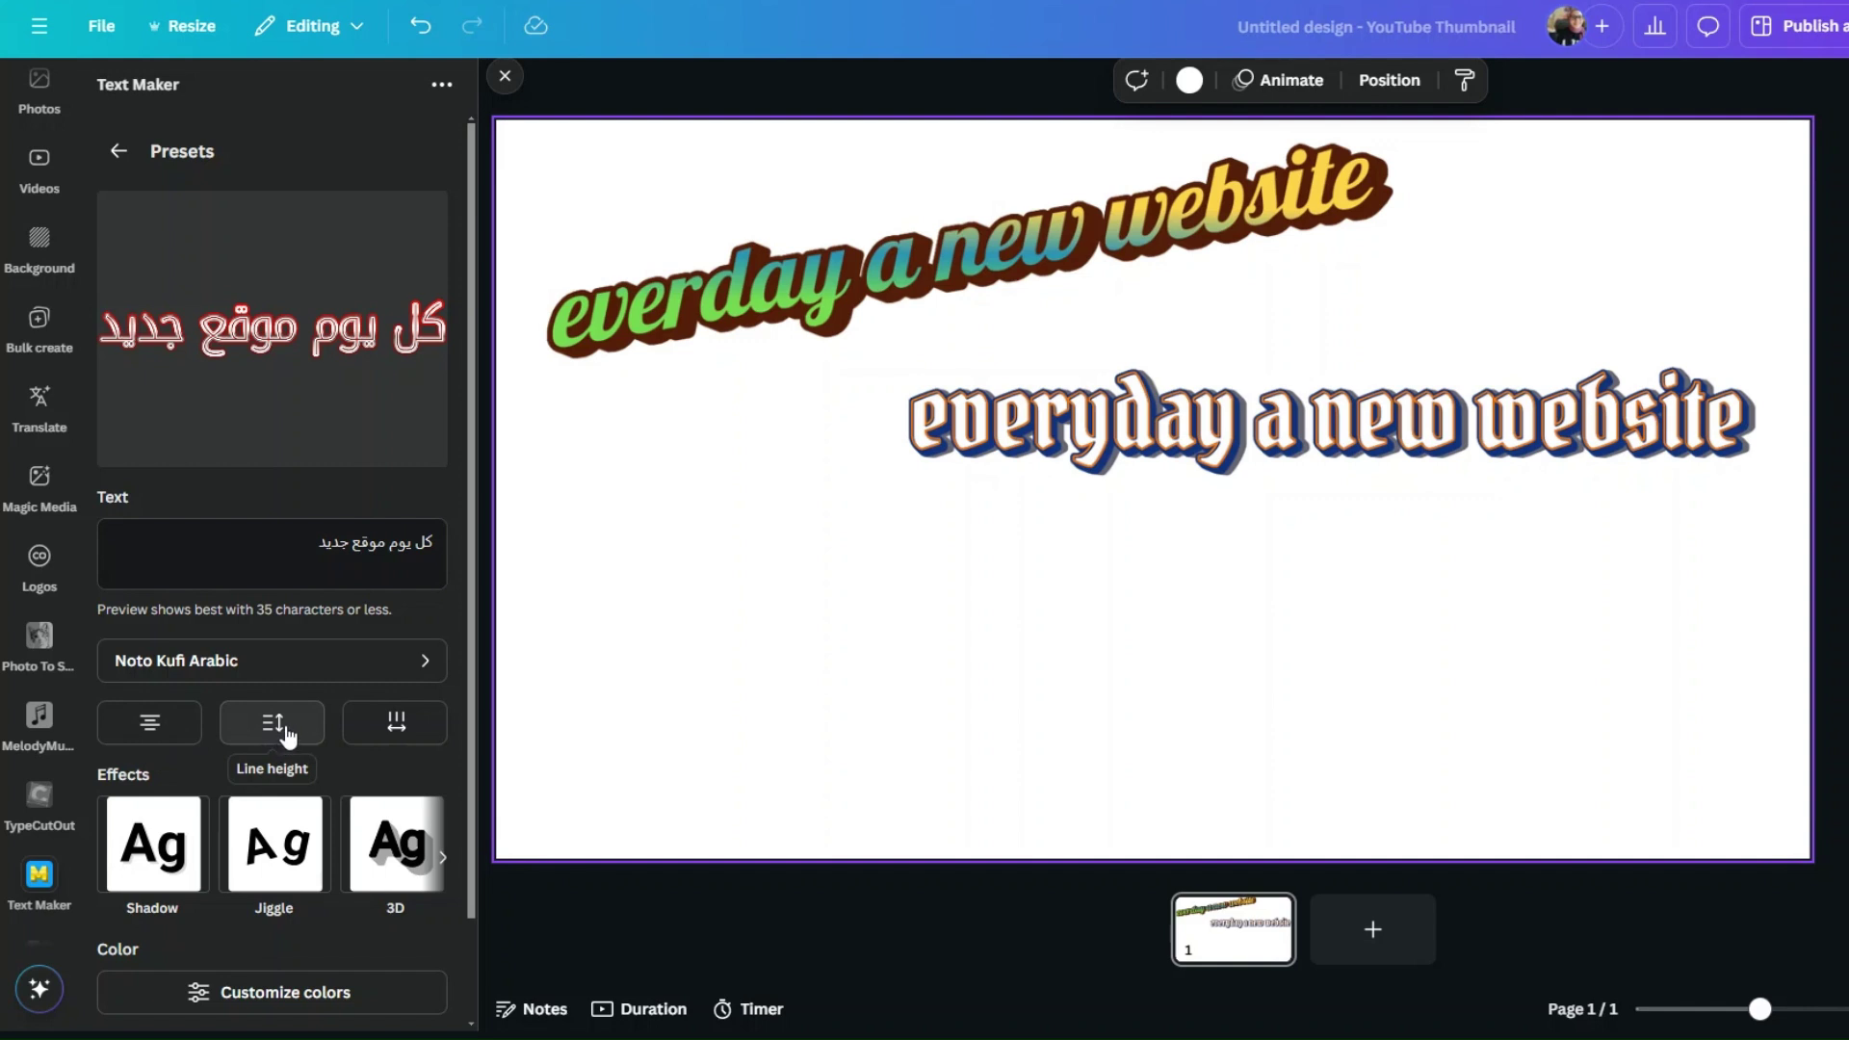
left_click(393, 721)
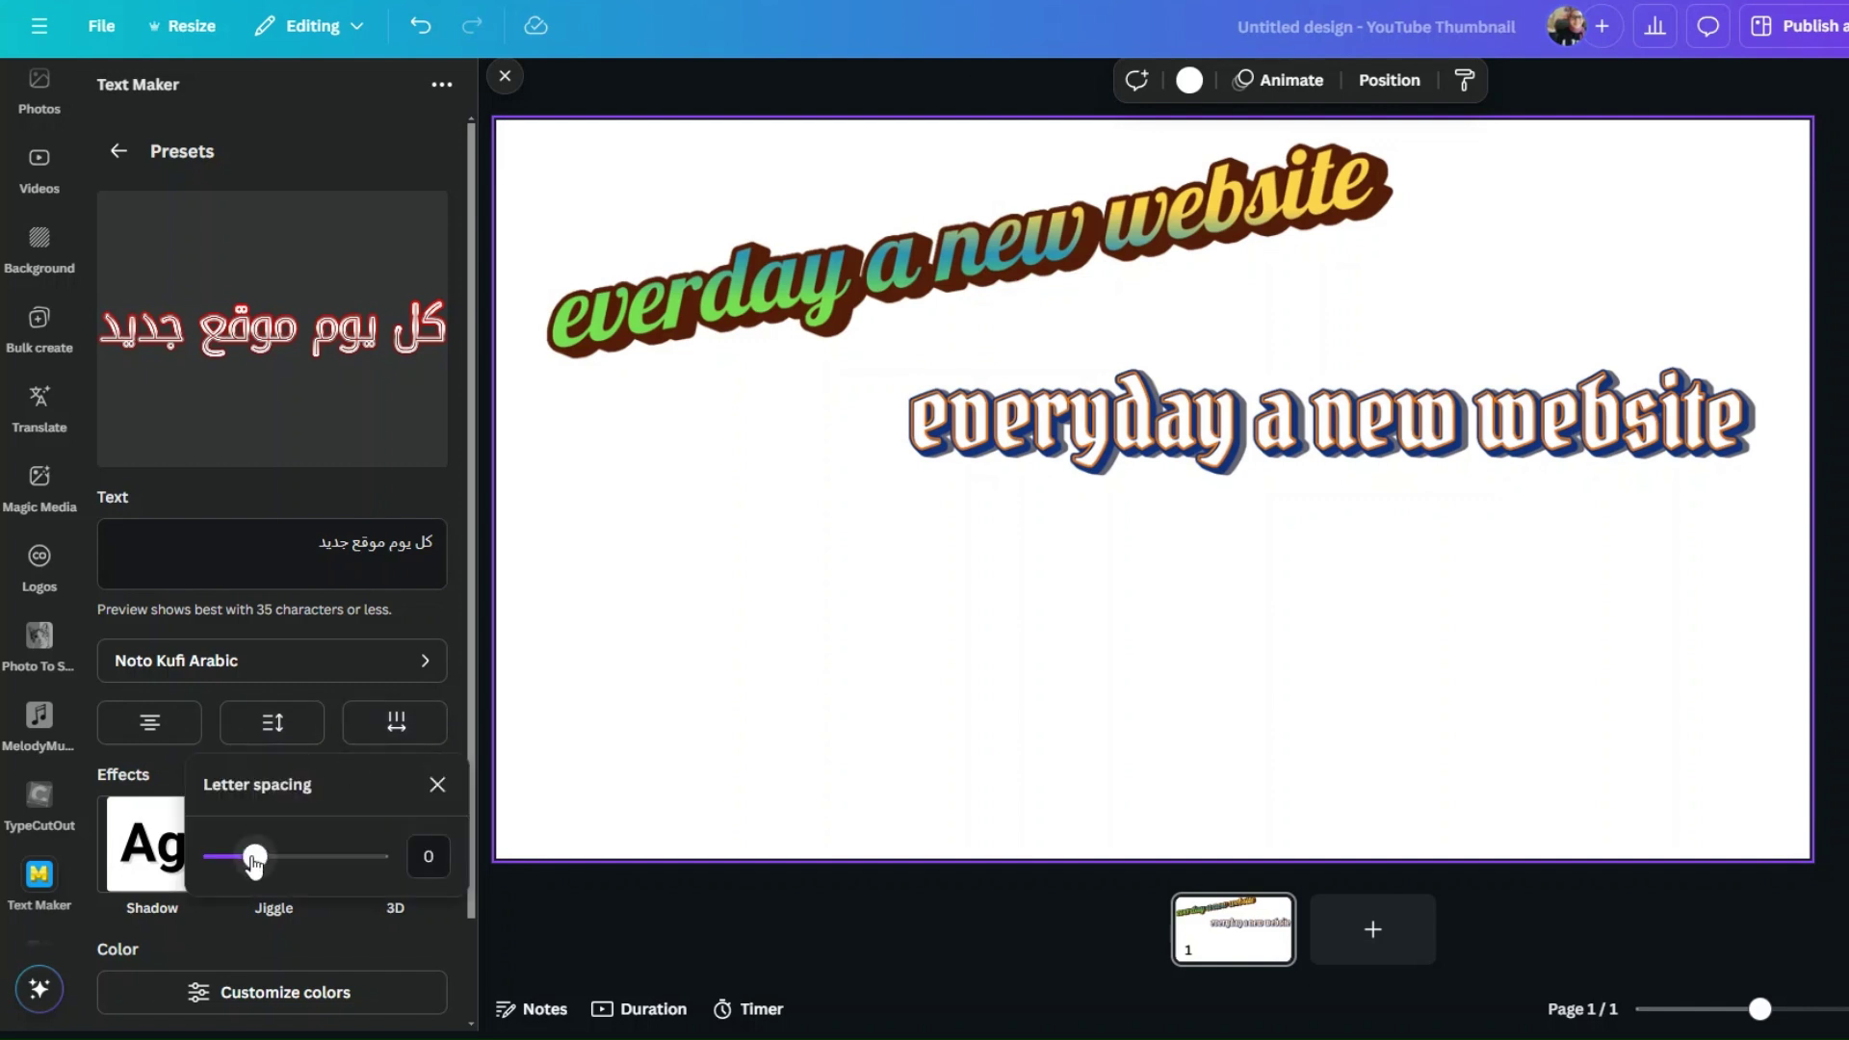
mouse_move(254, 860)
left_mouse_down()
mouse_move(332, 860)
mouse_move(254, 859)
mouse_move(270, 860)
left_mouse_up()
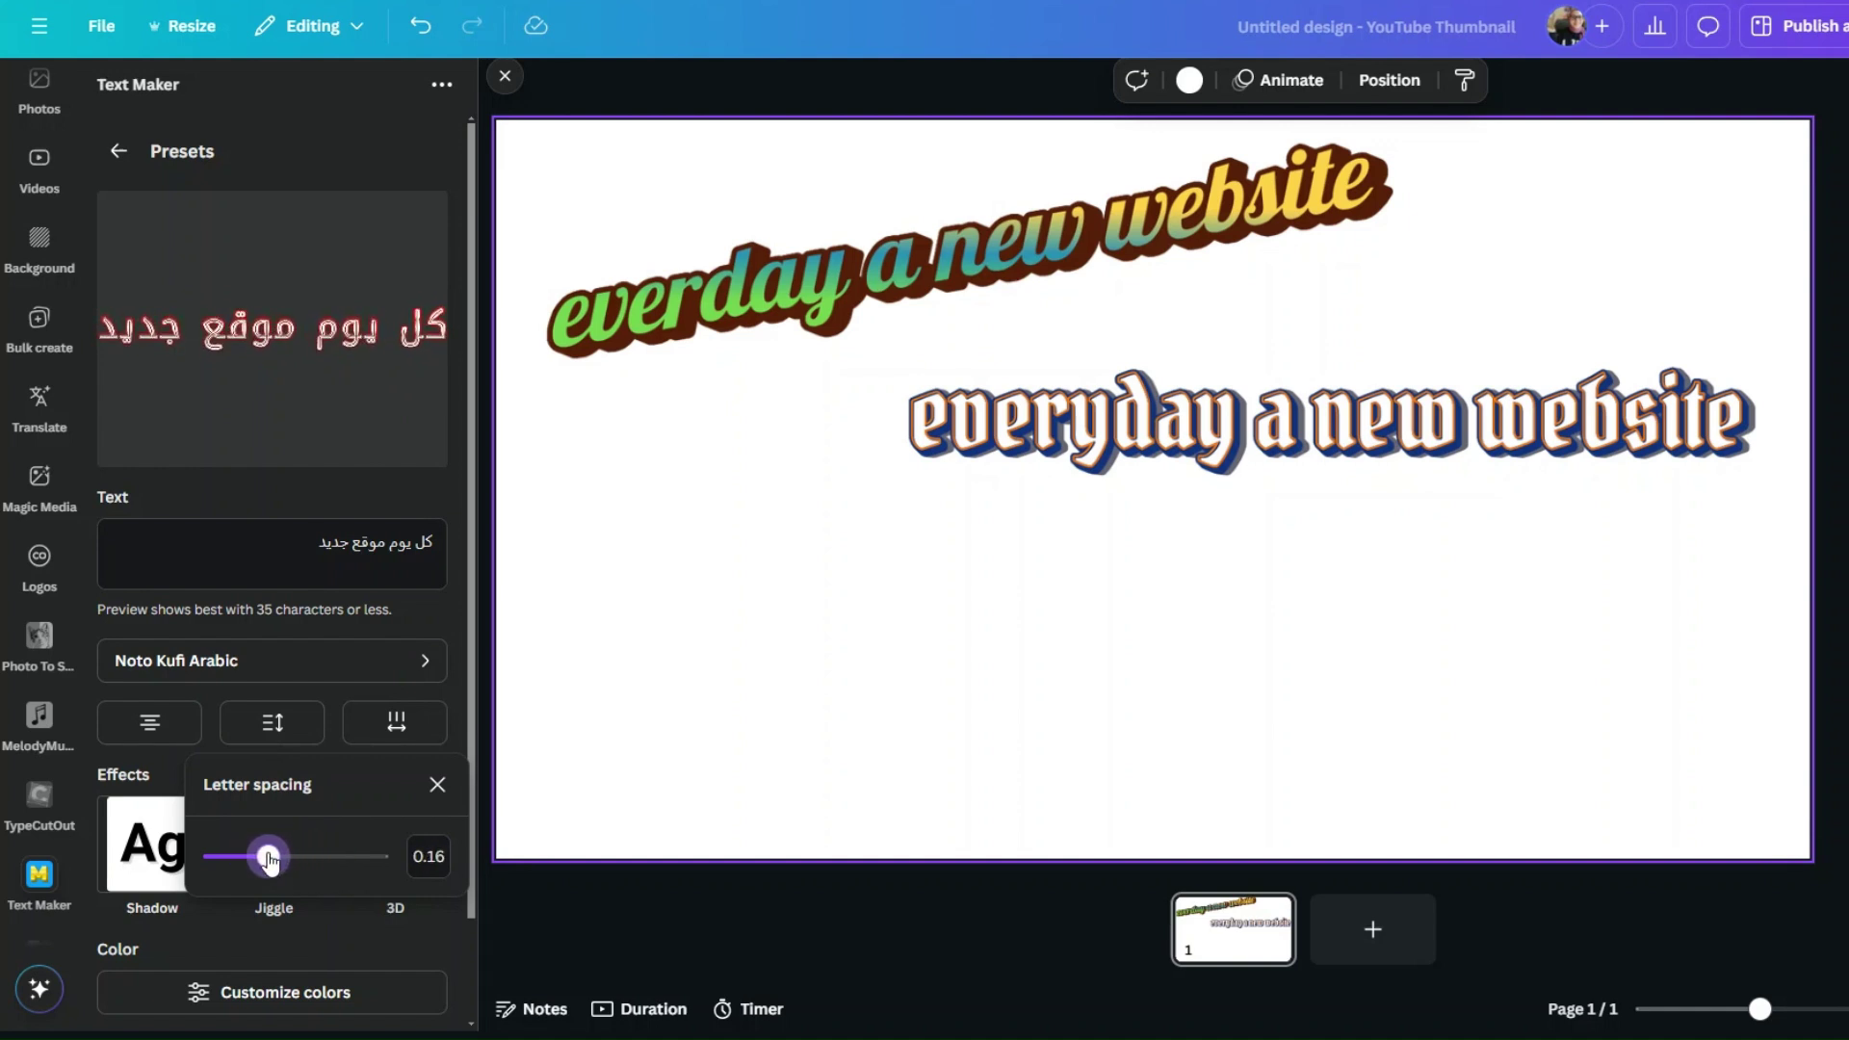
Shift the bright red stop (#fc0102) of the text's fill gradient toward the middle and return to the preset settings
scroll(38, 578, "down", 2)
scroll(464, 794, "down", 1)
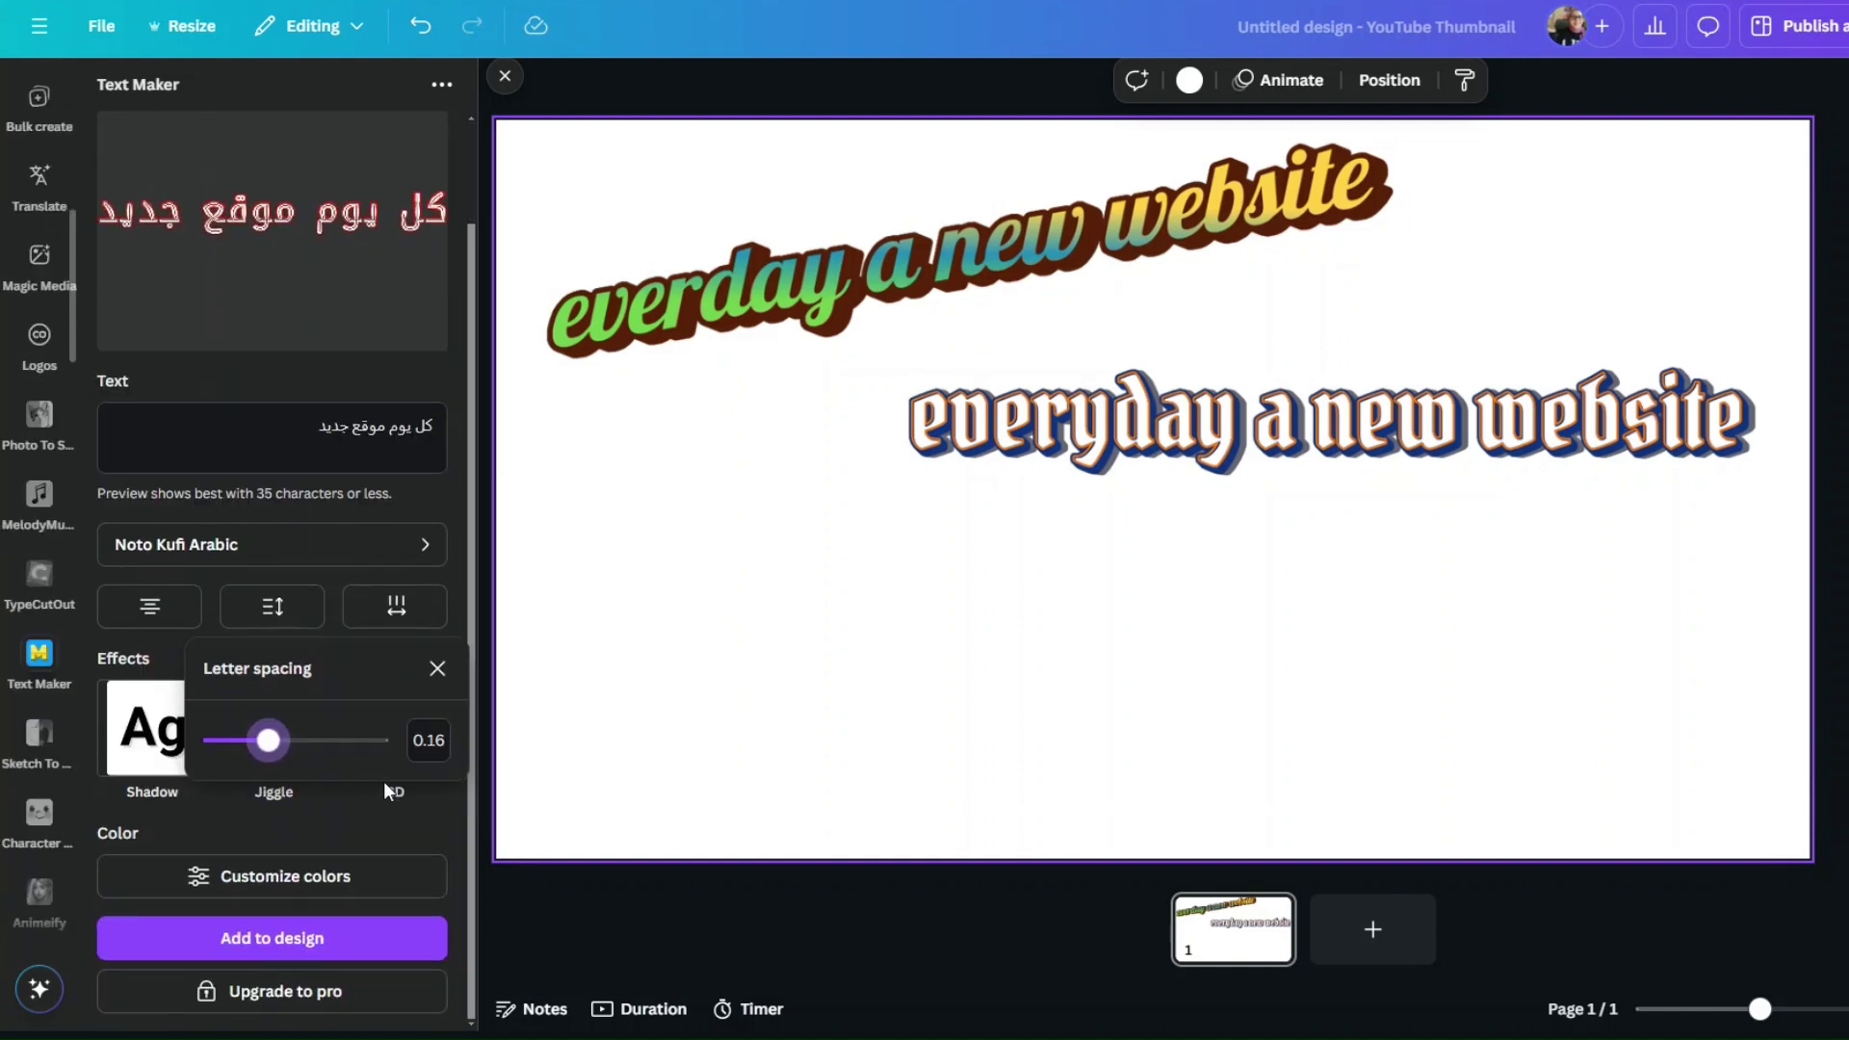
left_click(243, 878)
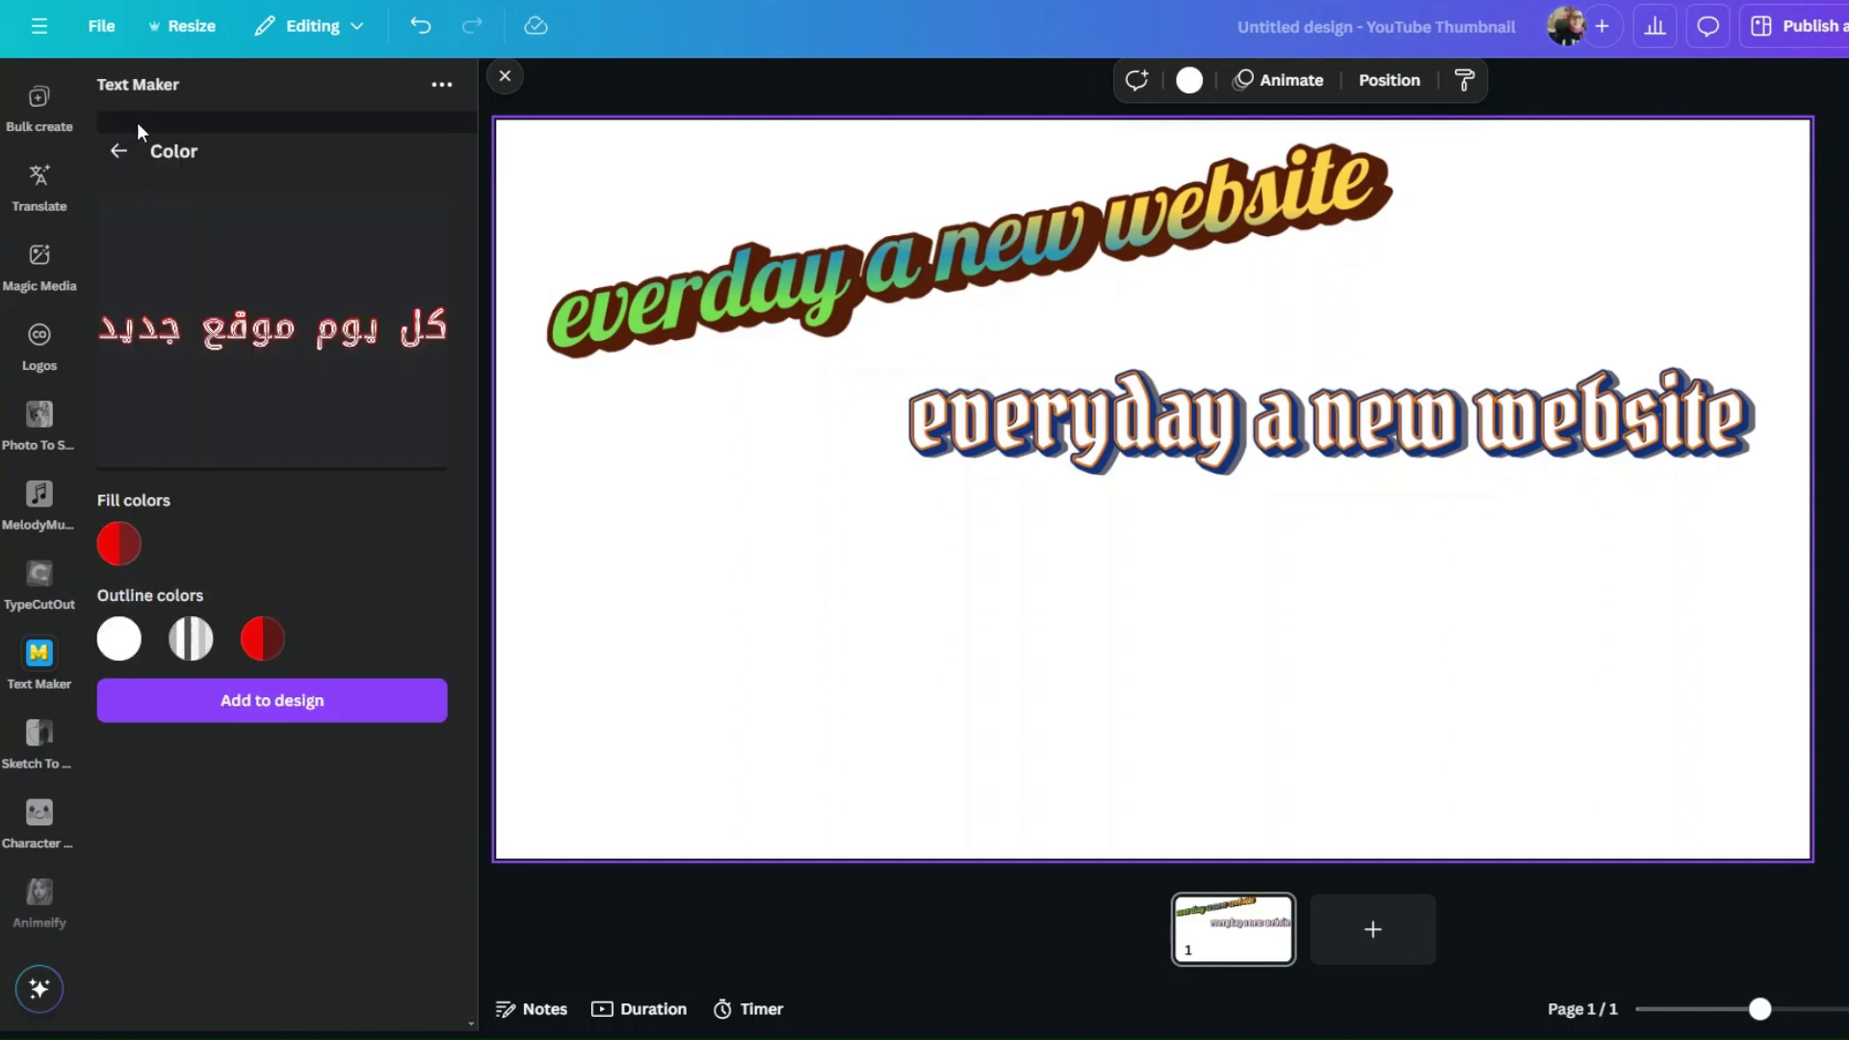
left_click(141, 545)
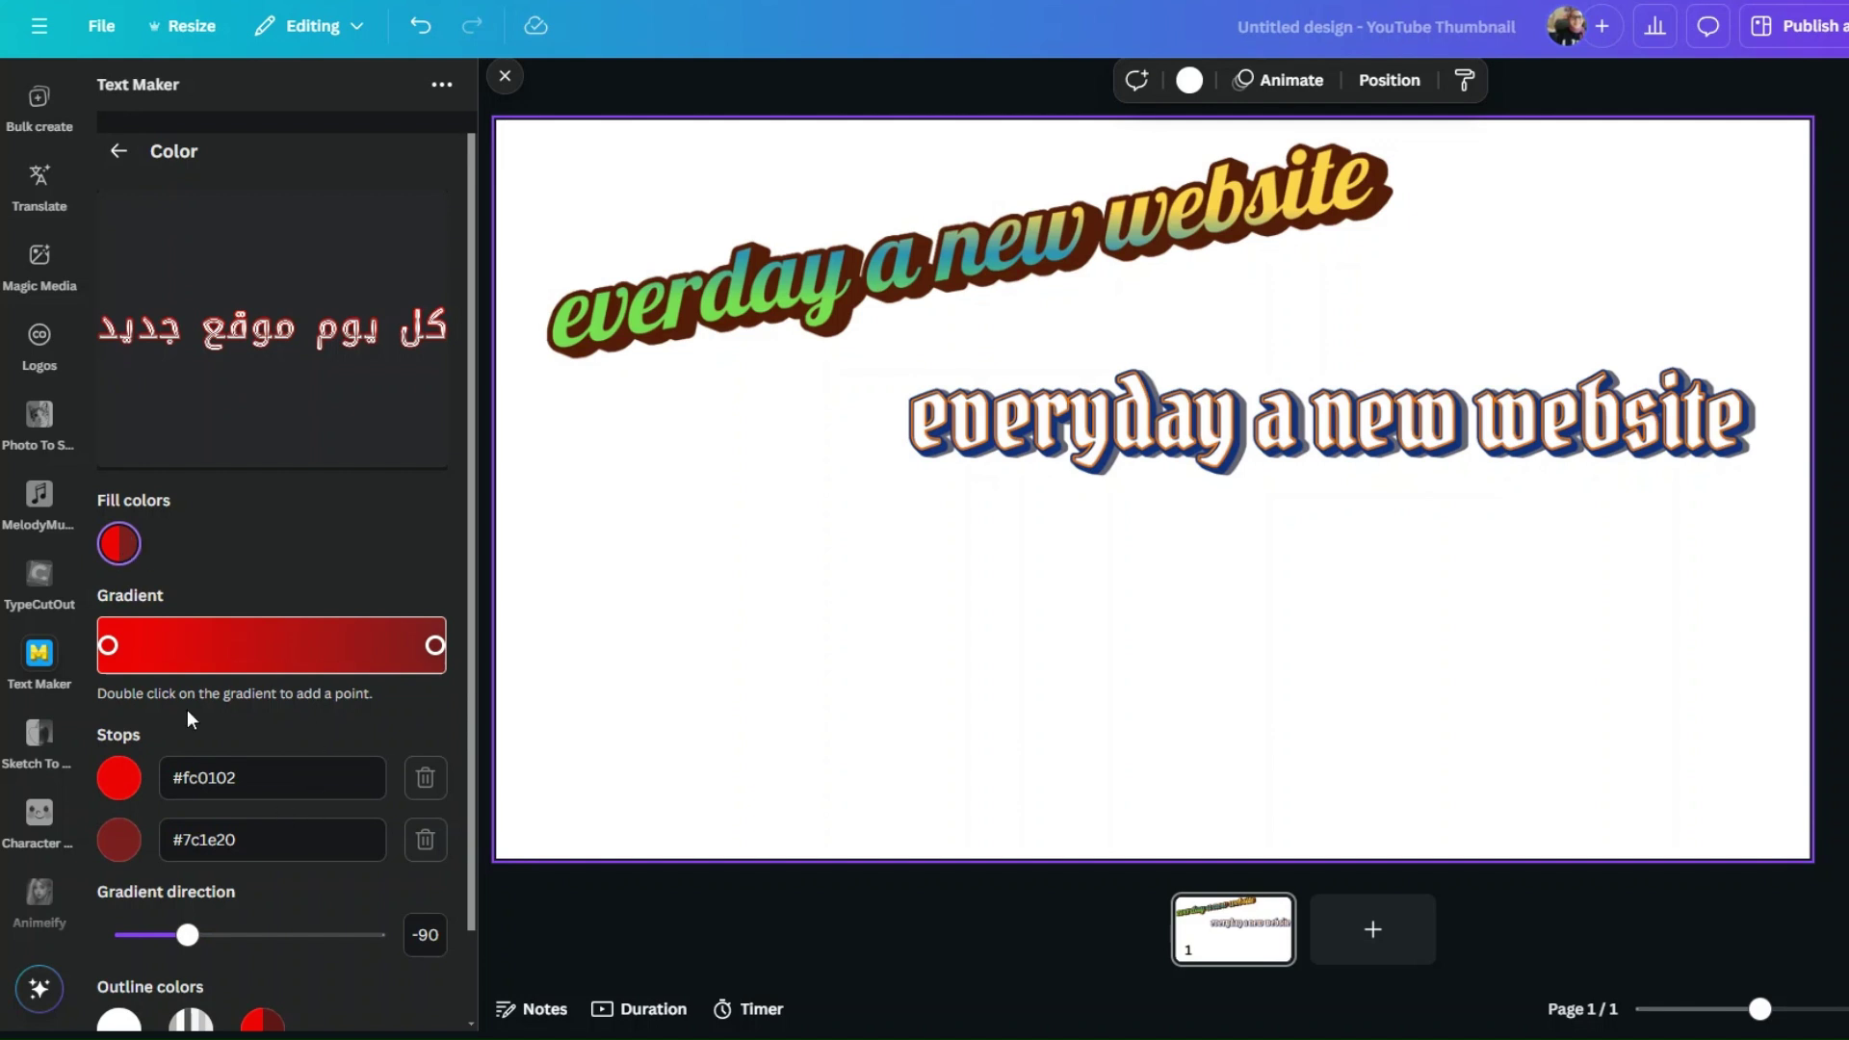
left_click_drag(108, 645, 230, 651)
left_click(118, 151)
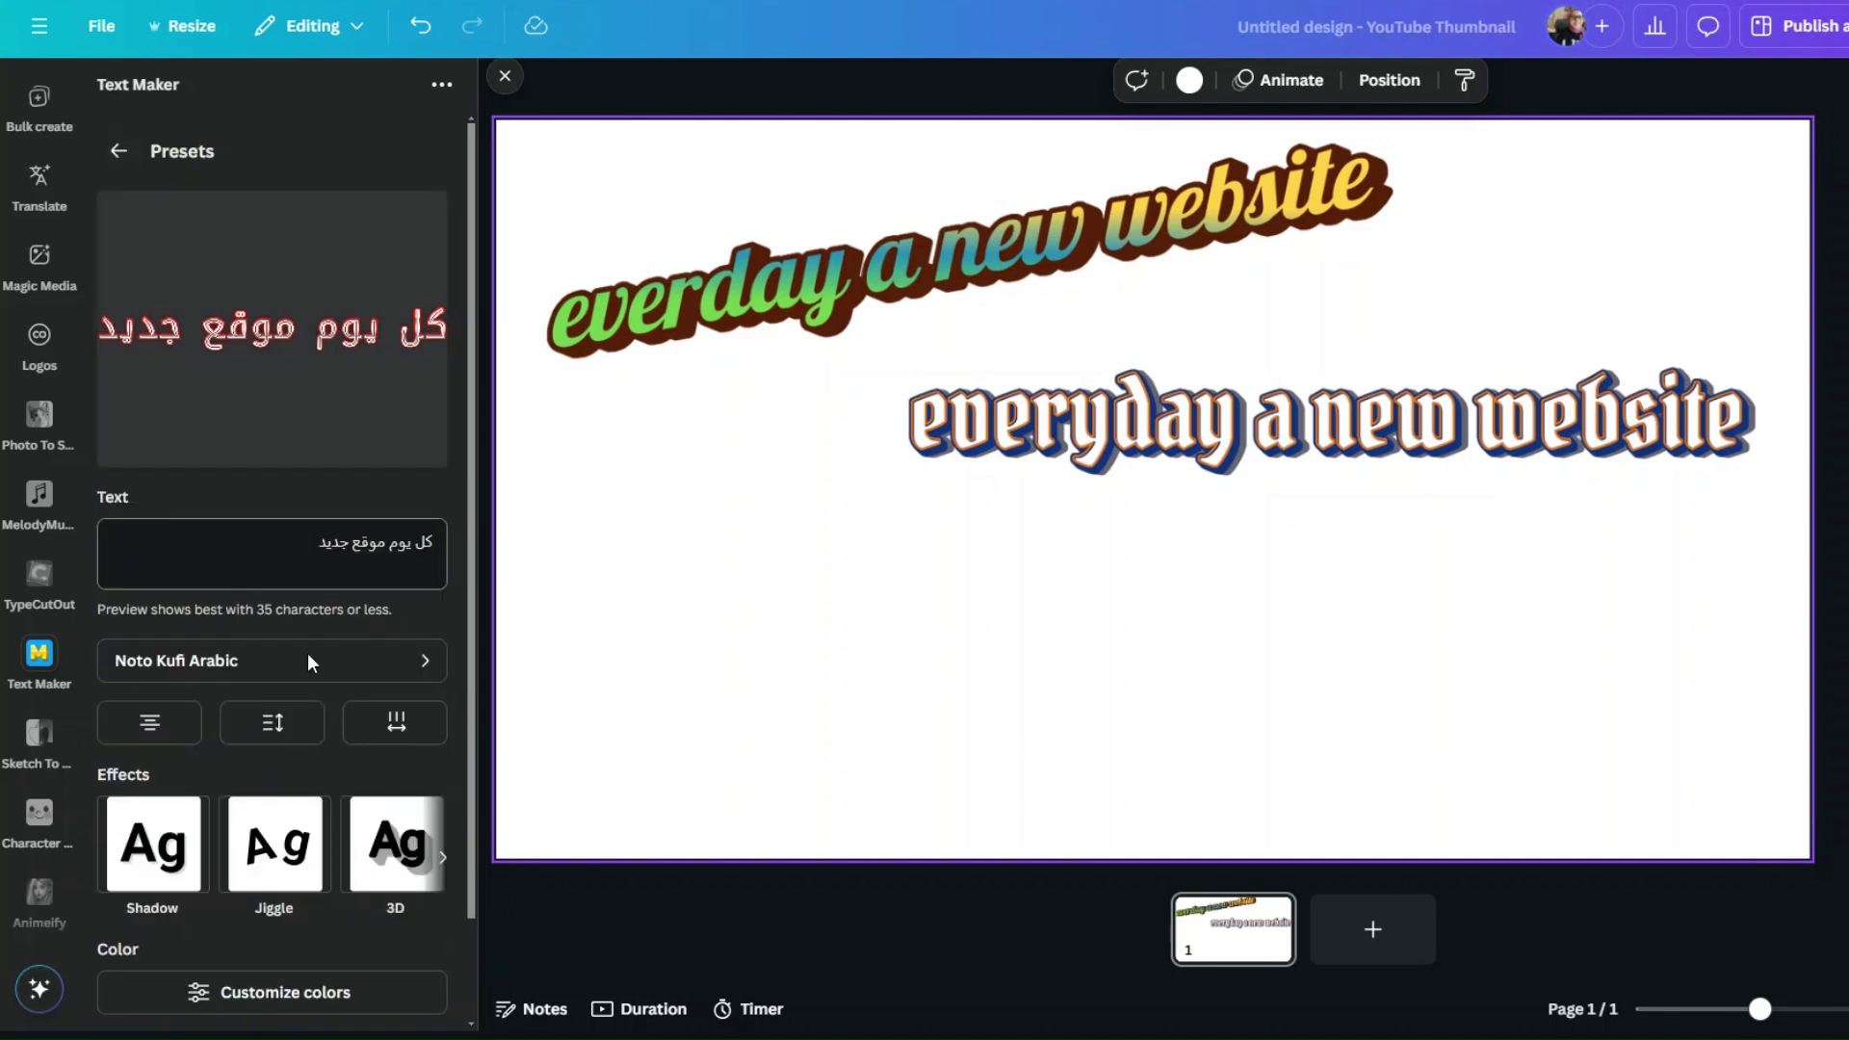
scroll(266, 846, "down", 2)
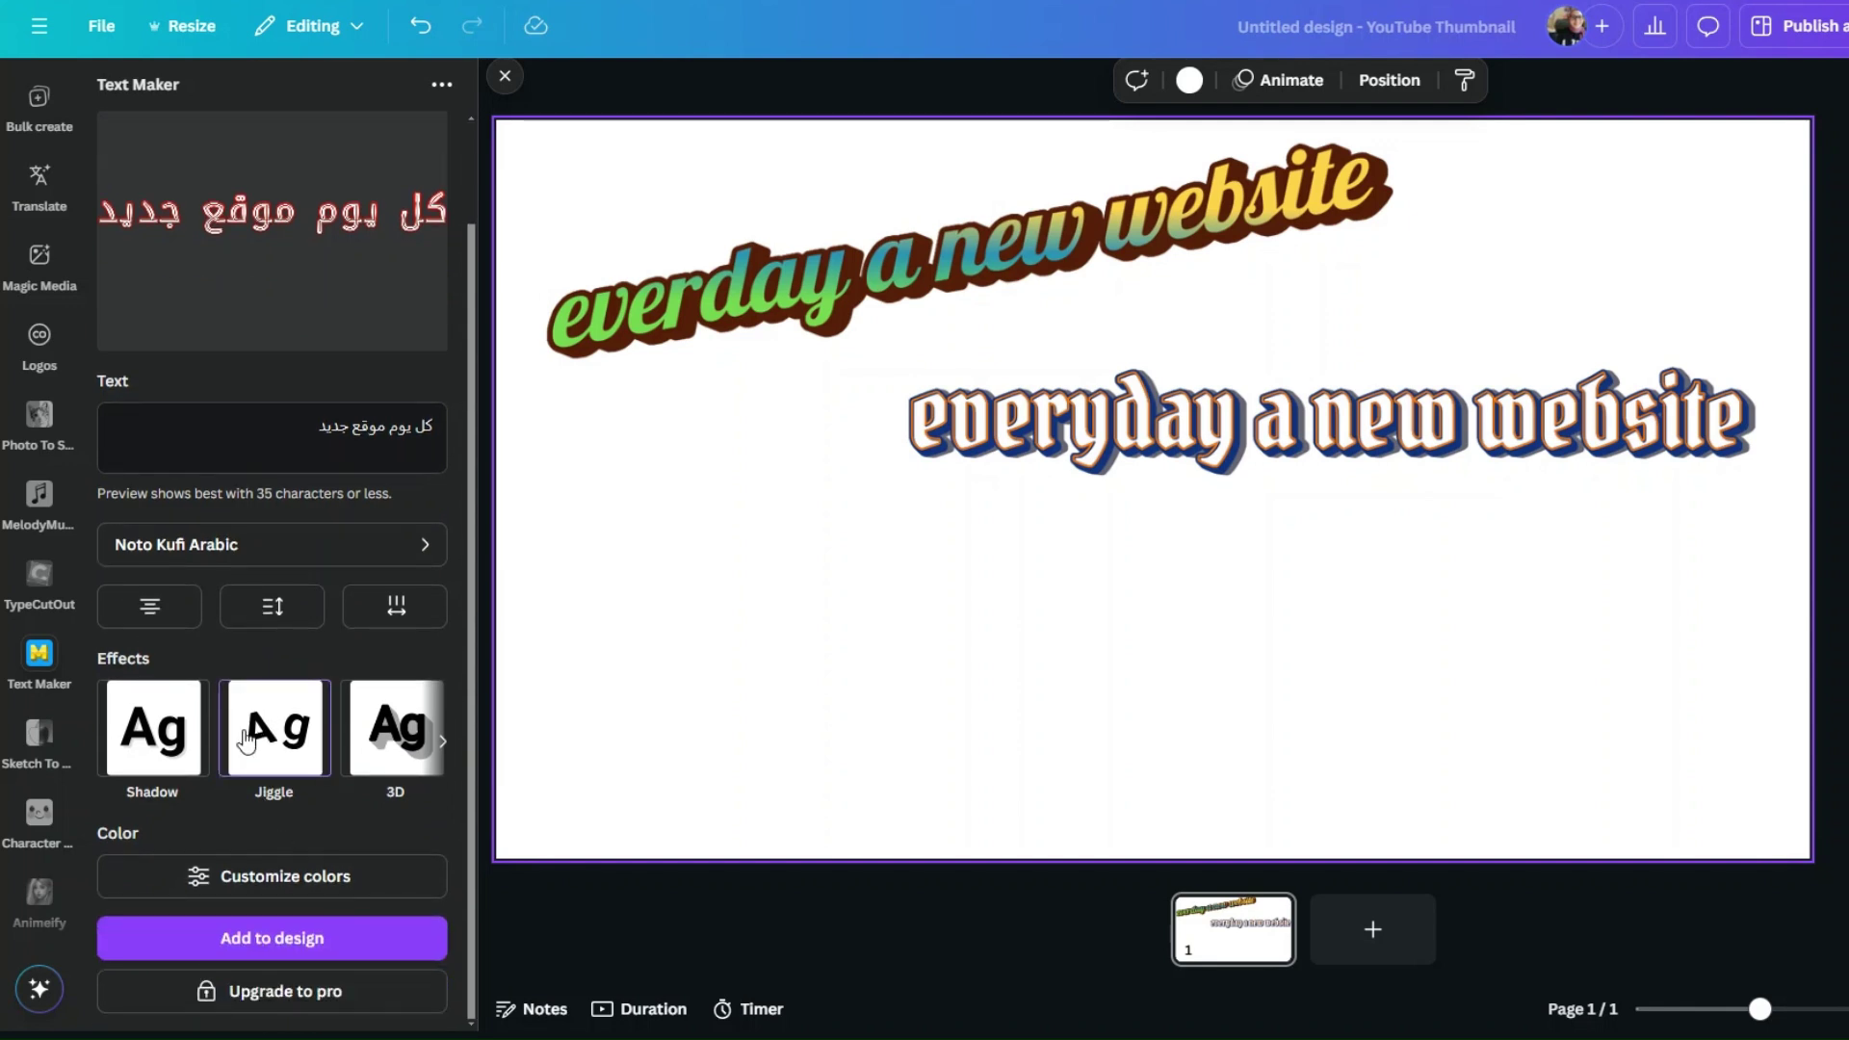
Examine the settings of the text's three outlines in the Outline effect and return to the preset settings
left_click(443, 747)
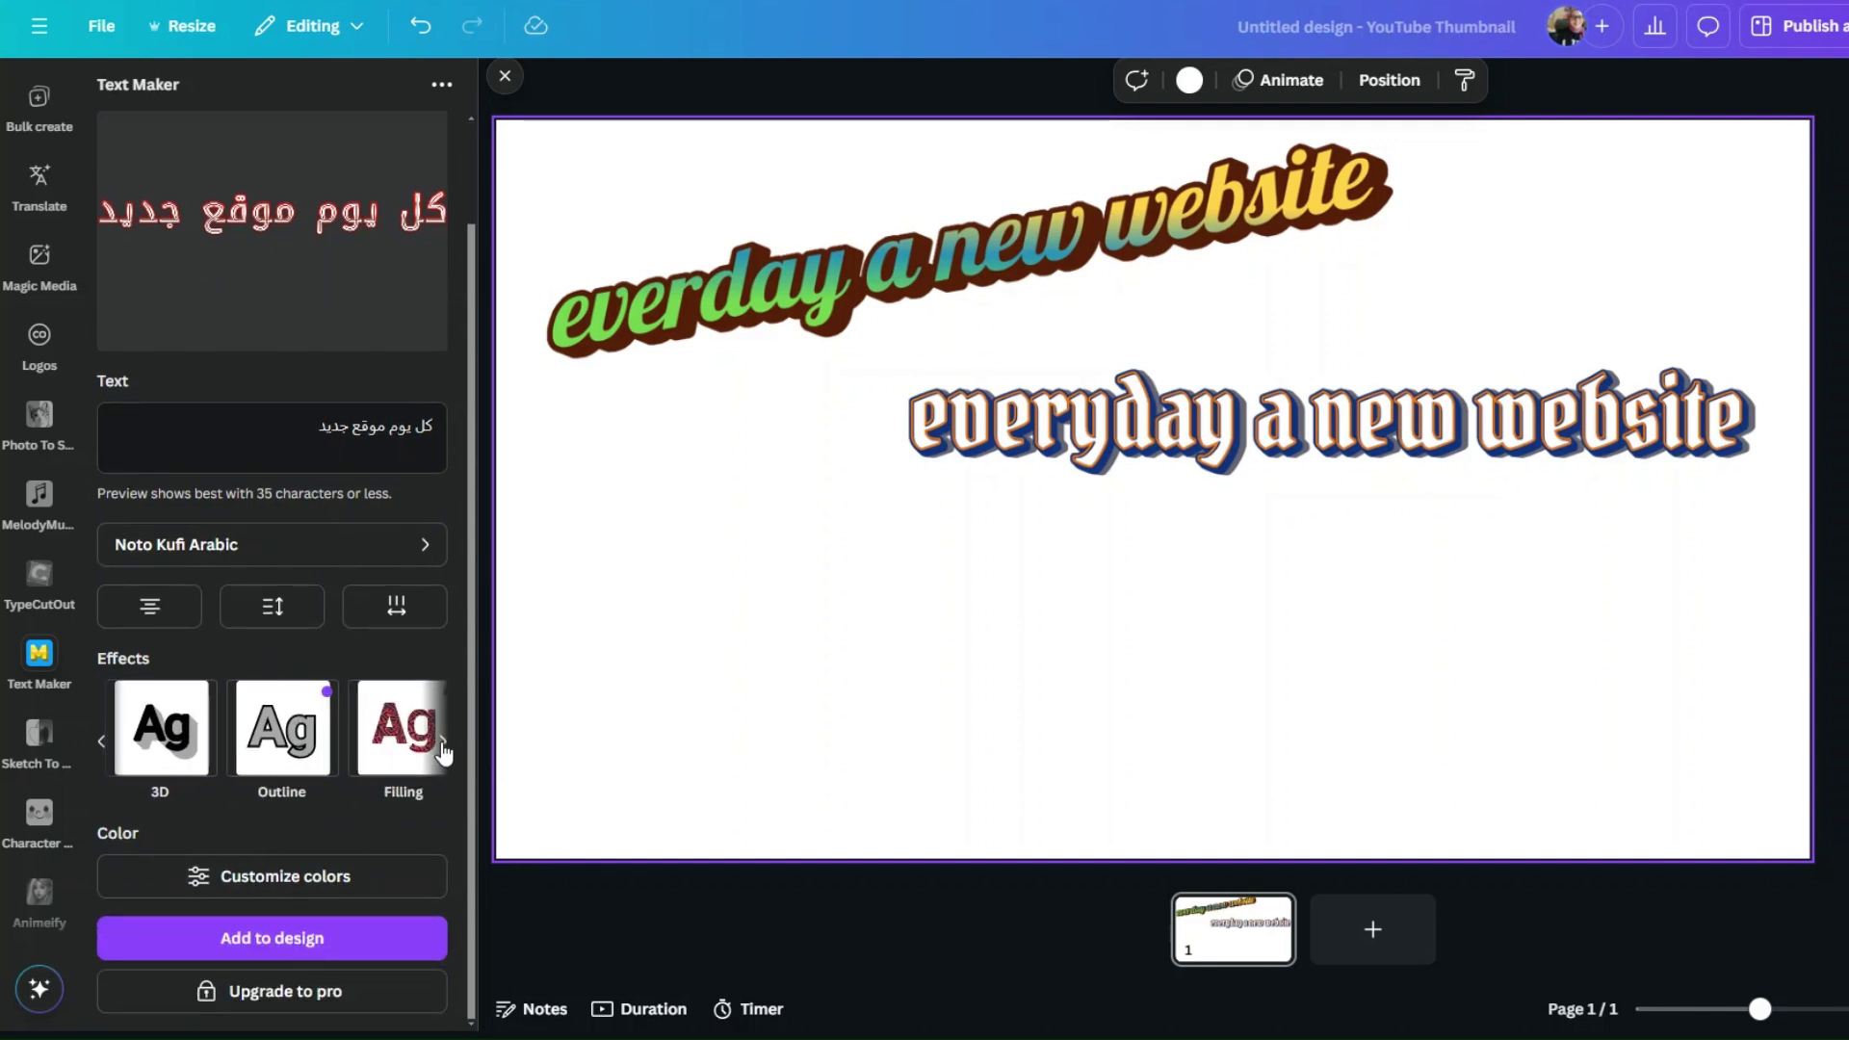
left_click(284, 751)
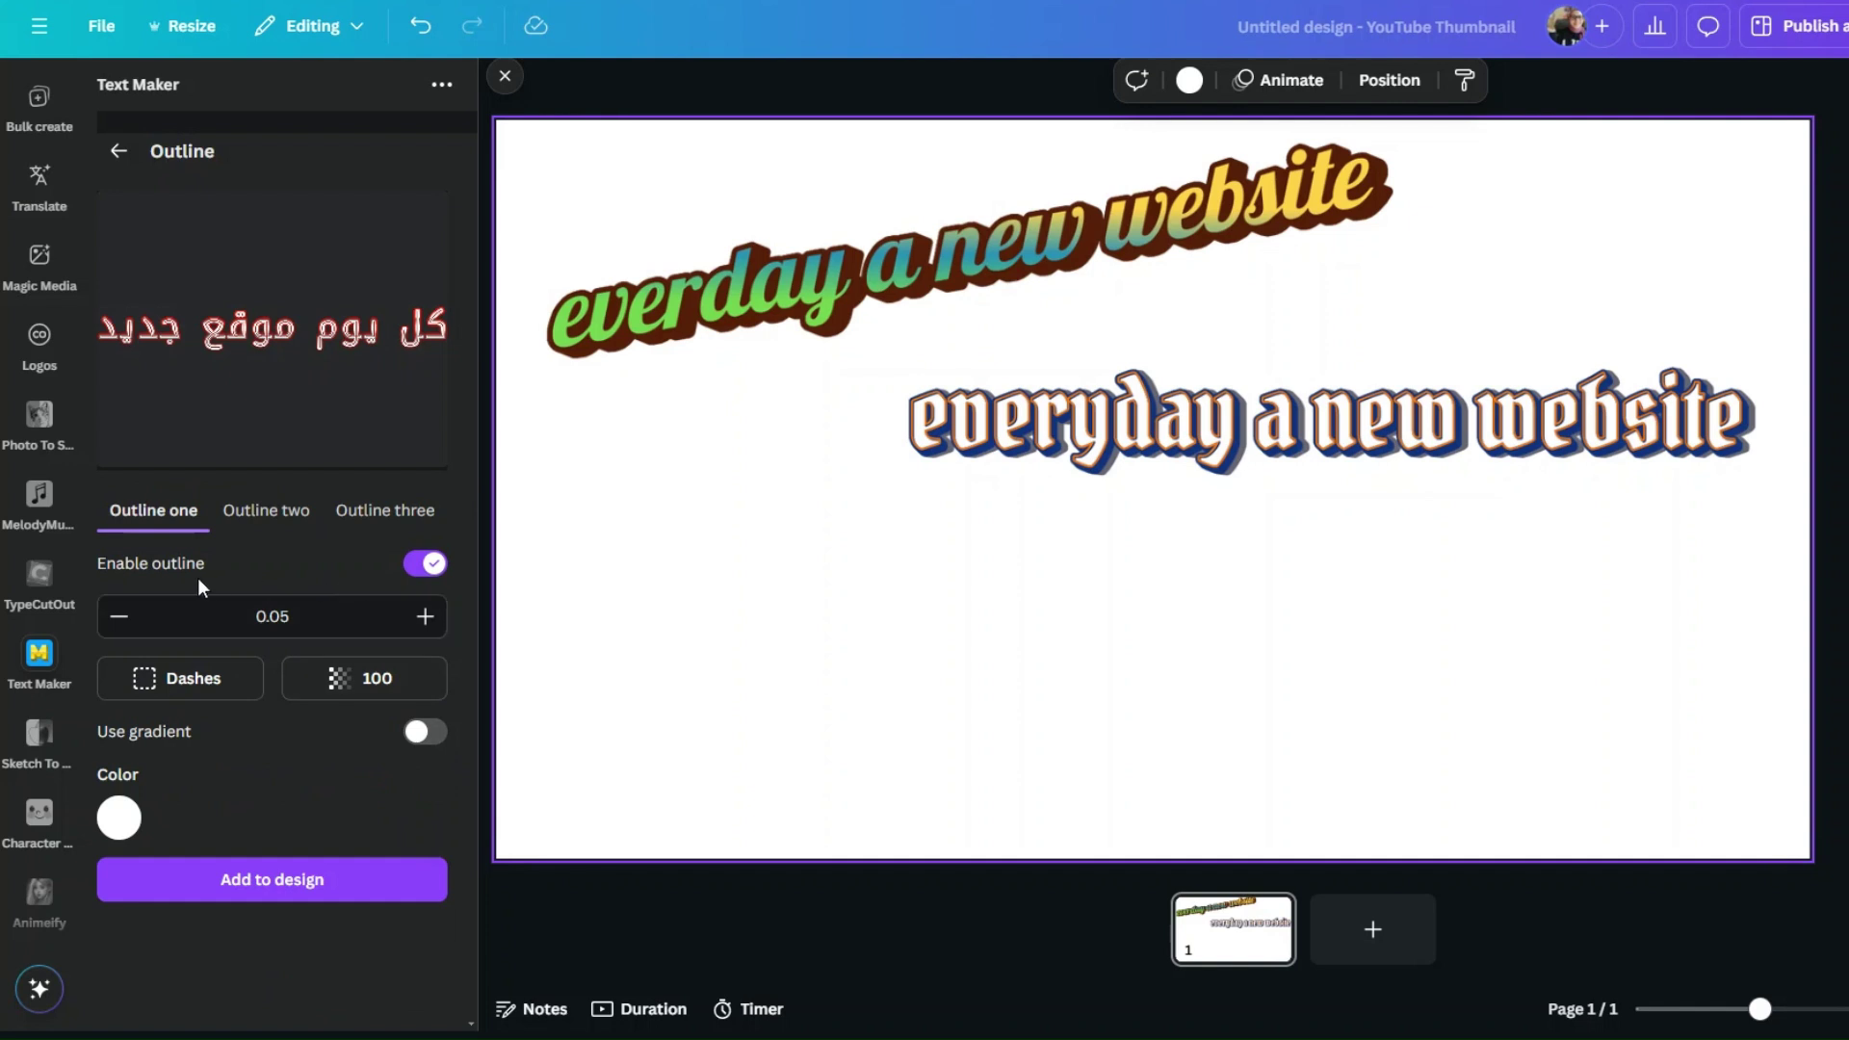
left_click(258, 516)
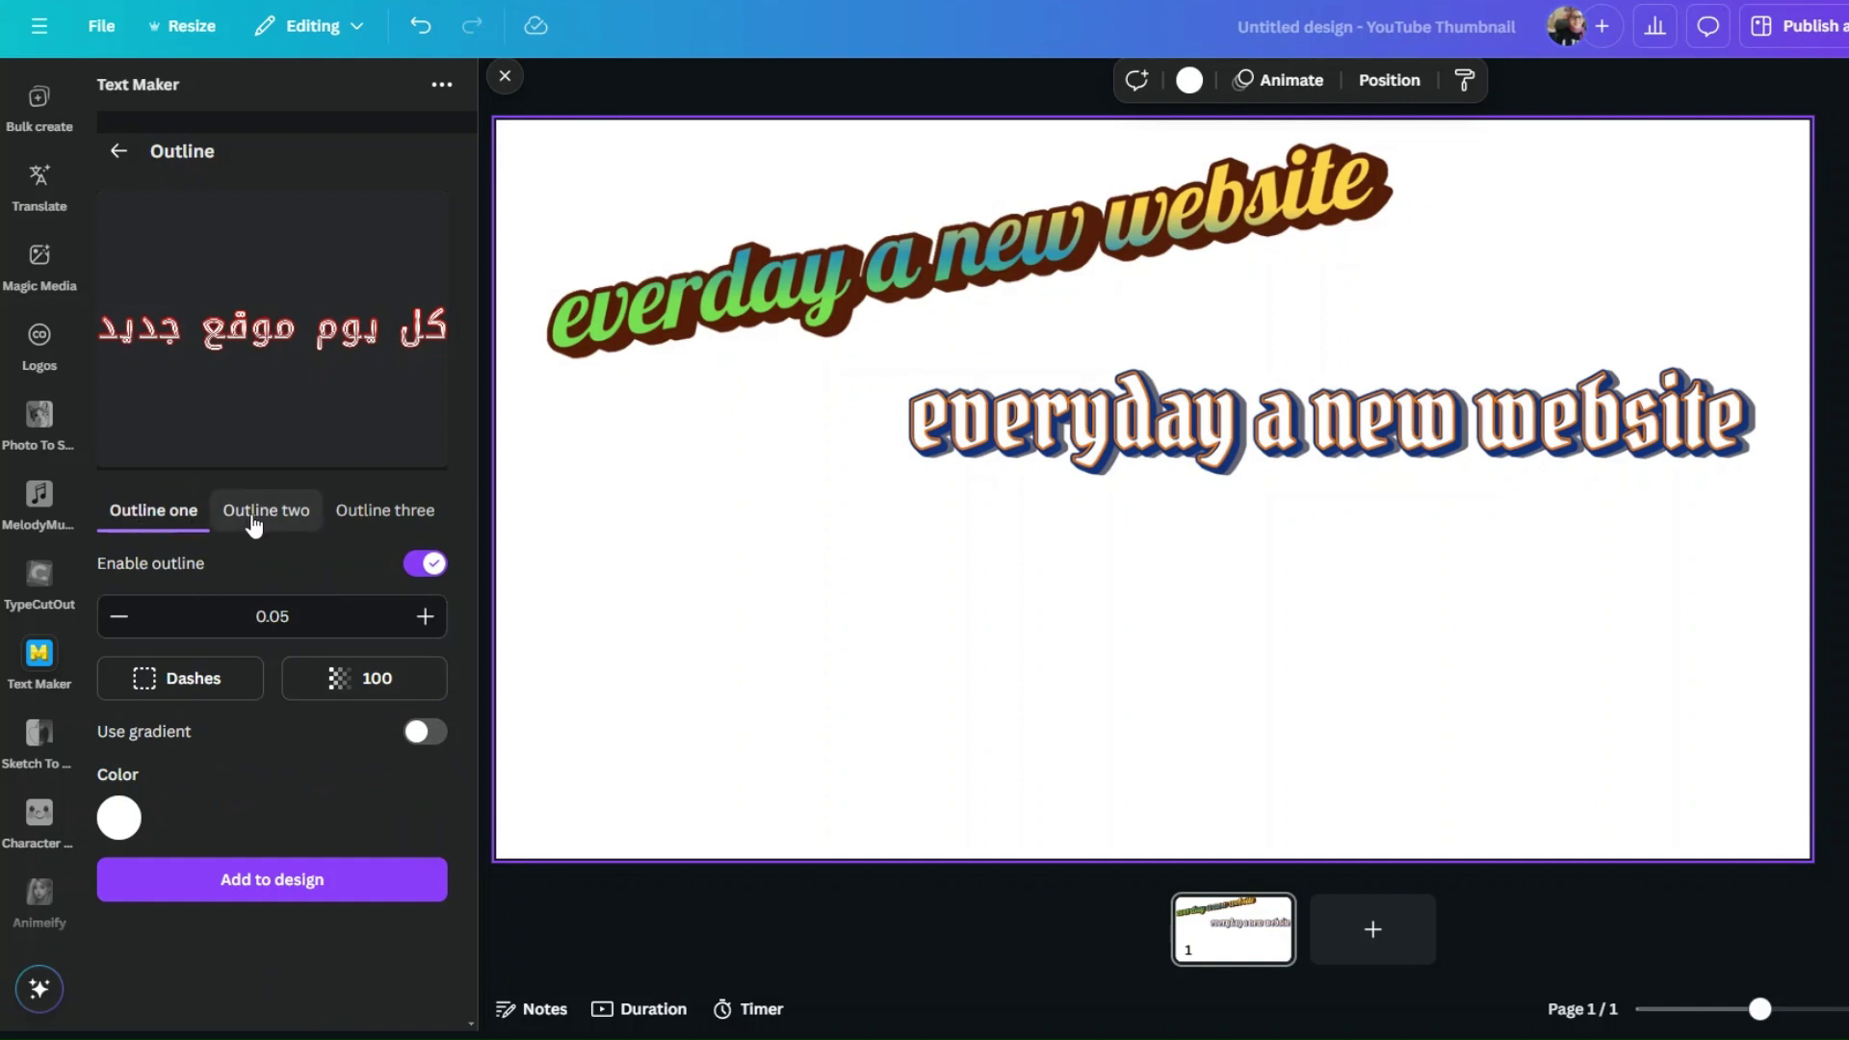
left_click(403, 525)
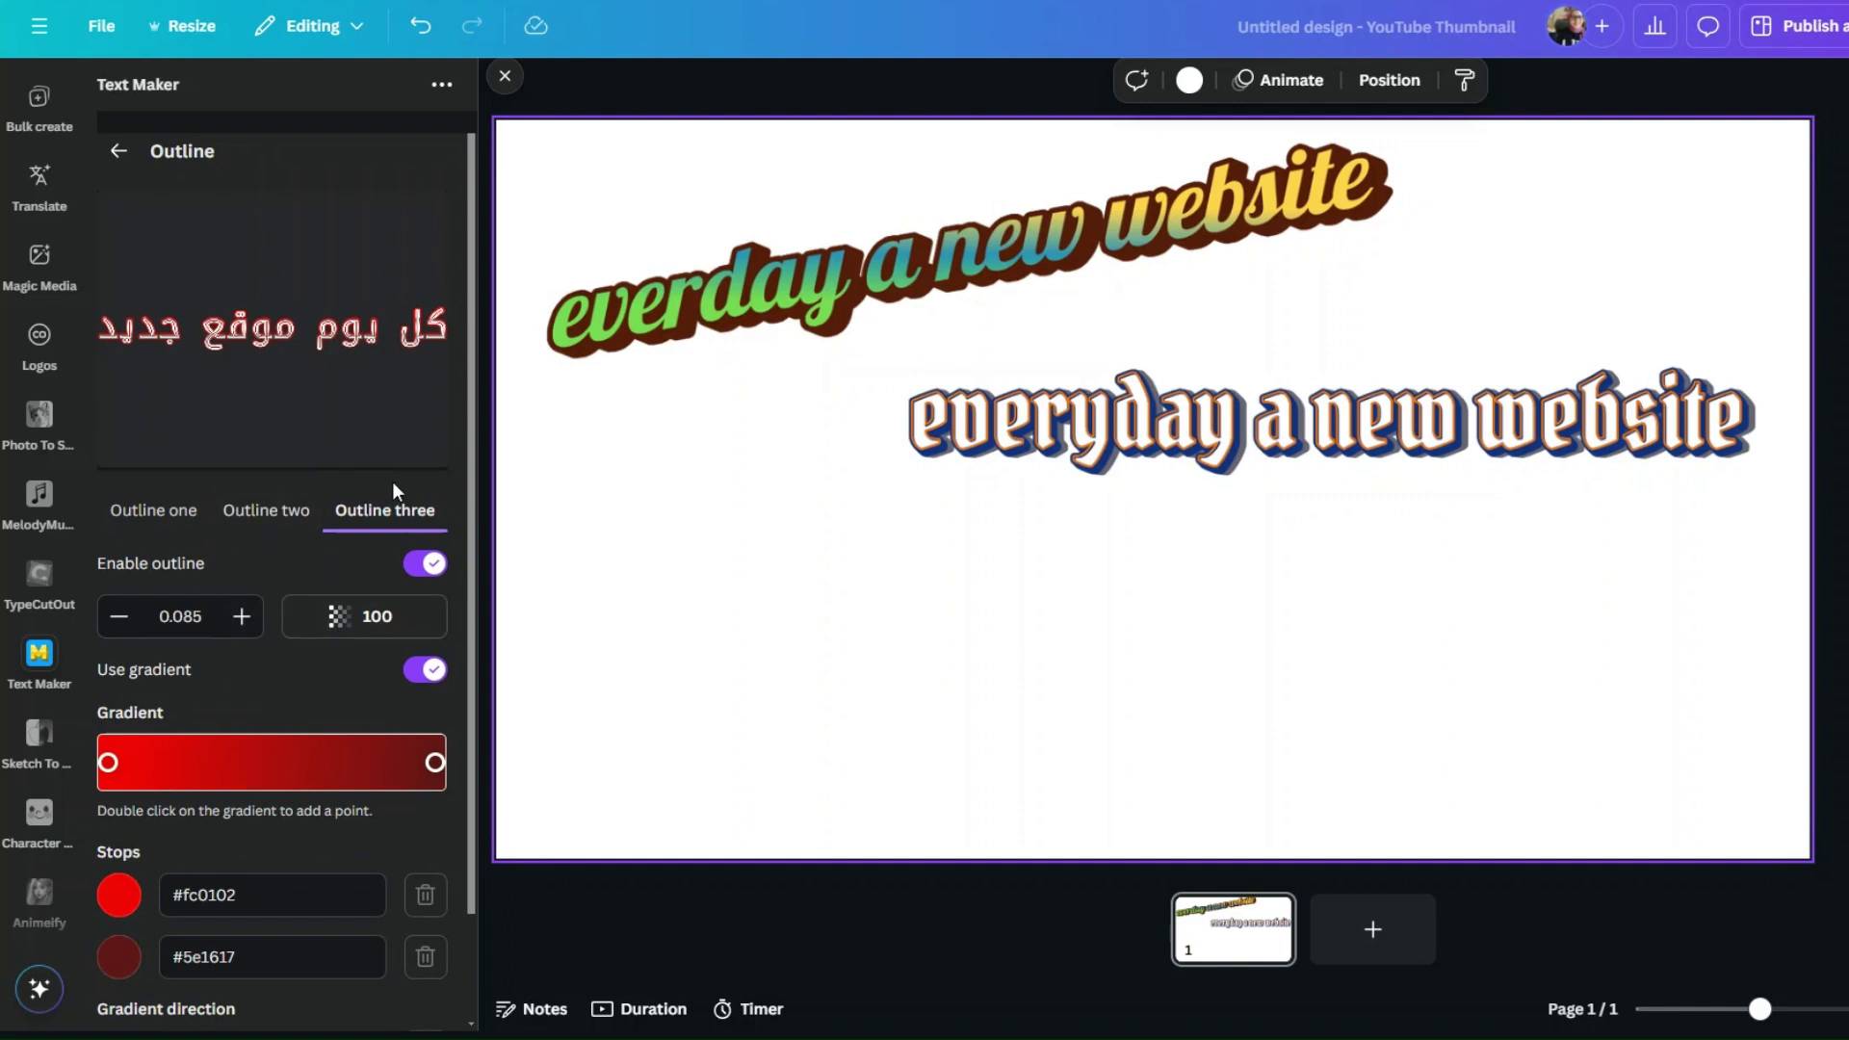
left_click(268, 514)
left_click(143, 520)
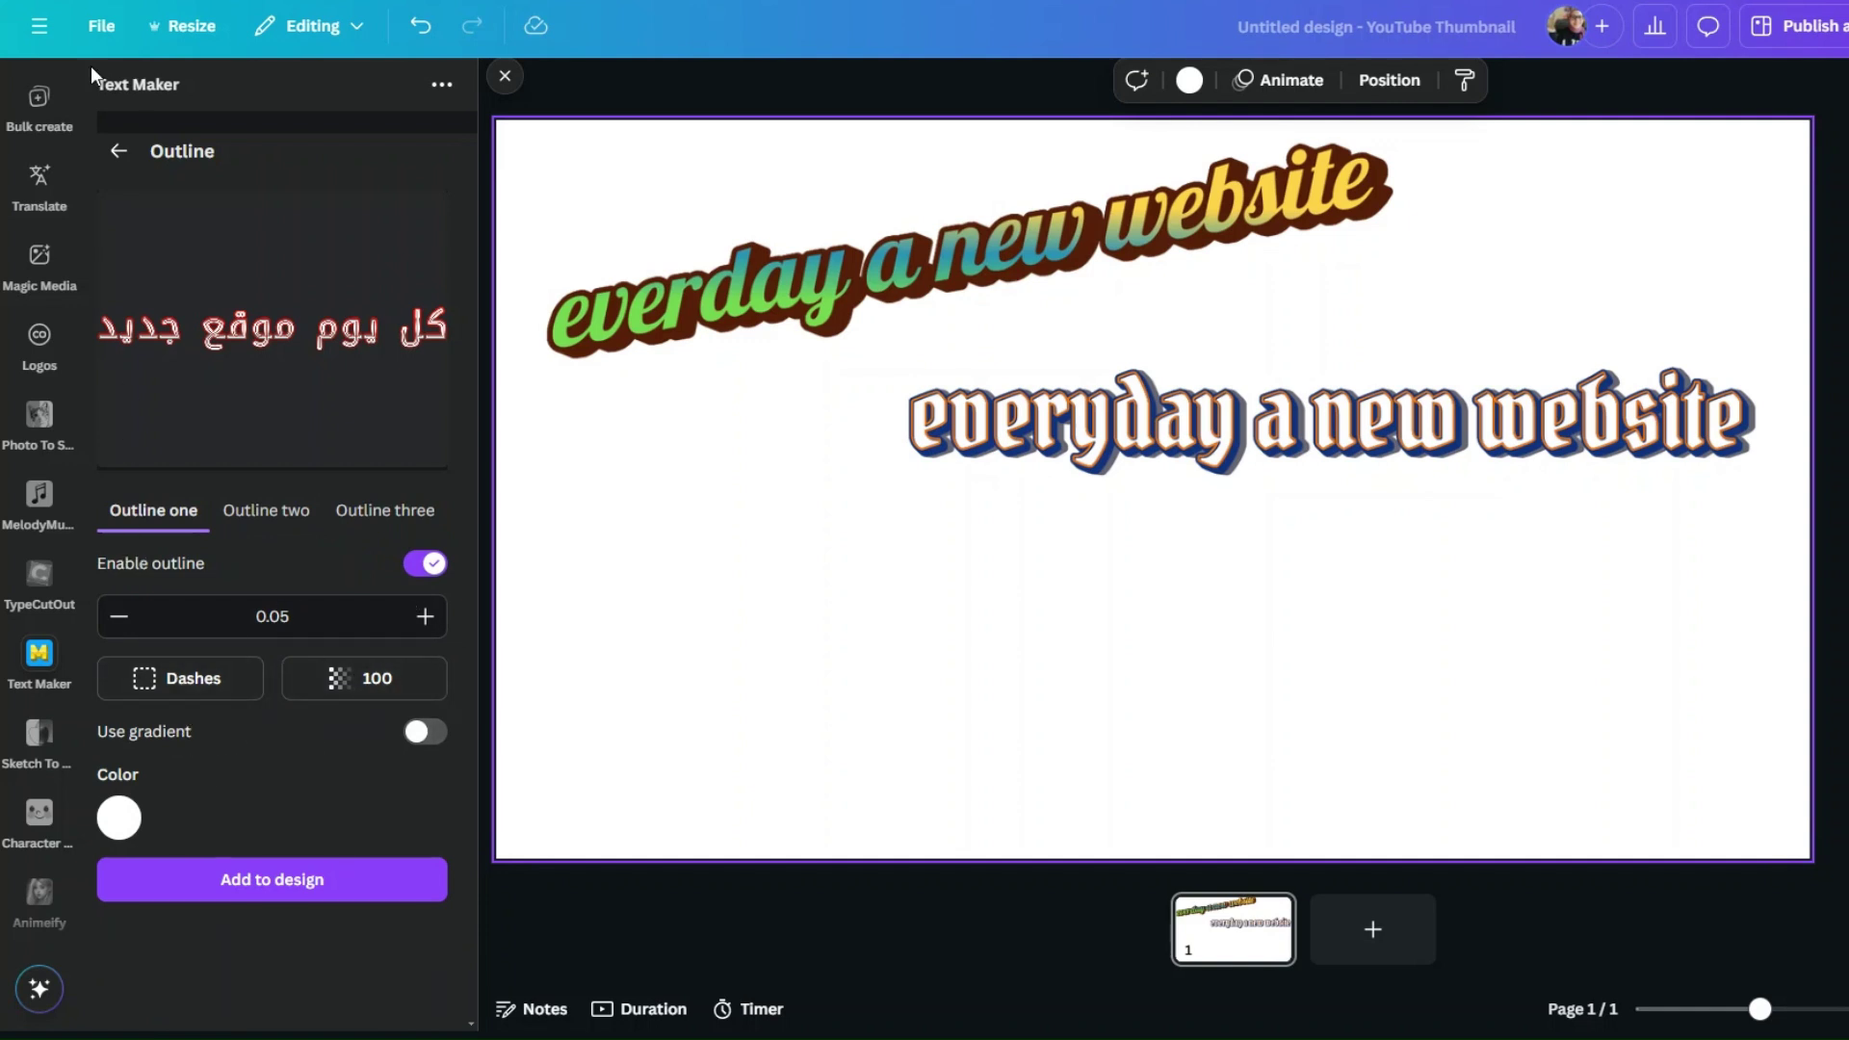
left_click(119, 151)
Add the Arabic text to the design at Medium quality and place it below the two English texts, within the page
scroll(397, 657, "down", 1)
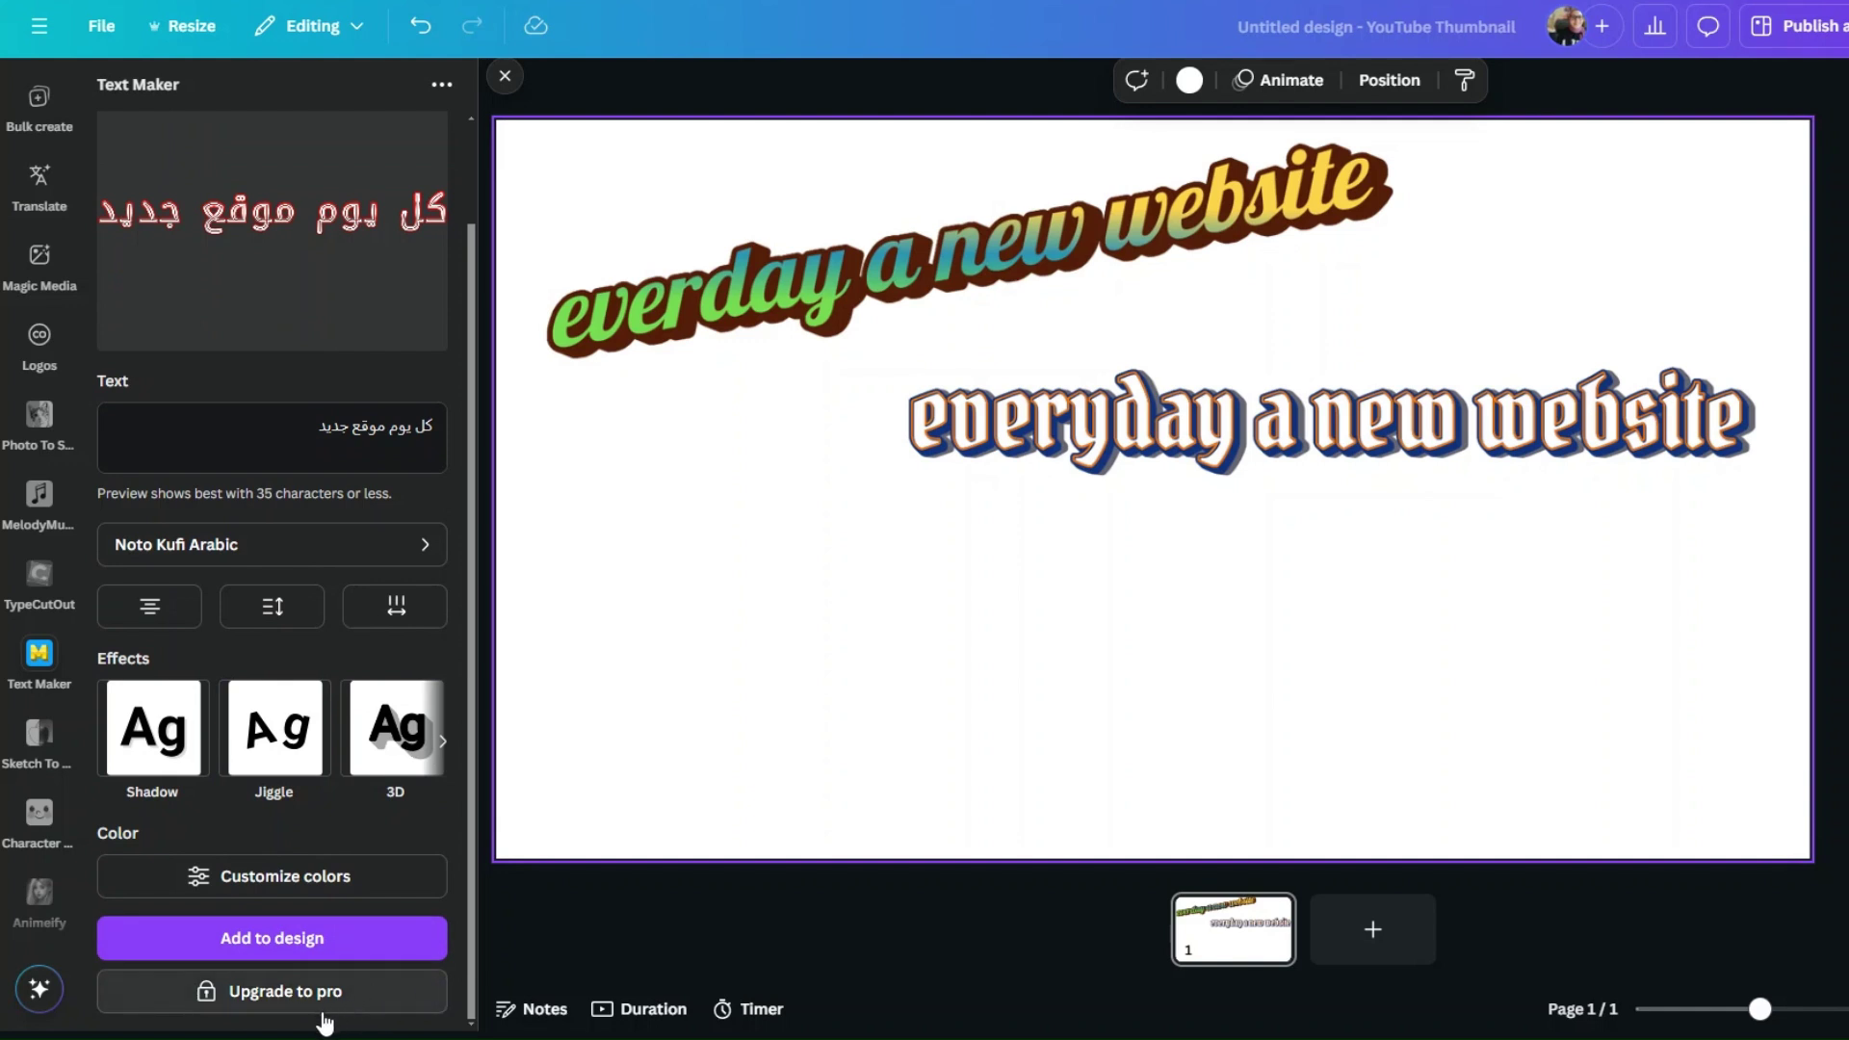
left_click(282, 949)
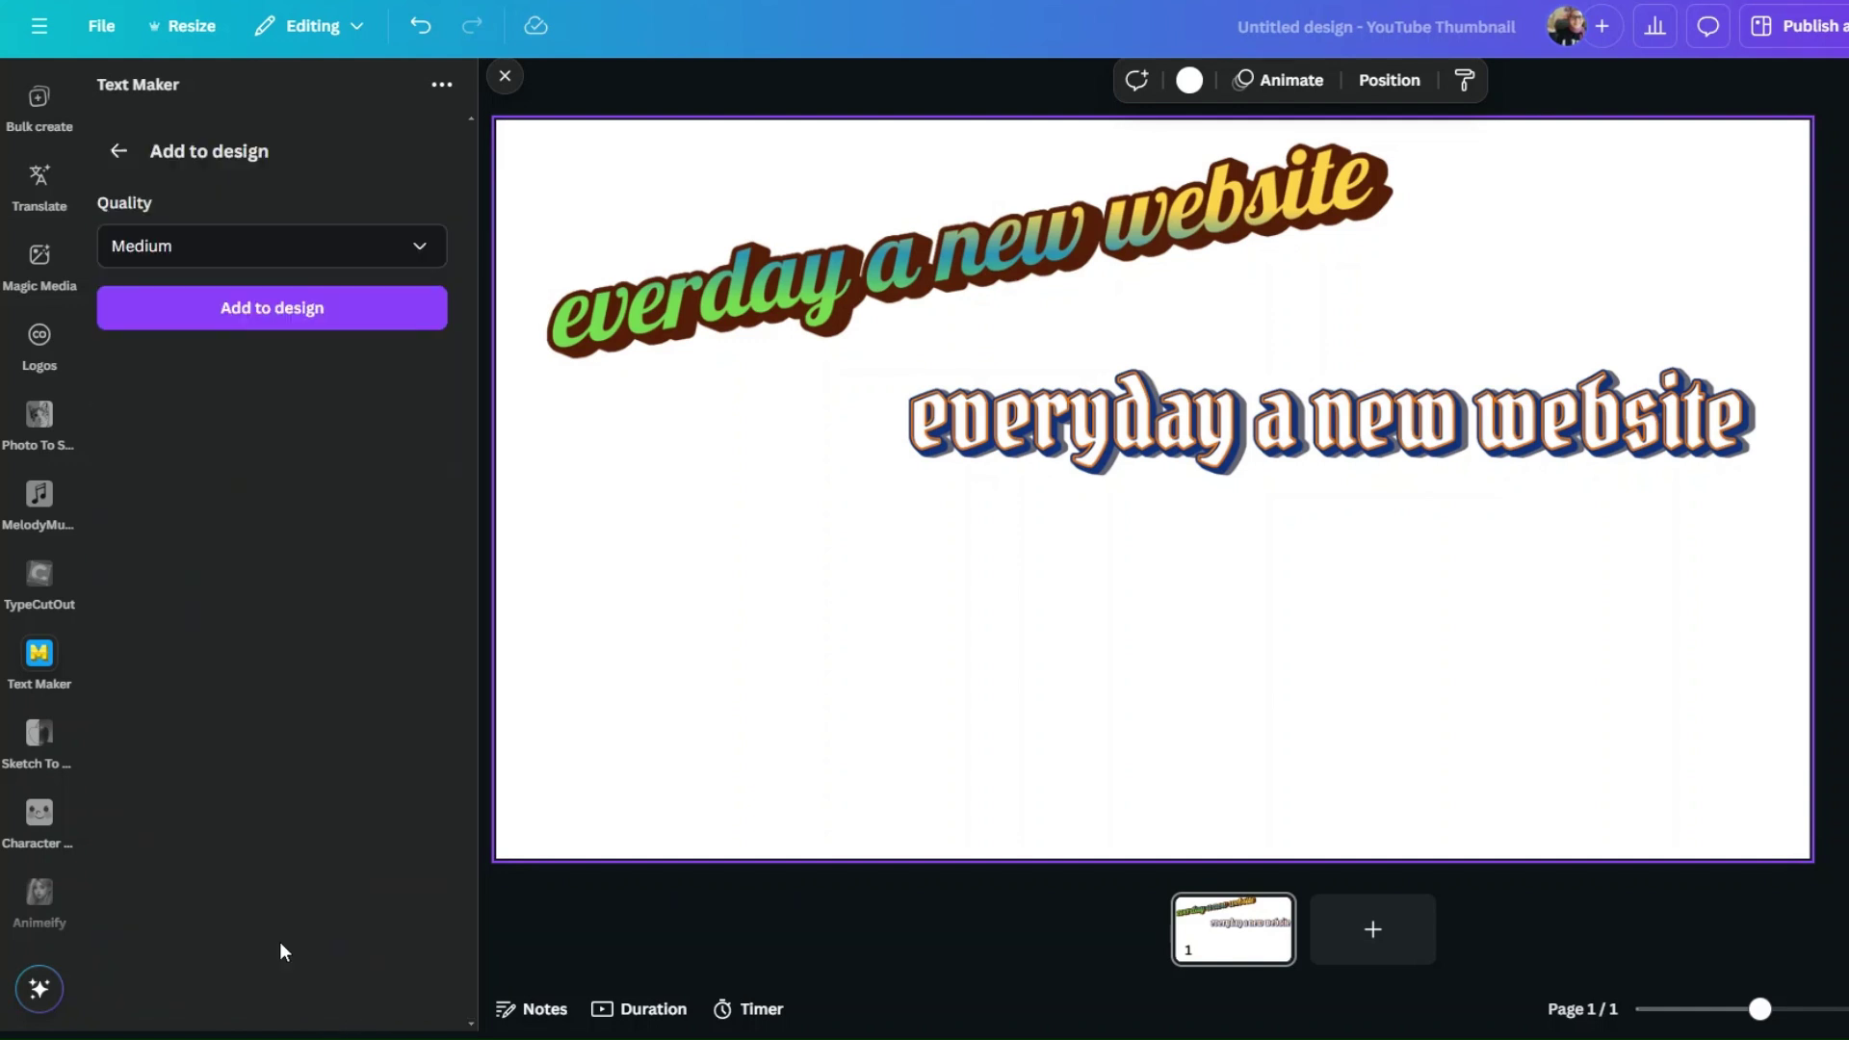
left_click(416, 249)
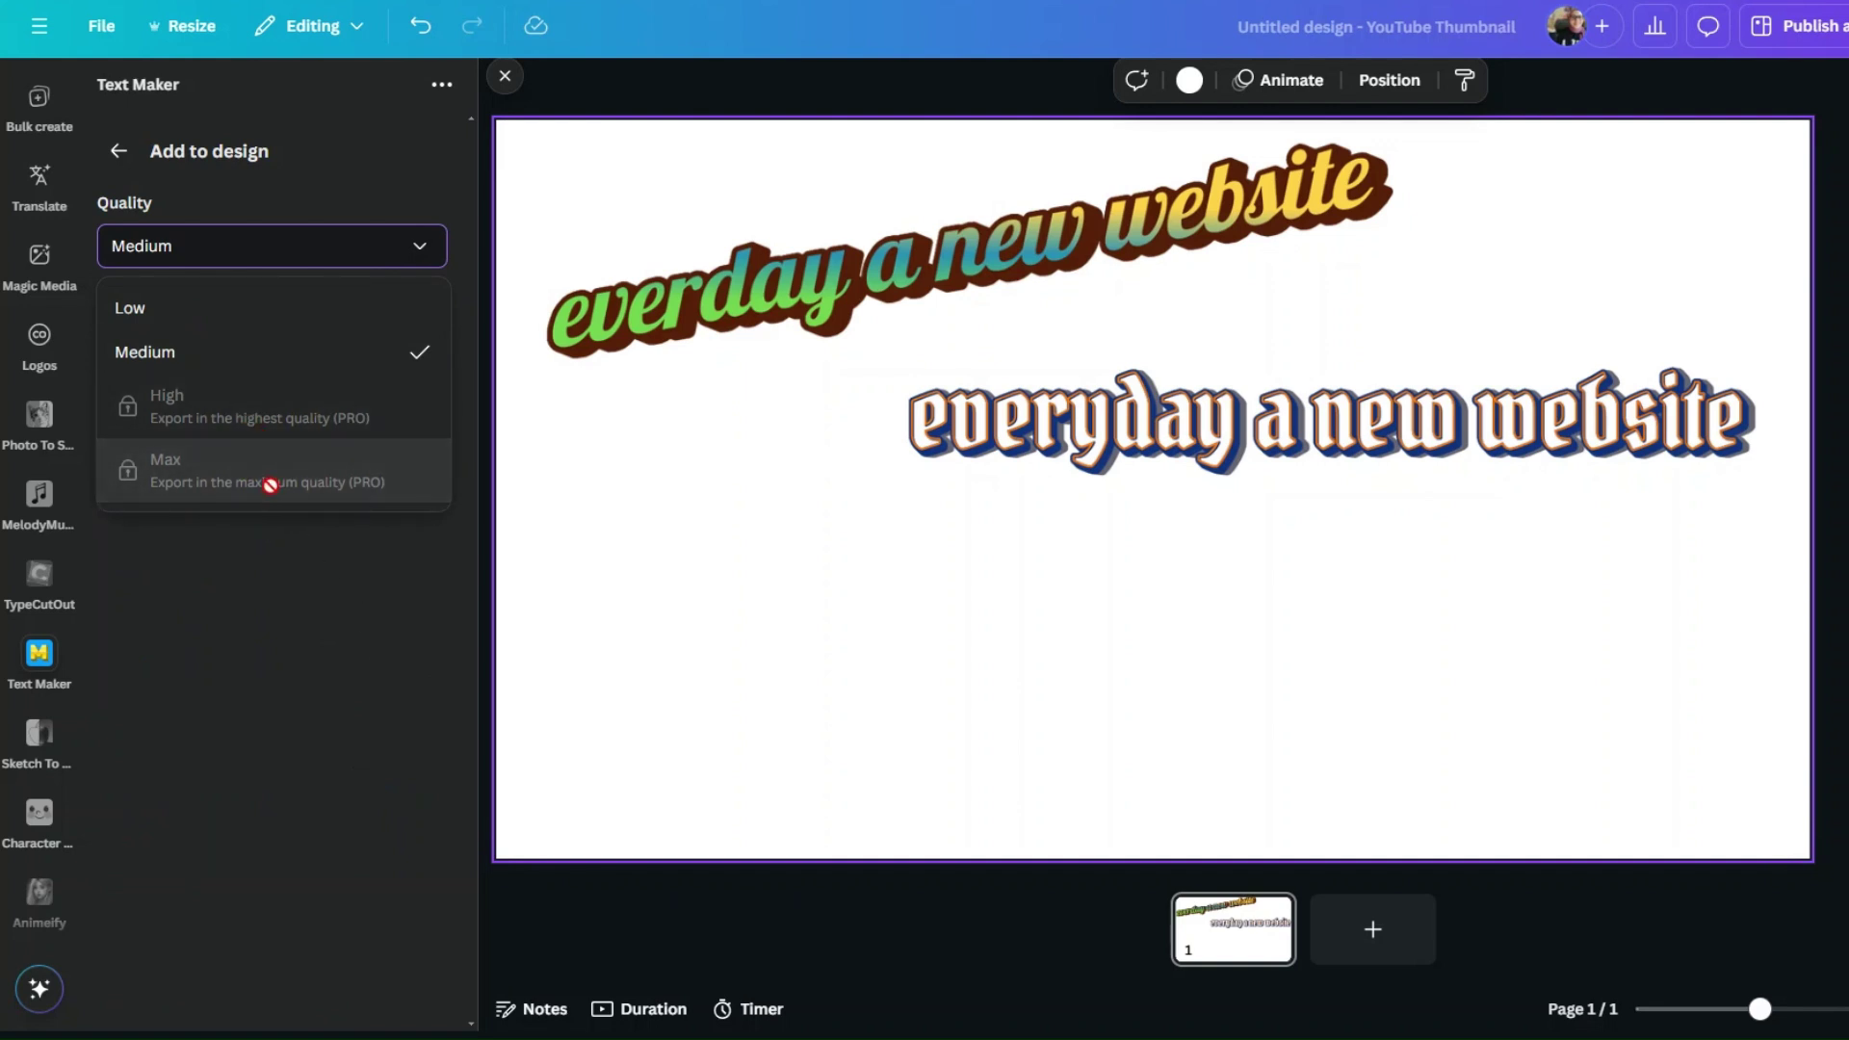
left_click(381, 364)
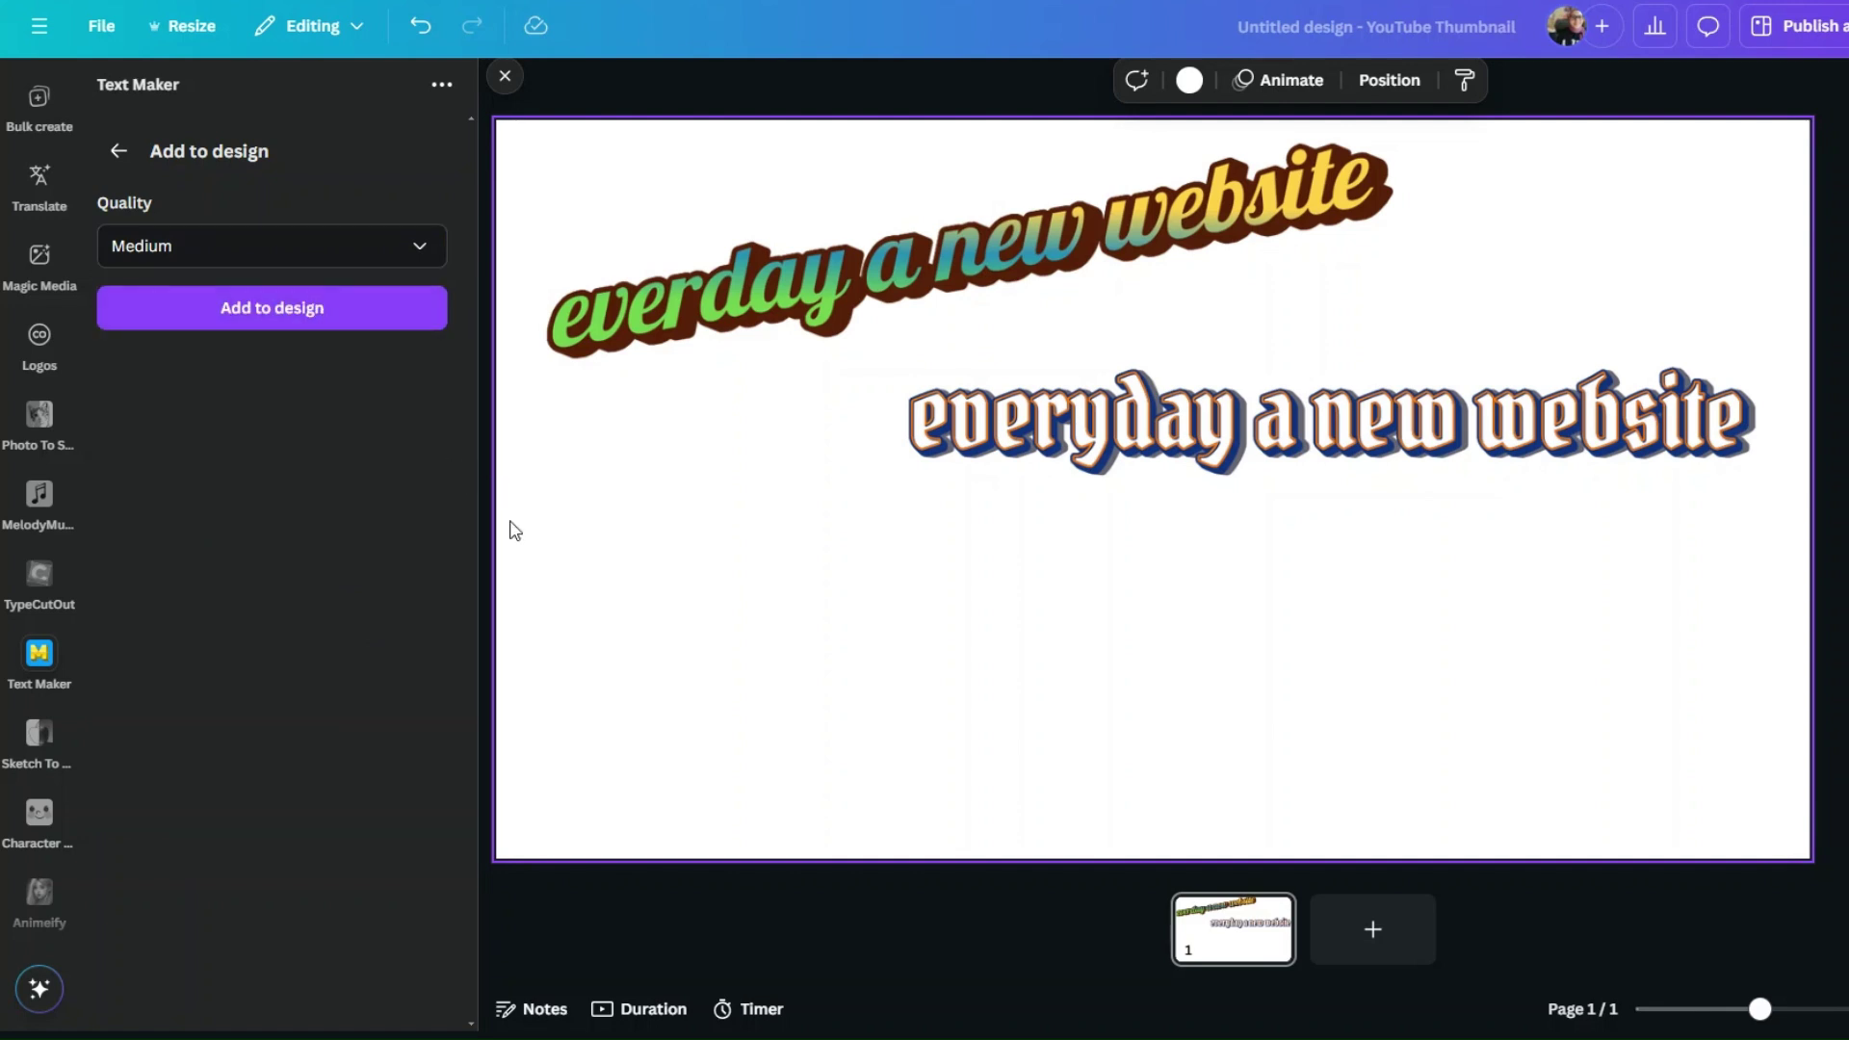
left_click(403, 316)
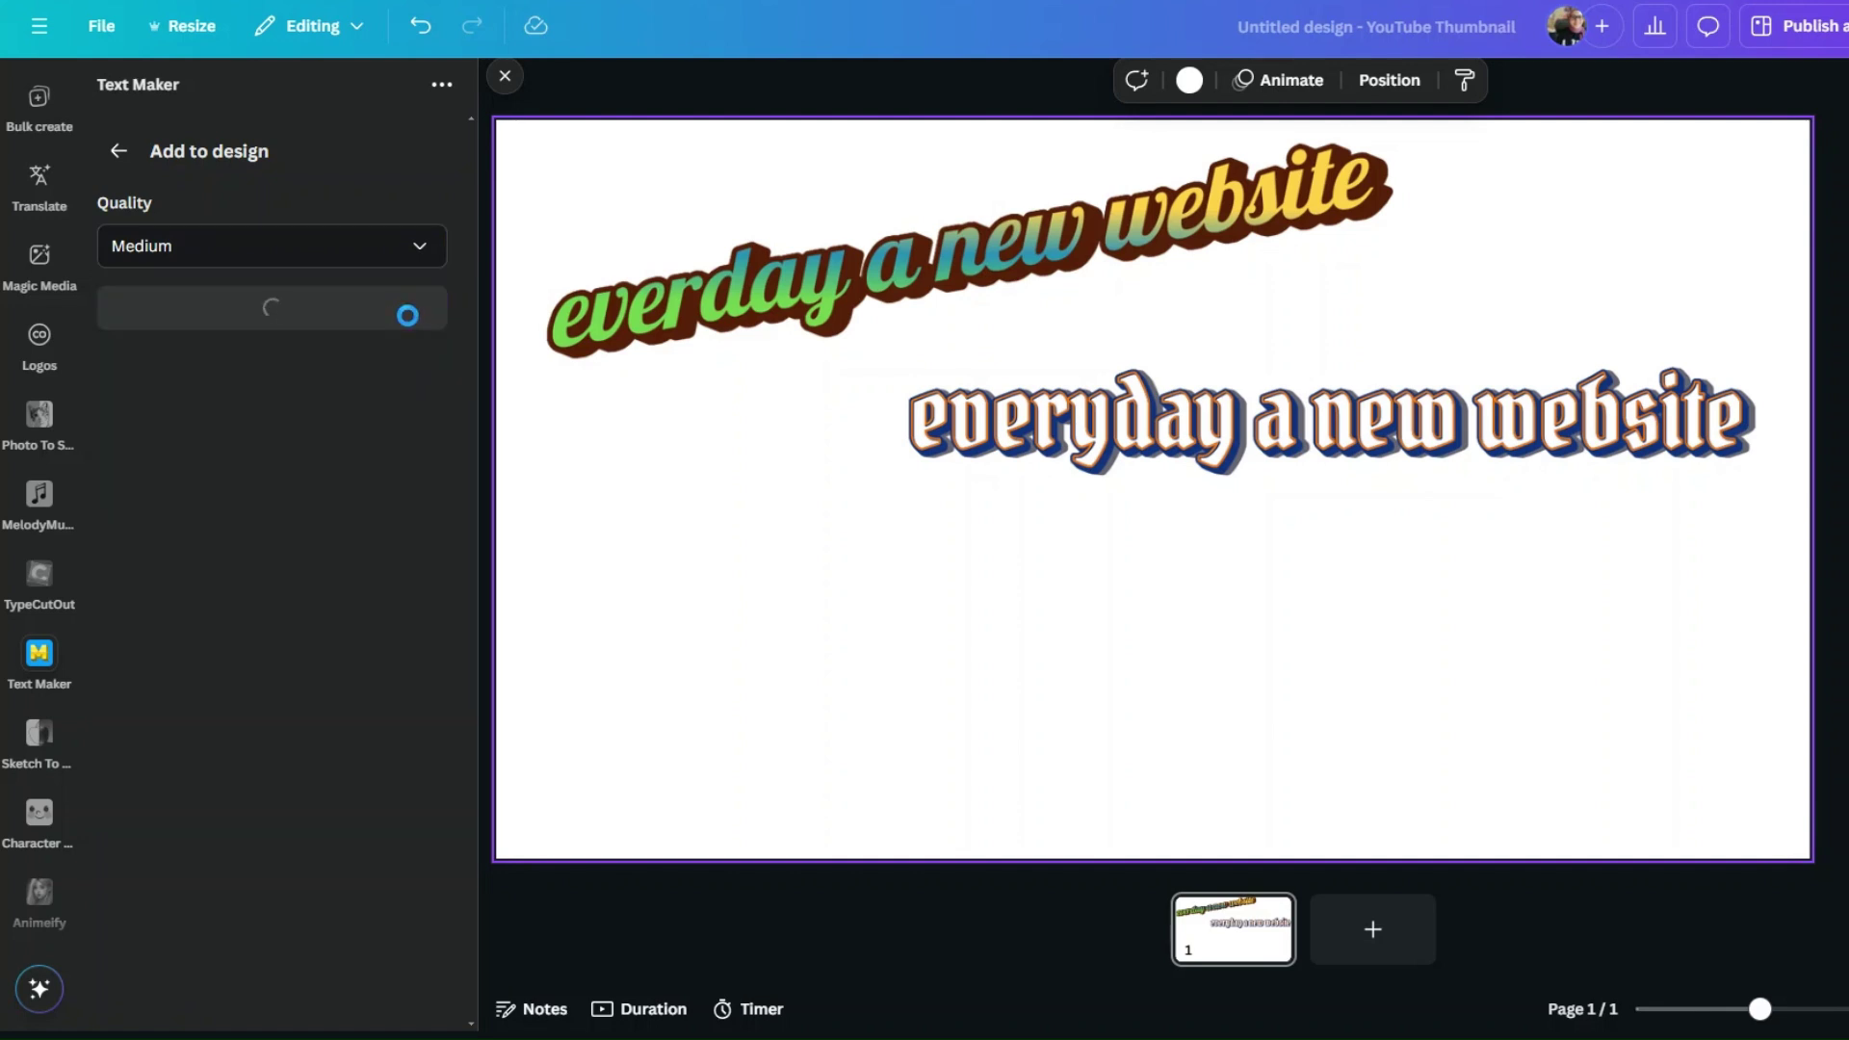
left_click_drag(1416, 475, 1810, 601)
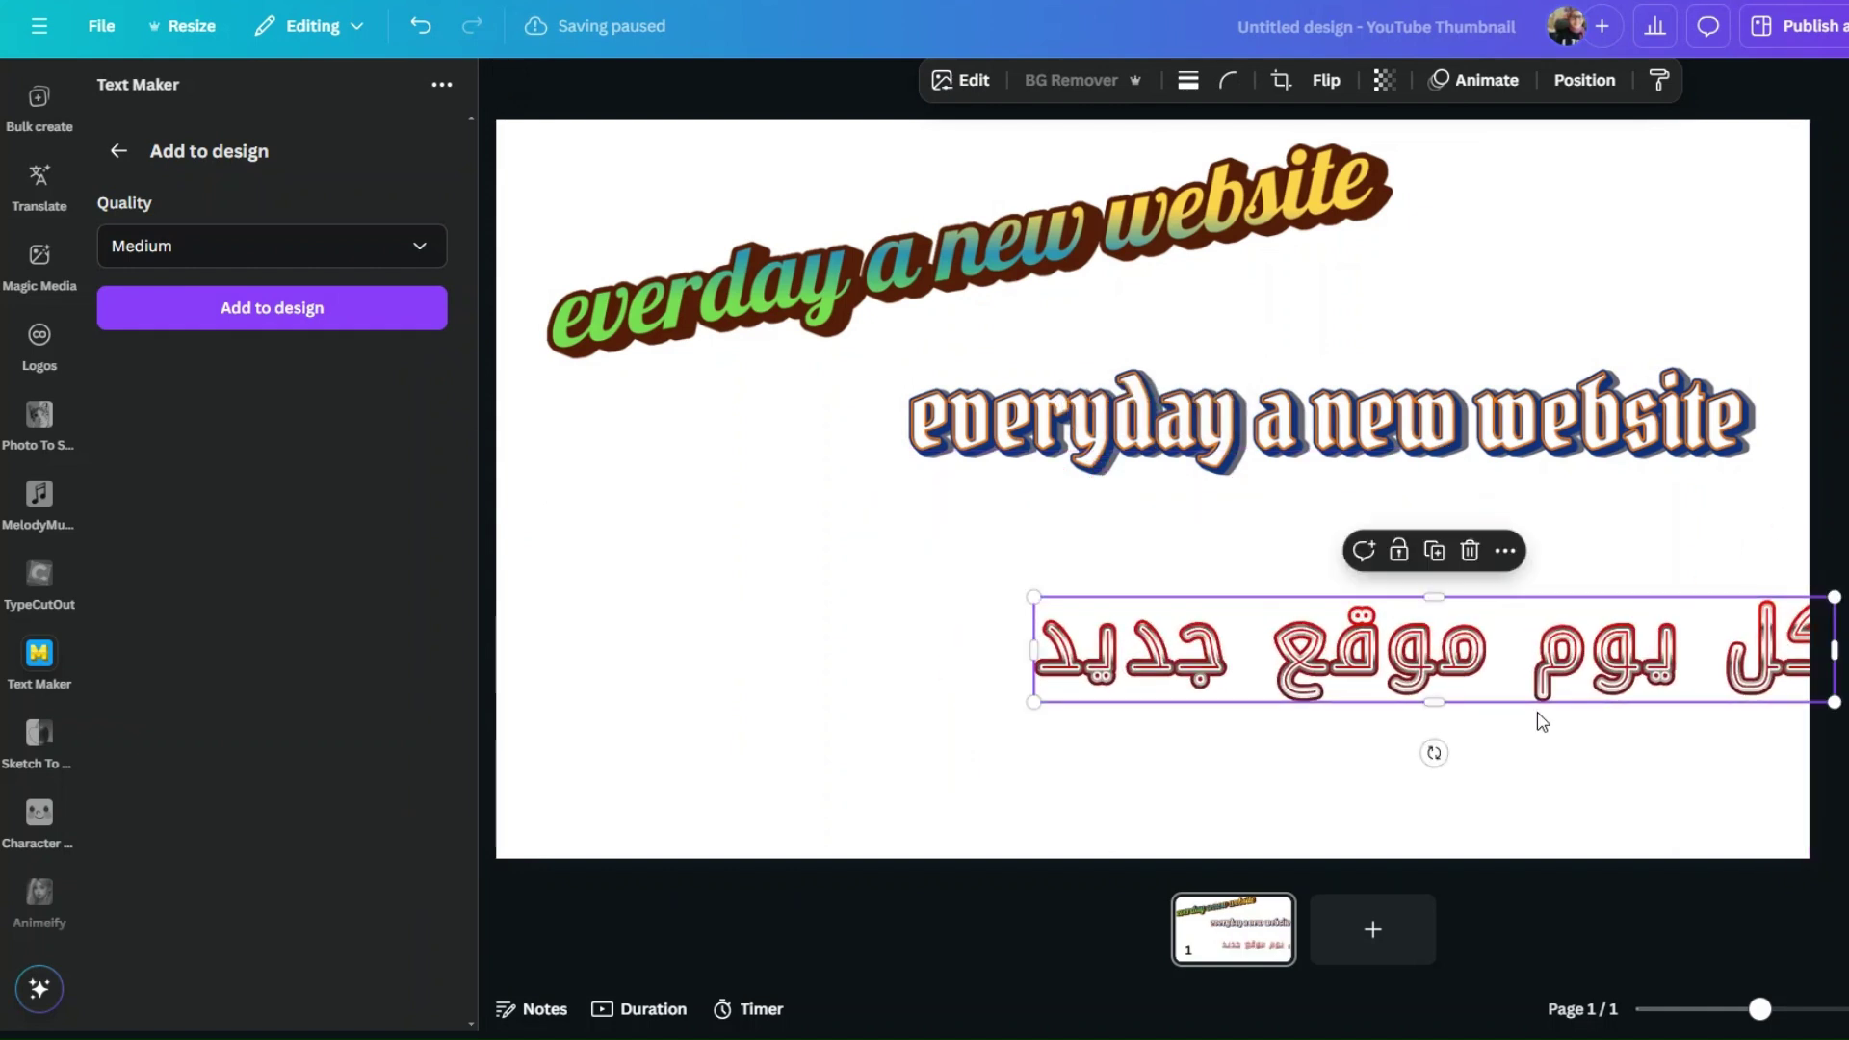
left_click_drag(1532, 655, 1120, 632)
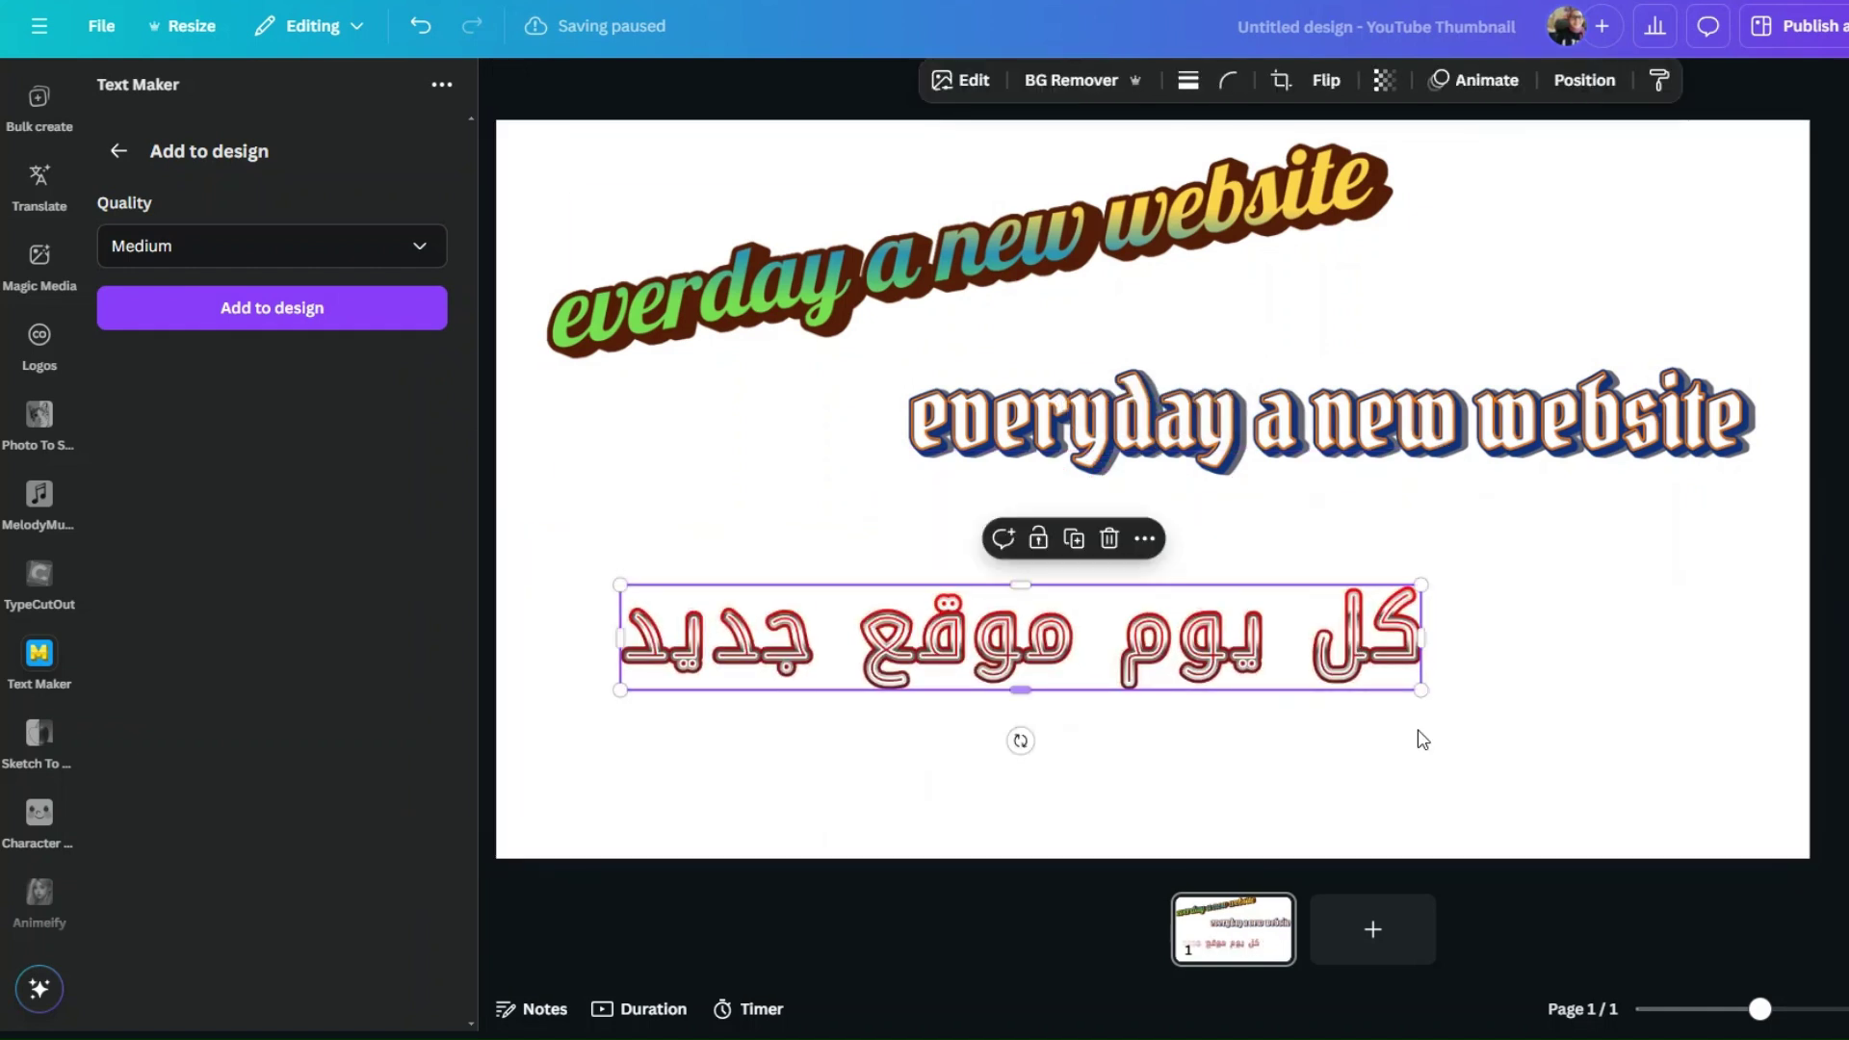